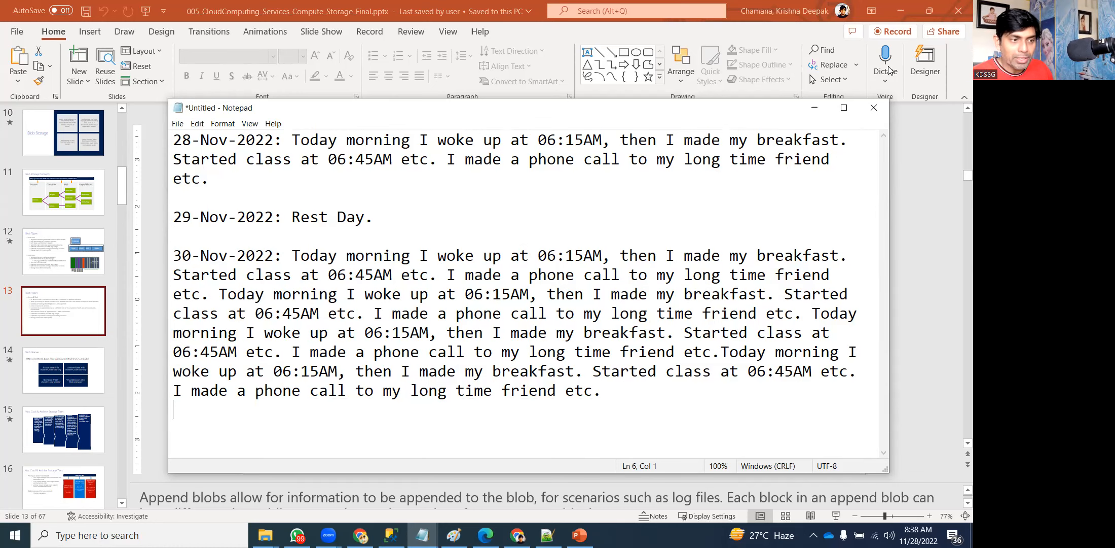
# Maximize the Notepad diary notes so they cover the append blobs slide.
pyautogui.click(844, 107)
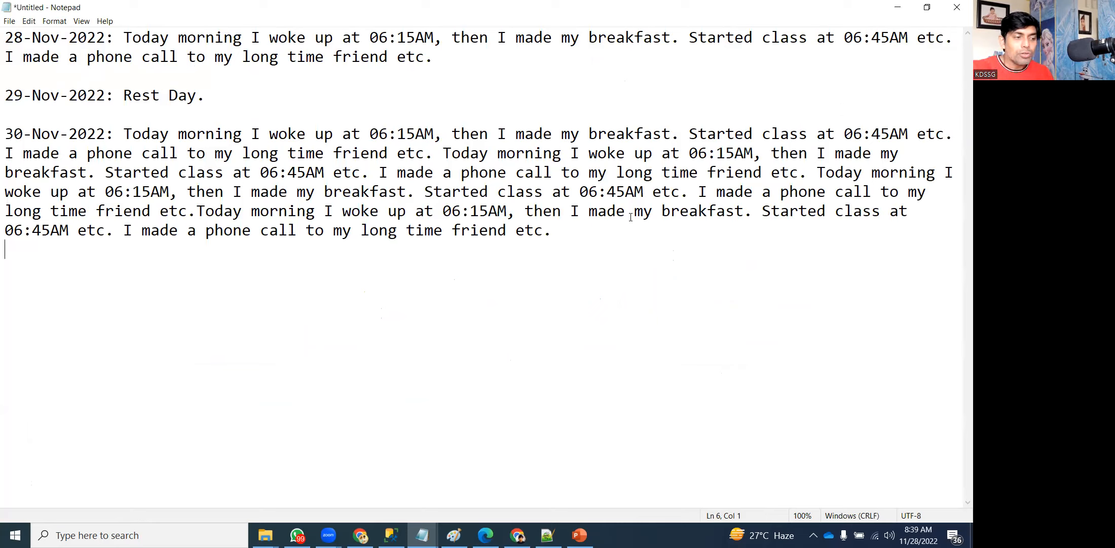
# Add a '1-Dec-2022:' heading on a new line below the 30-Nov entry.
pyautogui.press('Return')
pyautogui.write('31-Nov')
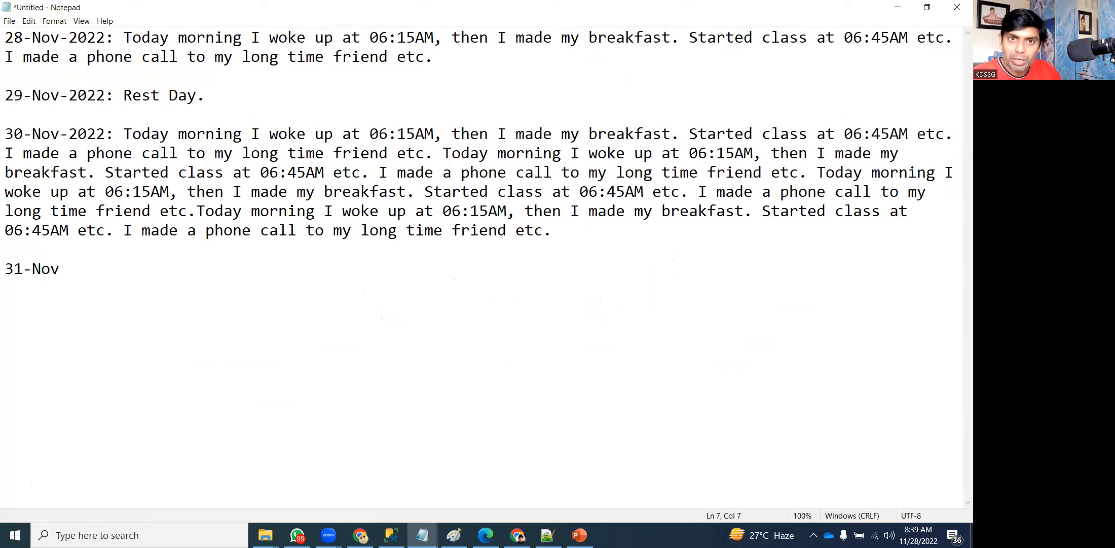
pyautogui.press('BackSpace')
pyautogui.press('BackSpace')
pyautogui.press('BackSpace')
pyautogui.press('BackSpace')
pyautogui.press('BackSpace')
pyautogui.press('BackSpace')
pyautogui.write('1-')
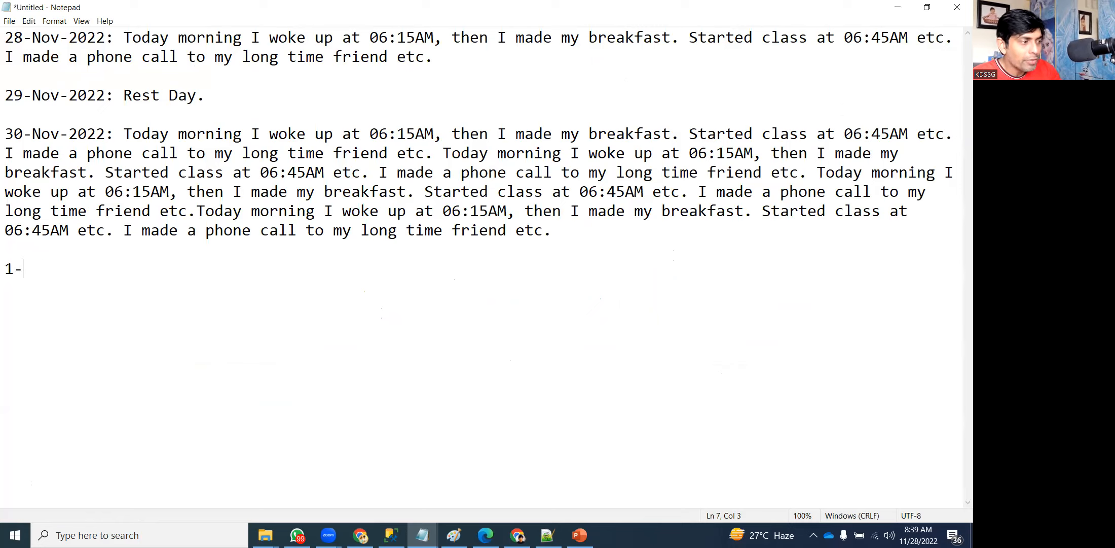
pyautogui.write('Dec-2022:')
pyautogui.press('BackSpace')
pyautogui.press('BackSpace')
pyautogui.write('2:')
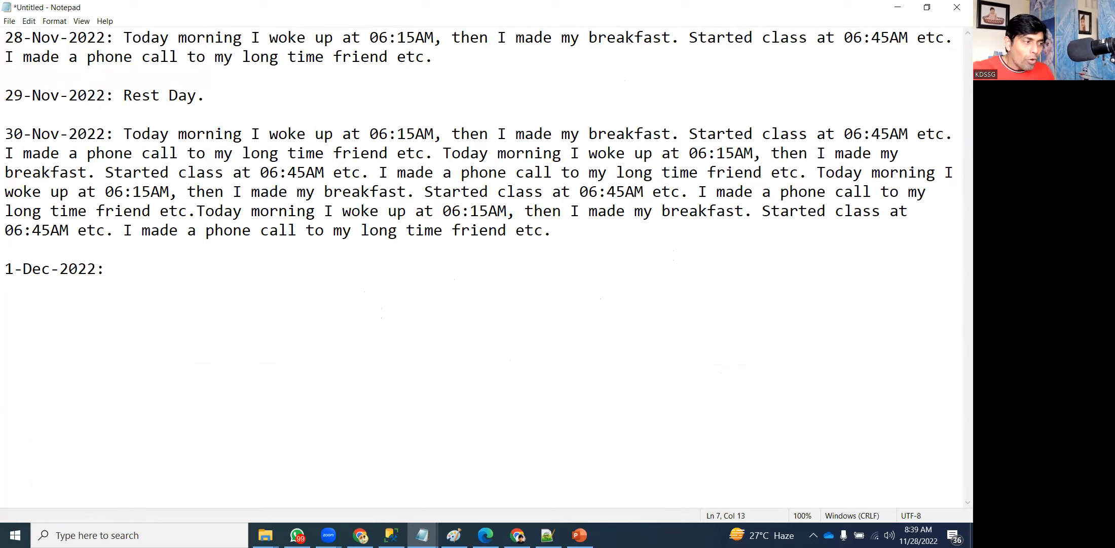
# Select the 30-Nov entry, then select the 28-Nov entry instead.
pyautogui.press('Up')
pyautogui.press('Up')
pyautogui.press('Up')
pyautogui.press('Up')
pyautogui.press('Up')
pyautogui.press('Up')
pyautogui.press('Up')
pyautogui.hotkey('shift', 'Down')
pyautogui.hotkey('shift', 'Down')
pyautogui.hotkey('shift', 'Down')
pyautogui.hotkey('shift', 'Down')
pyautogui.hotkey('shift', 'Down')
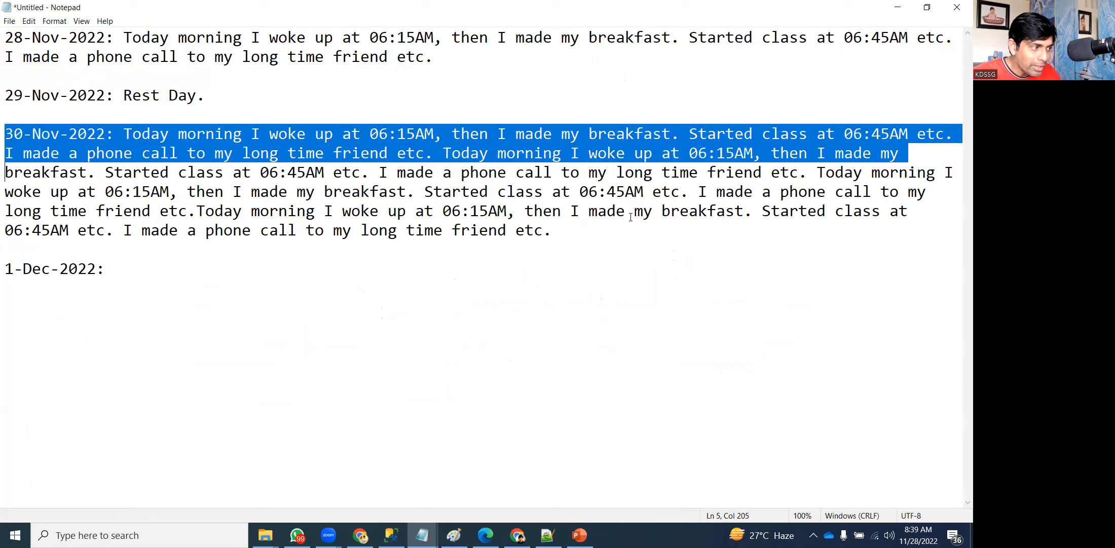
pyautogui.hotkey('shift', 'Down')
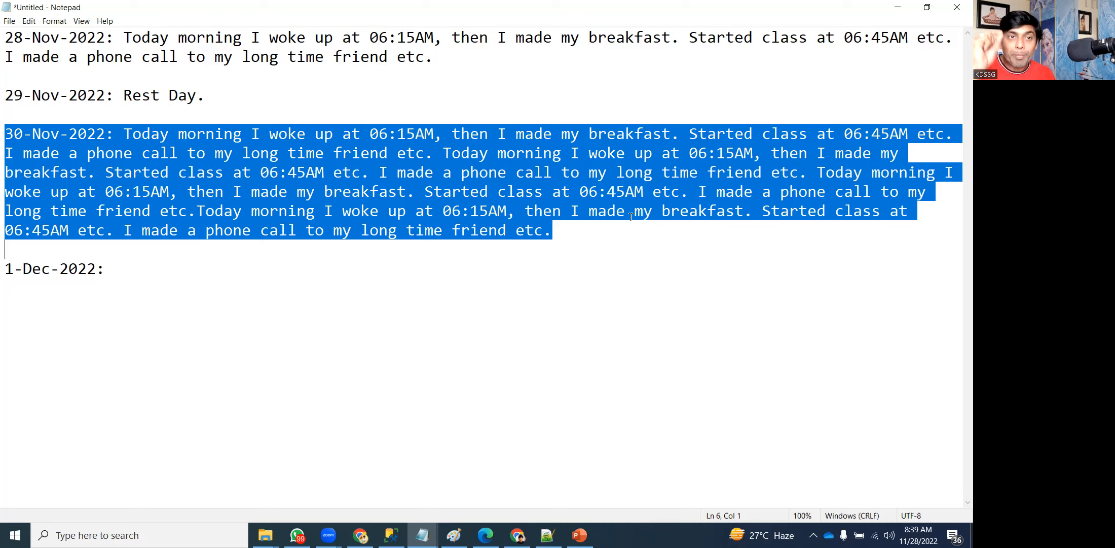
pyautogui.press('Up')
pyautogui.press('Up')
pyautogui.press('Up')
pyautogui.press('Up')
pyautogui.press('Up')
pyautogui.press('Up')
pyautogui.press('Up')
pyautogui.press('Up')
pyautogui.press('Up')
pyautogui.press('Up')
pyautogui.press('Up')
pyautogui.hotkey('shift', 'Down')
pyautogui.hotkey('shift', 'Down')
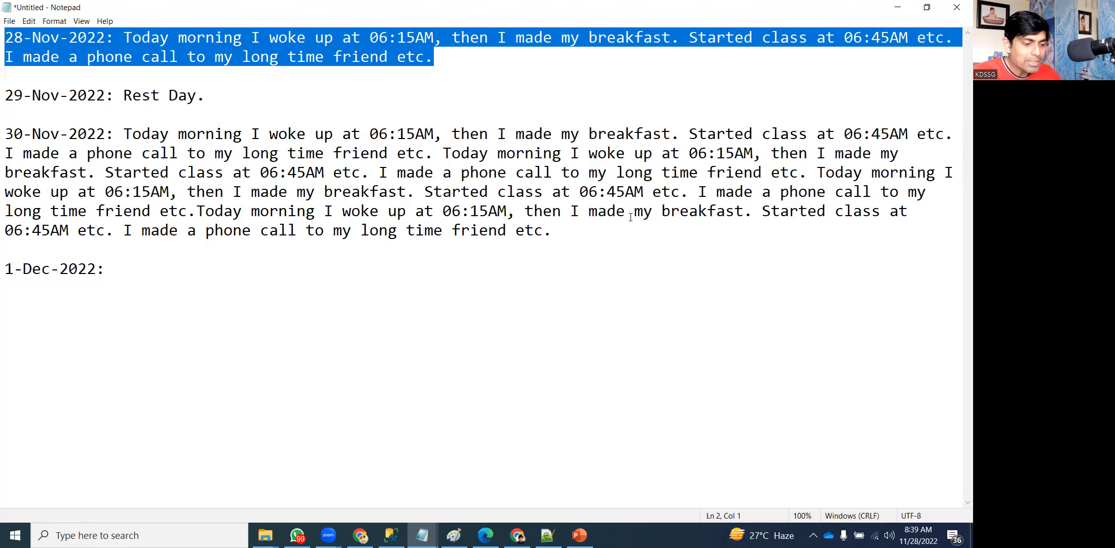
# Append (32KB) to the 28-Nov entry and (16KB) to the 29-Nov Rest Day line.
pyautogui.press('Right')
pyautogui.press('Left')
pyautogui.write('(32KB)')
pyautogui.press('Down')
pyautogui.press('Down')
pyautogui.press('Down')
pyautogui.press('Down')
pyautogui.press('Left')
pyautogui.press('Left')
pyautogui.write('*(')
pyautogui.press('BackSpace')
pyautogui.press('BackSpace')
pyautogui.write('(')
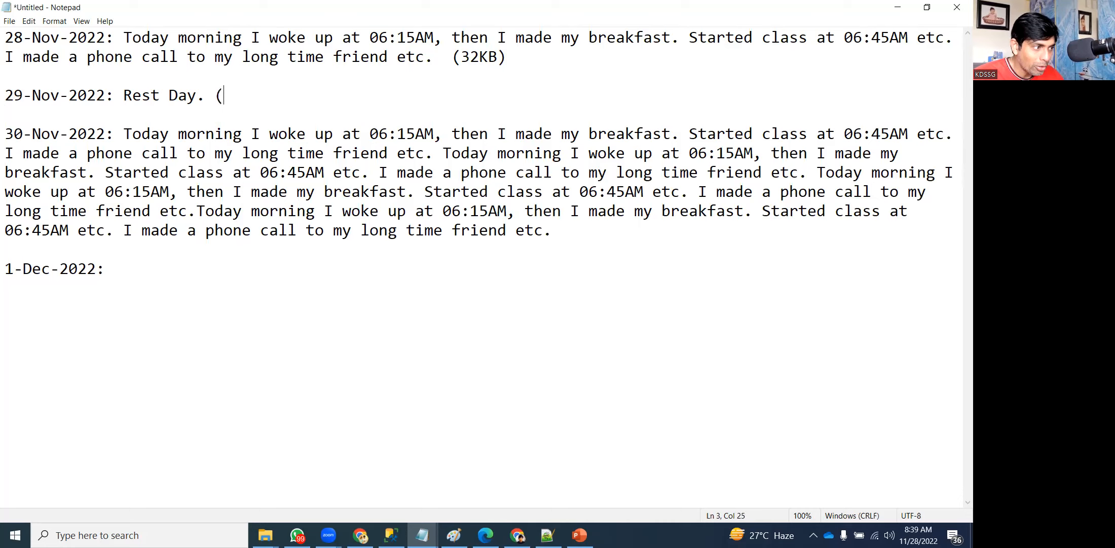
pyautogui.write('16KB)')
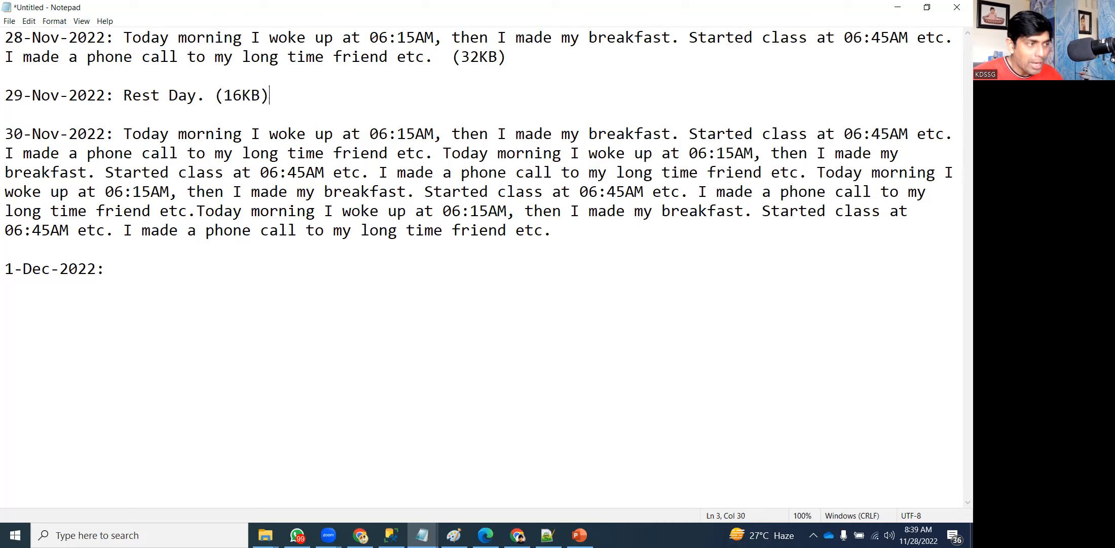
# Append (128KB) to the 30-Nov paragraph and return to the 1-Dec-2022 line.
pyautogui.press('Home')
pyautogui.press('Down')
pyautogui.press('Down')
pyautogui.press('Down')
pyautogui.press('Down')
pyautogui.press('Down')
pyautogui.press('Down')
pyautogui.press('Down')
pyautogui.press('Down')
pyautogui.press('Left')
pyautogui.write('(128KB)')
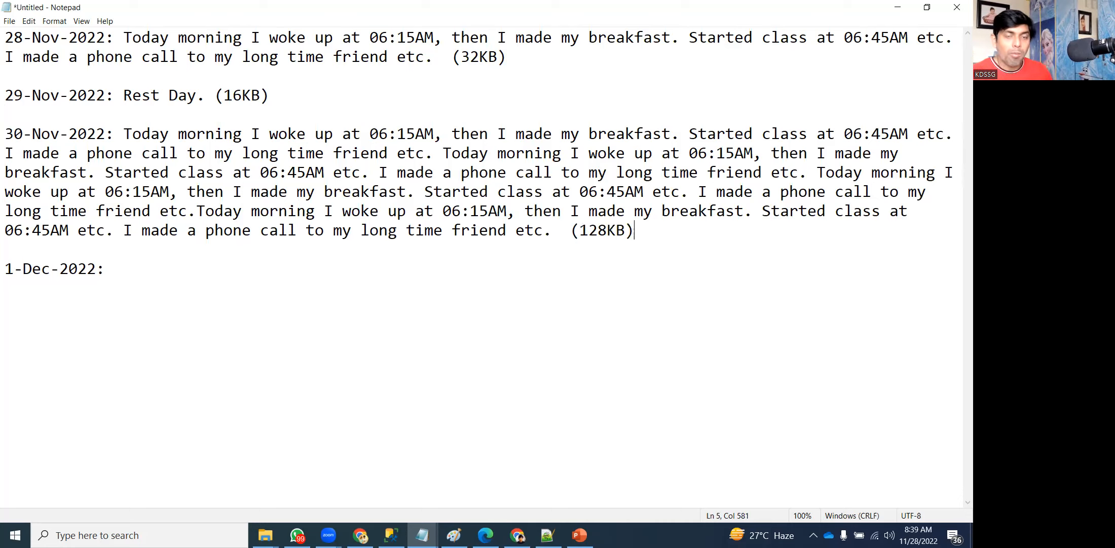
pyautogui.press('Down')
pyautogui.press('Down')
pyautogui.press('Right')
pyautogui.press('Right')
pyautogui.press('Right')
pyautogui.press('Right')
pyautogui.press('Right')
pyautogui.press('Right')
pyautogui.press('Right')
pyautogui.press('Right')
pyautogui.press('Right')
pyautogui.press('Right')
pyautogui.press('Right')
pyautogui.press('Right')
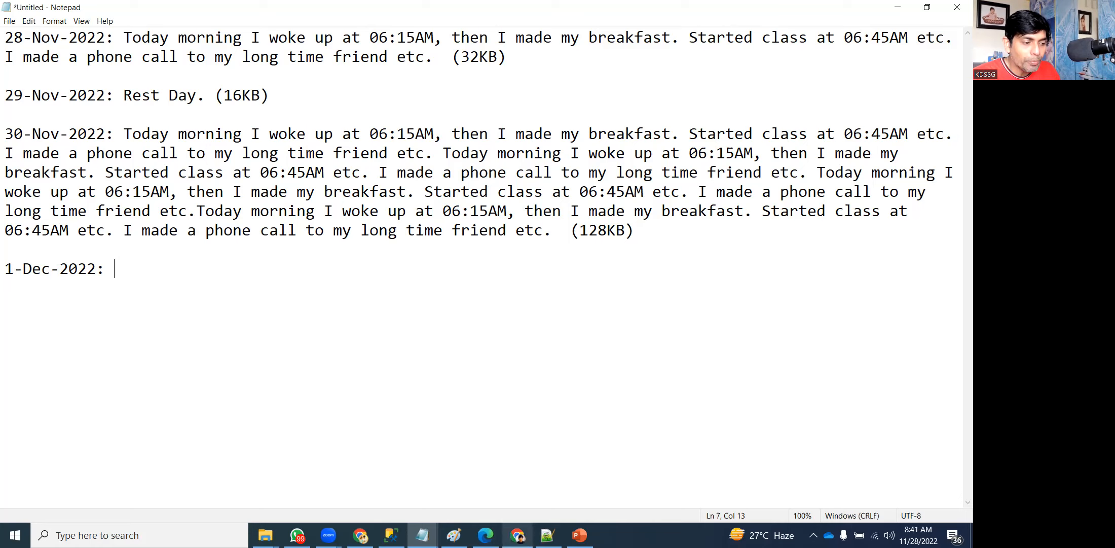
# Open KD-AG-PR from the KD-filtered virtual machines list and go to its Diagnostic settings.
pyautogui.click(360, 535)
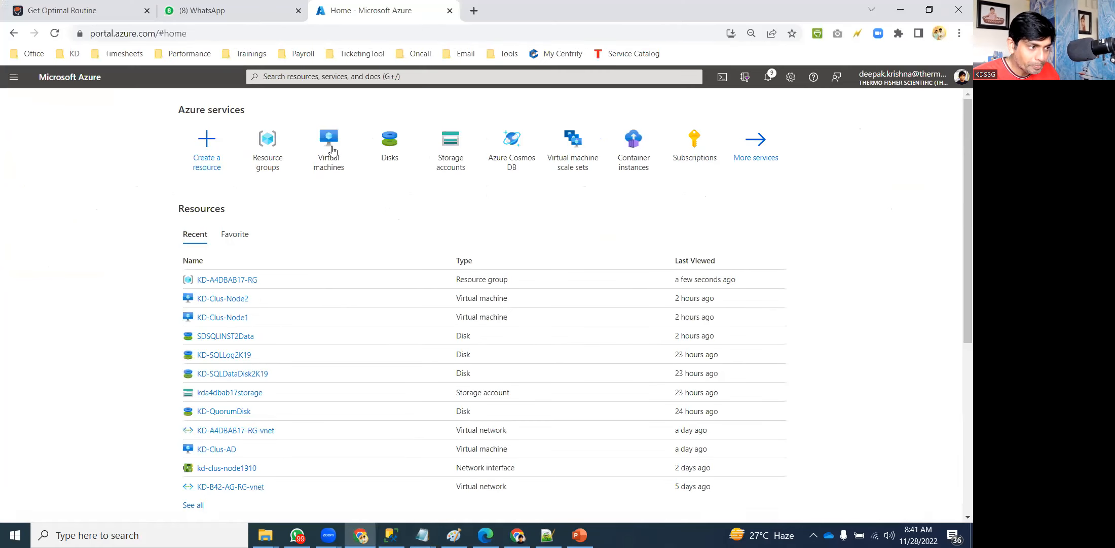
pyautogui.click(331, 147)
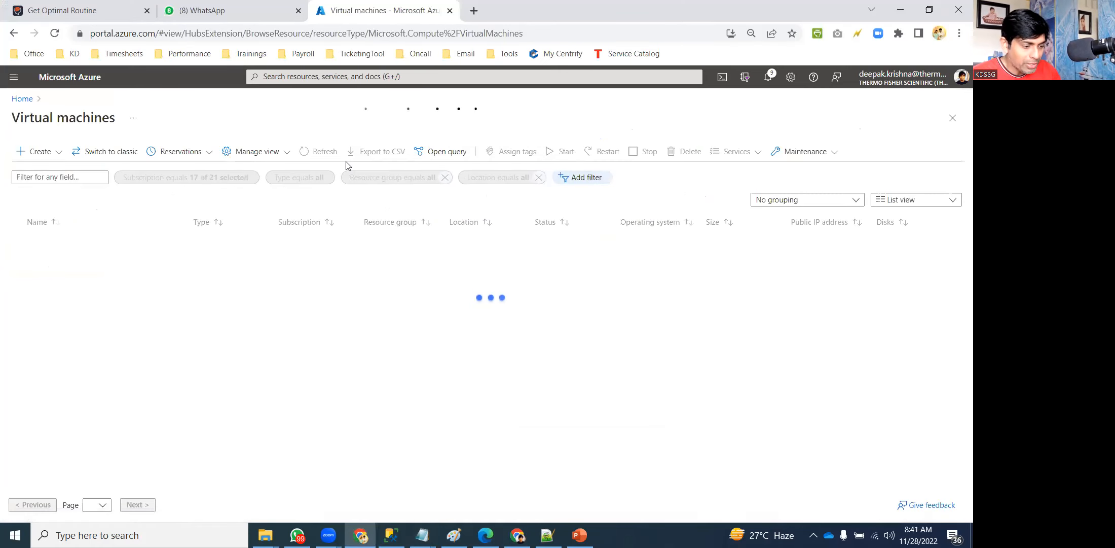
pyautogui.click(34, 171)
pyautogui.write('KD')
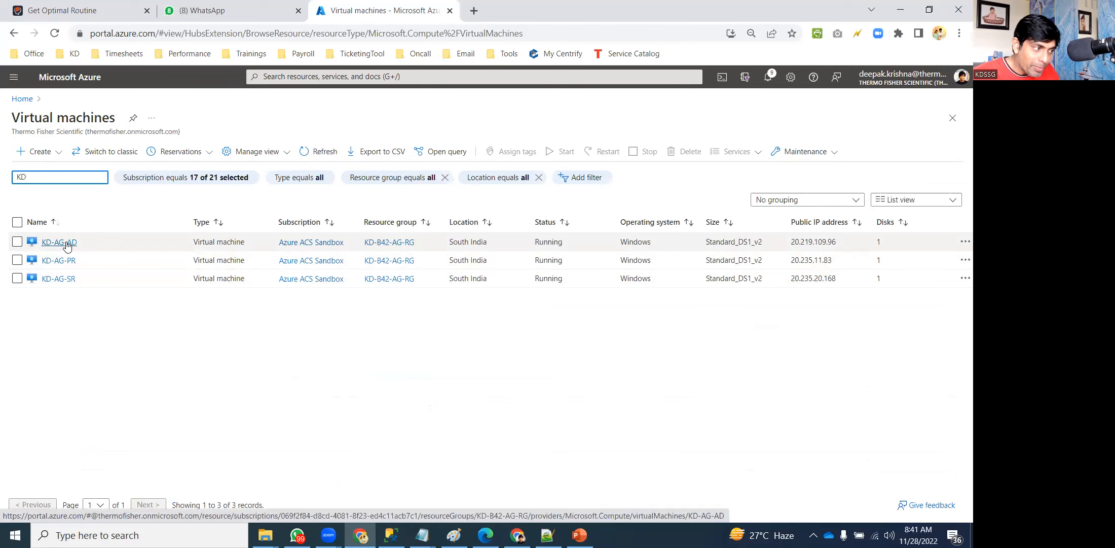
pyautogui.click(58, 260)
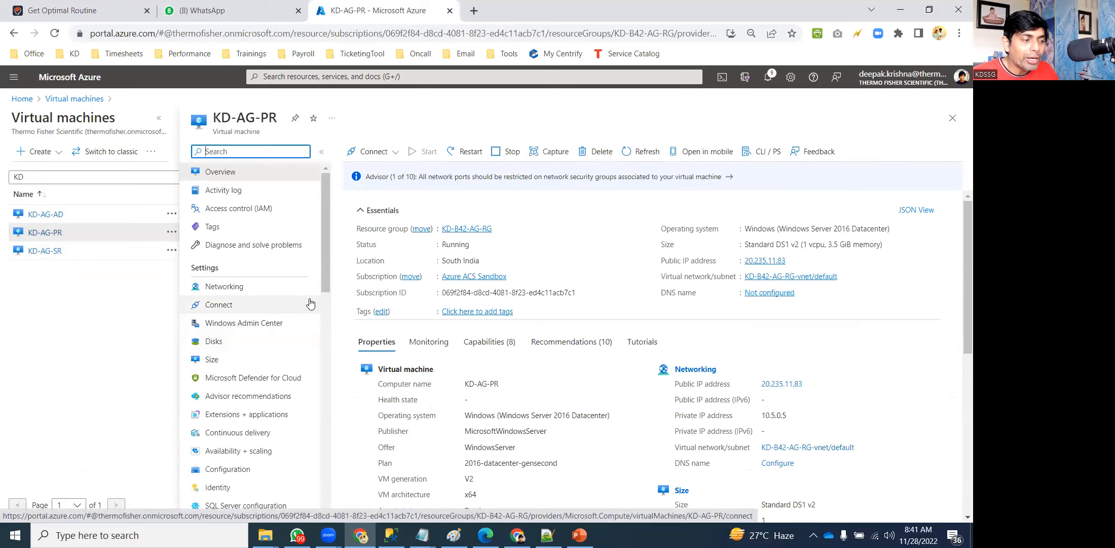
pyautogui.moveTo(329, 261); pyautogui.dragTo(328, 414)
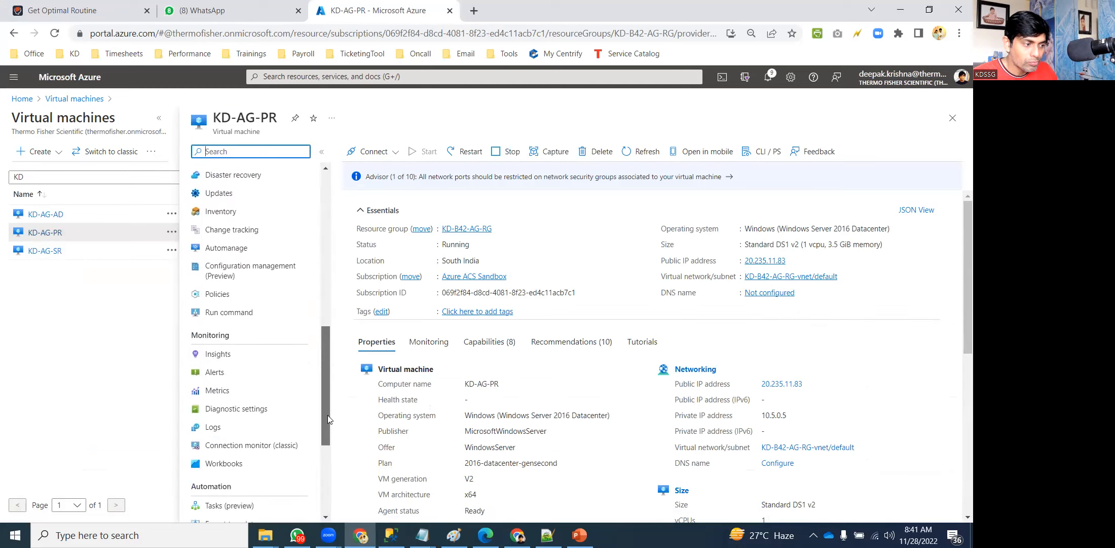
pyautogui.click(261, 413)
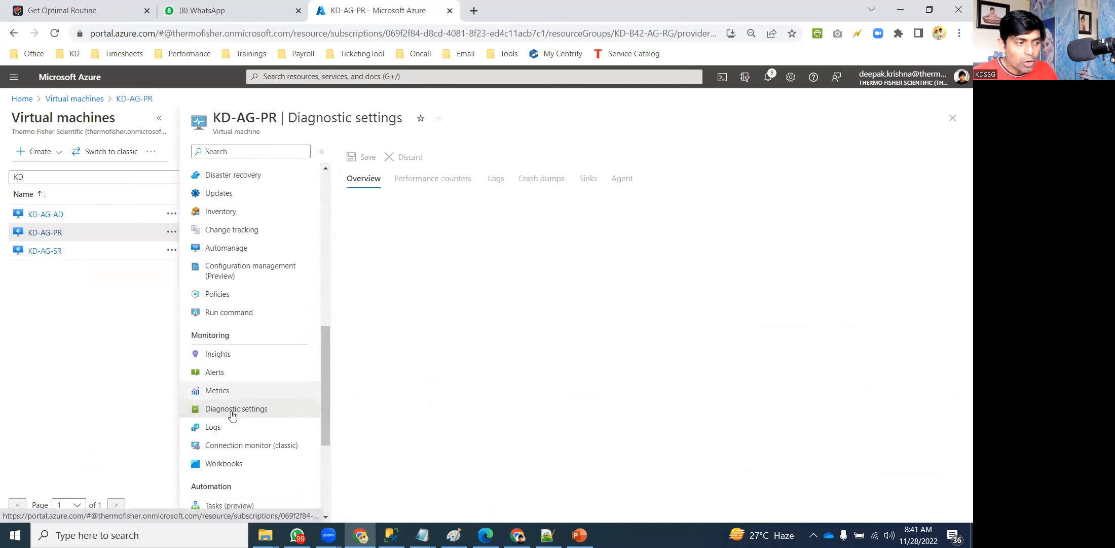
# Reach the Boot diagnostics settings pane for KD-AG-PR, currently showing Disable.
pyautogui.click(235, 427)
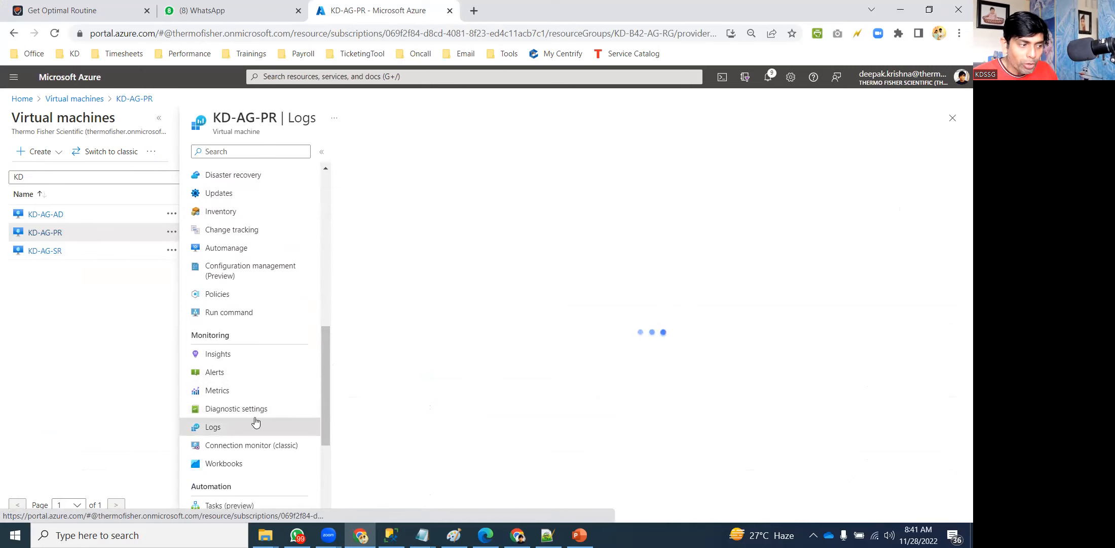
pyautogui.click(244, 412)
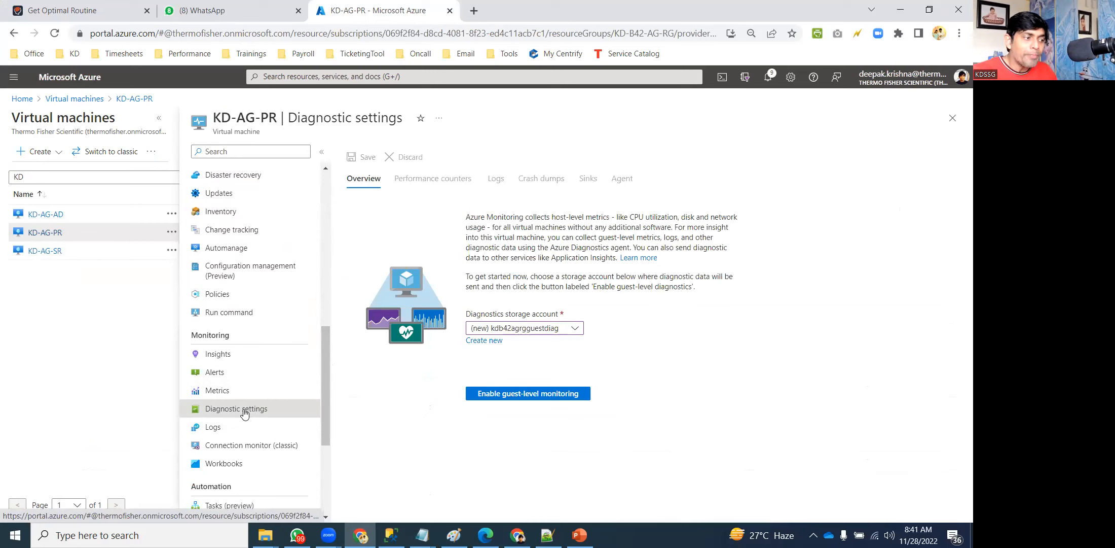
pyautogui.moveTo(328, 371); pyautogui.dragTo(320, 420)
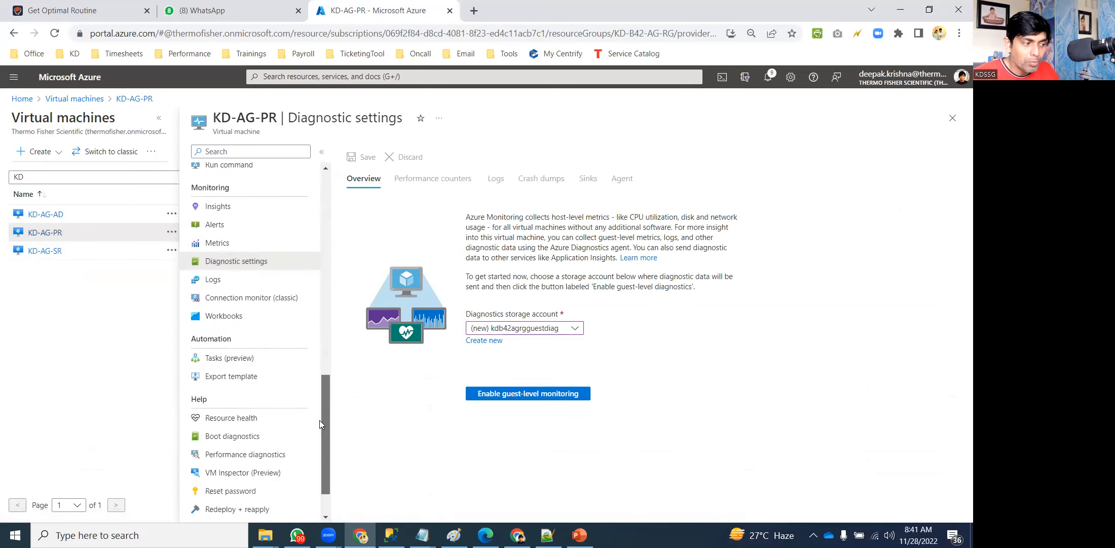
pyautogui.click(263, 435)
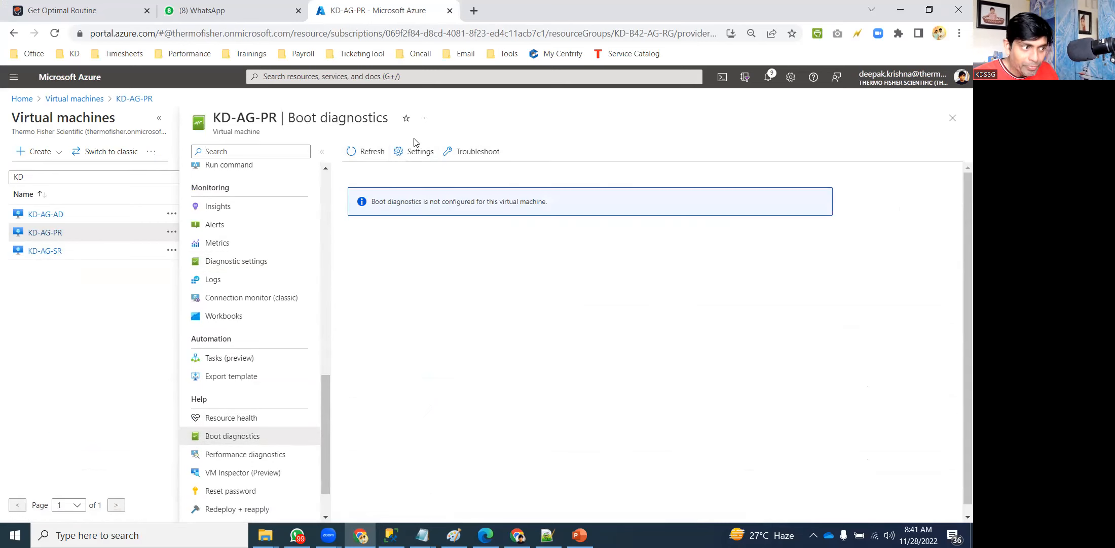
pyautogui.click(415, 152)
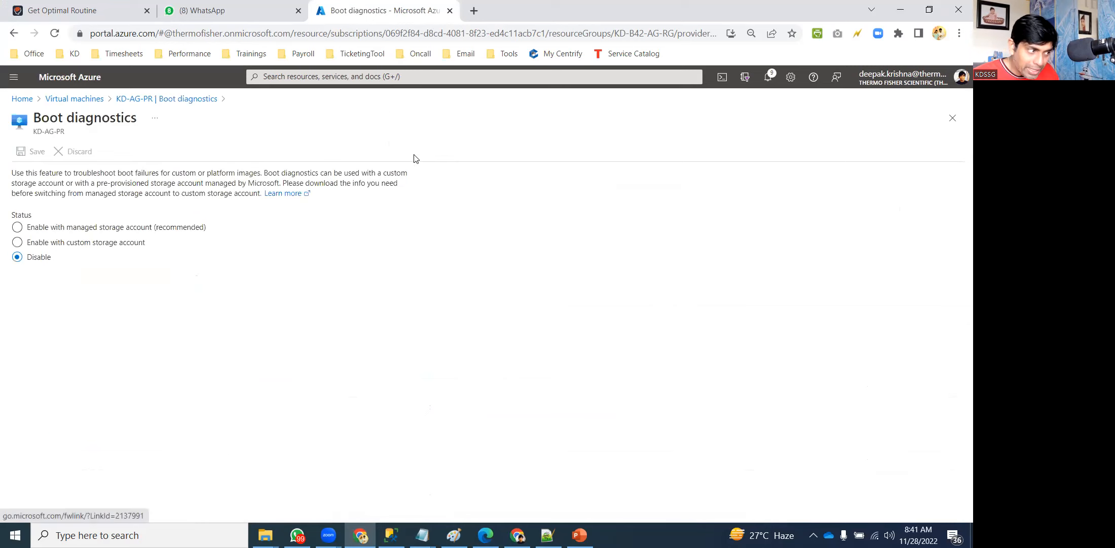
# Choose Enable with custom storage account and name a new storage account kdbootlog.
pyautogui.click(75, 245)
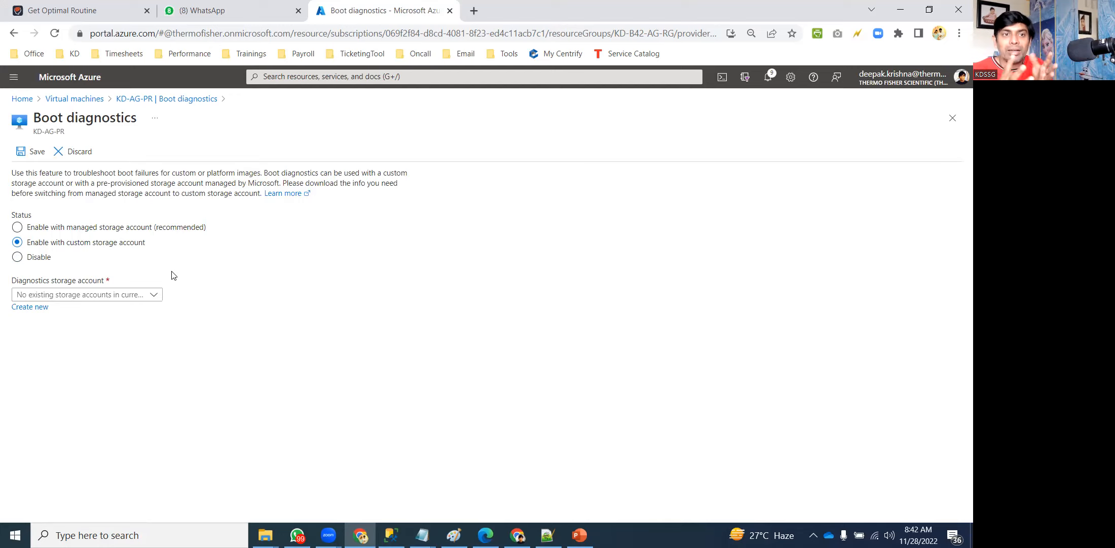
pyautogui.click(64, 296)
pyautogui.click(177, 300)
pyautogui.click(30, 308)
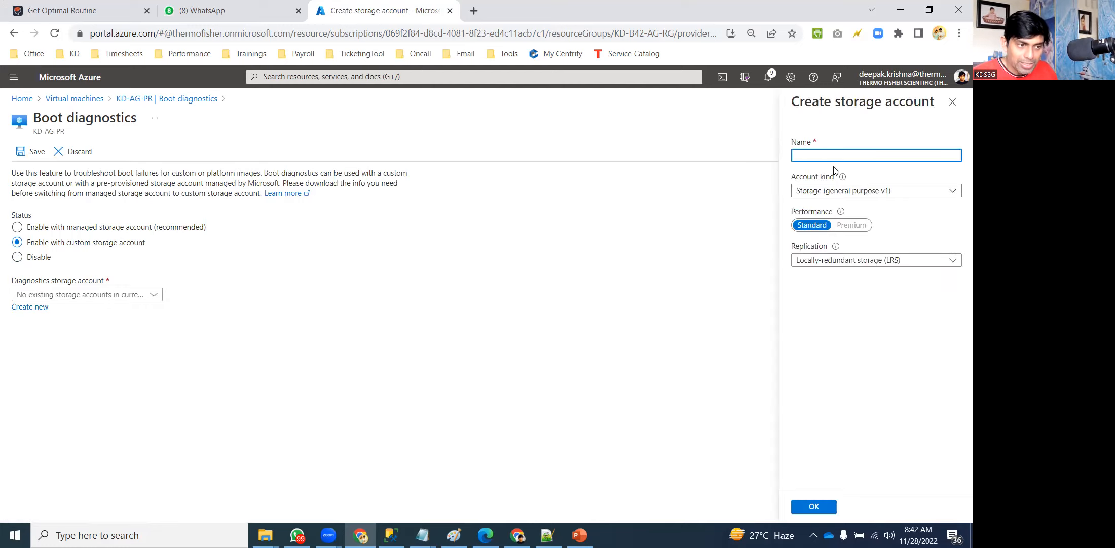
pyautogui.write('bootl')
pyautogui.press('BackSpace')
pyautogui.press('BackSpace')
pyautogui.press('BackSpace')
pyautogui.write('kdboot')
pyautogui.press('BackSpace')
pyautogui.press('BackSpace')
pyautogui.press('BackSpace')
pyautogui.press('BackSpace')
pyautogui.write('-bootlog')
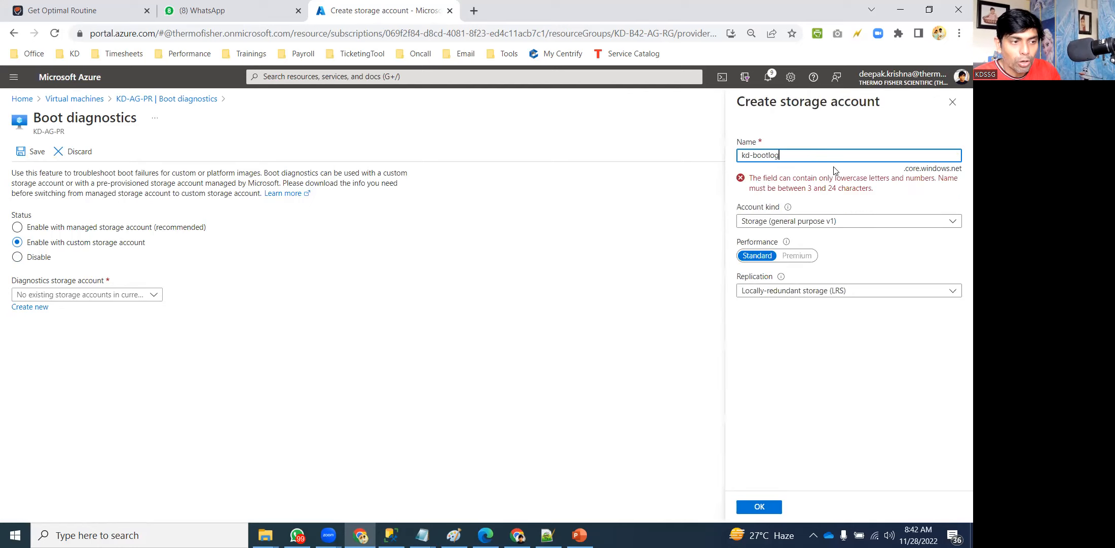
pyautogui.press('BackSpace')
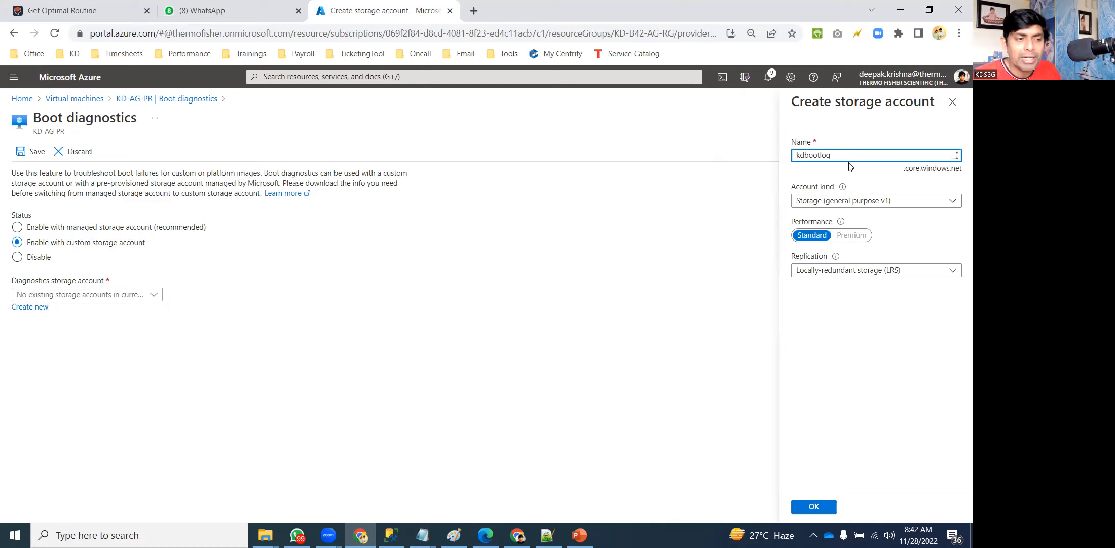
pyautogui.click(857, 206)
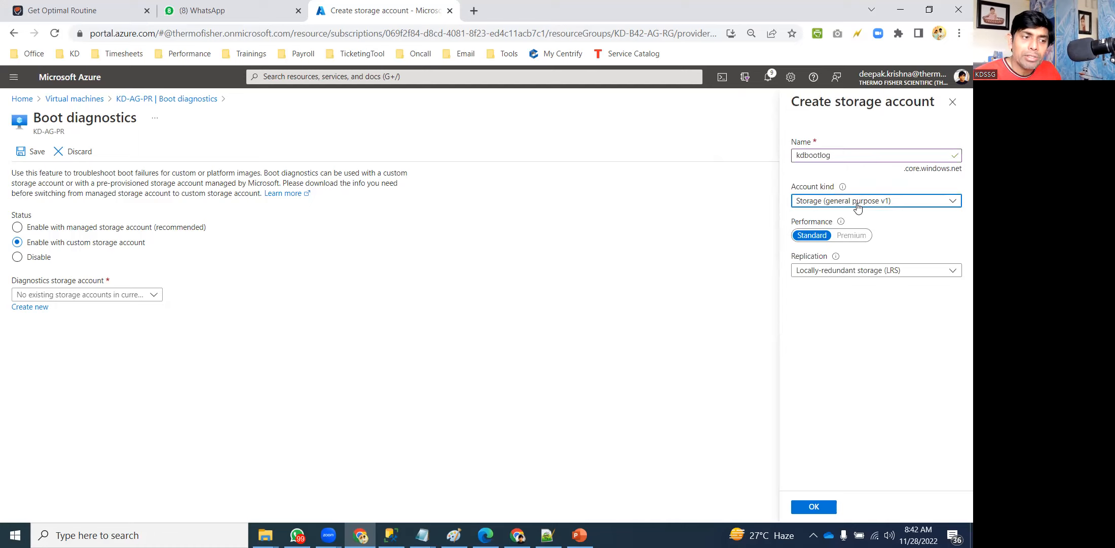
# Keep Storage (general purpose v1) with LRS replication, create kdbootlog, and save the settings.
pyautogui.click(858, 206)
pyautogui.click(868, 238)
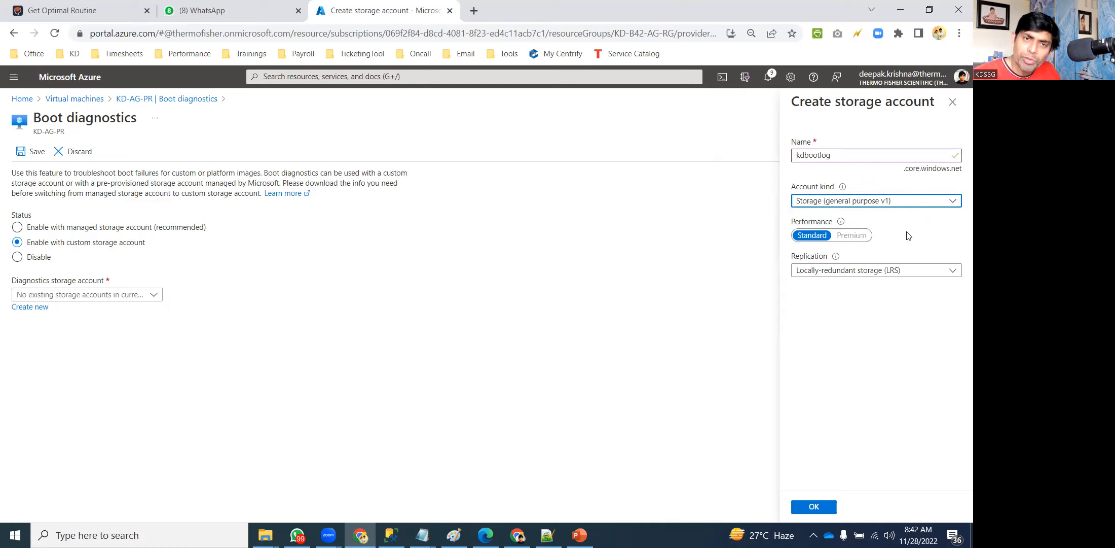
pyautogui.click(851, 274)
pyautogui.click(844, 302)
pyautogui.click(830, 274)
pyautogui.click(831, 288)
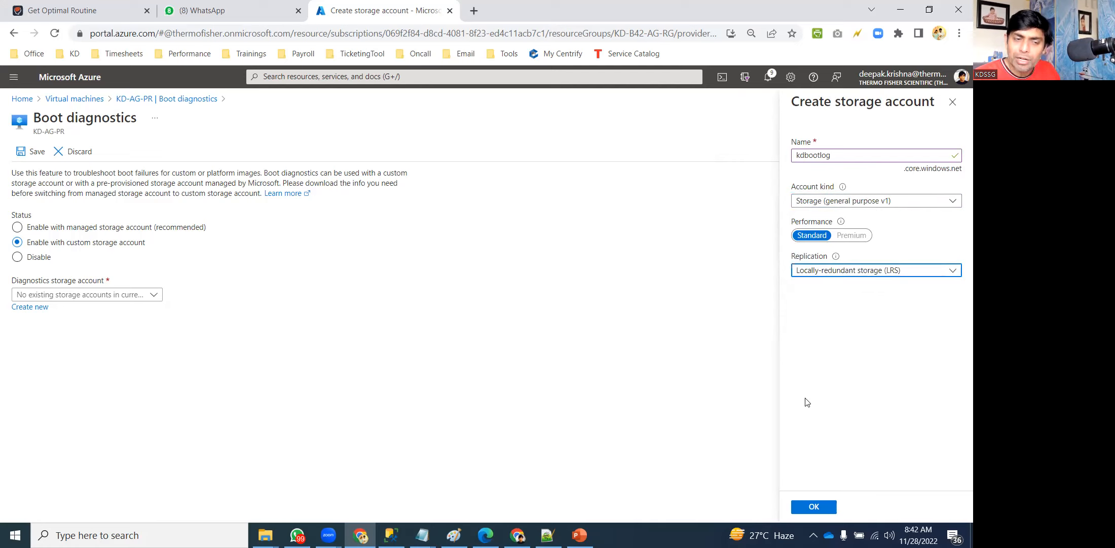
pyautogui.click(814, 506)
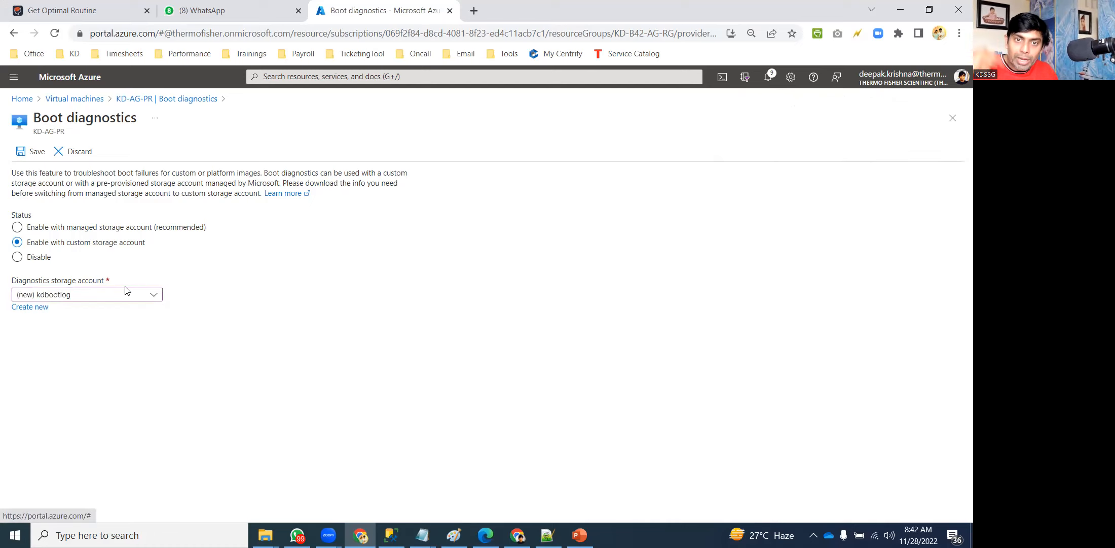
pyautogui.click(35, 153)
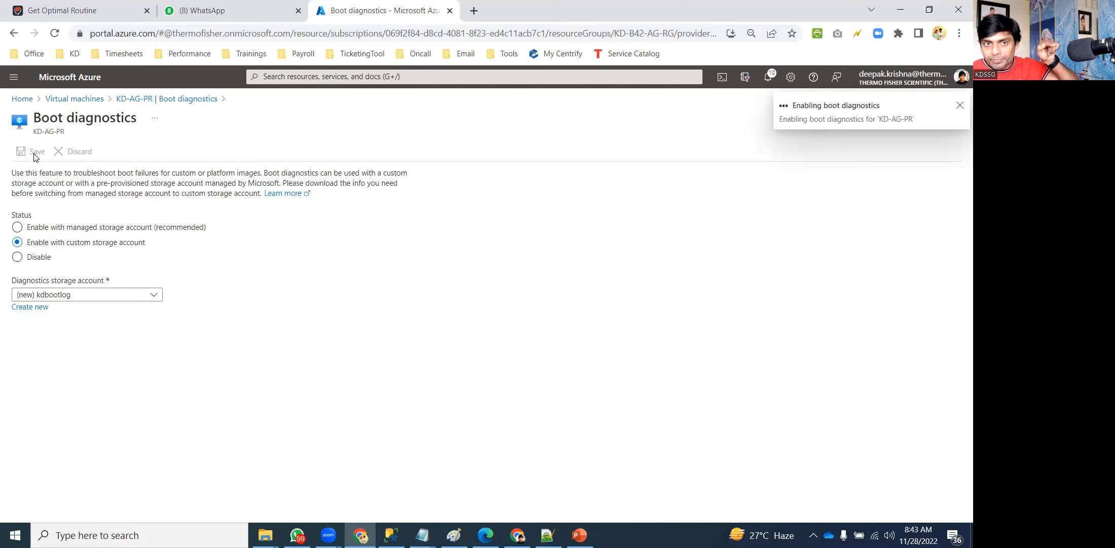
# Watch notifications until 'Enabling boot diagnostics' for KD-AG-PR reports success.
pyautogui.click(768, 77)
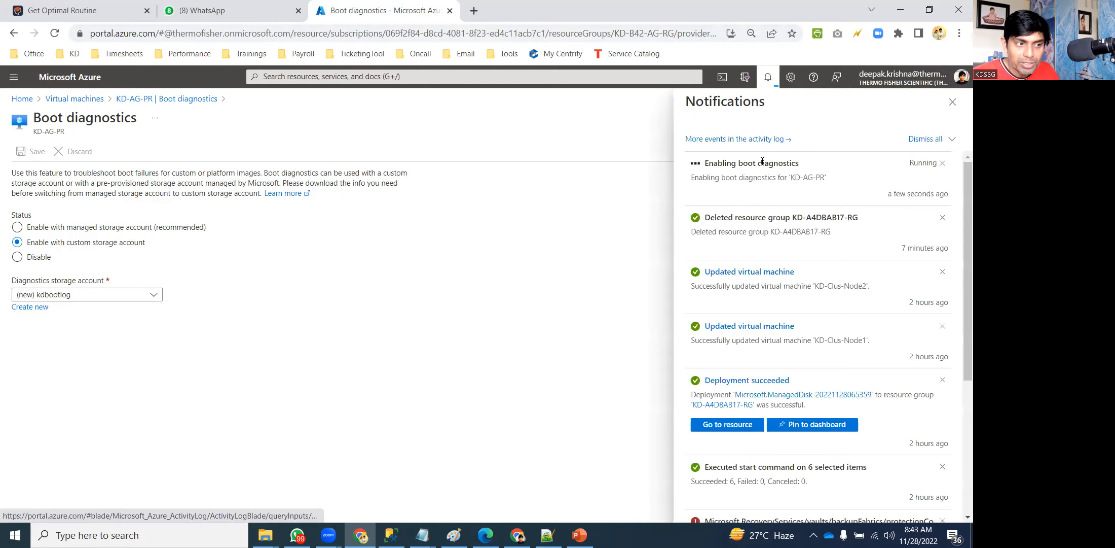
pyautogui.click(952, 103)
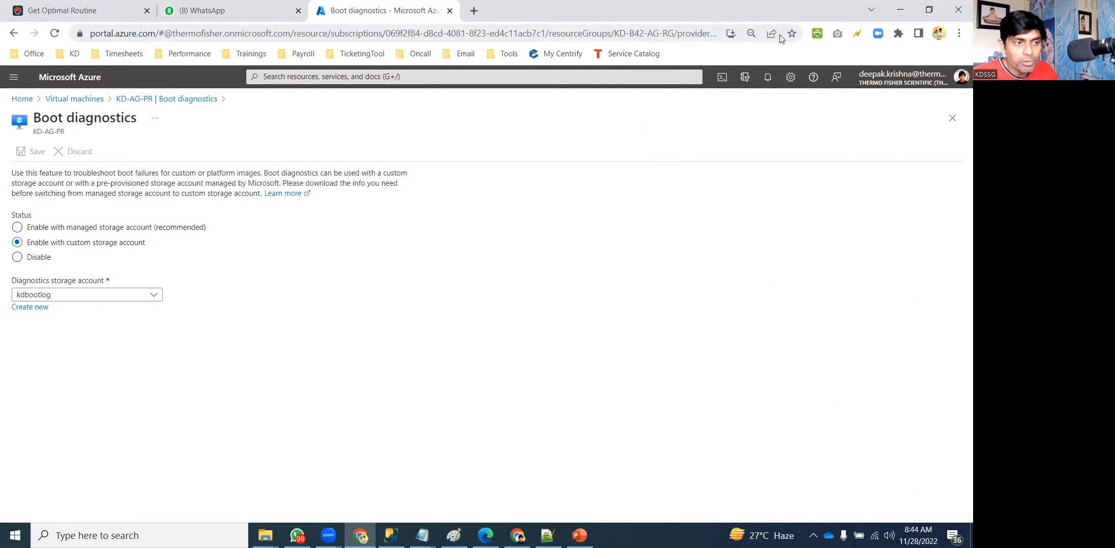
pyautogui.click(768, 80)
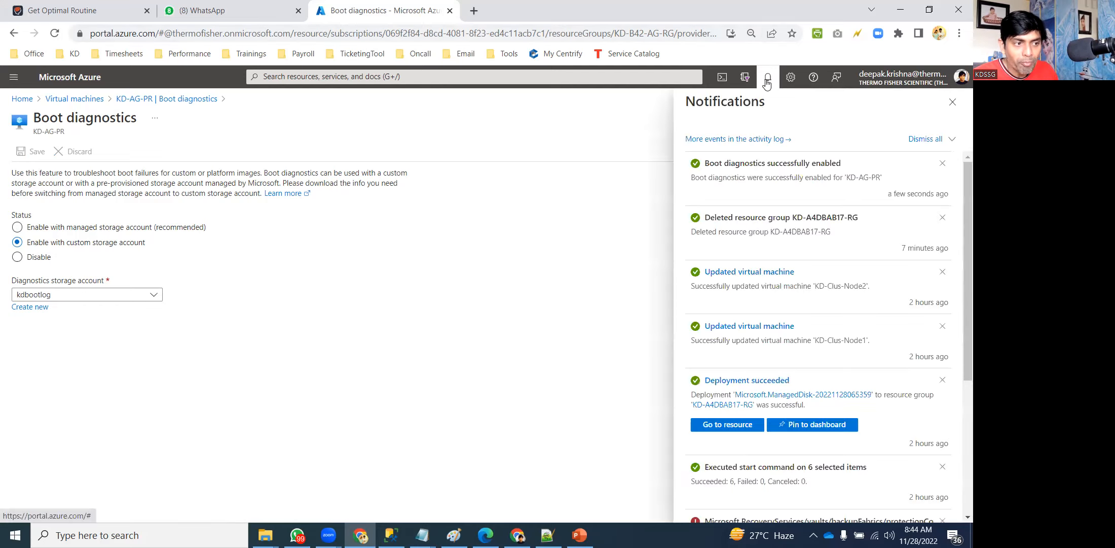
pyautogui.click(952, 102)
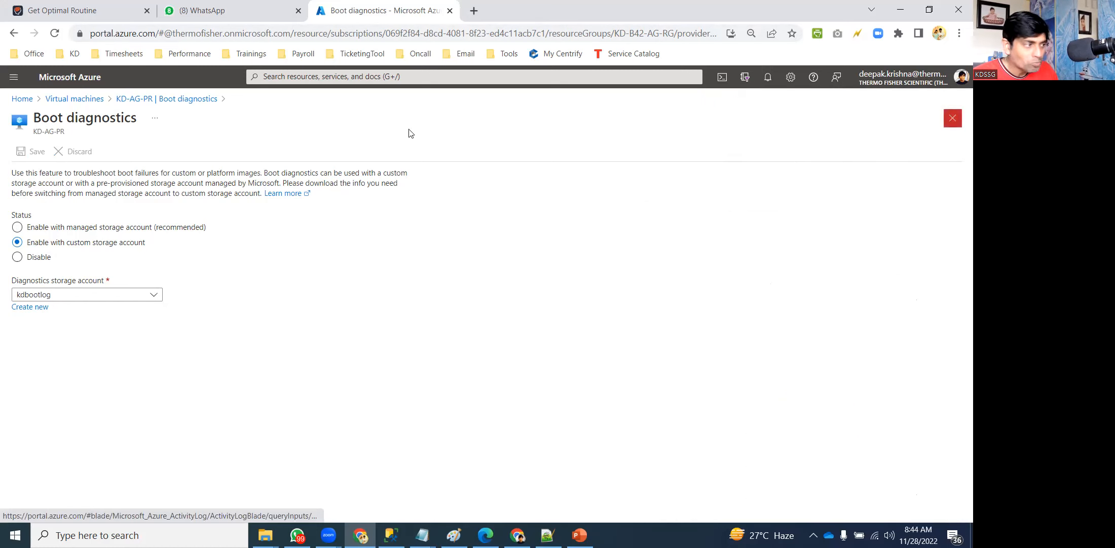
# Open kdbootlog's bootdiagnostics container, see it is empty, and go back to Home.
pyautogui.click(22, 98)
pyautogui.click(456, 165)
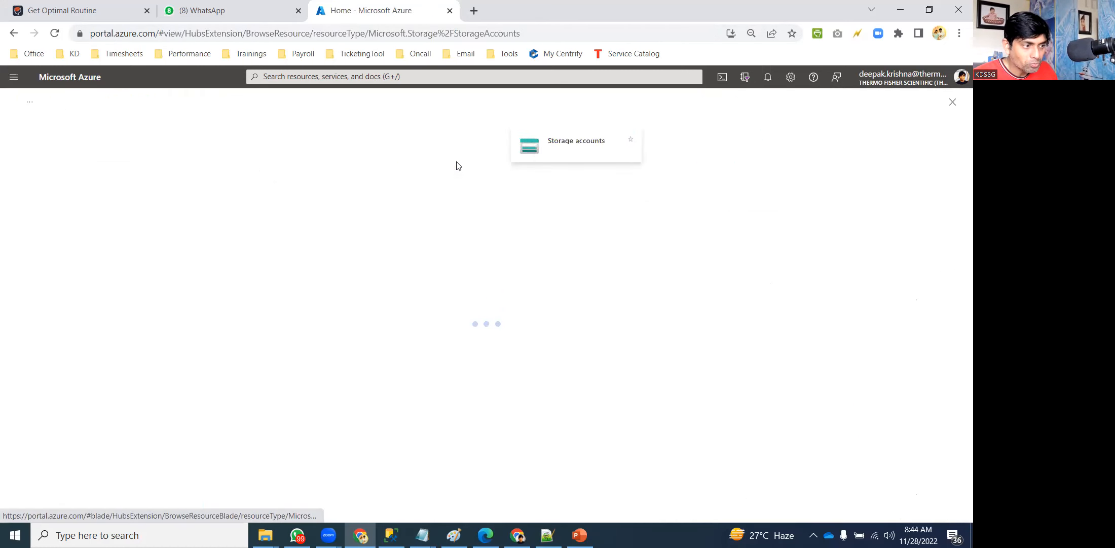
pyautogui.write('KD')
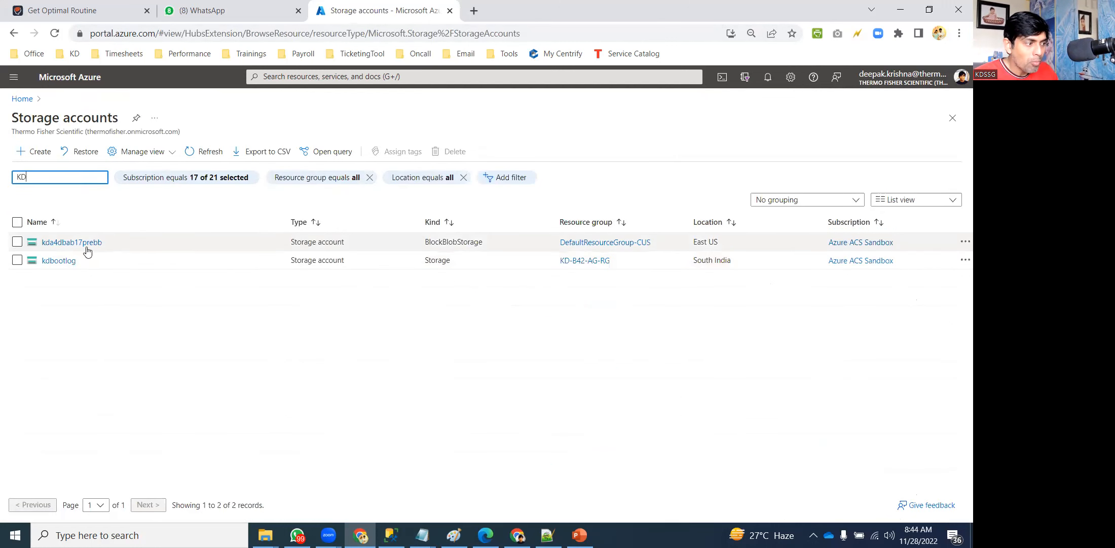
pyautogui.click(60, 261)
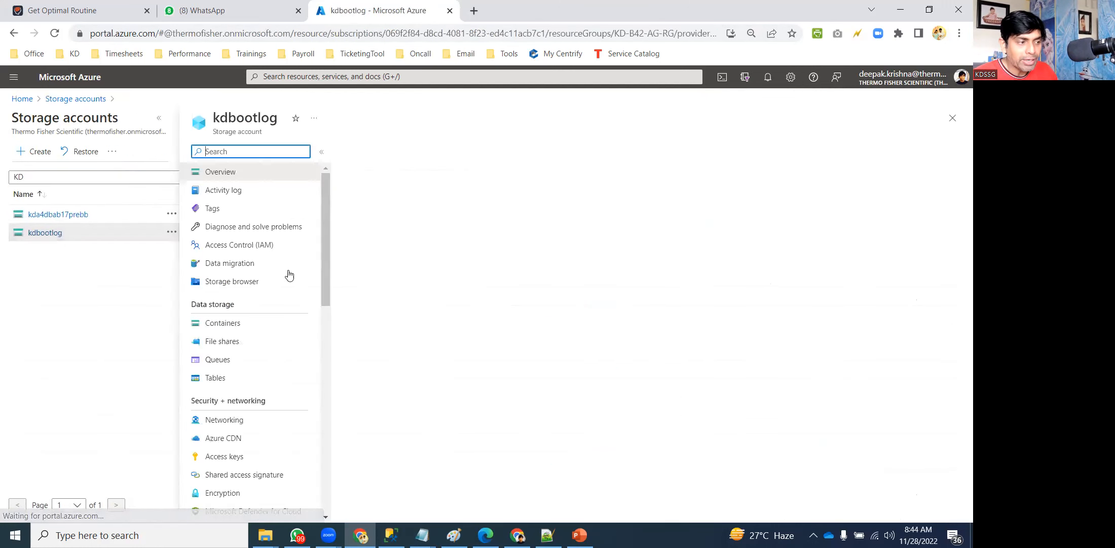
pyautogui.click(228, 324)
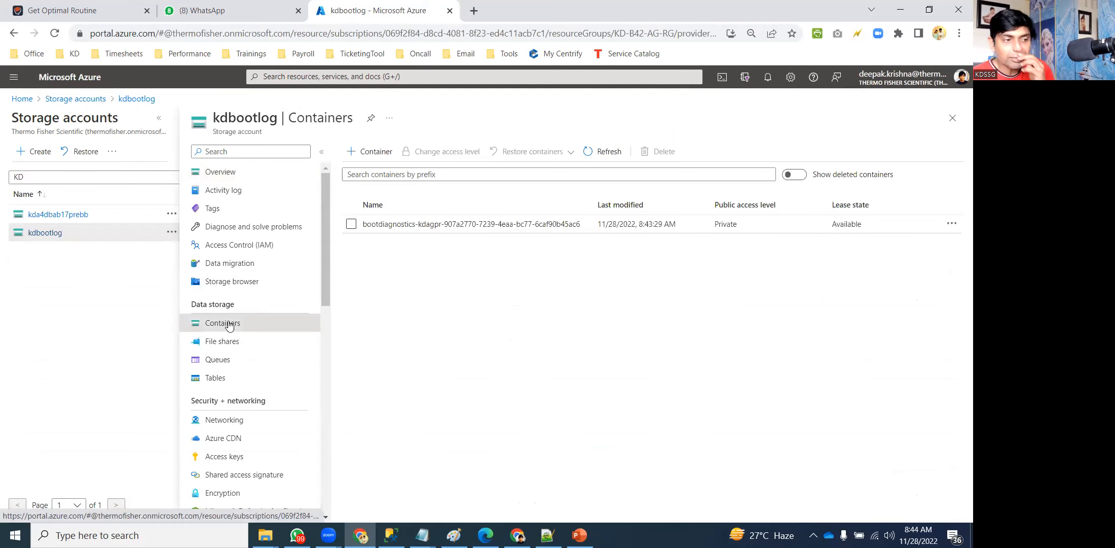
pyautogui.click(446, 227)
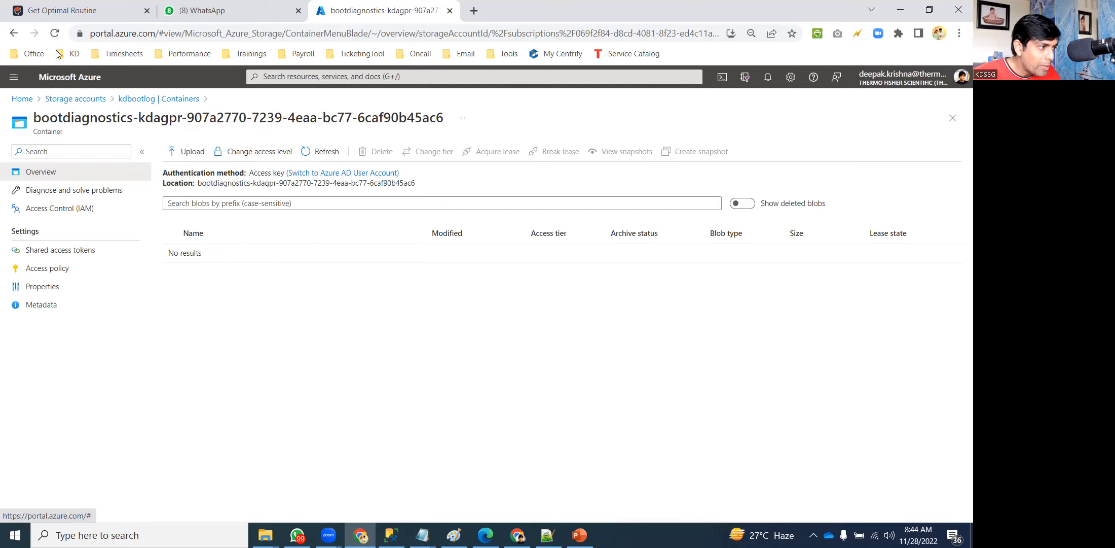
pyautogui.click(25, 99)
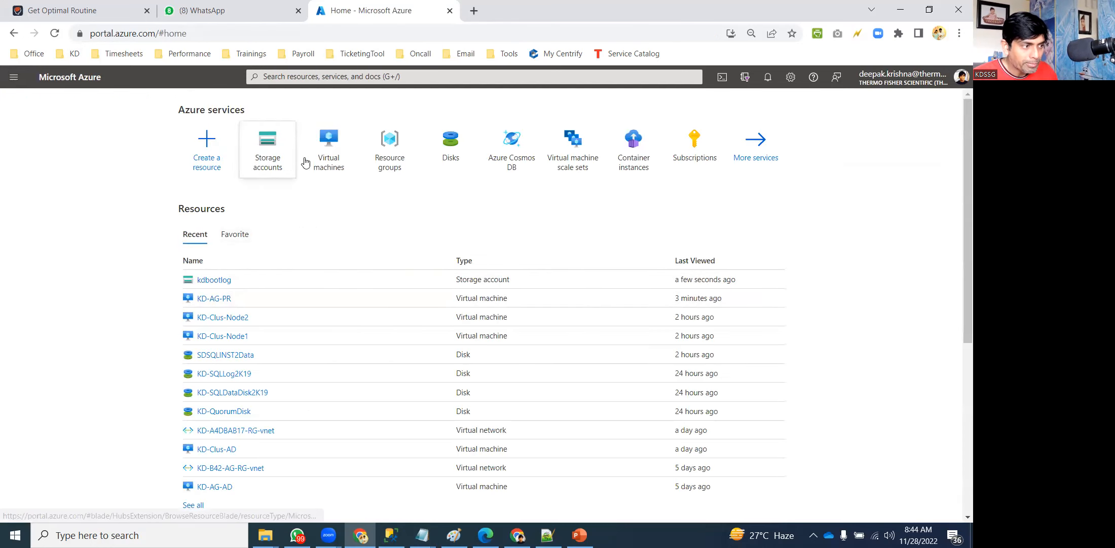
# Filter VMs by KD and view boot diagnostics for KD-AG-PR, KD-AG-AD and KD-AG-SR, inspecting SR's settings.
pyautogui.click(331, 153)
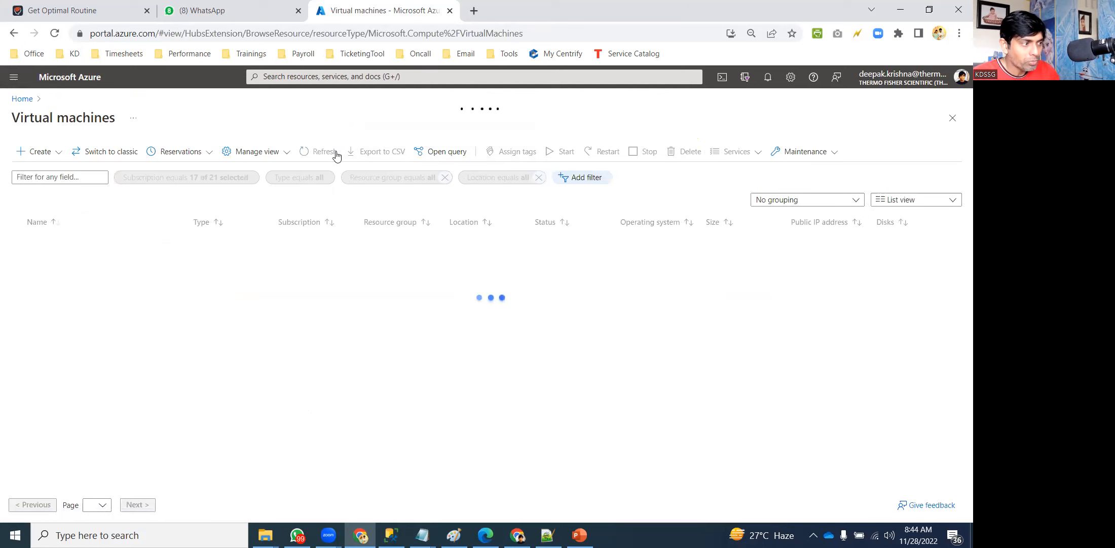
pyautogui.write('KD')
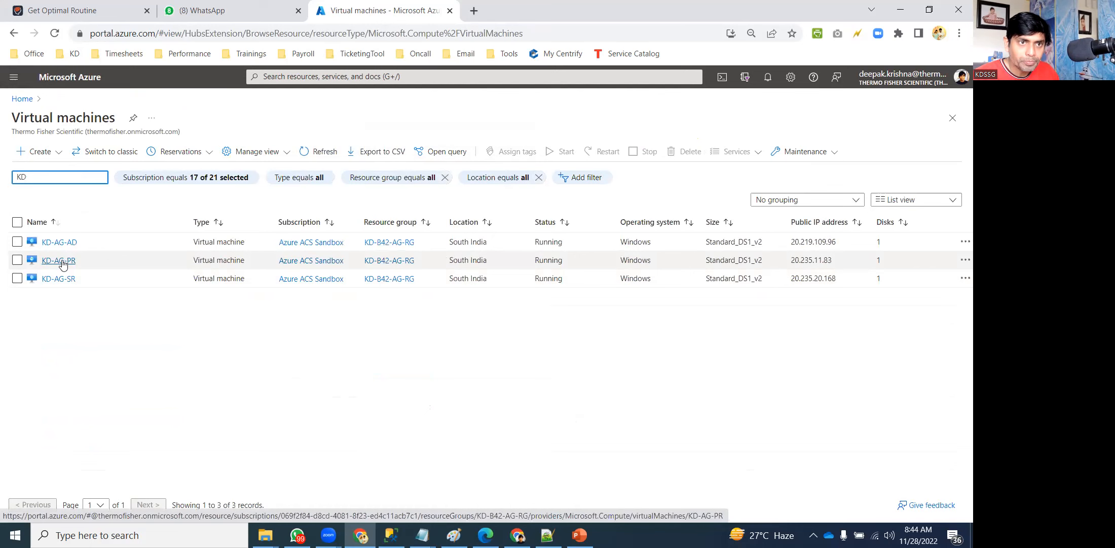
pyautogui.click(58, 260)
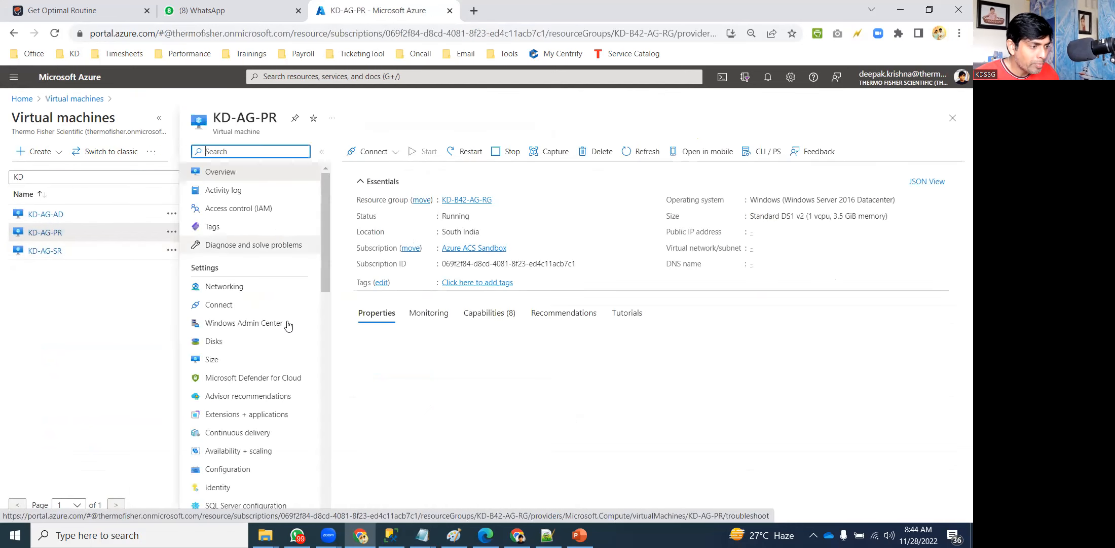
pyautogui.moveTo(326, 252); pyautogui.dragTo(334, 487)
pyautogui.click(256, 382)
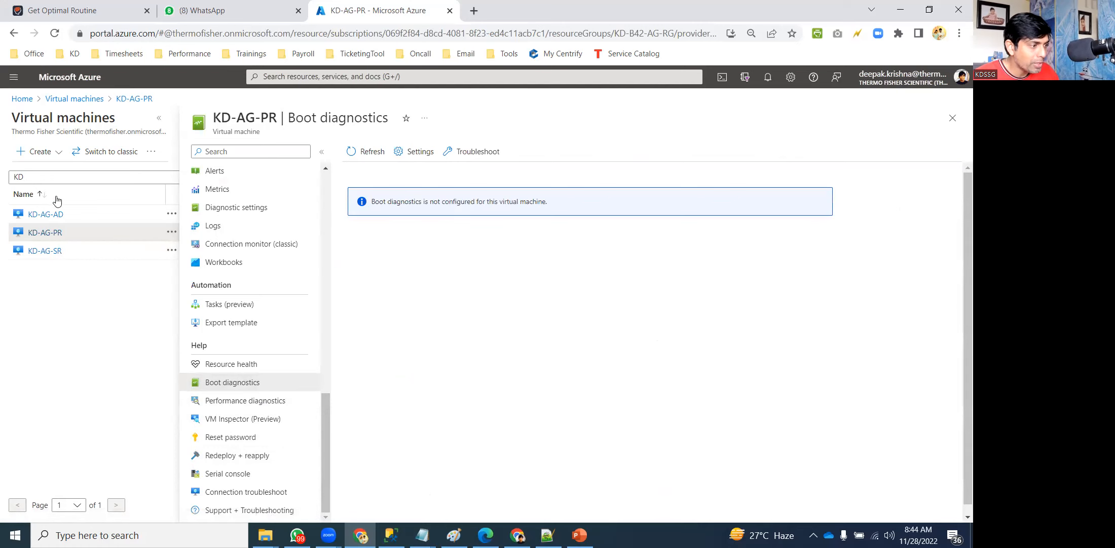
pyautogui.click(48, 215)
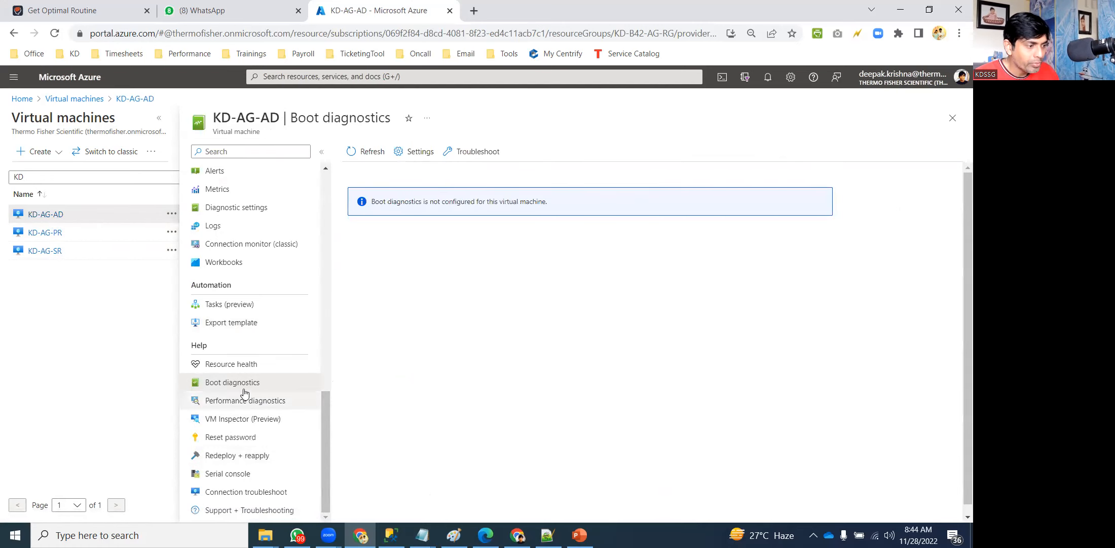
pyautogui.click(91, 250)
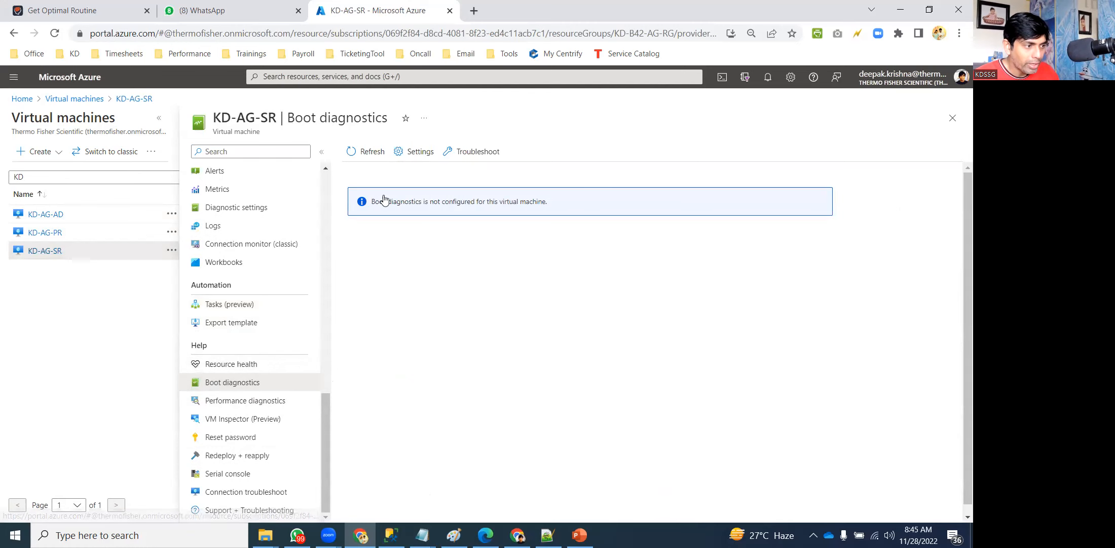
pyautogui.click(421, 152)
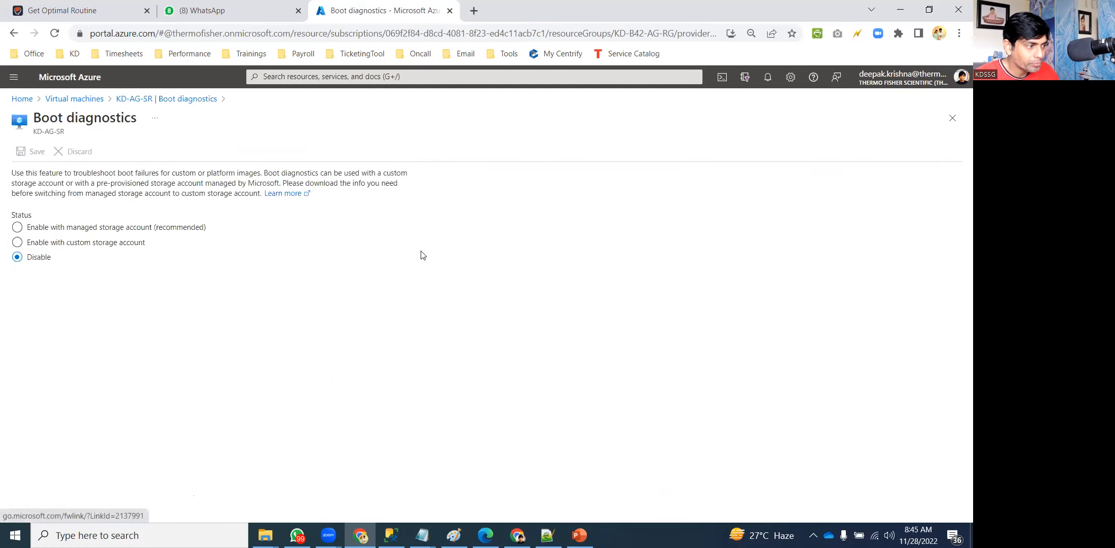
pyautogui.click(957, 124)
pyautogui.click(955, 122)
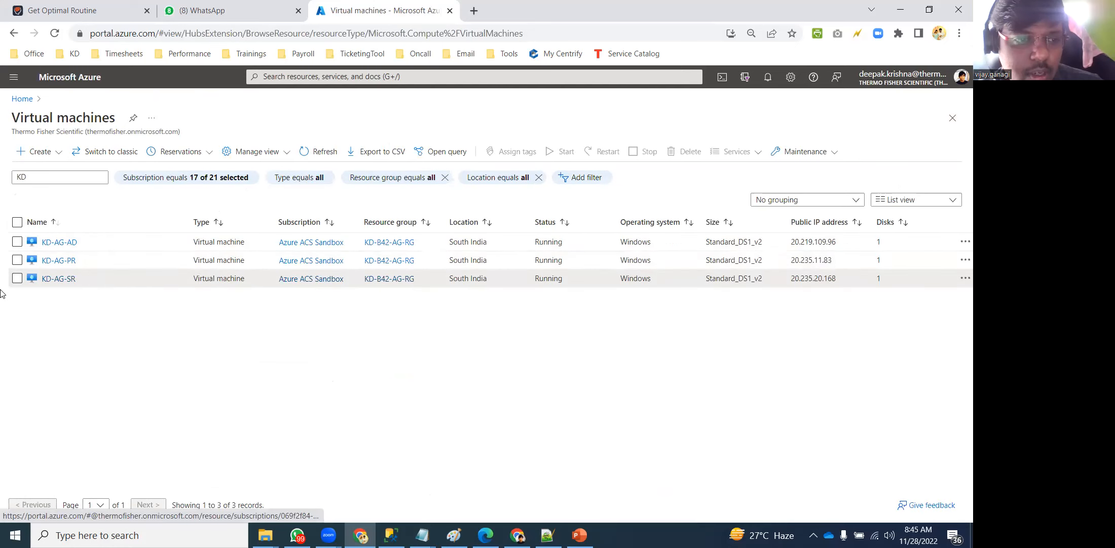
# Inspect the boot diagnostics settings of KD-AG-PR and KD-AG-AD, ending on KD-AG-PR.
pyautogui.click(60, 258)
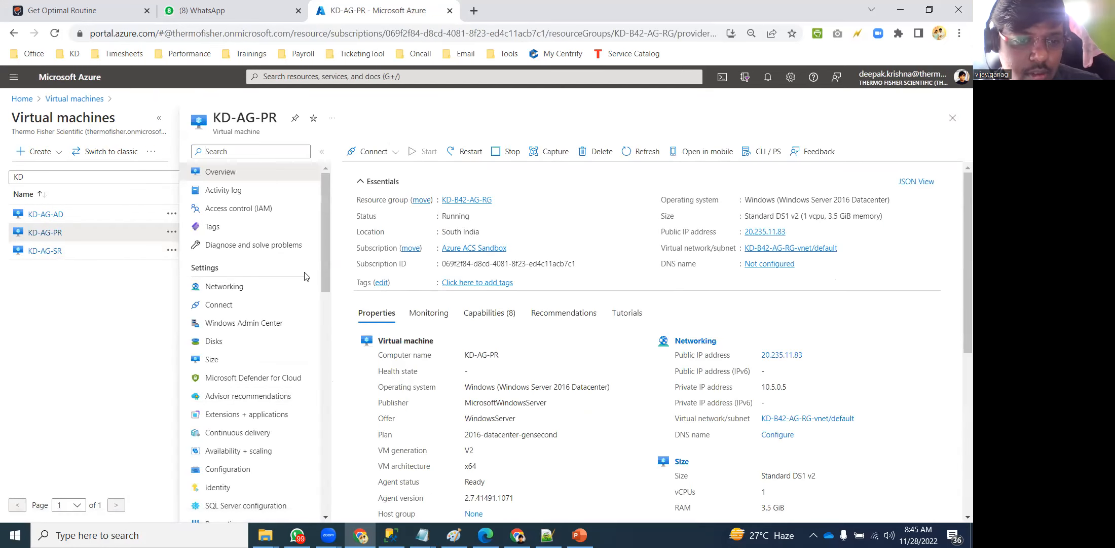
pyautogui.scroll(-10, 315, 360)
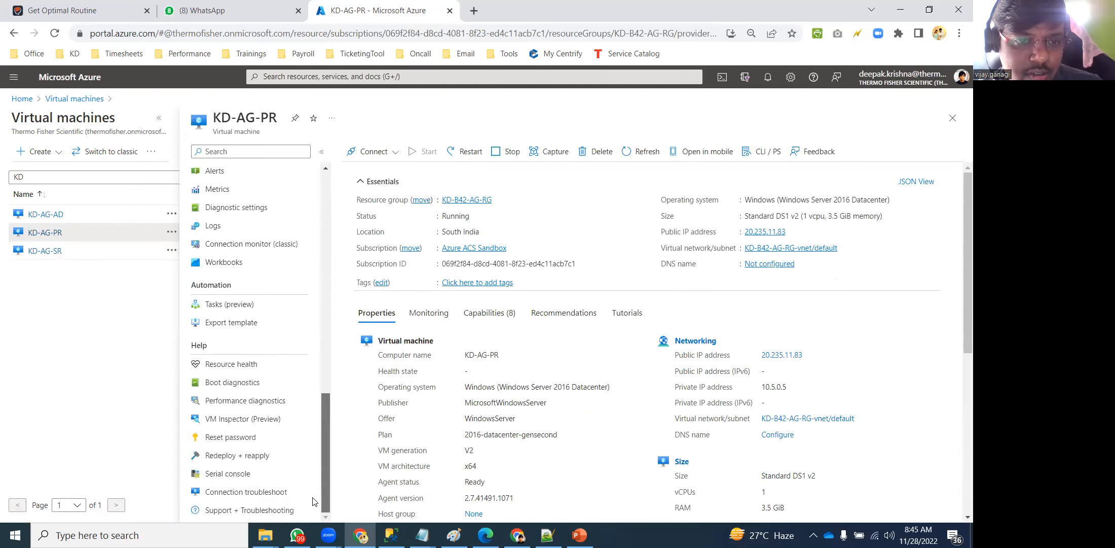
pyautogui.click(239, 383)
pyautogui.click(413, 151)
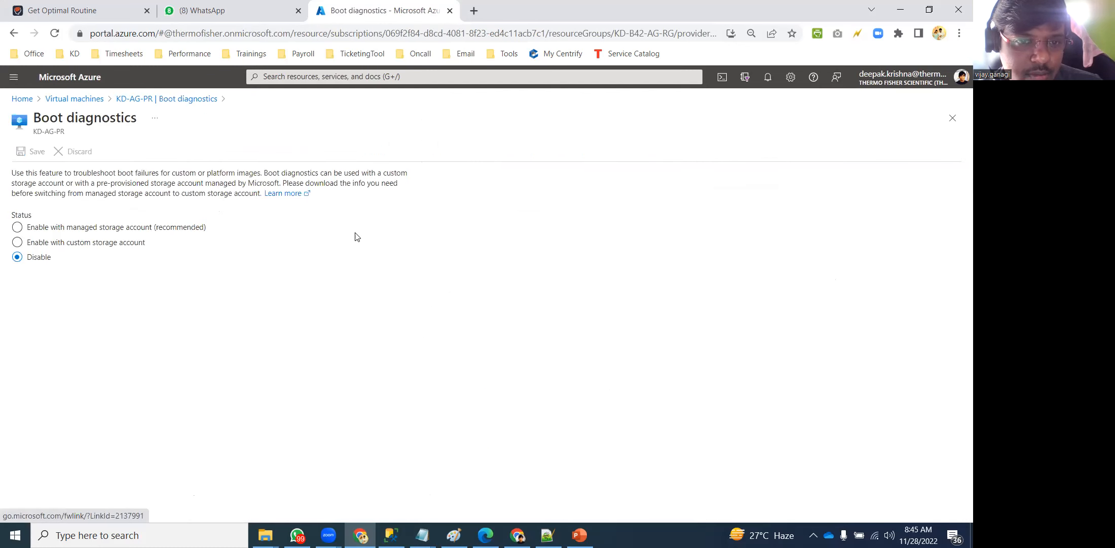
pyautogui.click(953, 117)
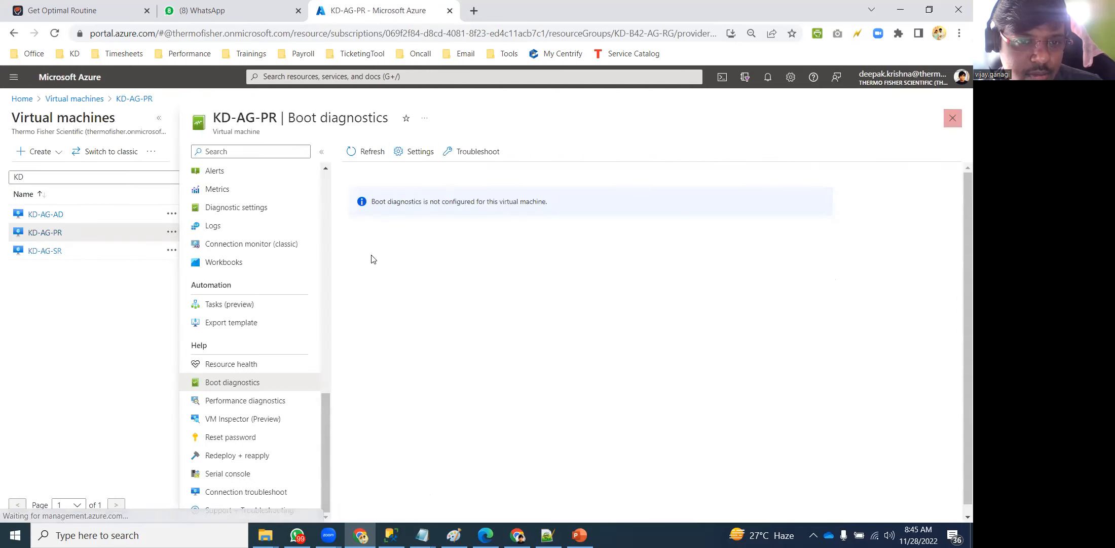
pyautogui.click(46, 215)
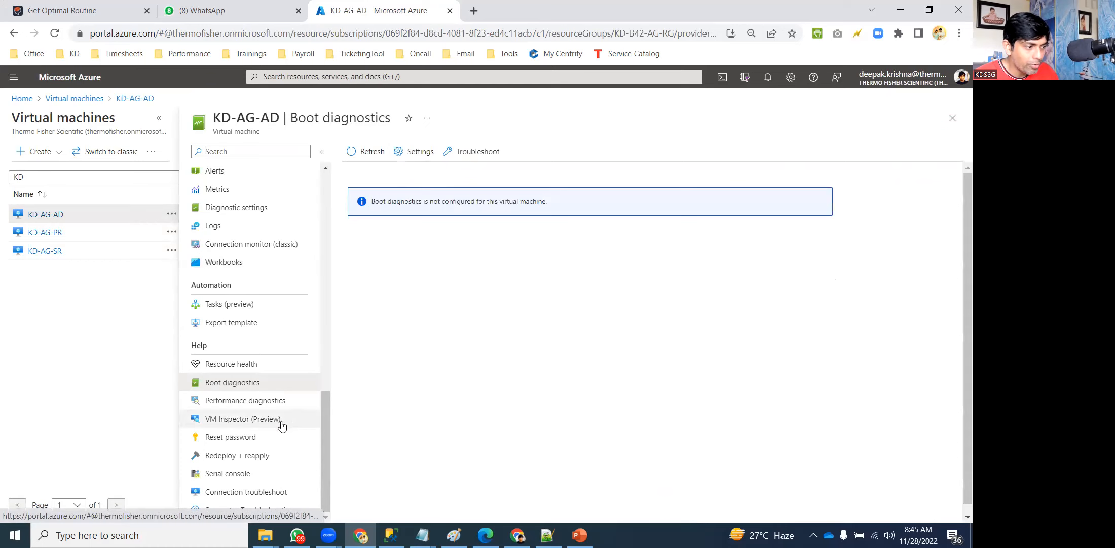
pyautogui.click(414, 151)
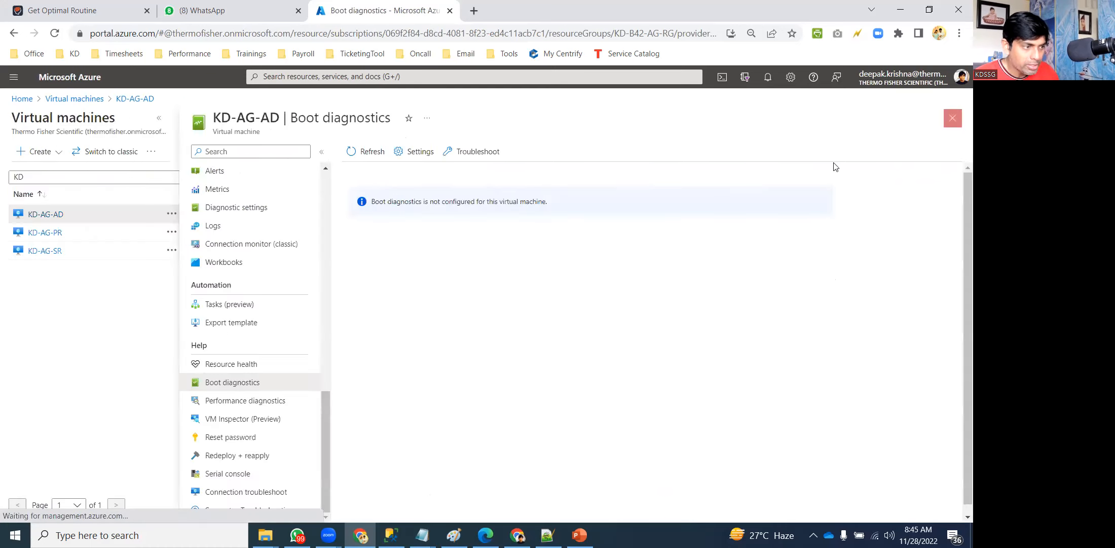
pyautogui.click(952, 117)
pyautogui.click(48, 231)
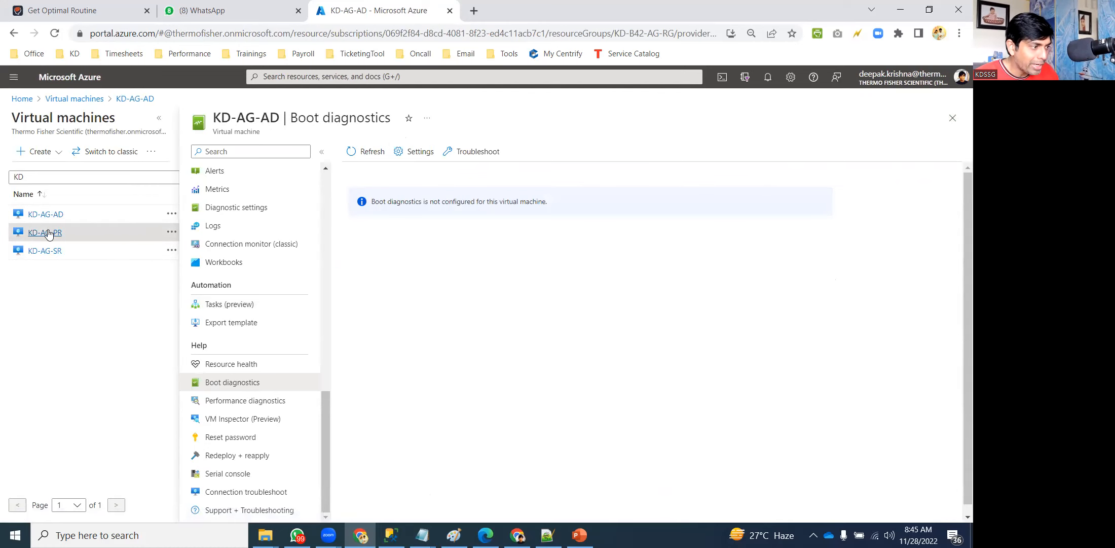
# Set KD-AG-PR boot diagnostics to custom storage account kdbootlog, save, and go back to Virtual machines.
pyautogui.click(421, 151)
pyautogui.click(82, 242)
pyautogui.click(42, 293)
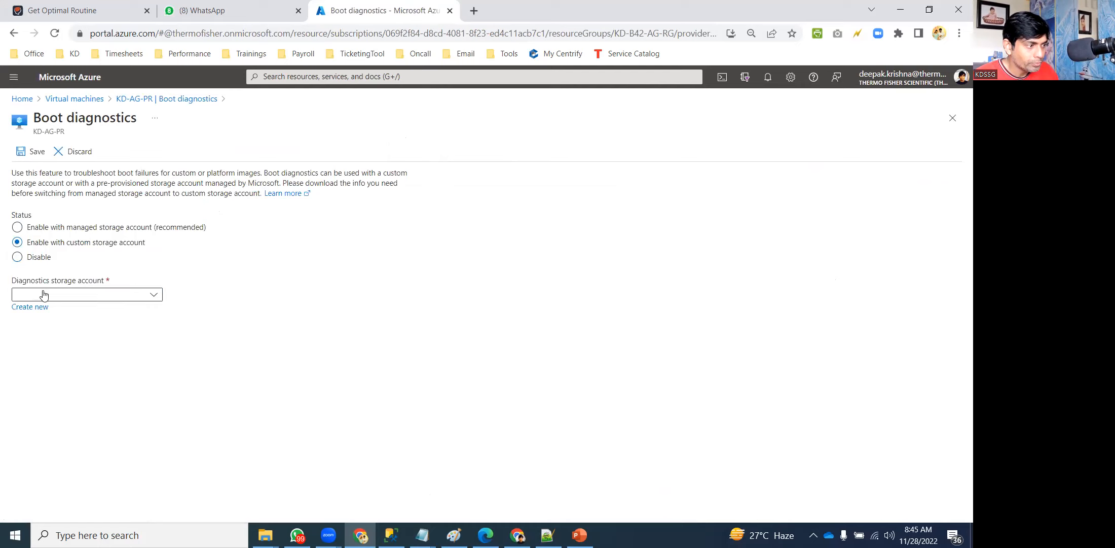
pyautogui.click(47, 315)
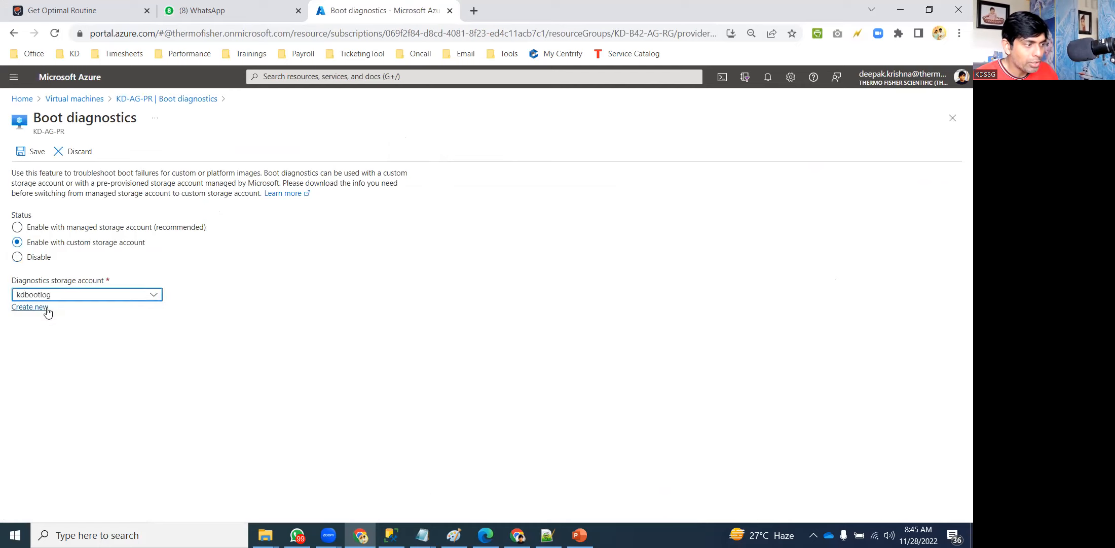
pyautogui.click(31, 151)
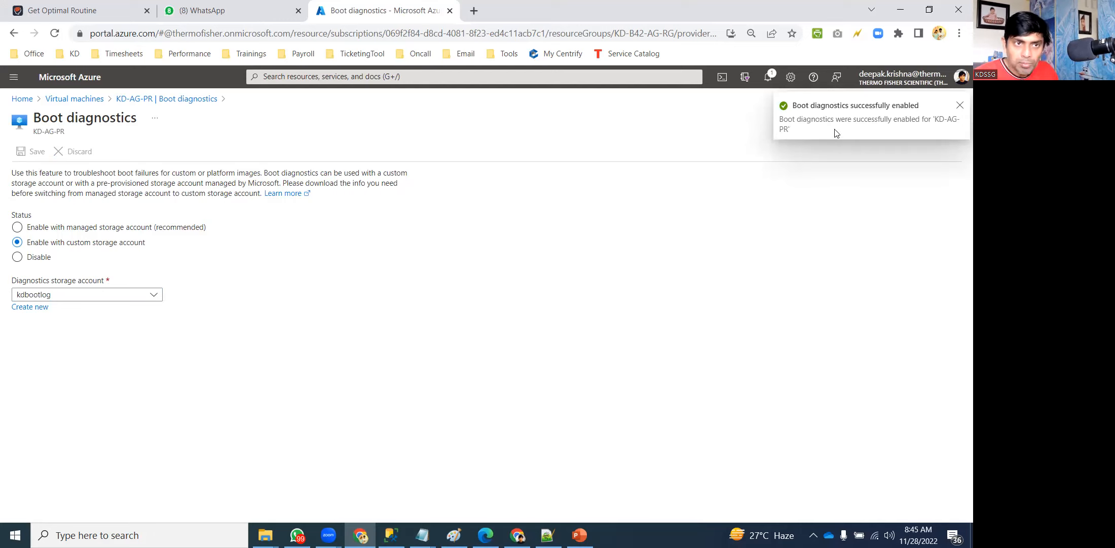
pyautogui.click(70, 101)
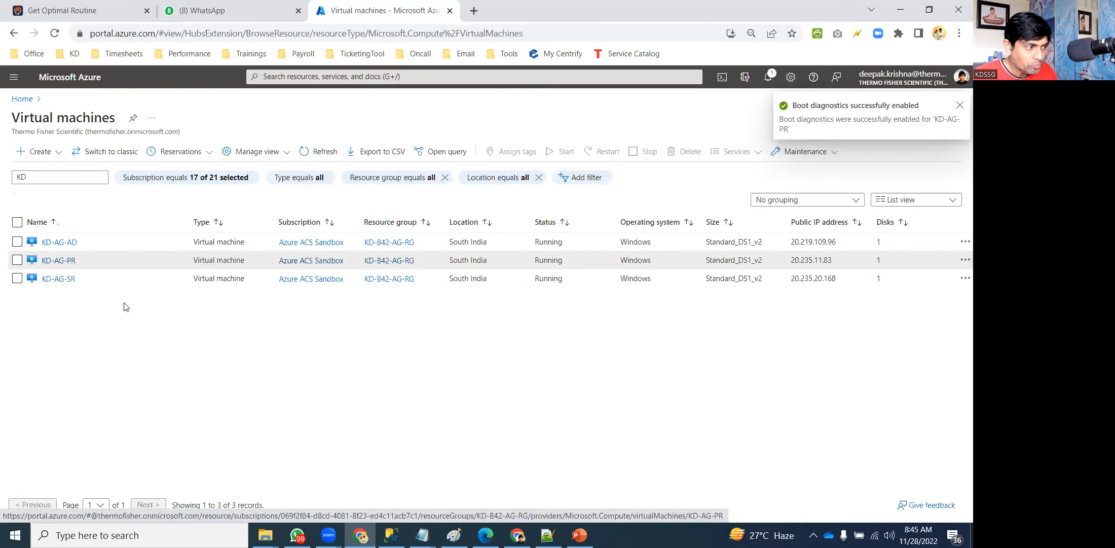
# Restart the KD-AG-PR virtual machine, then go back Home and open the storage accounts list.
pyautogui.click(59, 262)
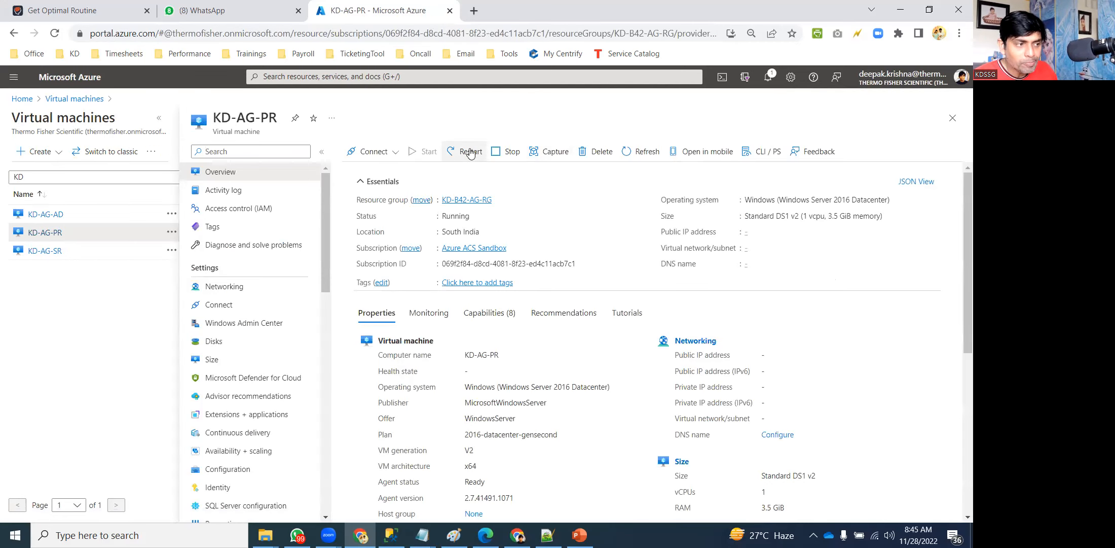
pyautogui.click(465, 151)
pyautogui.click(365, 214)
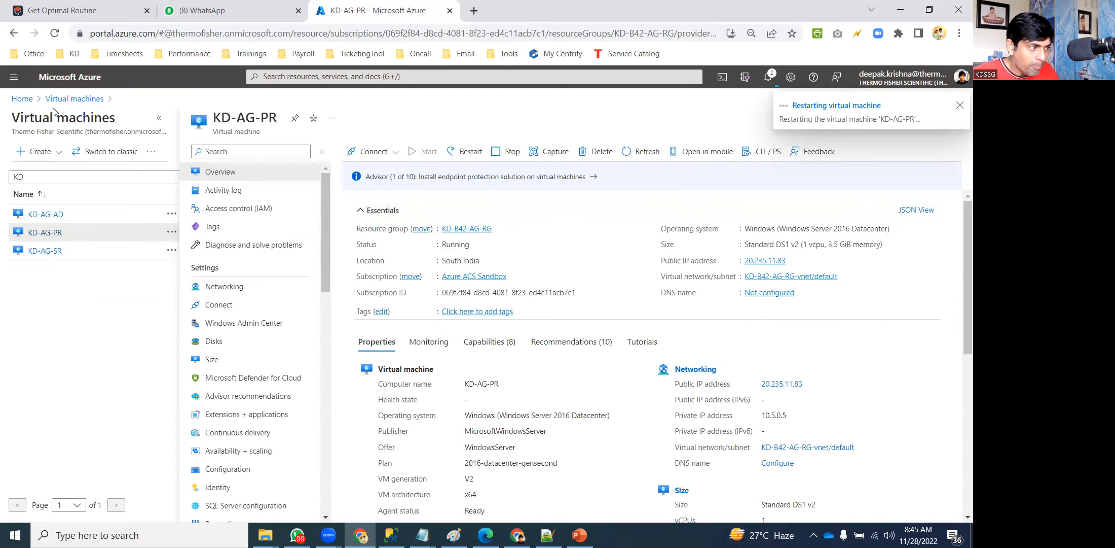
pyautogui.click(20, 99)
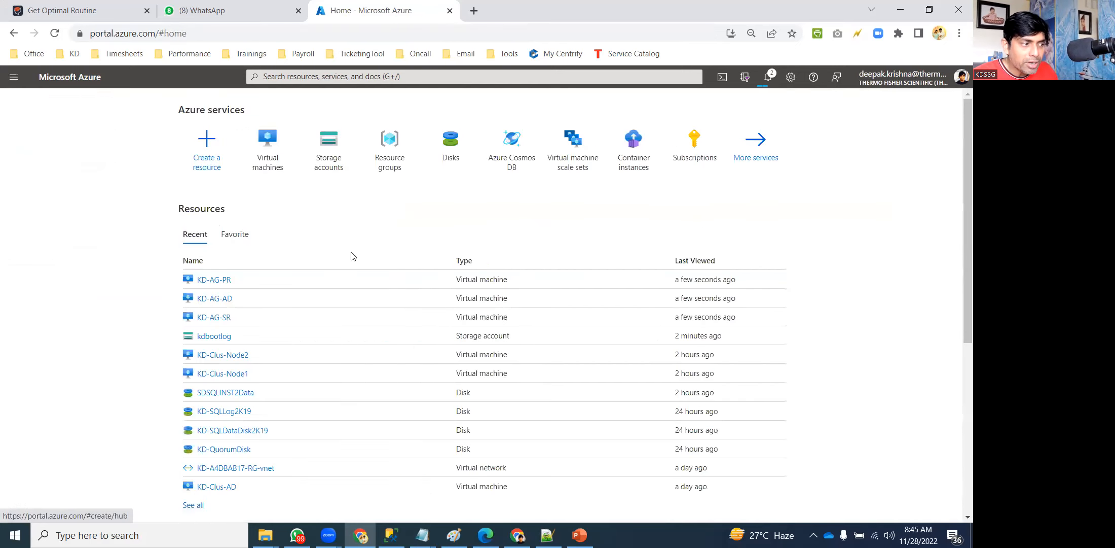
pyautogui.click(326, 153)
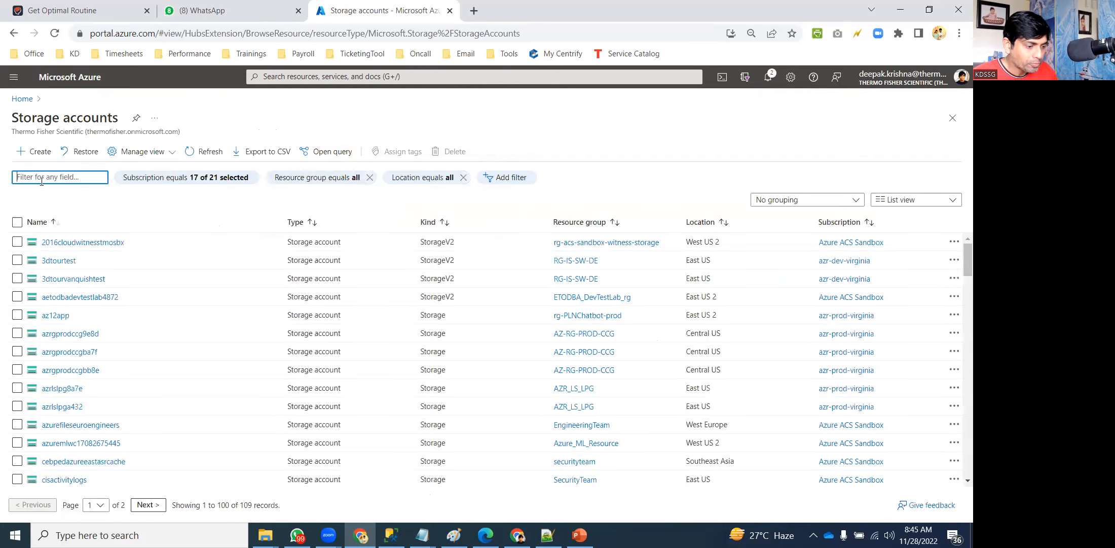
# Filter storage accounts by 'kd', open kdbootlog, and browse to its bootdiagnostics container.
pyautogui.write('kd')
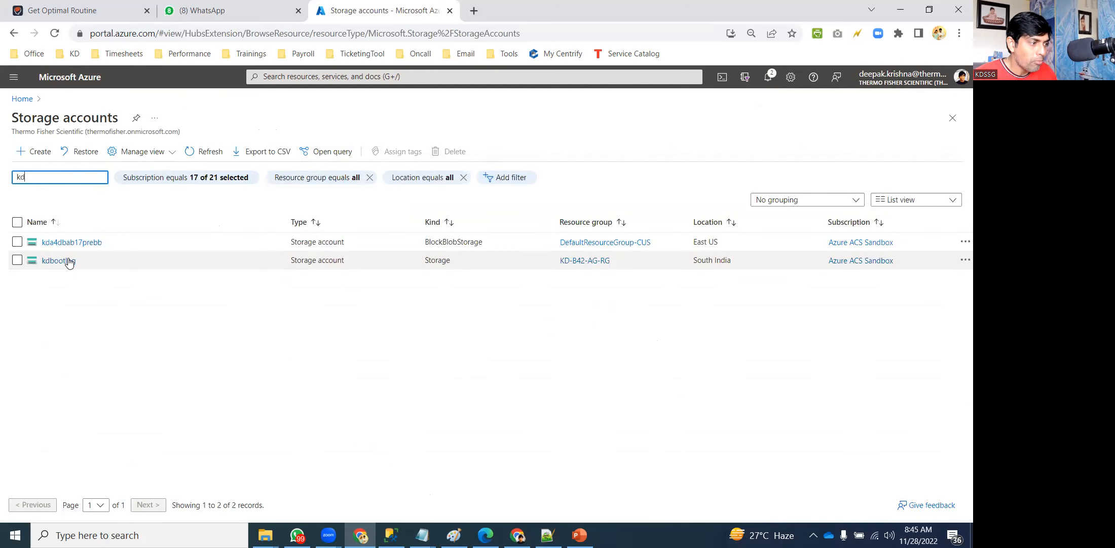
pyautogui.click(58, 260)
pyautogui.hotkey('alt', 'Left')
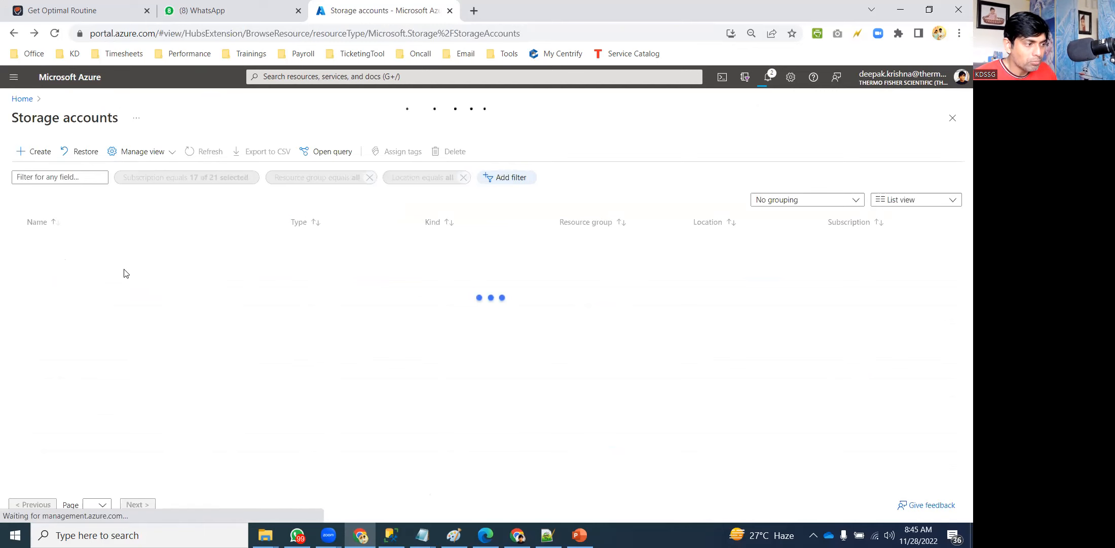
pyautogui.write('kd')
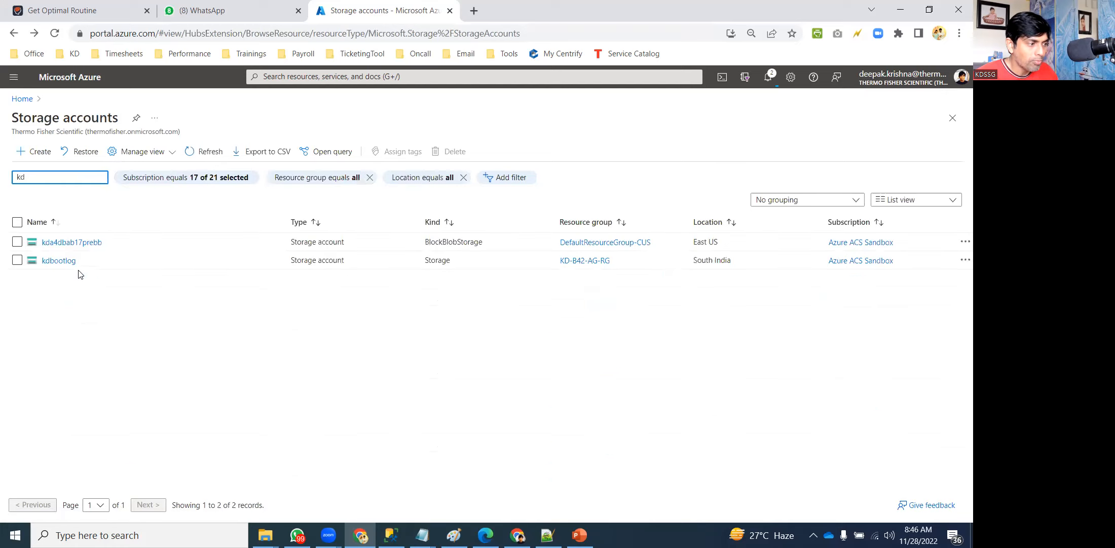
pyautogui.click(60, 260)
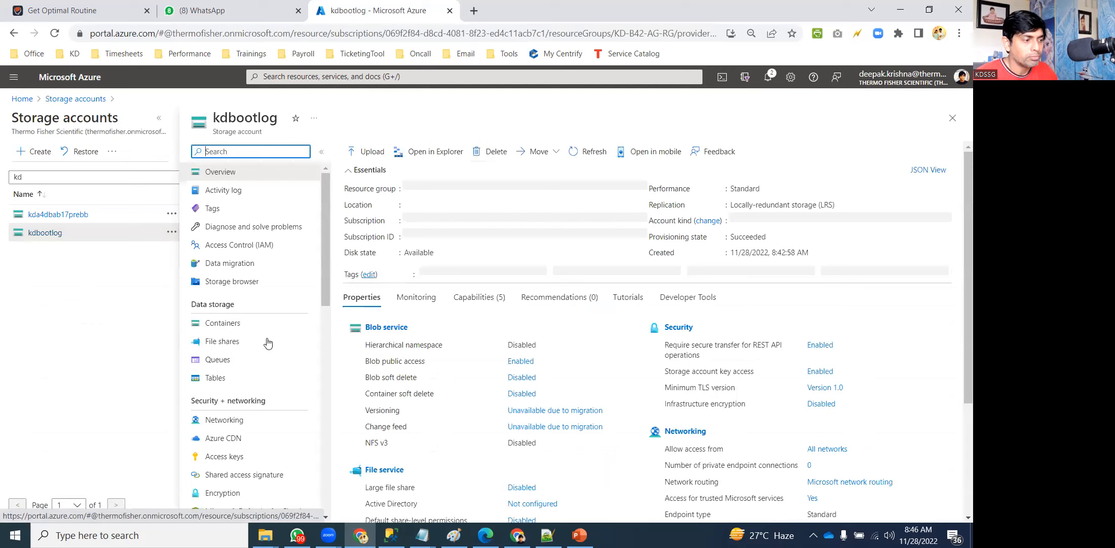
pyautogui.click(247, 324)
pyautogui.click(439, 225)
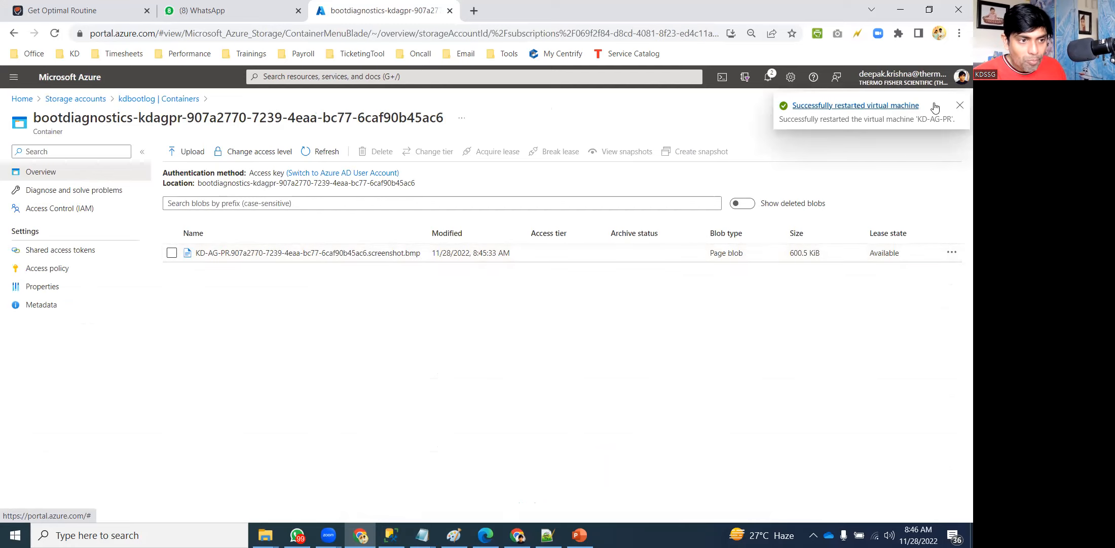
# Dismiss the restart notification, refresh the blob list, and open the screenshot.bmp blob.
pyautogui.click(959, 107)
pyautogui.click(307, 153)
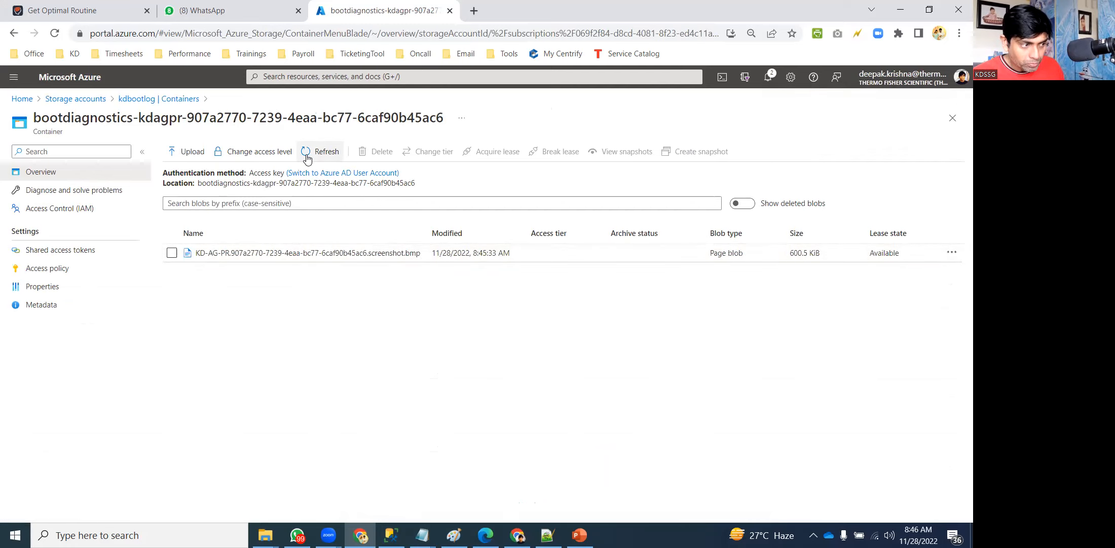
pyautogui.click(308, 153)
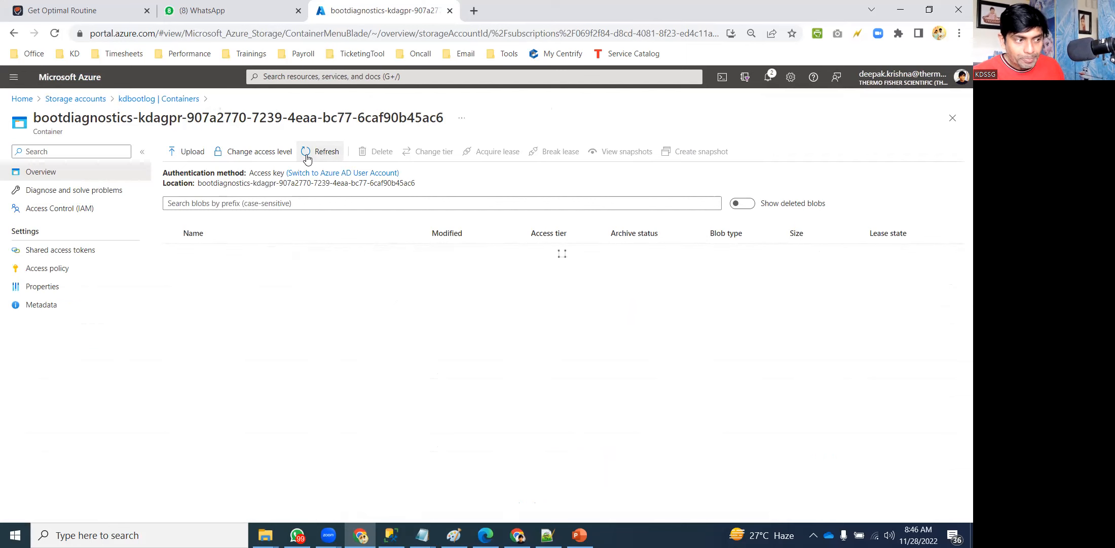
pyautogui.click(349, 259)
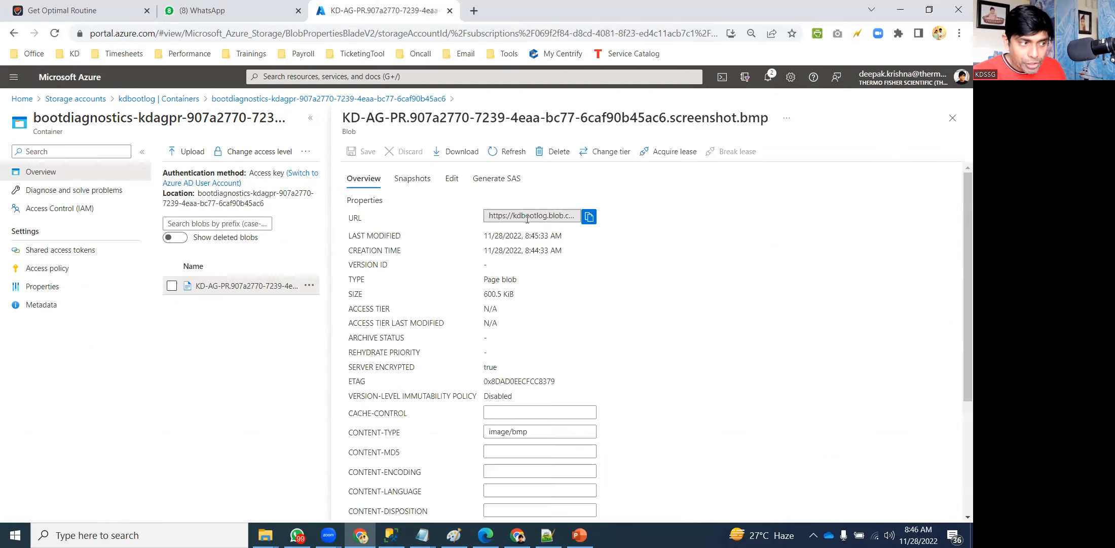
# Download screenshot.bmp and view the lock-screen image in Photos, then return to the container.
pyautogui.click(453, 151)
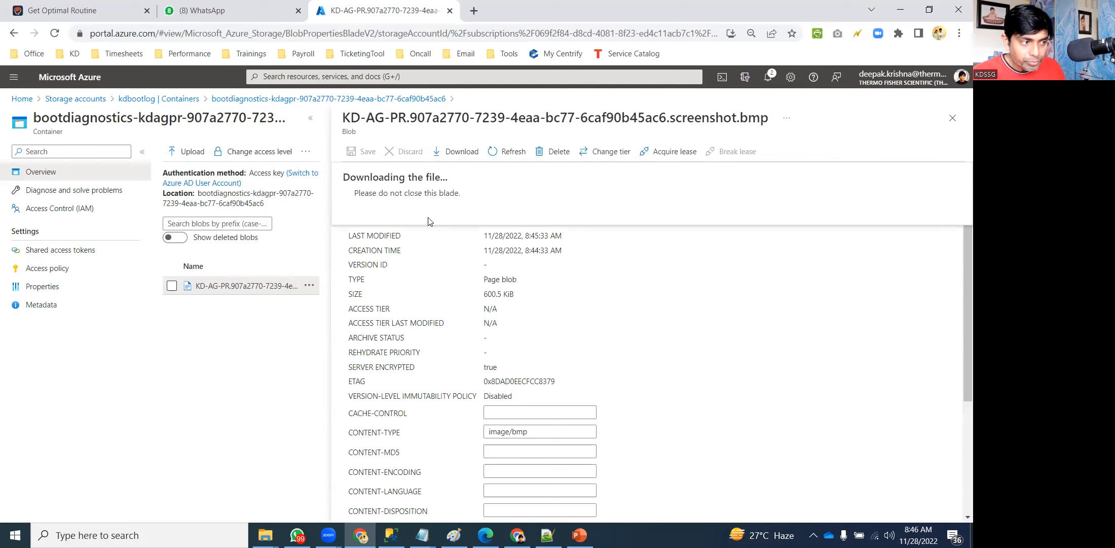
pyautogui.click(56, 505)
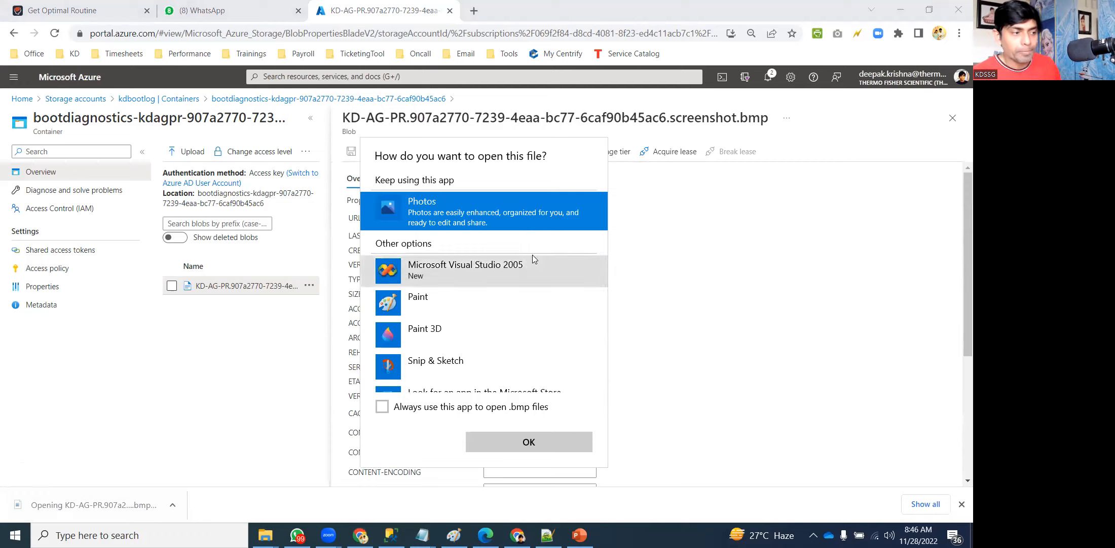
pyautogui.doubleClick(482, 200)
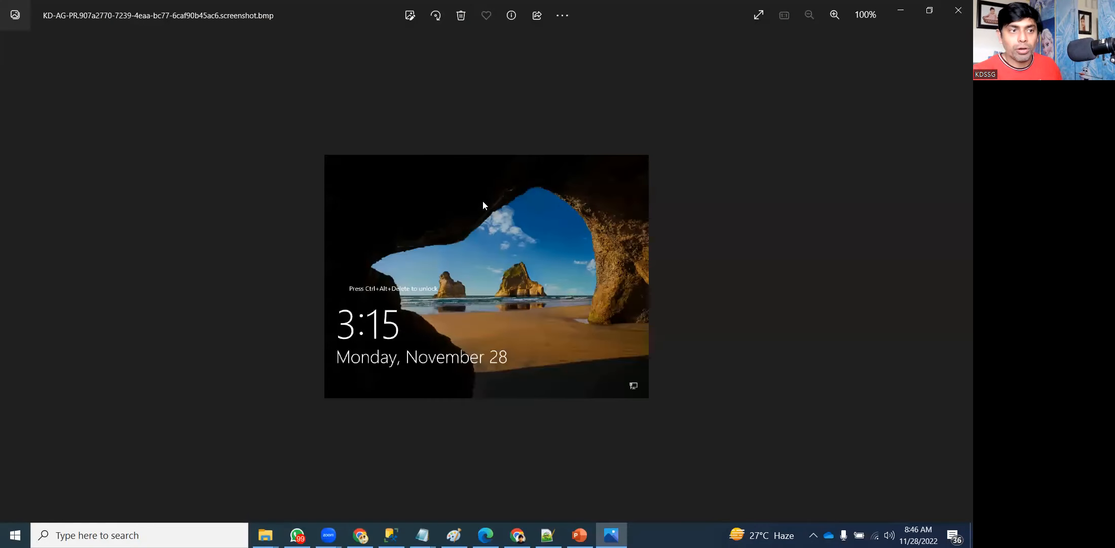
pyautogui.click(958, 10)
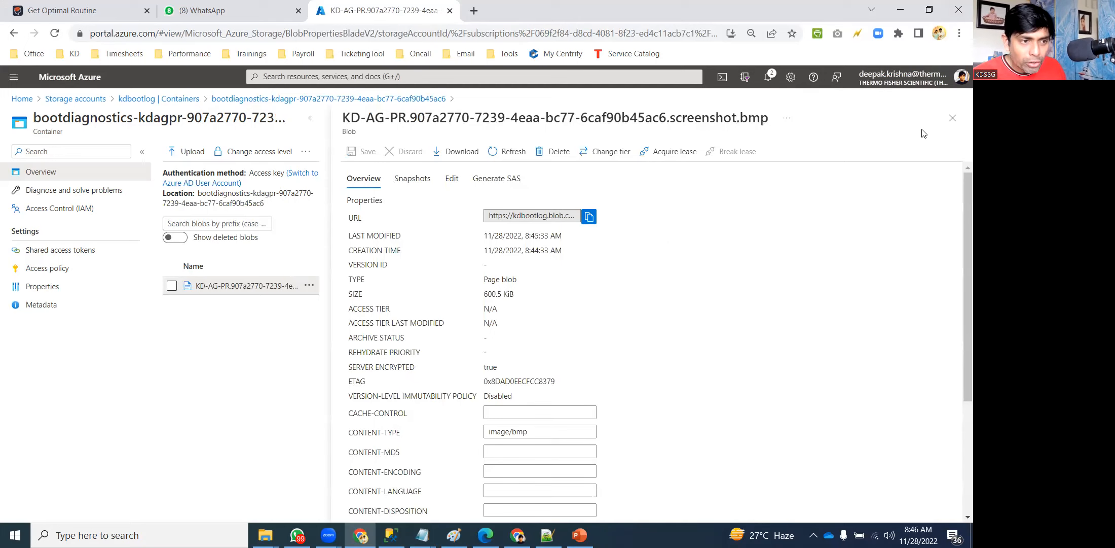
pyautogui.click(952, 117)
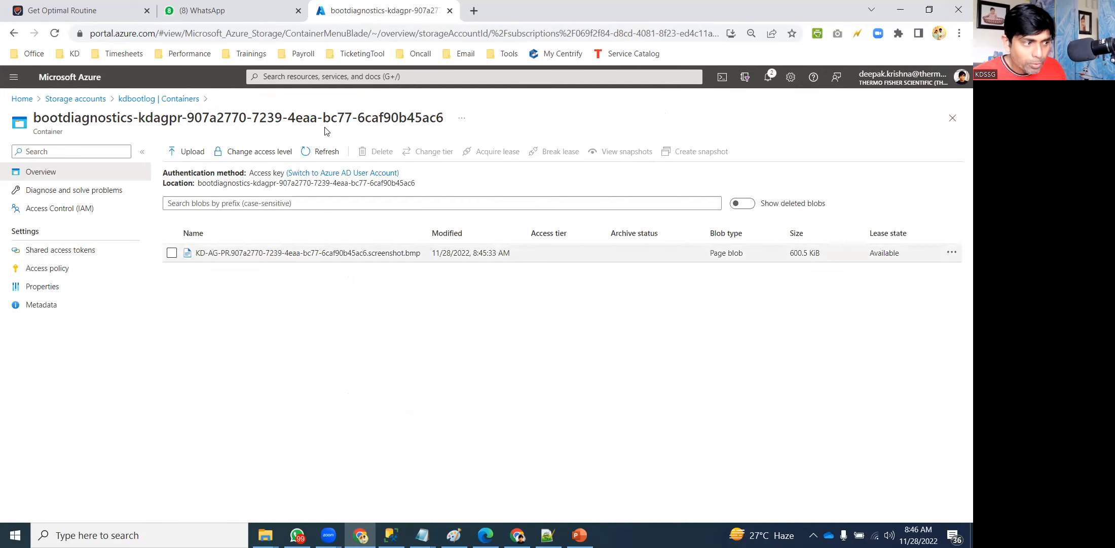
pyautogui.click(318, 153)
# Refresh the blob list and launch Event Viewer with eventvwr from the Run prompt.
pyautogui.click(318, 153)
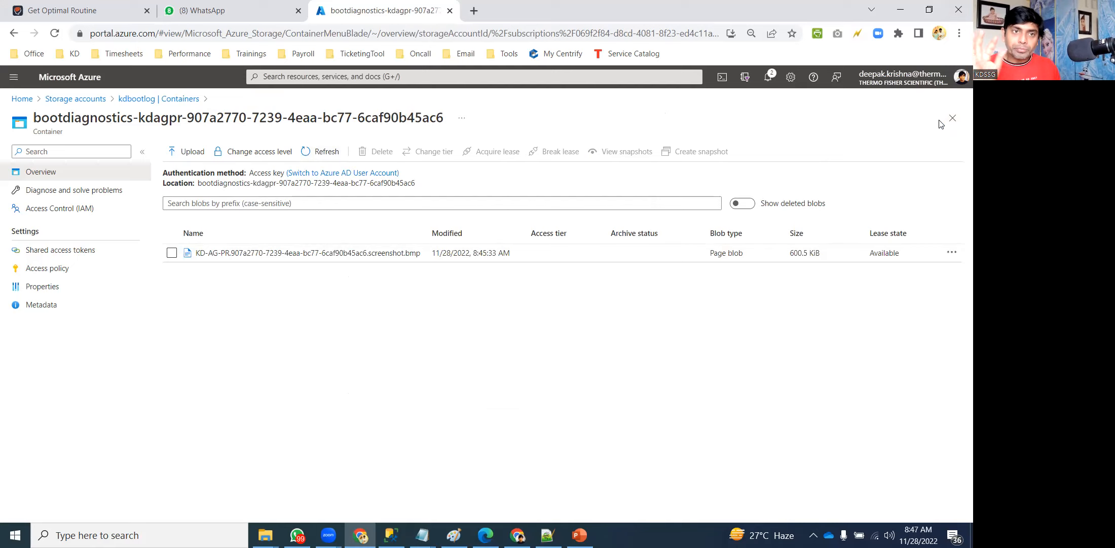
pyautogui.press('super+r')
pyautogui.write('even')
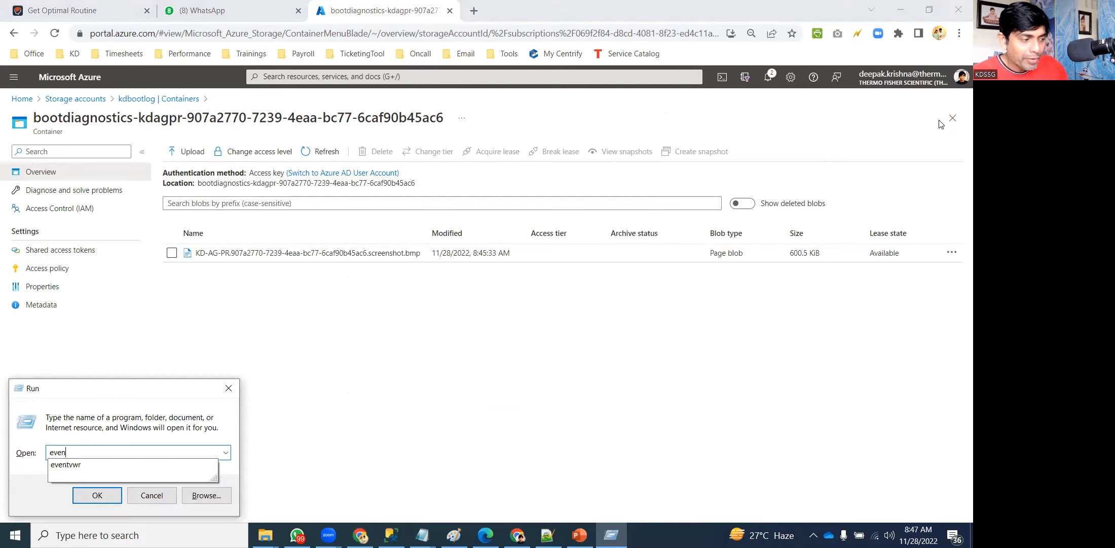
pyautogui.write('tvw')
pyautogui.press('Return')
pyautogui.press('Return')
pyautogui.press('Right')
pyautogui.write('r')
pyautogui.press('Return')
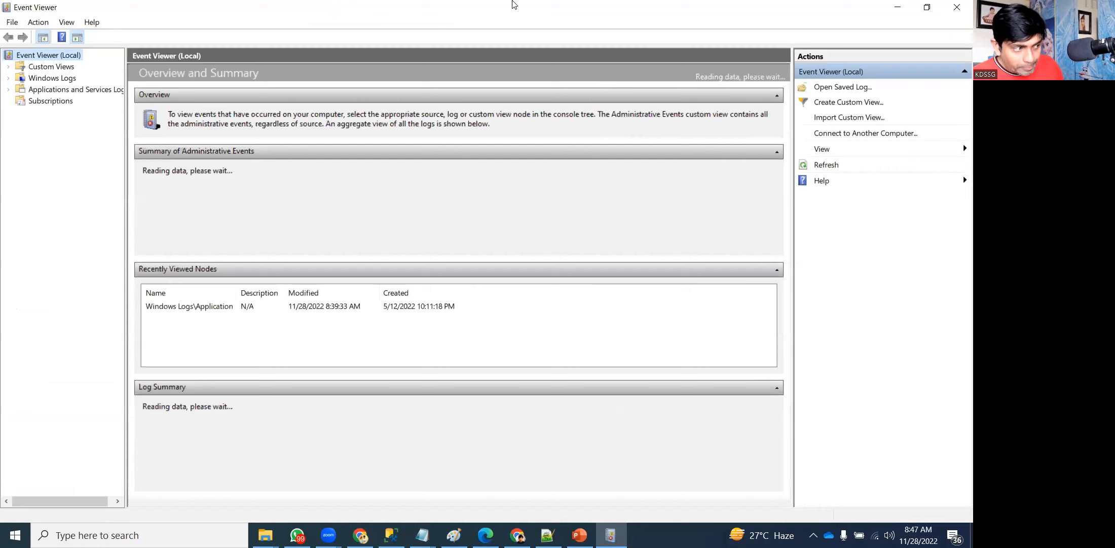
# Show Event Viewer's Windows Logs > Application log, then switch to SQL Server Management Studio.
pyautogui.doubleClick(55, 79)
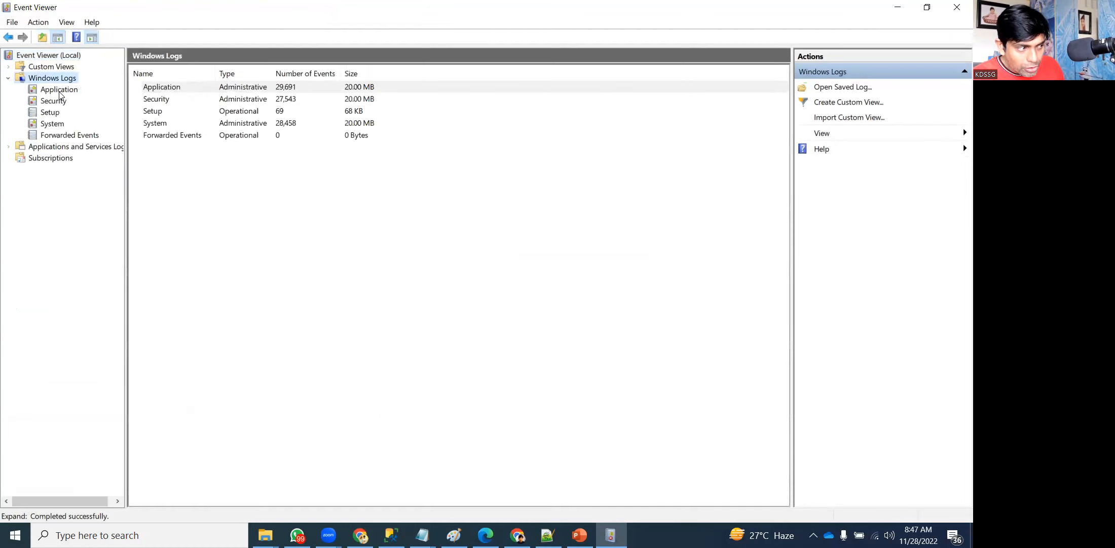
pyautogui.click(58, 90)
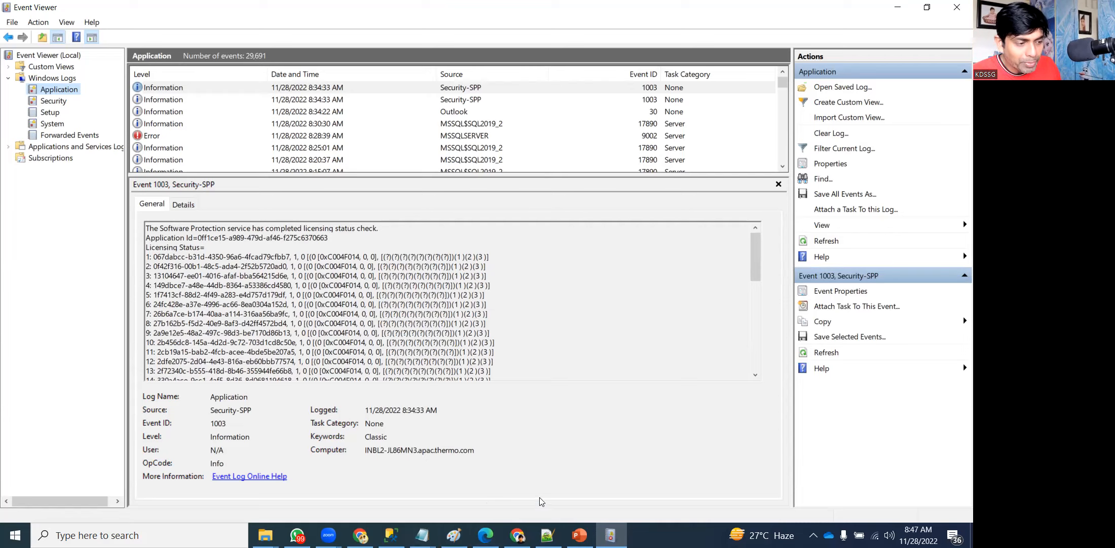
pyautogui.click(391, 534)
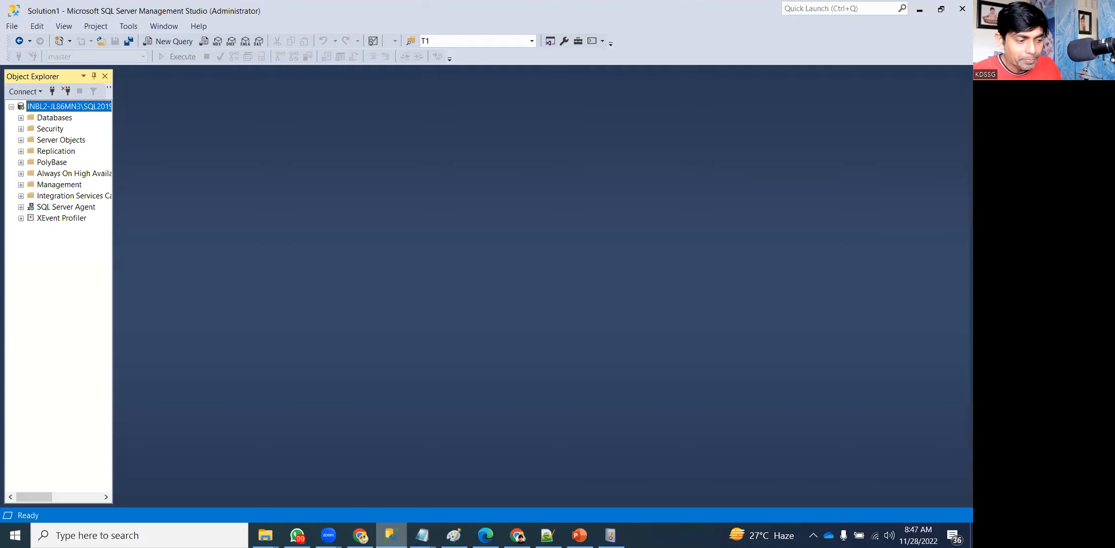
# Close SQL Server Management Studio and bring up the Notepad diary window.
pyautogui.click(962, 8)
pyautogui.click(391, 535)
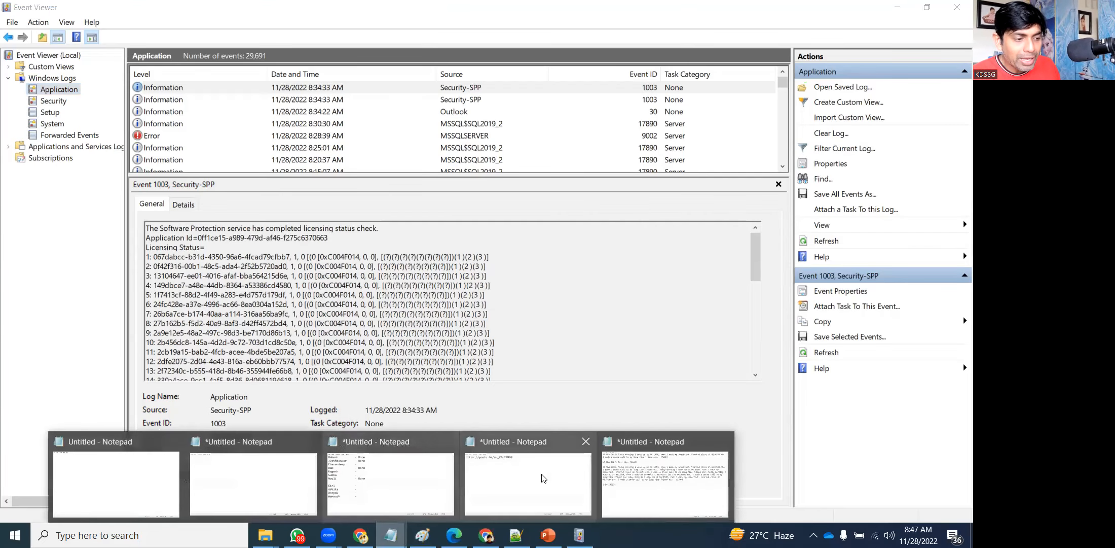
pyautogui.click(664, 484)
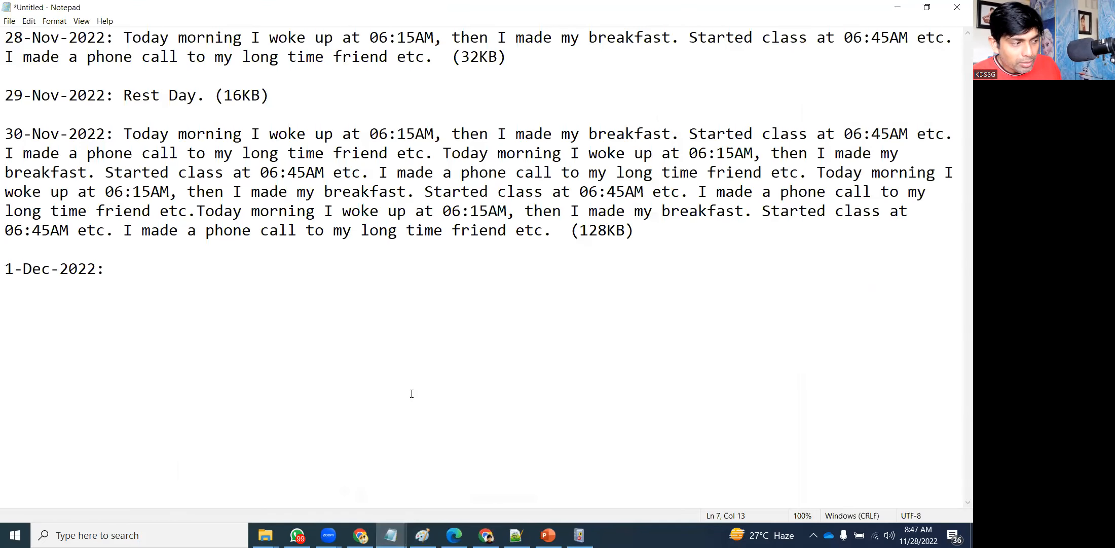
# Select diary entries up to 1-Dec-2022, decline the WhatsApp call, and return to PowerPoint.
pyautogui.press('Up')
pyautogui.hotkey('shift', 'Up')
pyautogui.hotkey('shift', 'Up')
pyautogui.hotkey('shift', 'Up')
pyautogui.hotkey('shift', 'Up')
pyautogui.hotkey('shift', 'Up')
pyautogui.hotkey('shift', 'Up')
pyautogui.hotkey('shift', 'Up')
pyautogui.hotkey('shift', 'Up')
pyautogui.hotkey('shift', 'Up')
pyautogui.hotkey('shift', 'Up')
pyautogui.hotkey('shift', 'Up')
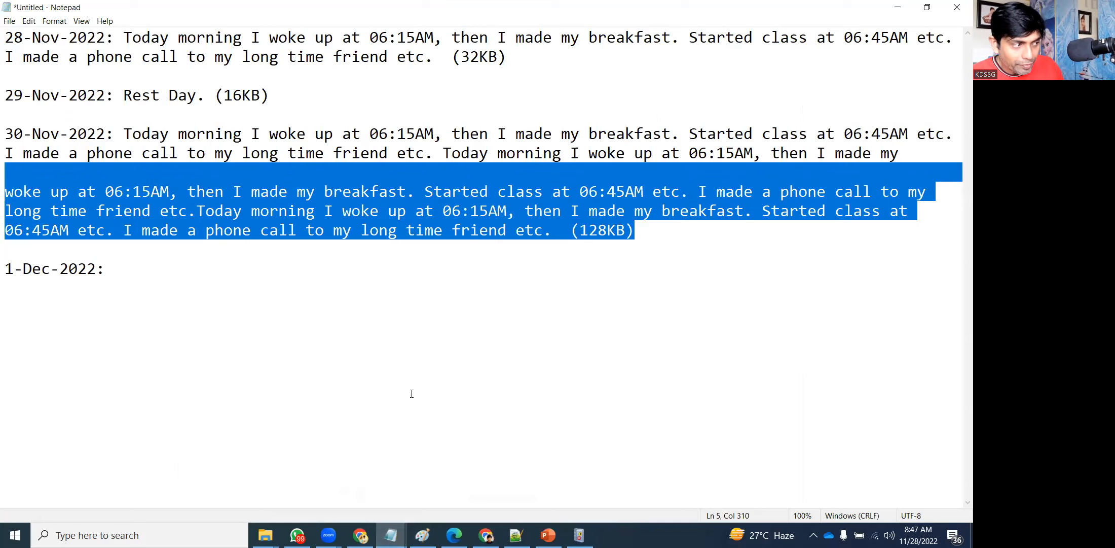
pyautogui.press('Down')
pyautogui.press('Down')
pyautogui.press('Down')
pyautogui.press('Down')
pyautogui.press('Down')
pyautogui.press('Down')
pyautogui.press('Down')
pyautogui.press('Down')
pyautogui.press('Down')
pyautogui.press('Down')
pyautogui.press('Down')
pyautogui.press('Down')
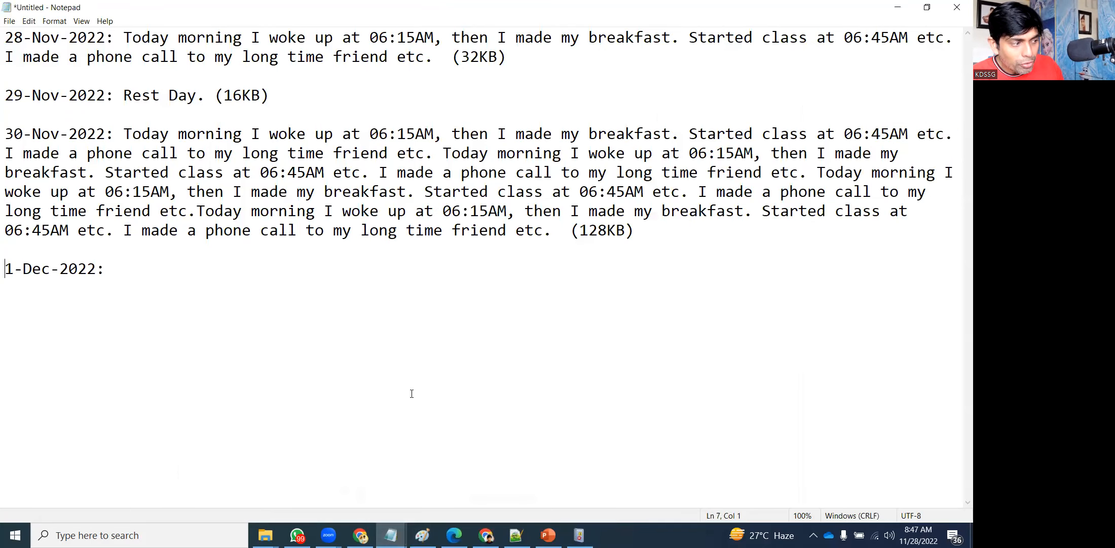
pyautogui.press('Right')
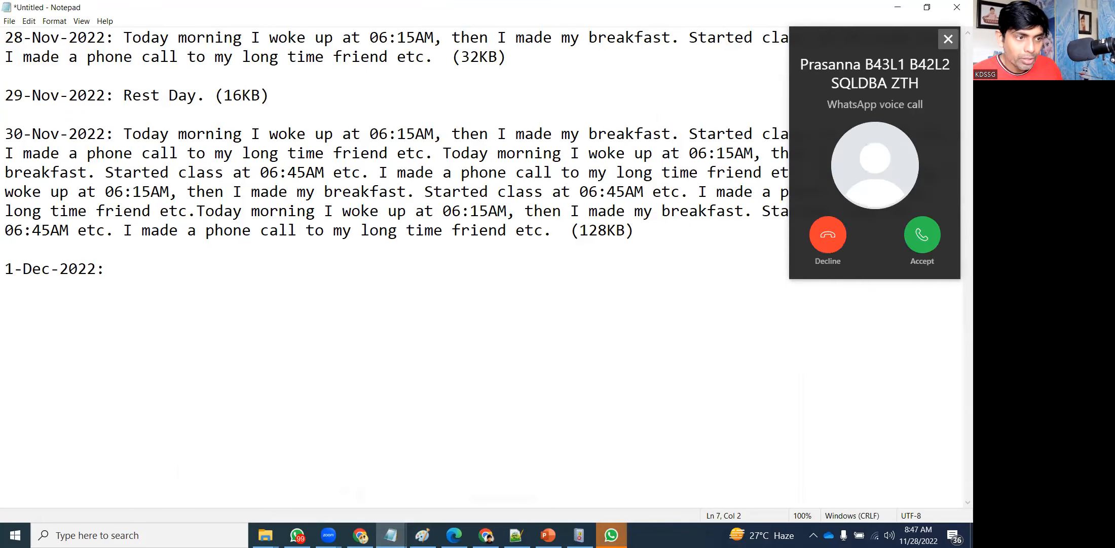
pyautogui.click(827, 240)
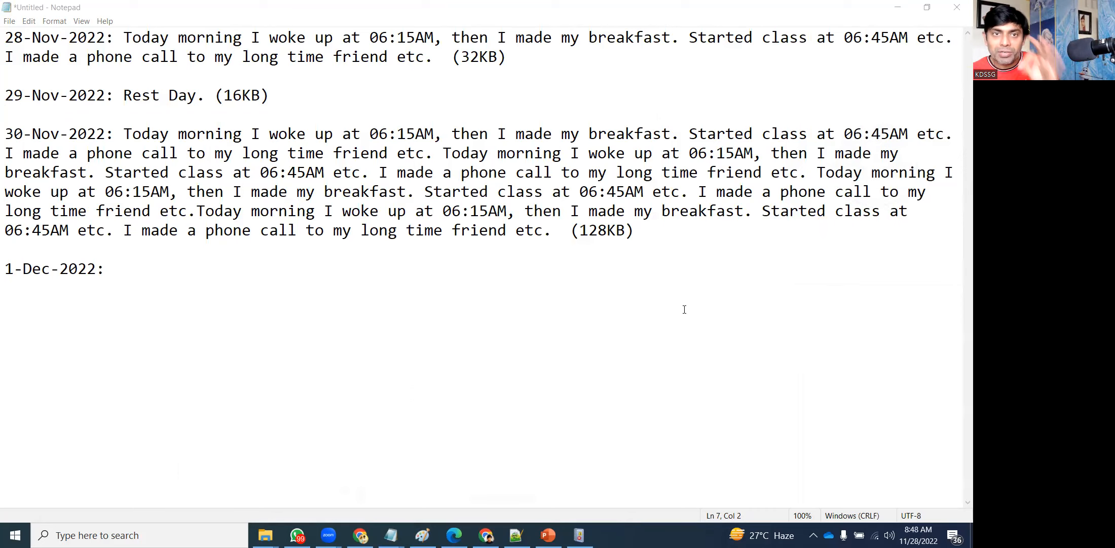
pyautogui.hotkey('alt', 'Tab')
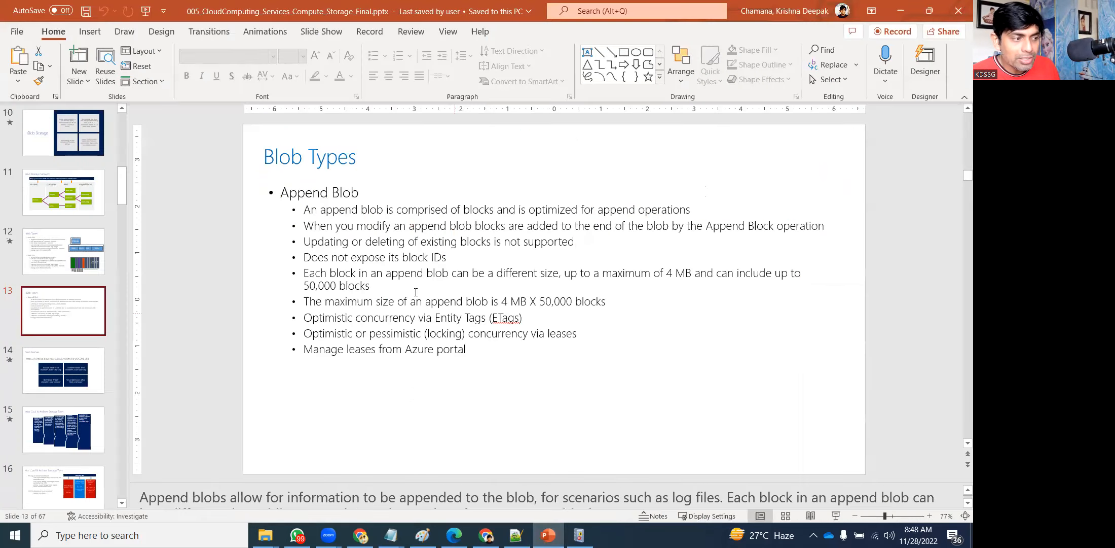
# Select the first Append Blob sub-bullet in the Blob Types slide's body text.
pyautogui.click(318, 220)
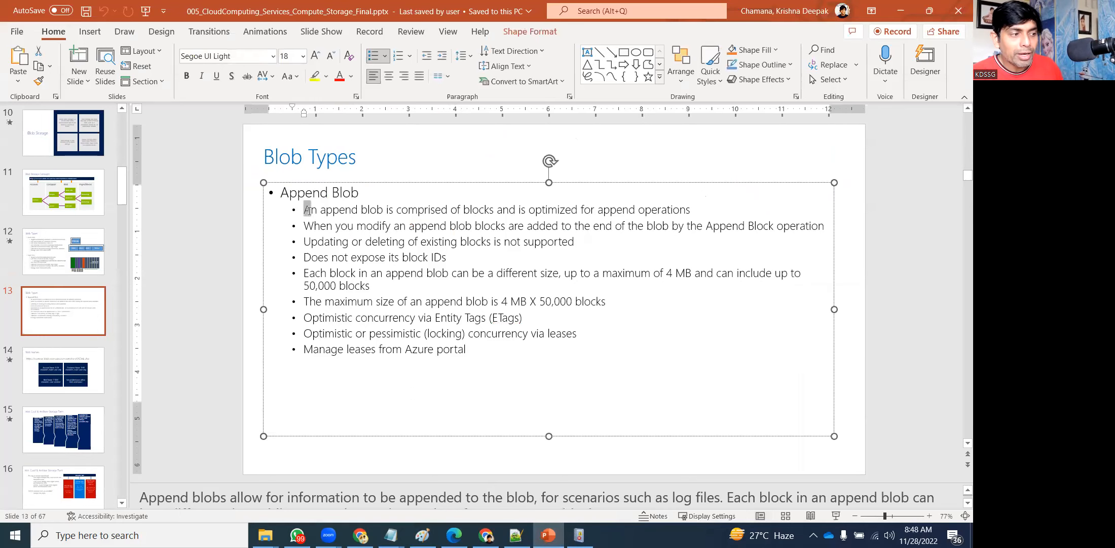
pyautogui.moveTo(309, 210)
pyautogui.mouseDown()
pyautogui.moveTo(359, 211)
pyautogui.moveTo(352, 223)
pyautogui.moveTo(310, 210)
pyautogui.mouseUp()
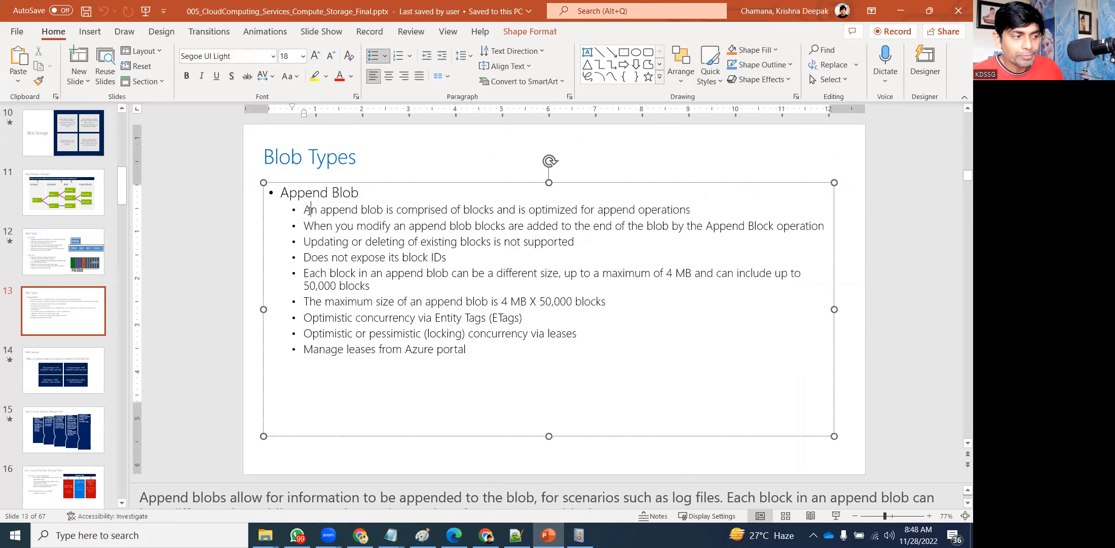
pyautogui.tripleClick(309, 210)
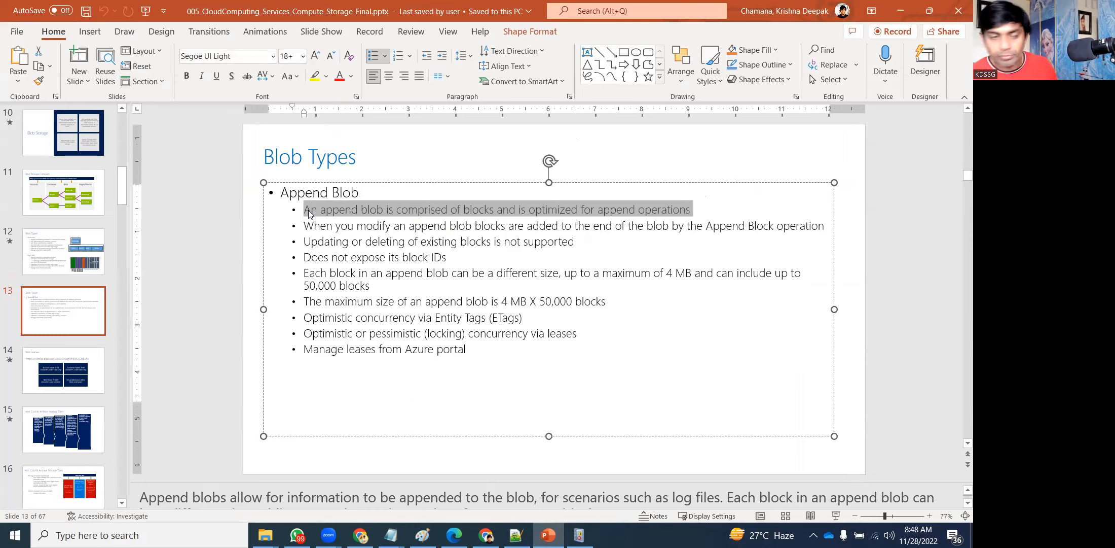
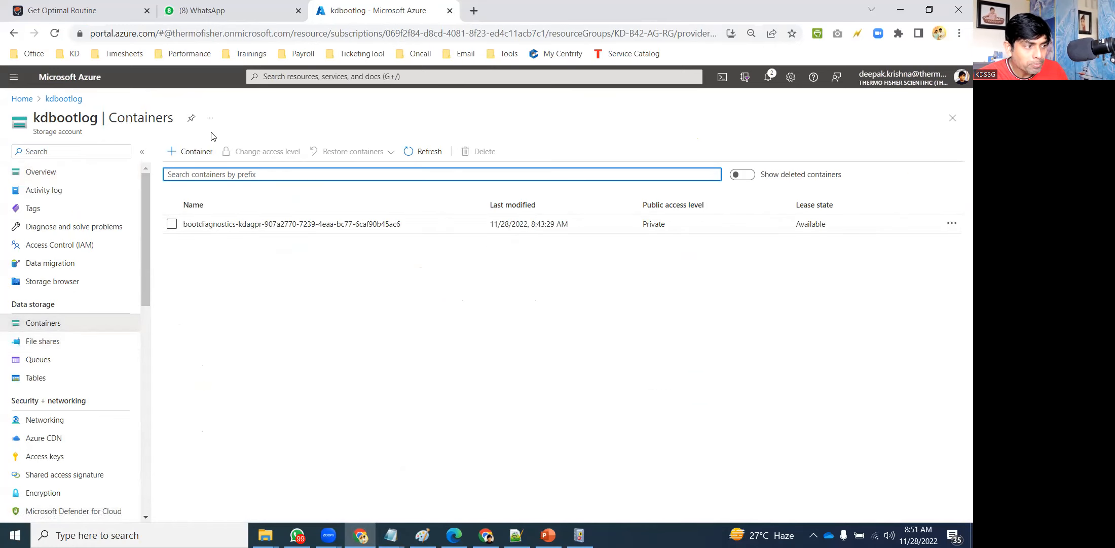
# Create a new container named 'mylogs' in kdbootlog and open it.
pyautogui.click(188, 153)
pyautogui.write('mylogs')
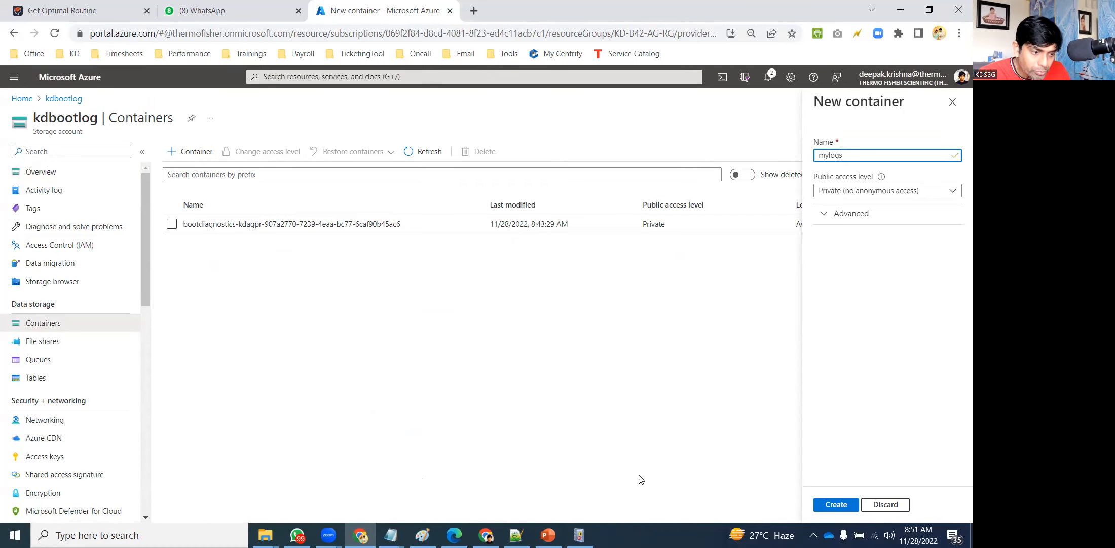
pyautogui.click(828, 506)
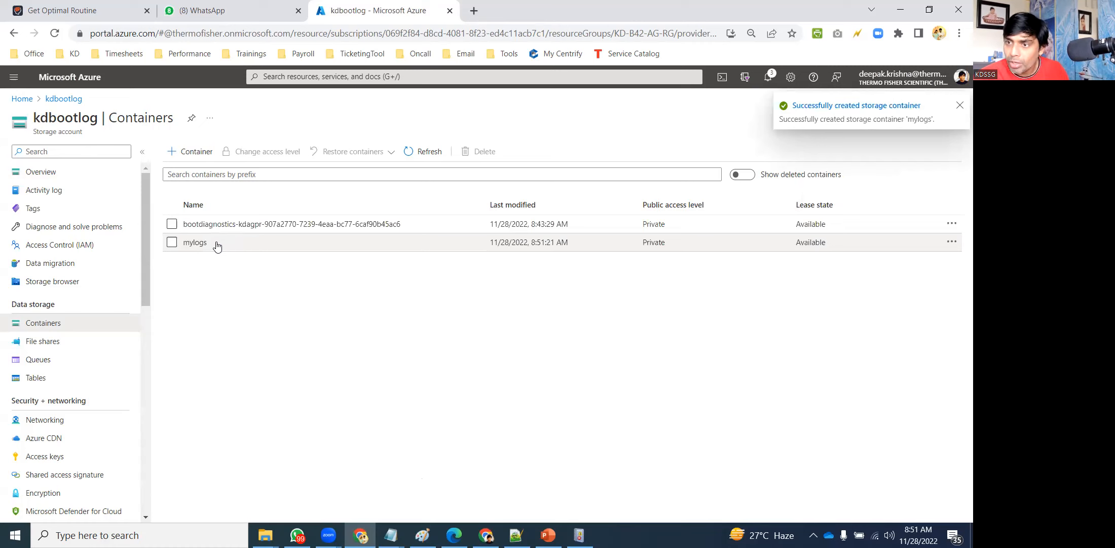
pyautogui.click(196, 242)
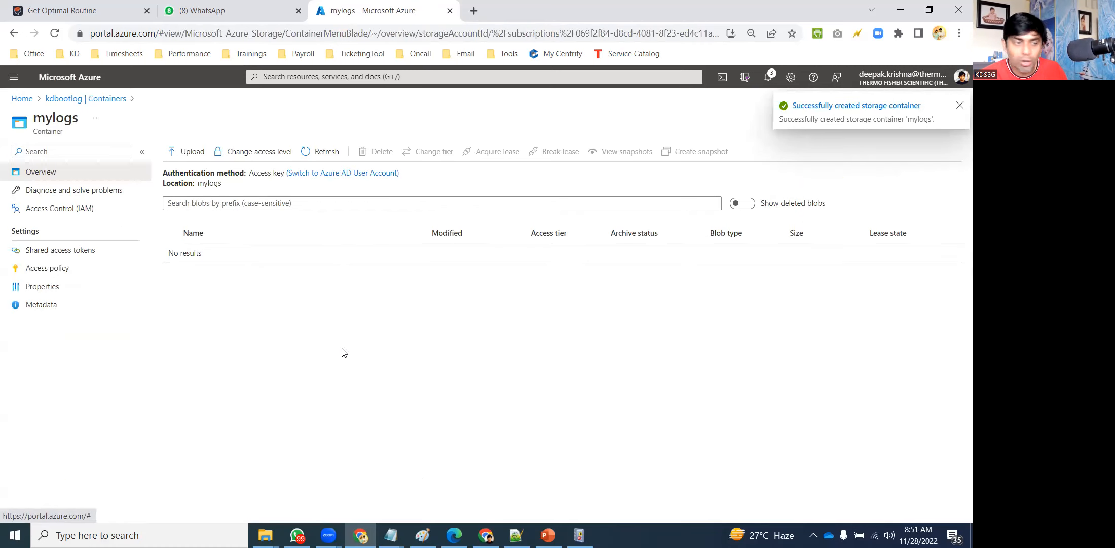
# Finish the 1-Dec-2022 diary entry in Notepad with 'Future Plans are not done yet.'.
pyautogui.click(391, 535)
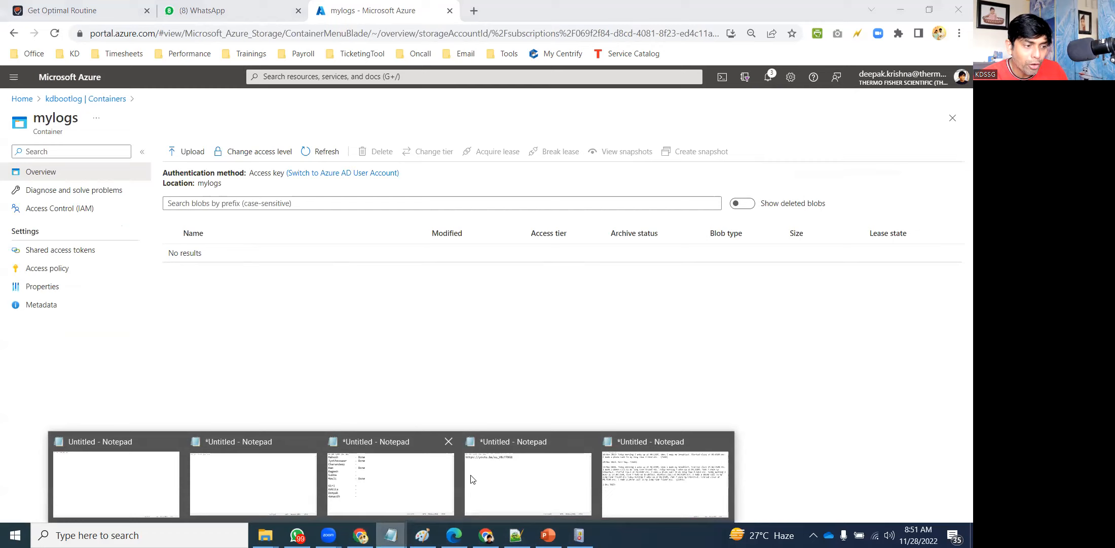
pyautogui.click(472, 479)
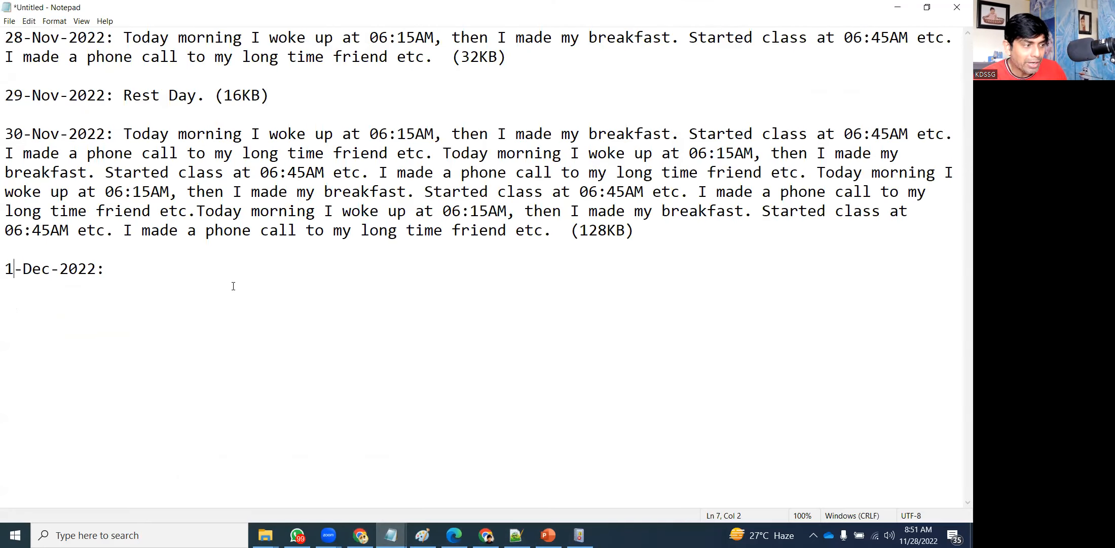
pyautogui.click(173, 271)
pyautogui.write('Future Plans are not done yet.')
# Save the log as AppendBlob.txt on the Desktop and close Notepad.
pyautogui.hotkey('ctrl', 's')
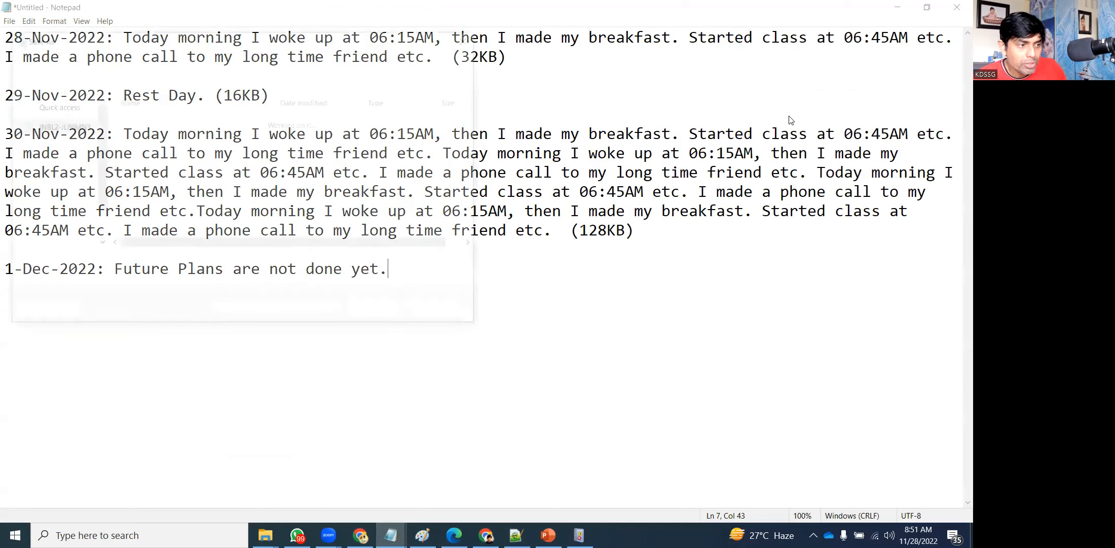
pyautogui.write('AppendBlob')
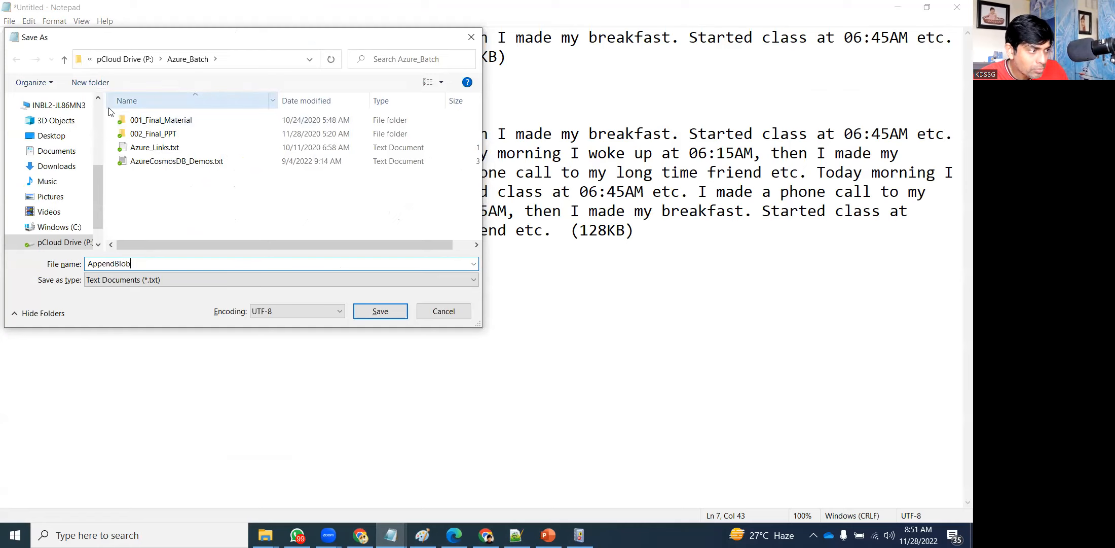
pyautogui.scroll(5, 53, 146)
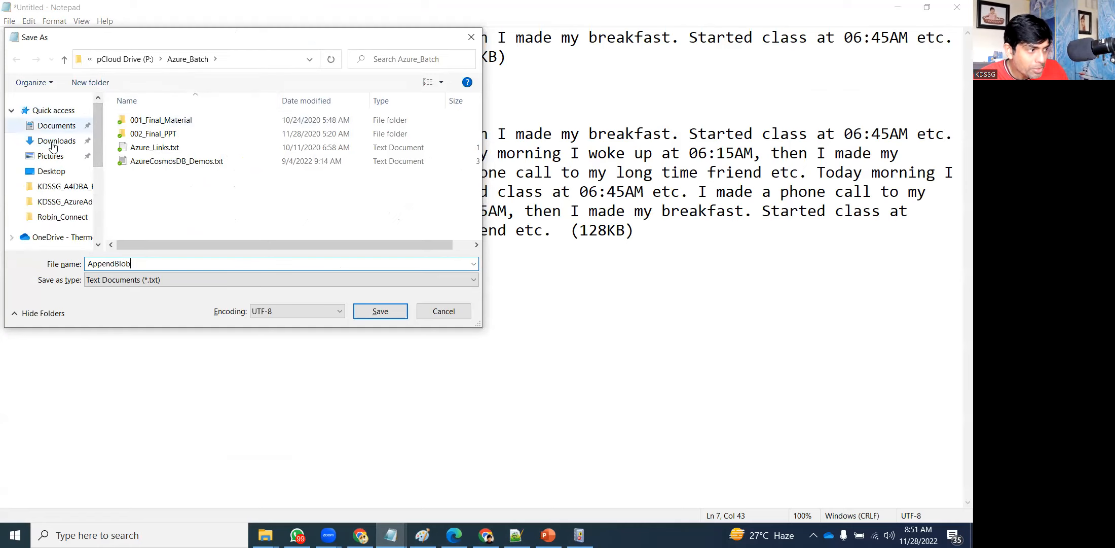
pyautogui.click(55, 172)
pyautogui.click(381, 311)
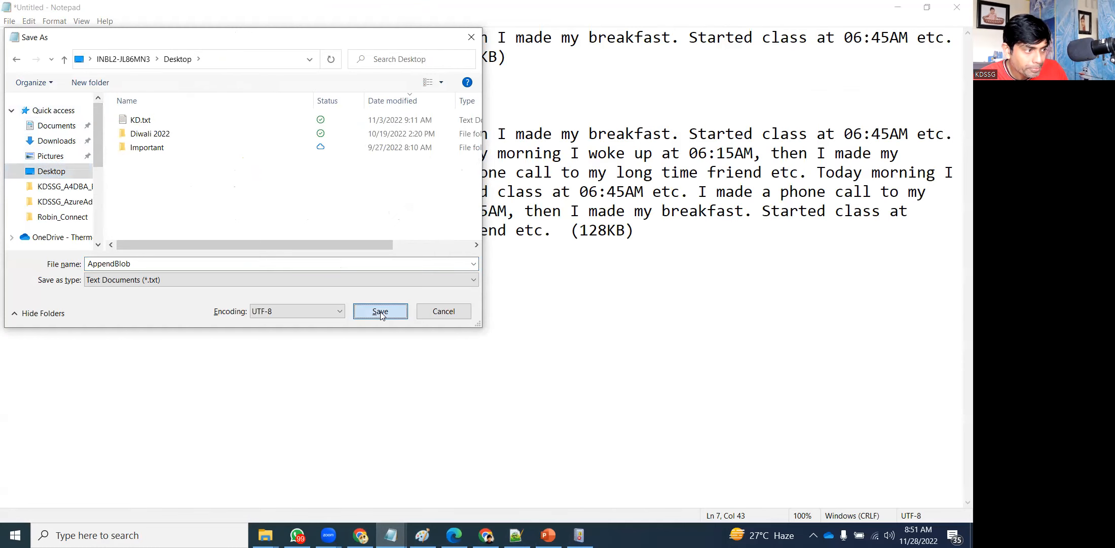
pyautogui.click(958, 5)
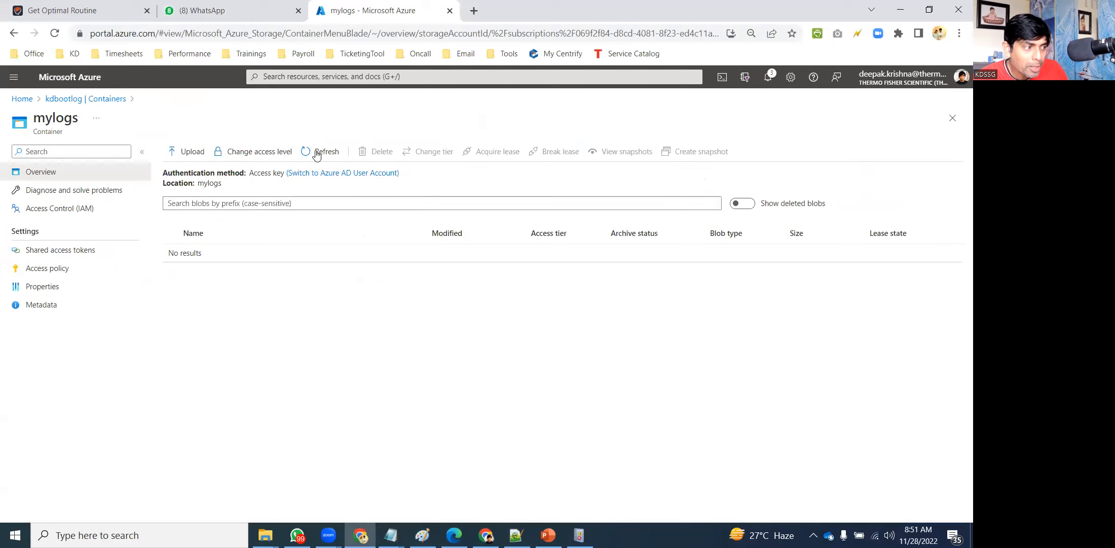
# Pick Desktop\AppendBlob.txt as the file to upload into mylogs.
pyautogui.click(191, 151)
pyautogui.click(954, 151)
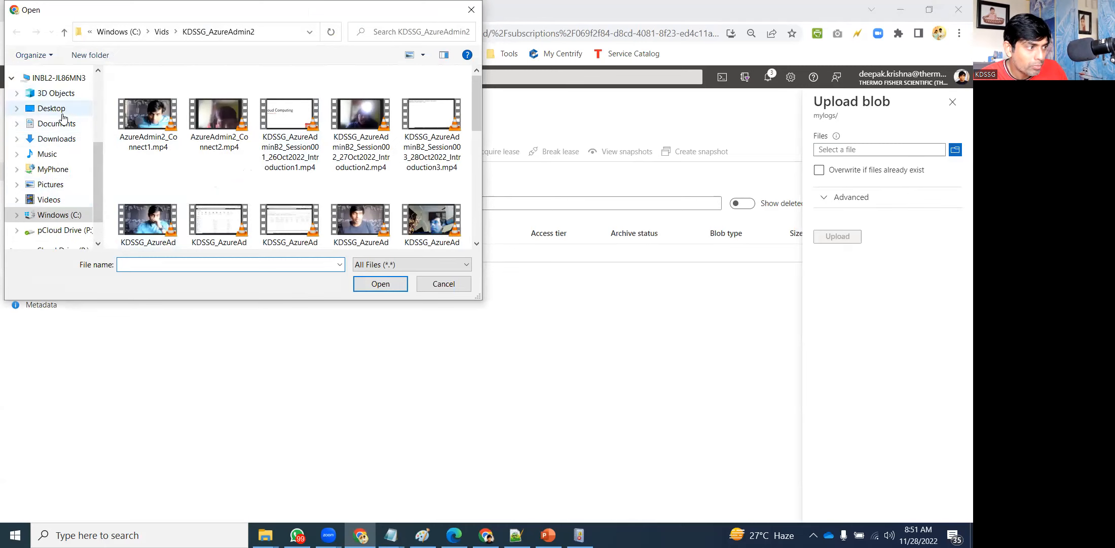
pyautogui.click(55, 109)
pyautogui.click(157, 93)
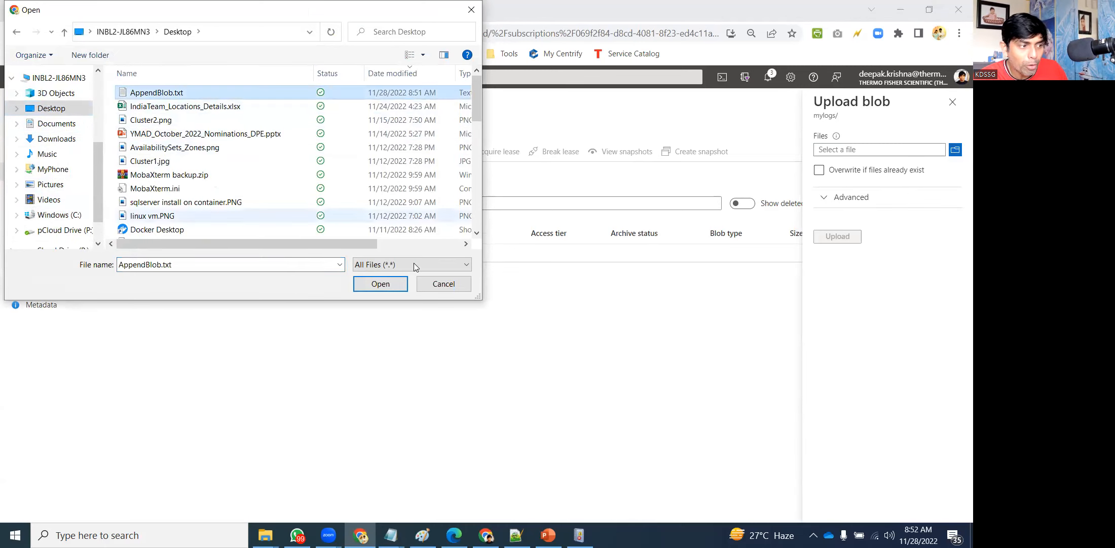
pyautogui.click(380, 283)
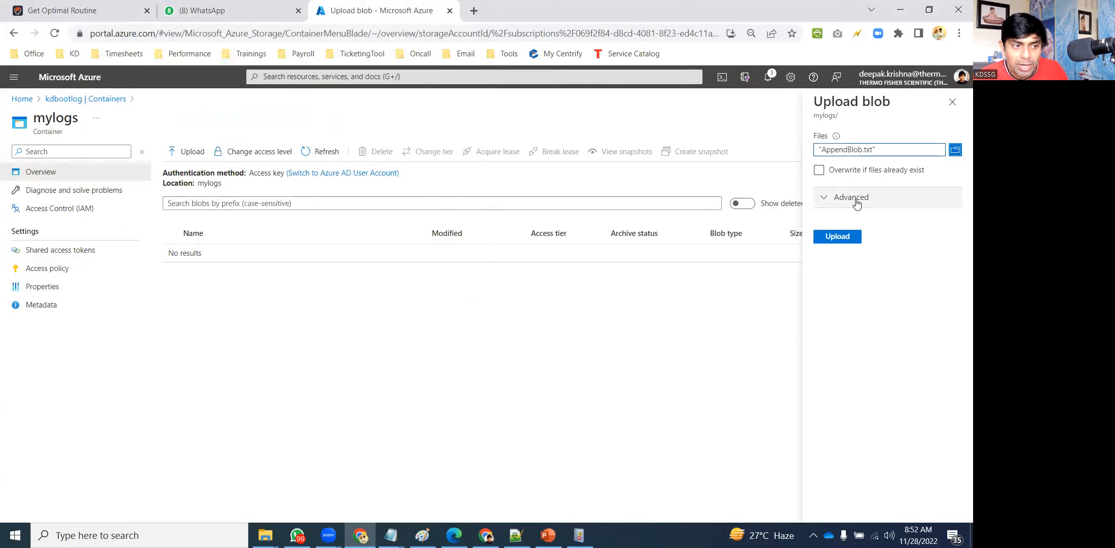
# Upload it as an append blob with 64 KB block size and .vhd page-blob option off.
pyautogui.click(857, 199)
pyautogui.click(799, 268)
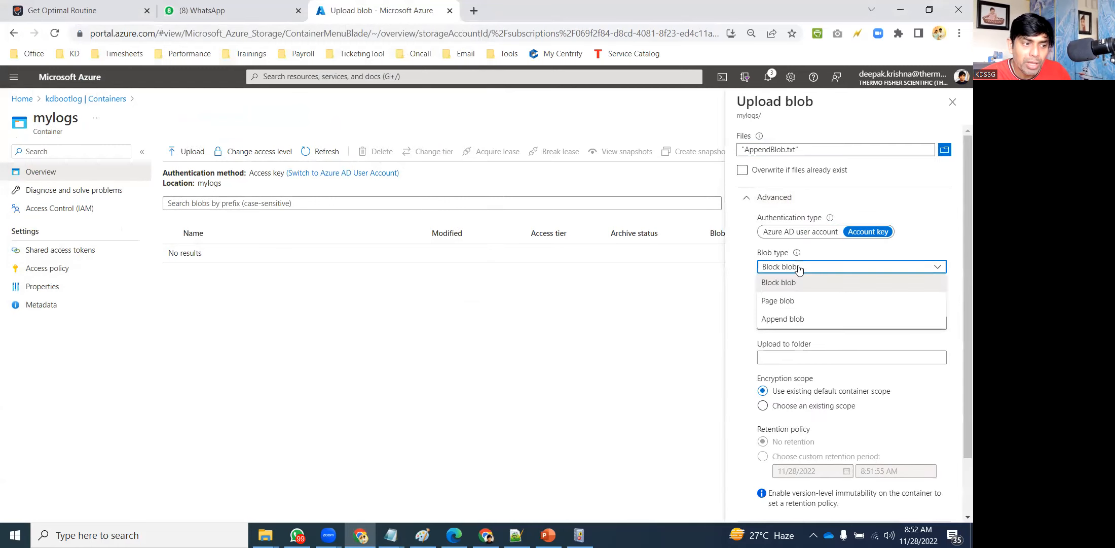
pyautogui.click(794, 318)
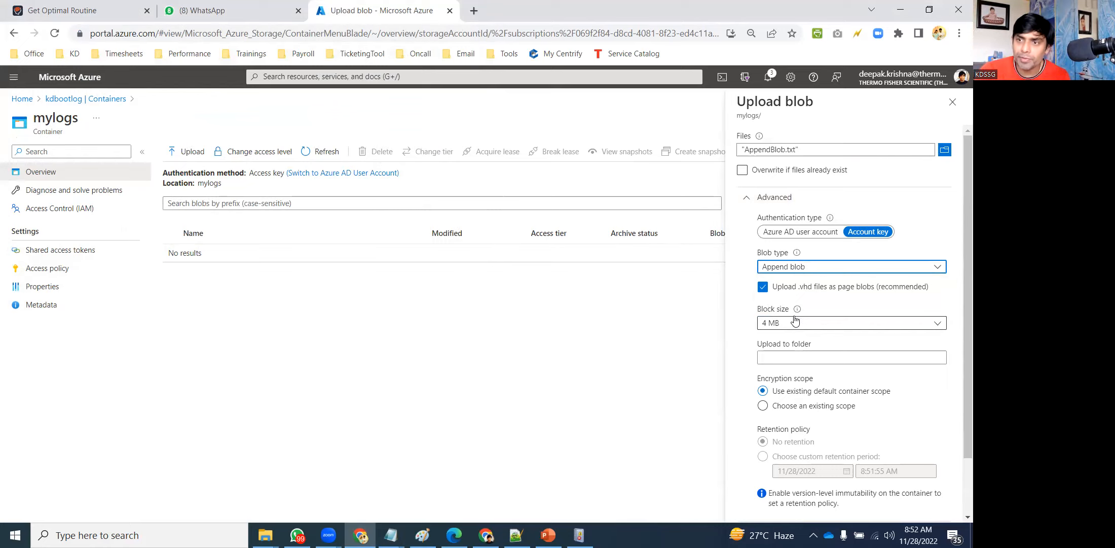
pyautogui.click(829, 324)
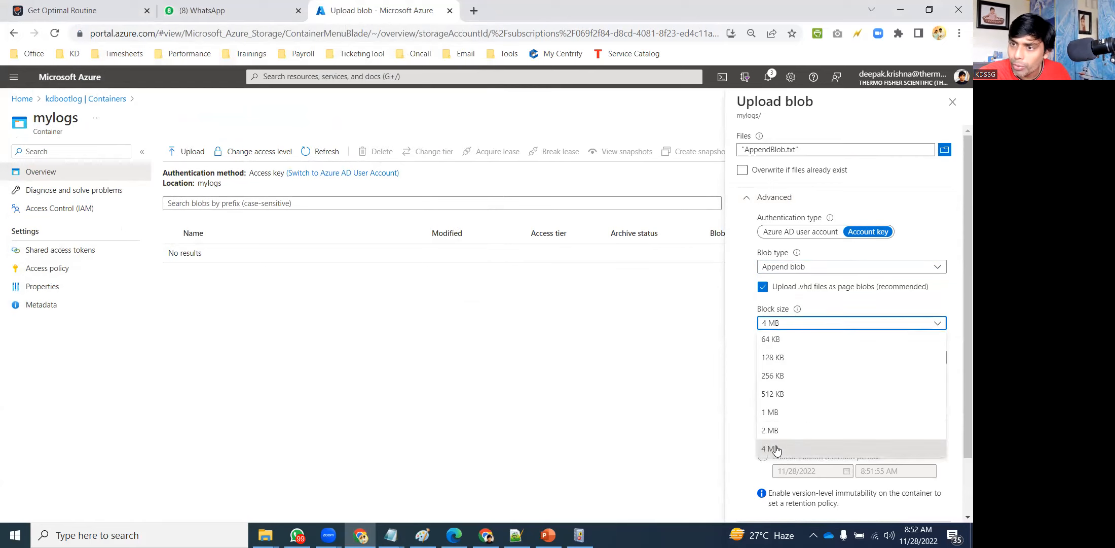
pyautogui.click(840, 297)
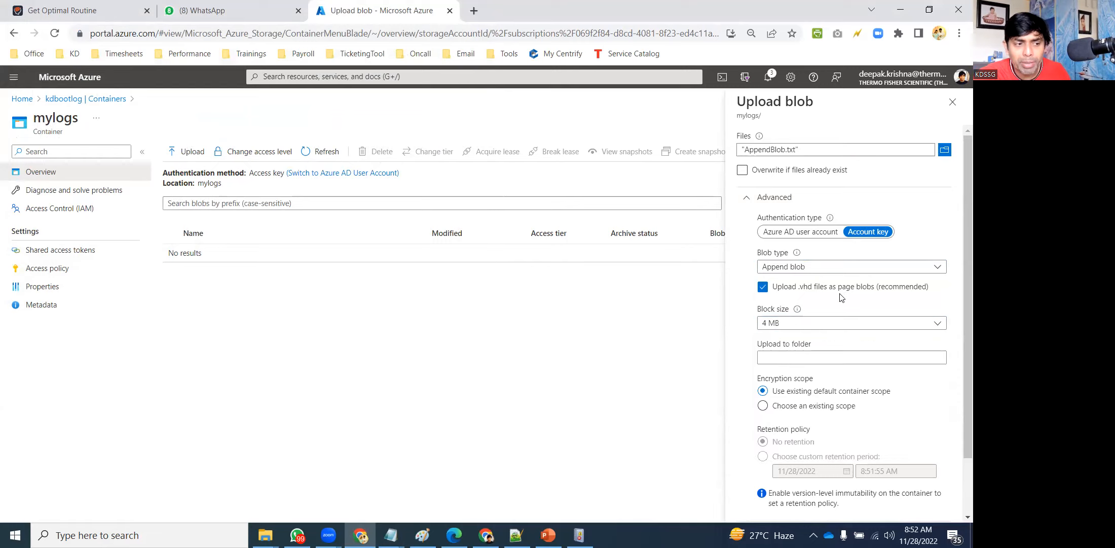
pyautogui.click(824, 288)
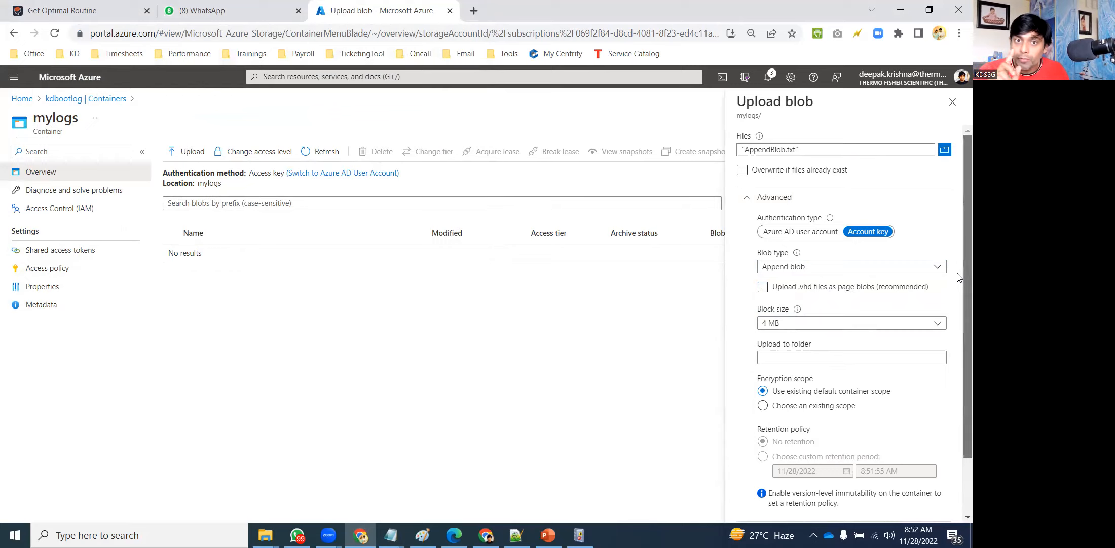
pyautogui.scroll(-3, 959, 277)
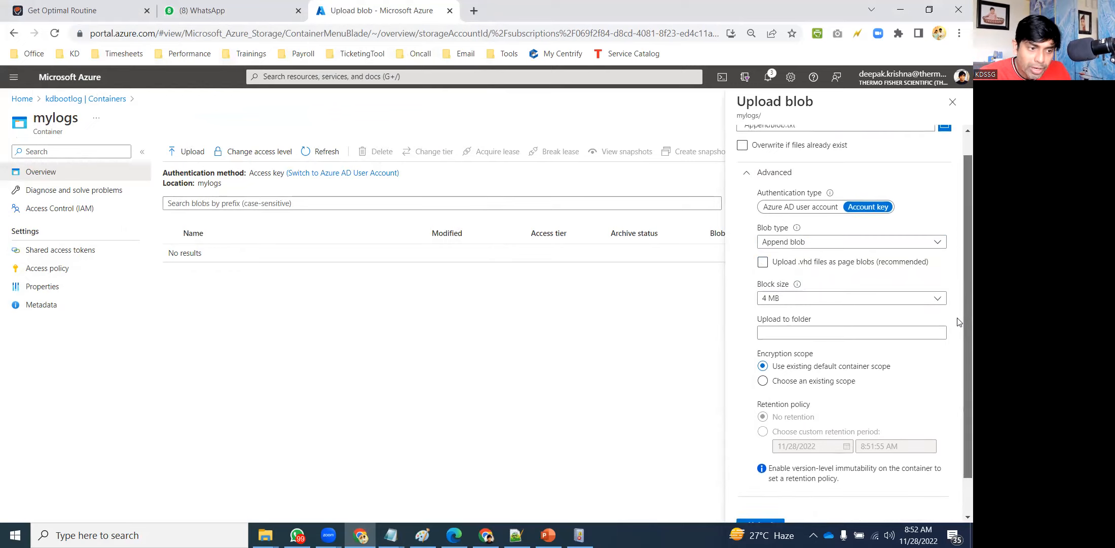
pyautogui.click(788, 261)
pyautogui.click(793, 275)
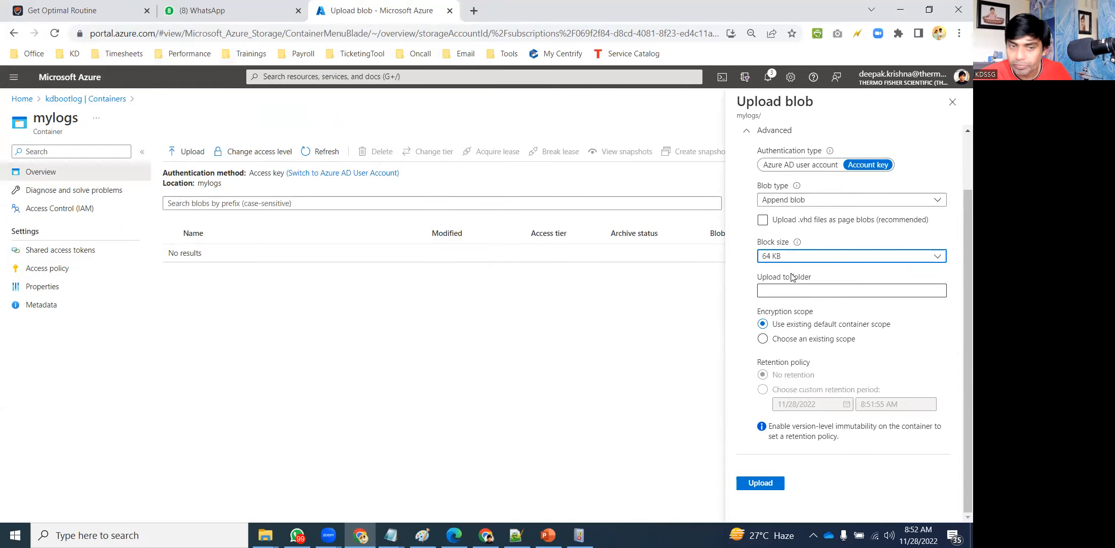
pyautogui.click(760, 484)
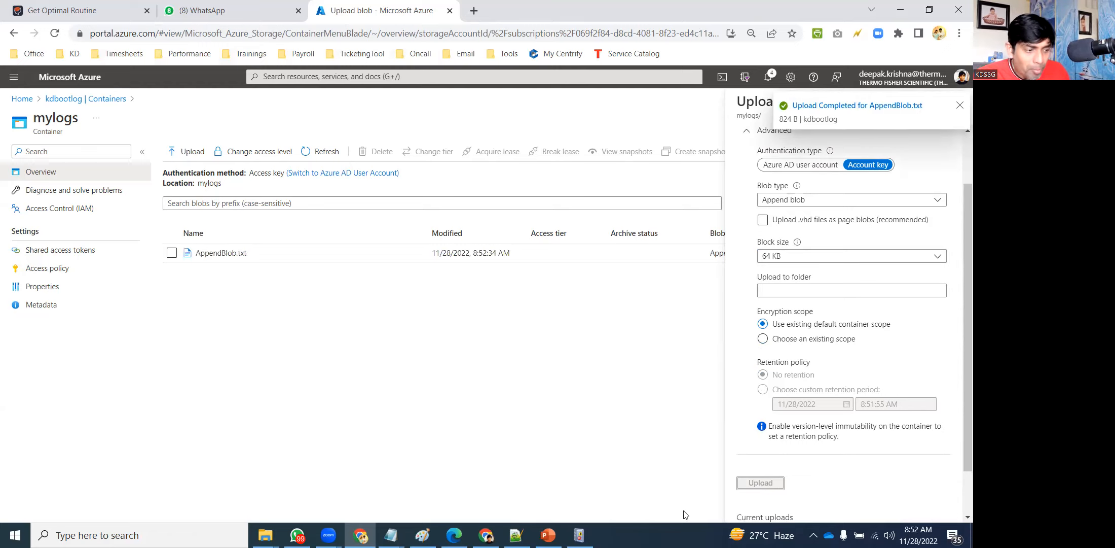
pyautogui.press('super+d')
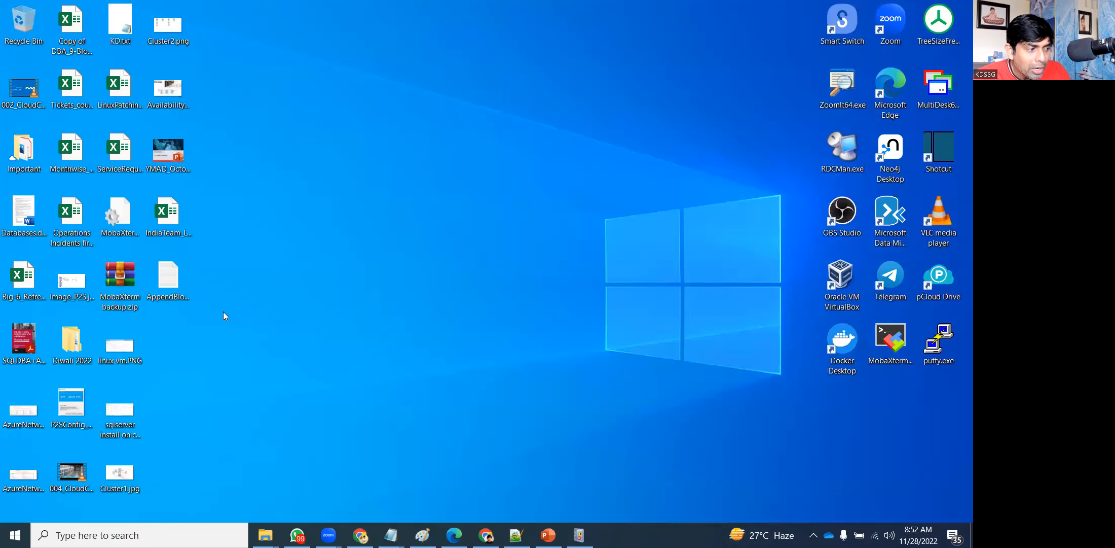
pyautogui.doubleClick(169, 278)
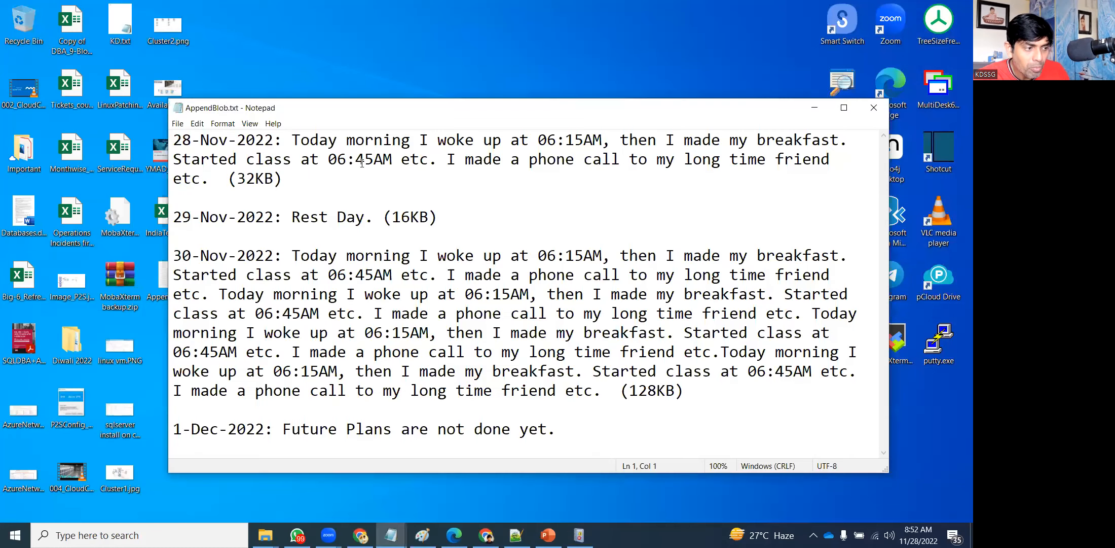
pyautogui.click(843, 108)
pyautogui.click(494, 281)
pyautogui.moveTo(494, 280); pyautogui.dragTo(1, 20)
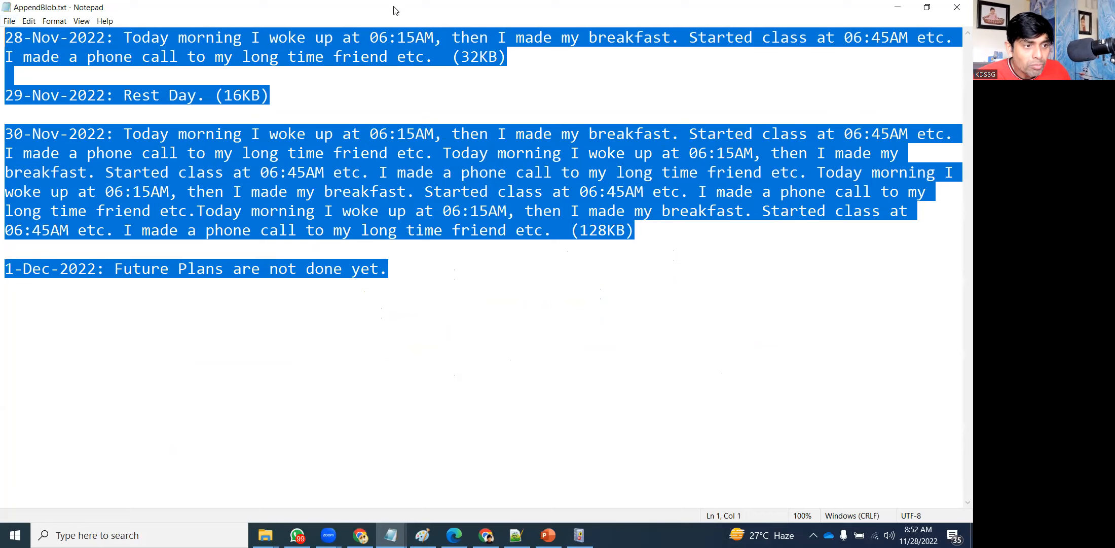
pyautogui.click(958, 6)
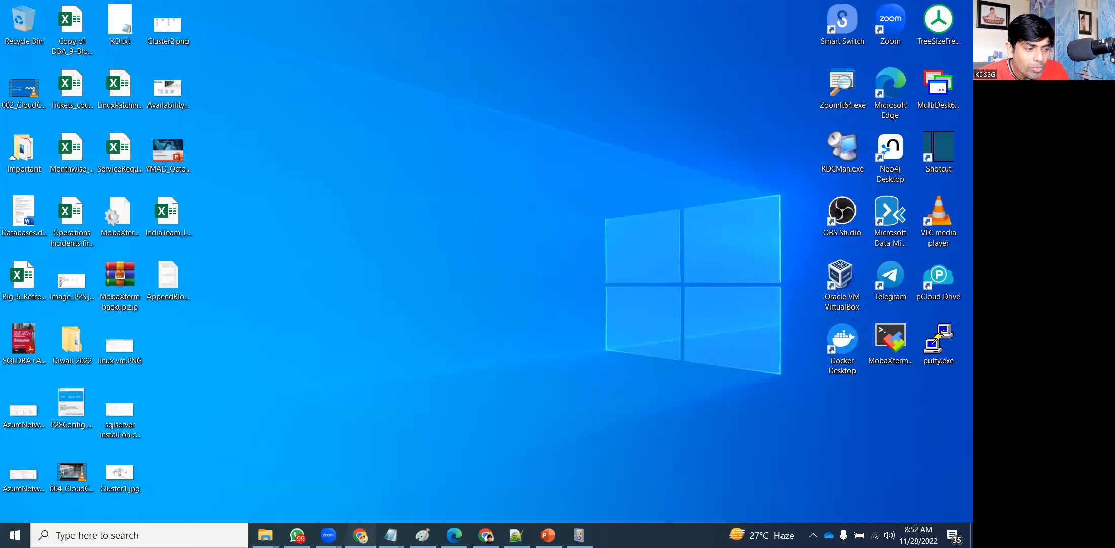
pyautogui.click(360, 535)
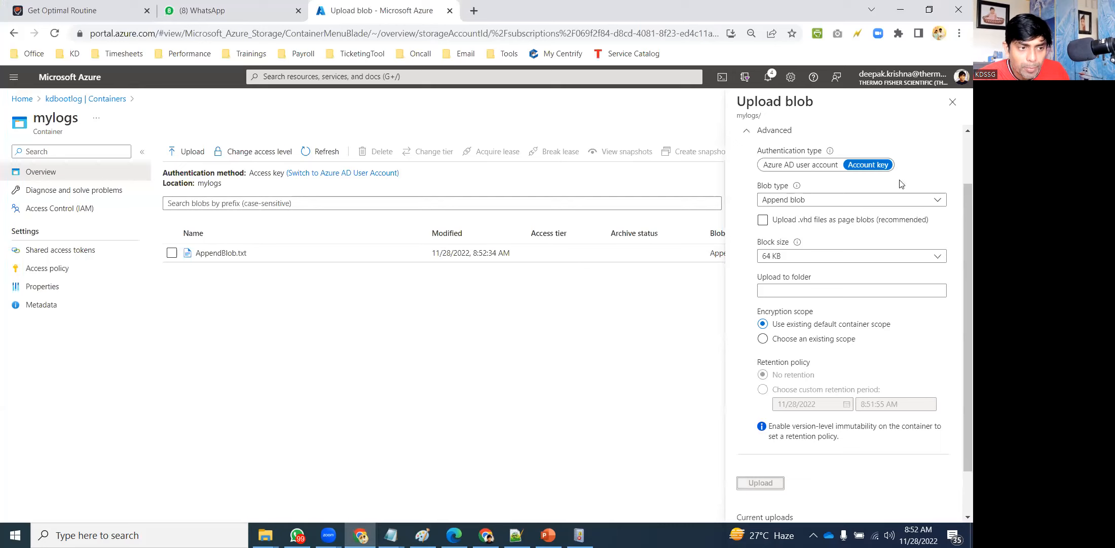
# Close the upload pane and open AppendBlob.txt's edit view, which only supports block blobs.
pyautogui.click(953, 102)
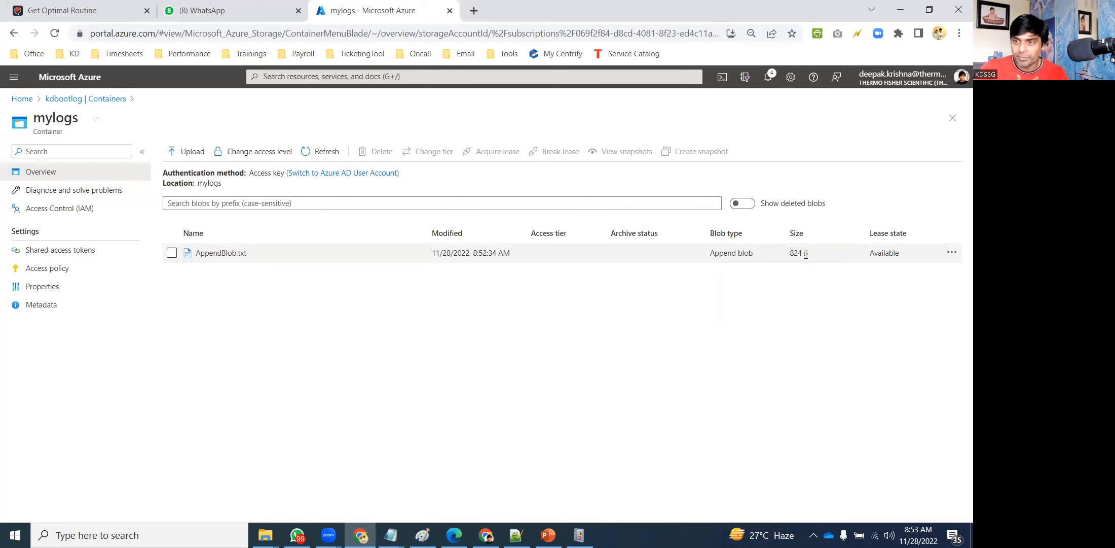
pyautogui.click(954, 258)
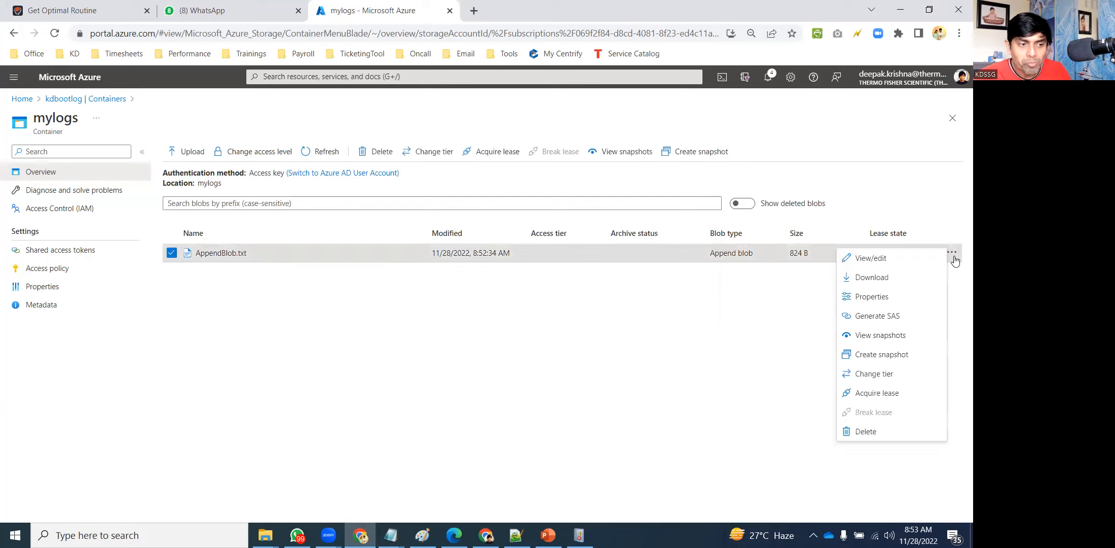
pyautogui.click(876, 259)
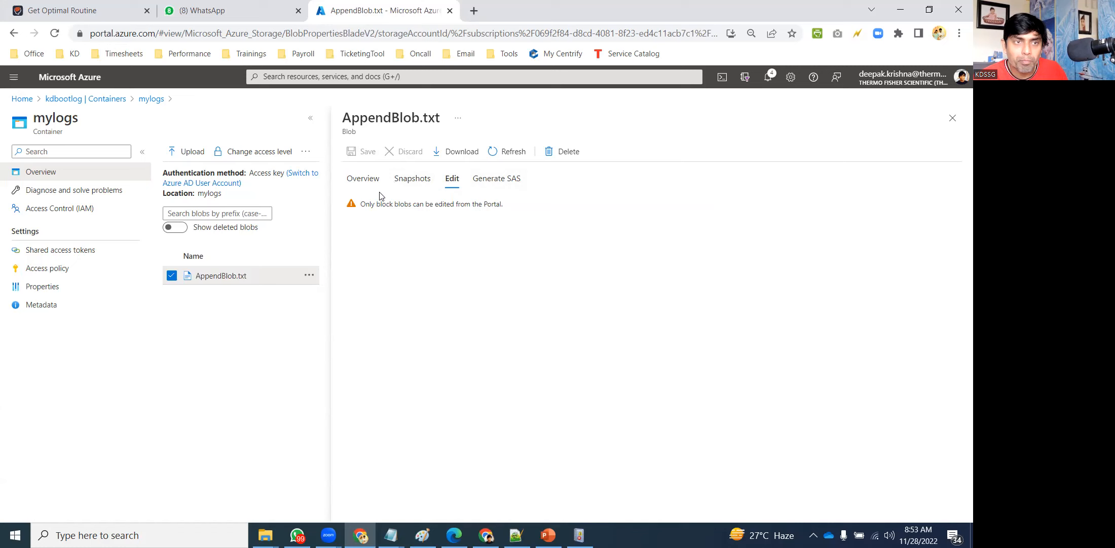
# View AppendBlob.txt's properties, close its page, and select its 824 B size in the list.
pyautogui.click(358, 181)
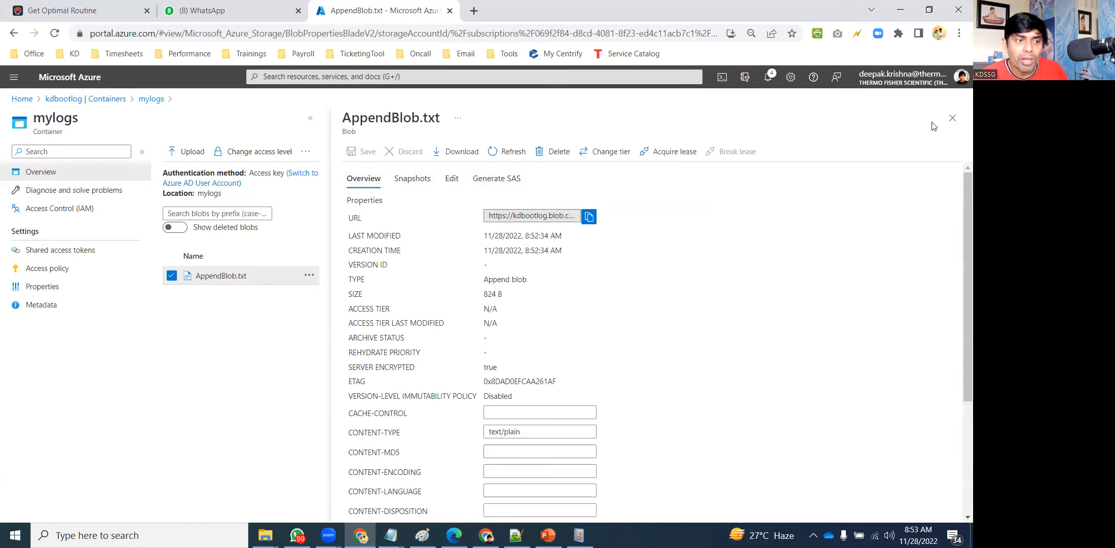
pyautogui.click(952, 118)
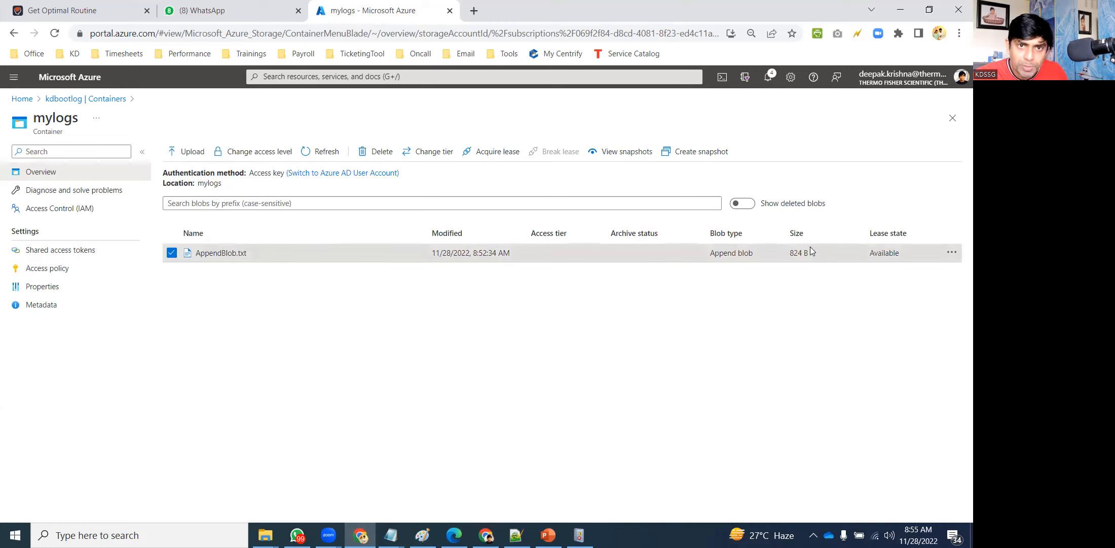
pyautogui.moveTo(810, 254); pyautogui.dragTo(782, 252)
# Compute 64 × 1024 − 824 = 64,712 bytes in Calculator, then close it.
pyautogui.click(713, 320)
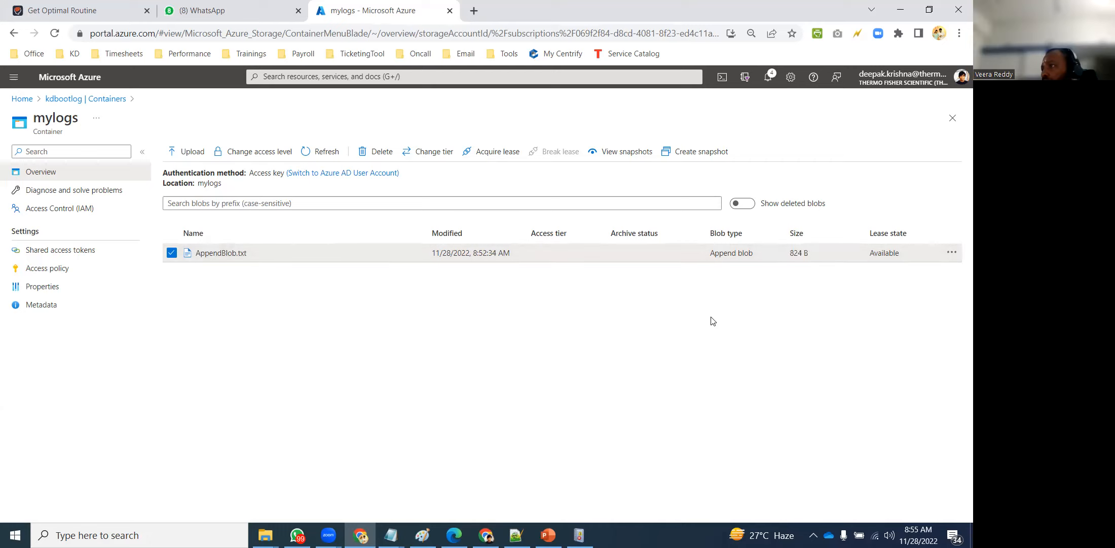
pyautogui.press('super+r')
pyautogui.write('cmd')
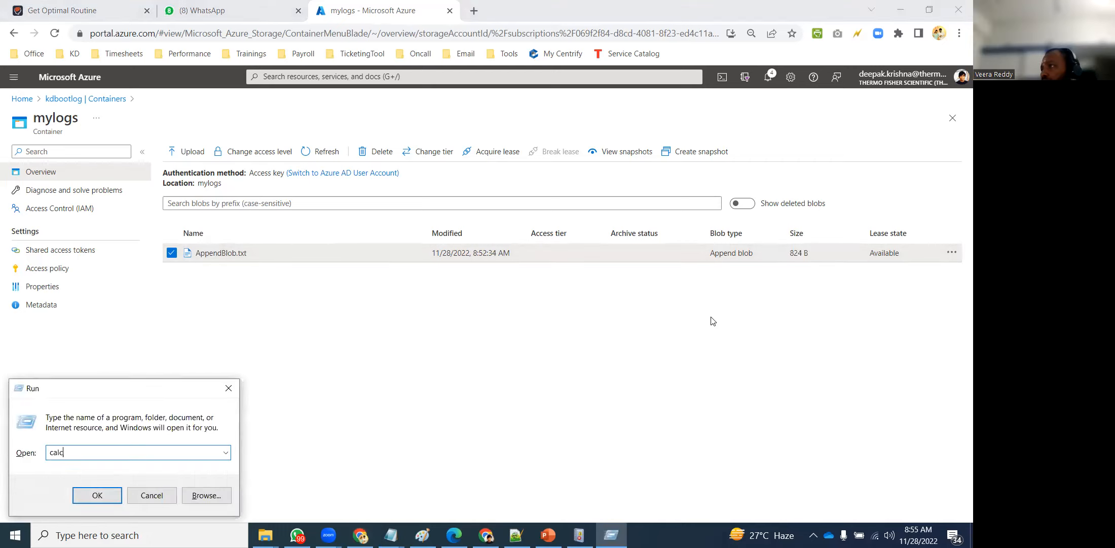
pyautogui.press('Return')
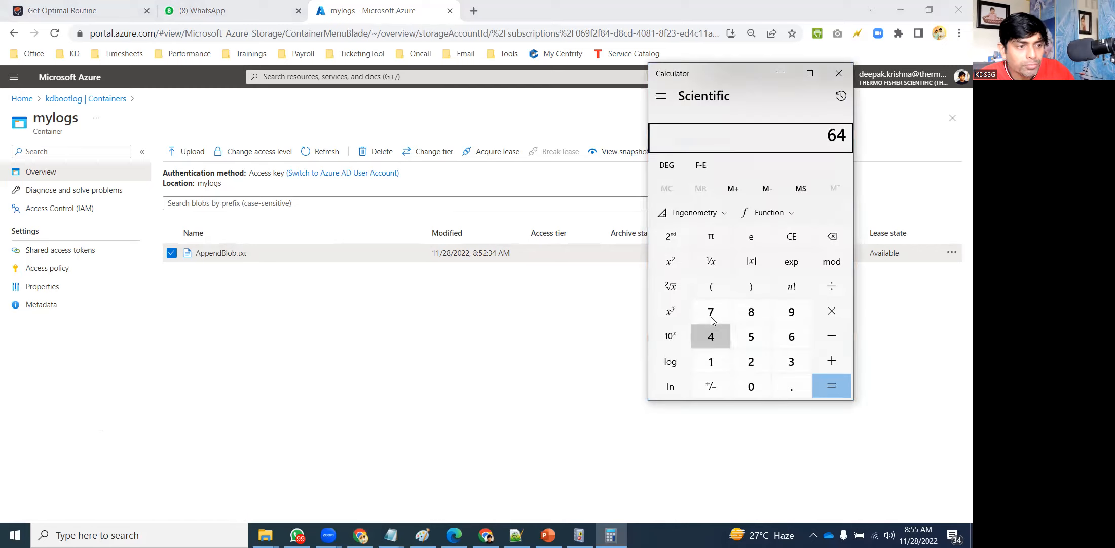
pyautogui.write('*1024')
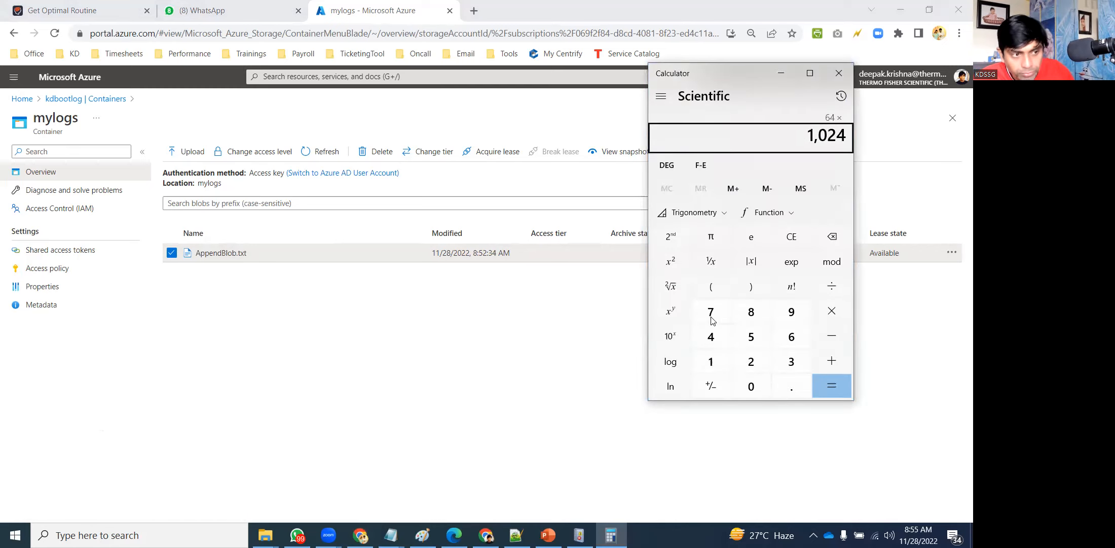
pyautogui.press('Return')
pyautogui.press('-')
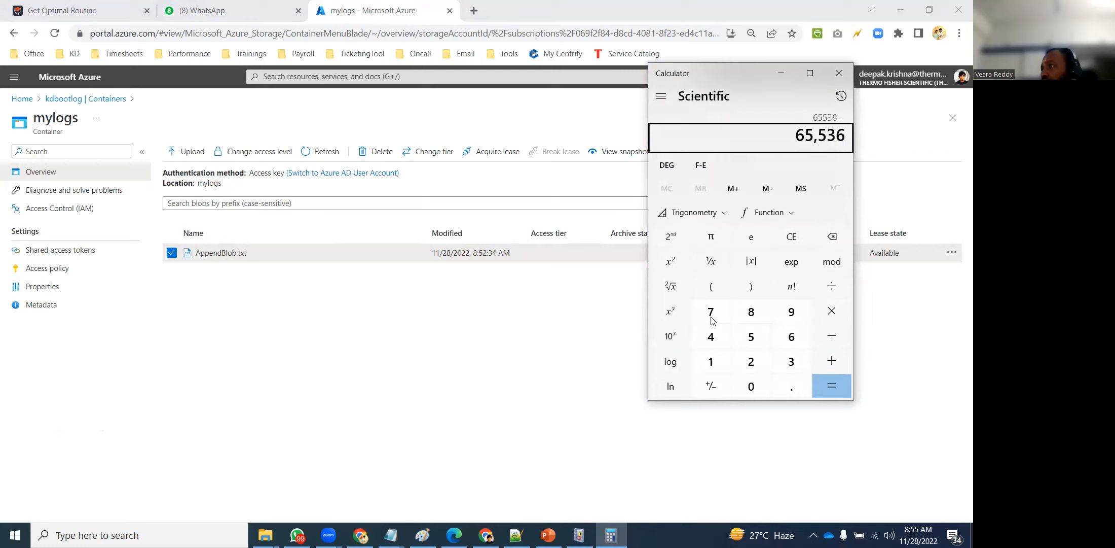
pyautogui.write('824')
pyautogui.press('Return')
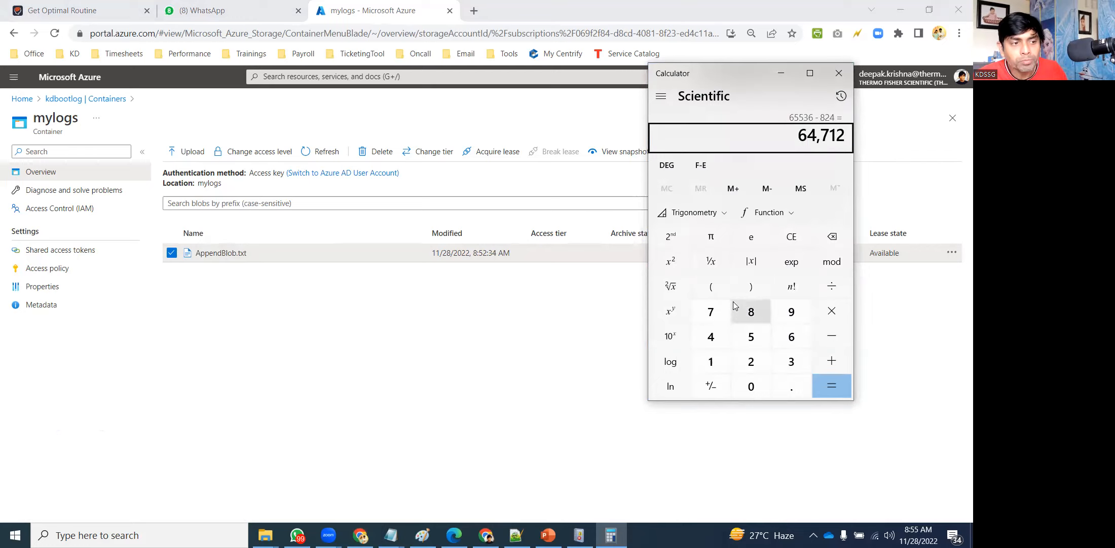
pyautogui.moveTo(733, 70); pyautogui.dragTo(572, 85)
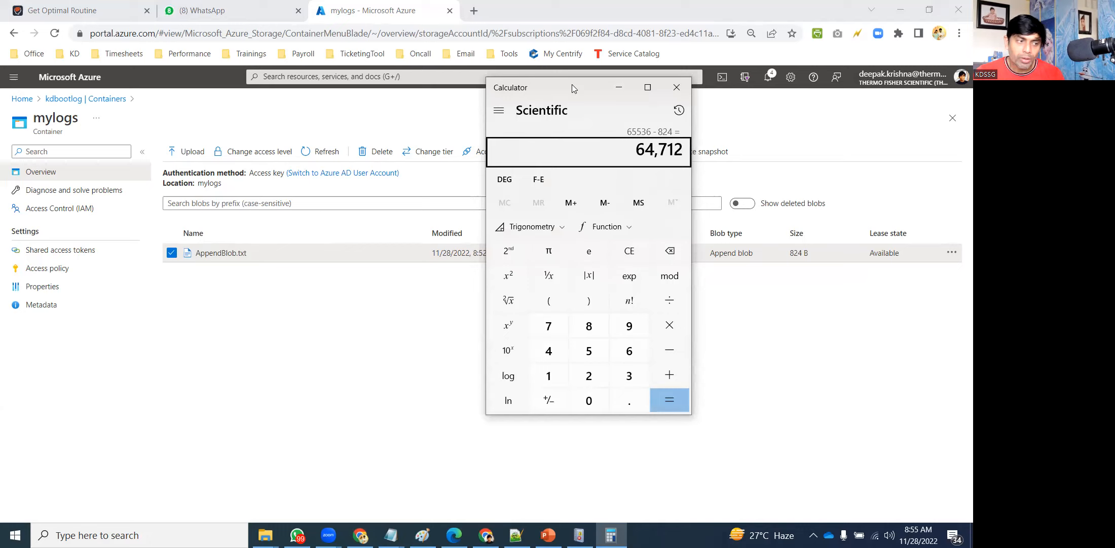
pyautogui.click(677, 88)
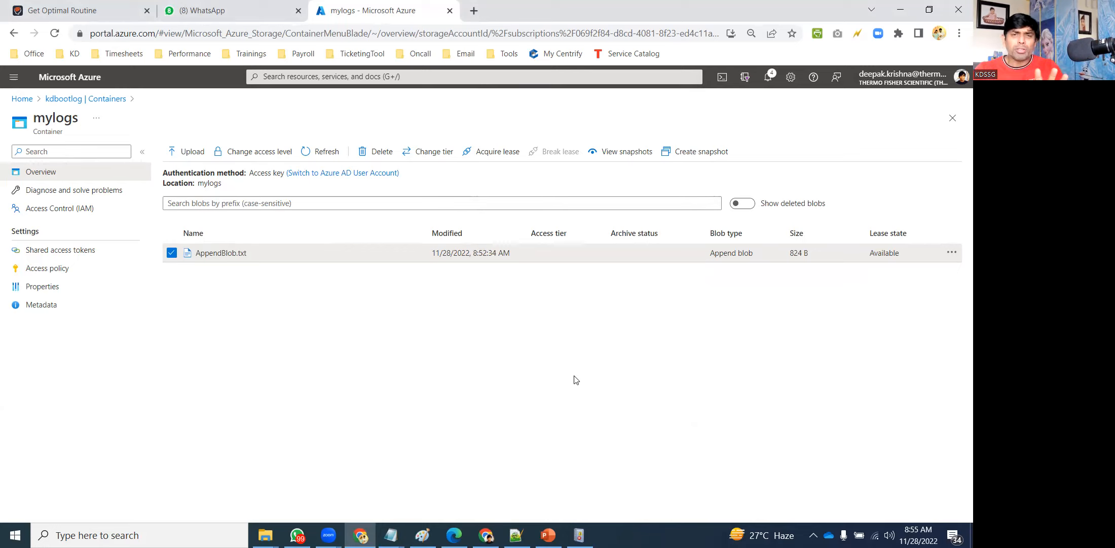
# Go to the Azure portal Home page and return to the browser after a brief app switch.
pyautogui.click(21, 99)
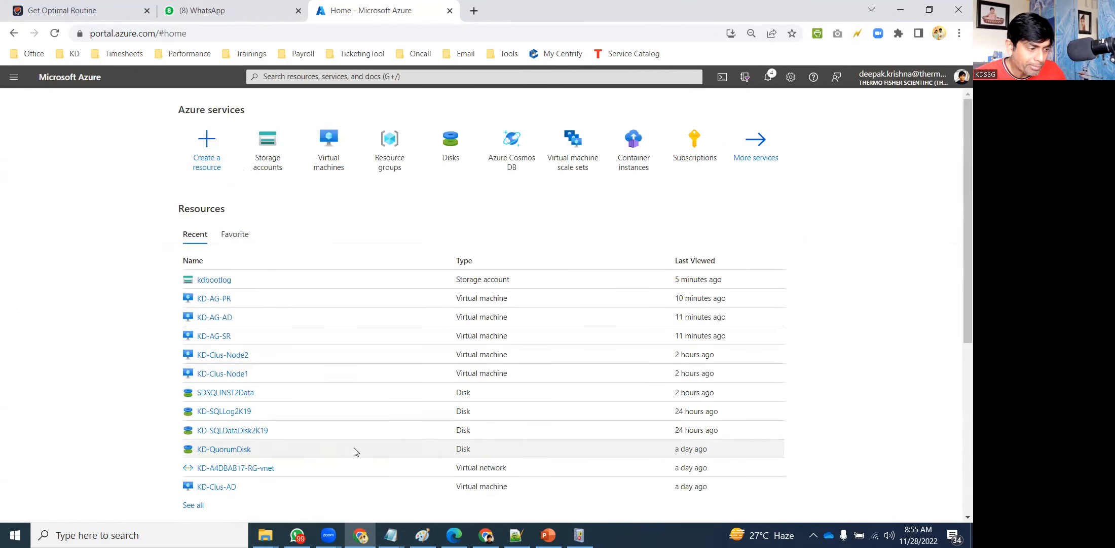
pyautogui.hotkey('alt', 'Tab')
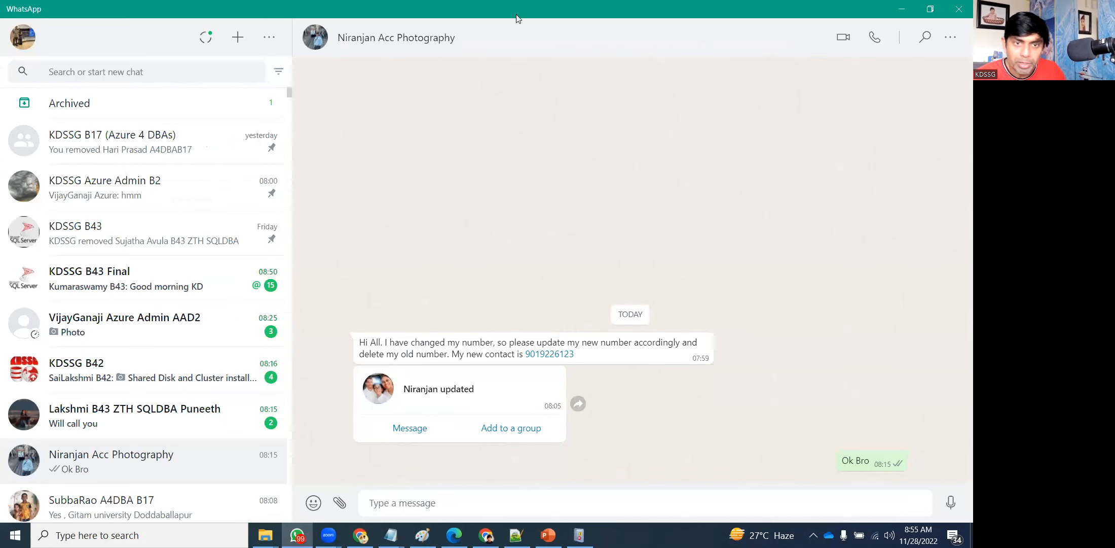
pyautogui.hotkey('alt', 'Tab')
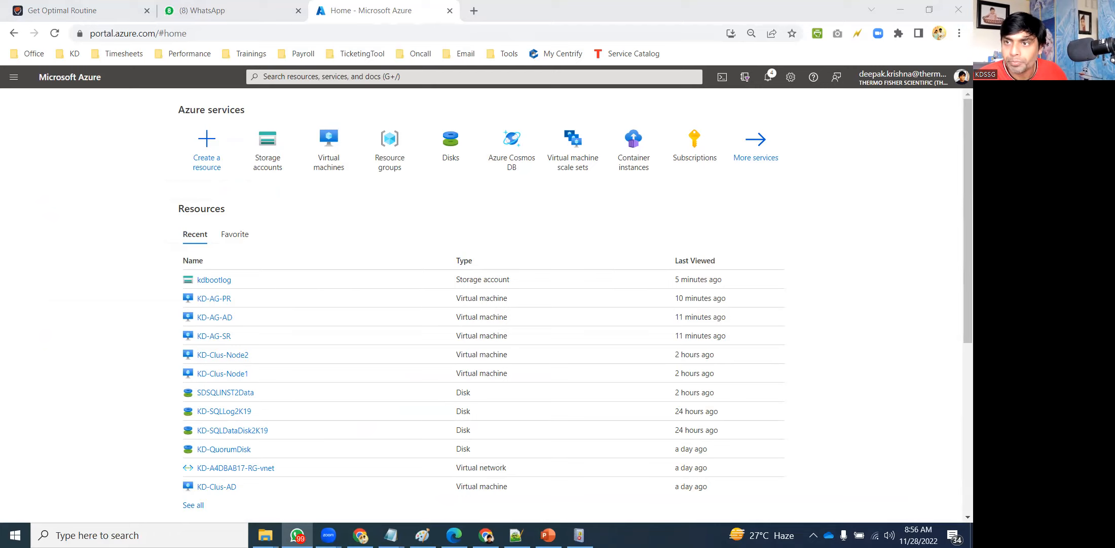
# Start a new Azure virtual machine from Virtual machines and name it KD-VM1.
pyautogui.click(867, 264)
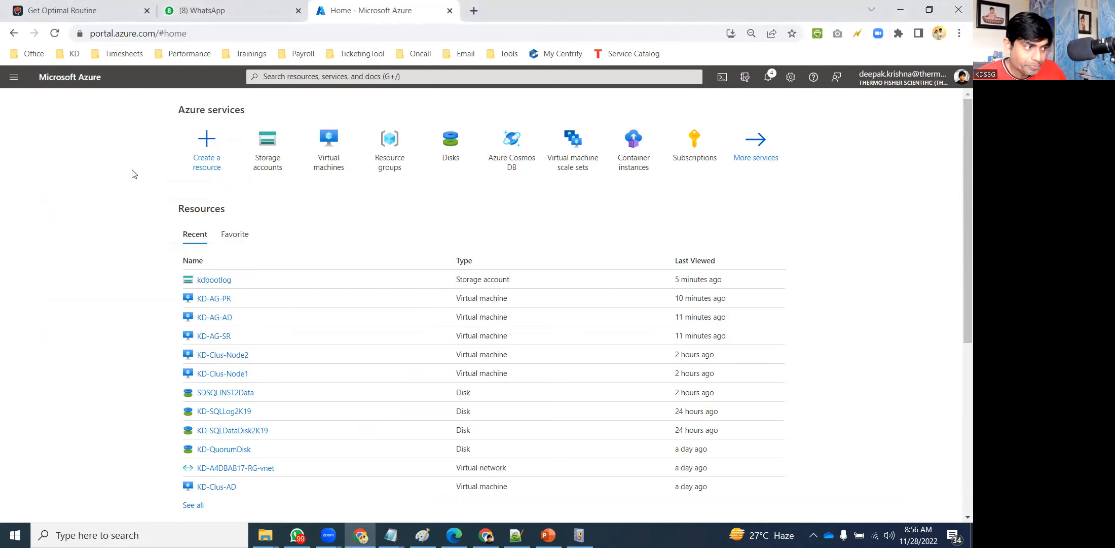
pyautogui.click(331, 158)
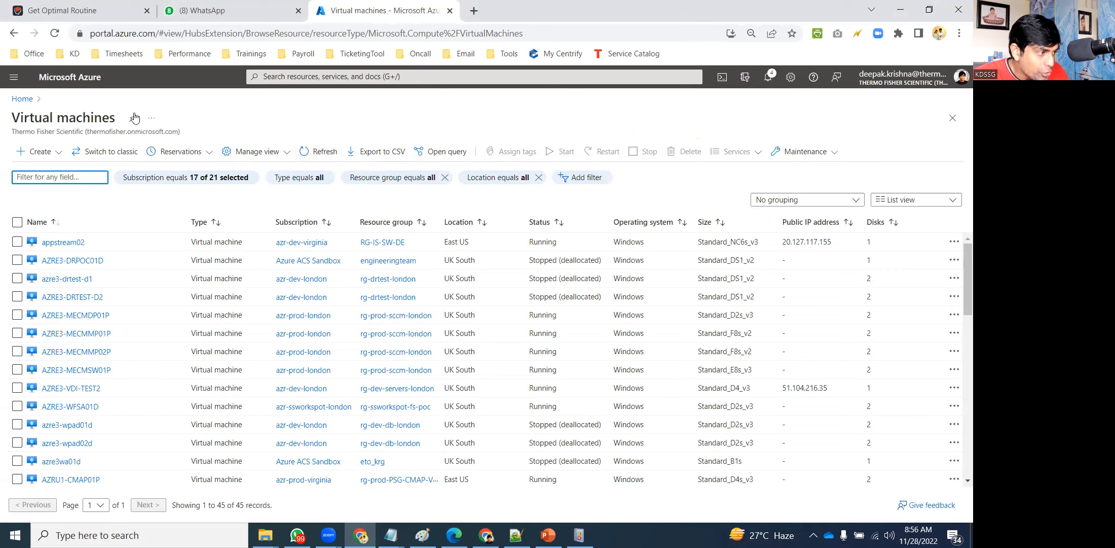
pyautogui.click(50, 151)
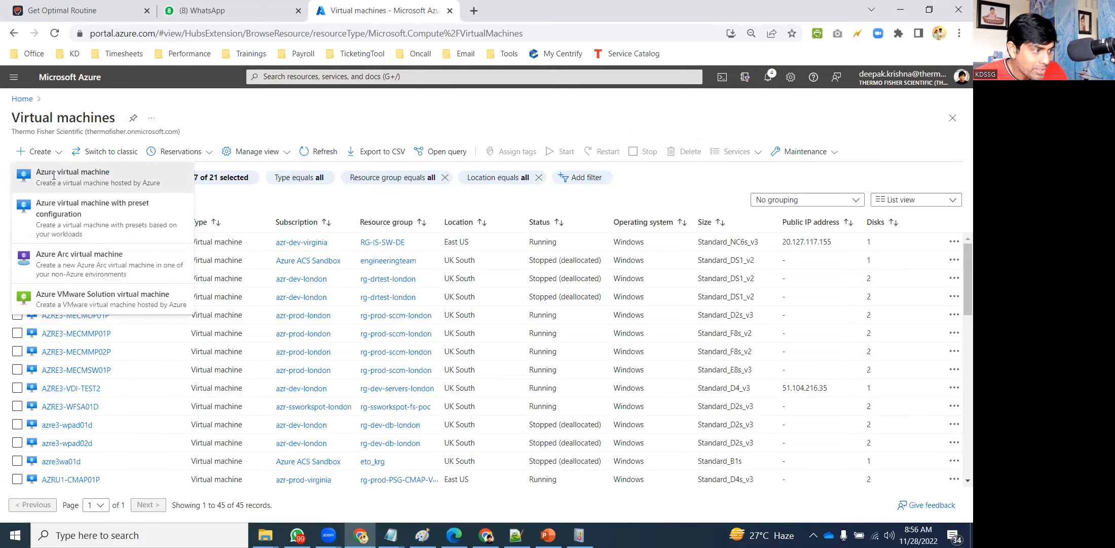
pyautogui.click(54, 175)
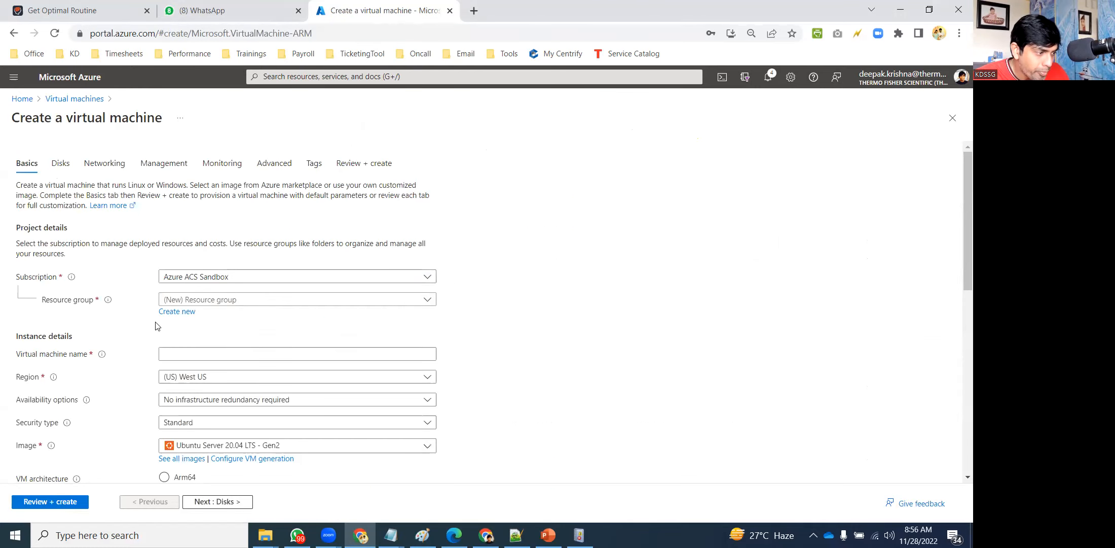
pyautogui.click(185, 356)
pyautogui.write('KD-VM1')
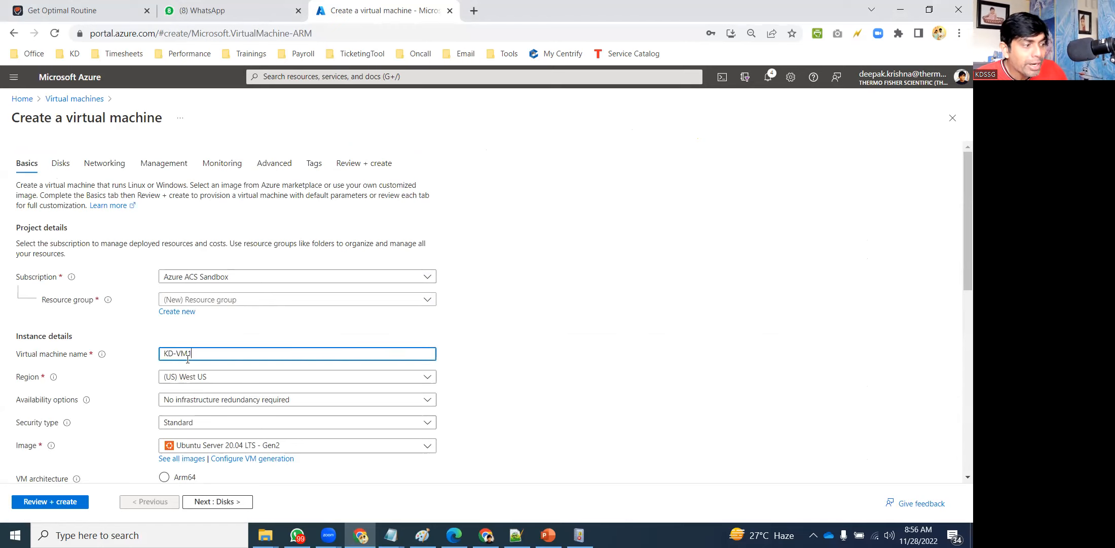
pyautogui.click(544, 342)
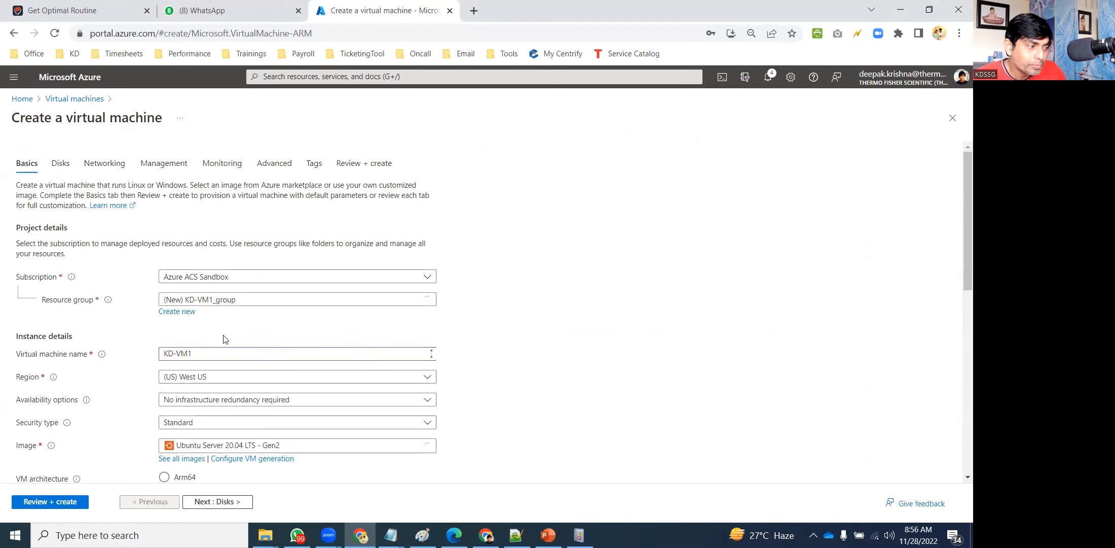
# Put KD-VM1 in new resource group KD-VM-RG with Windows Server 2016 Datacenter in South India.
pyautogui.click(174, 312)
pyautogui.hotkey('ctrl', 'a')
pyautogui.write('KD-VM-RG')
pyautogui.click(193, 410)
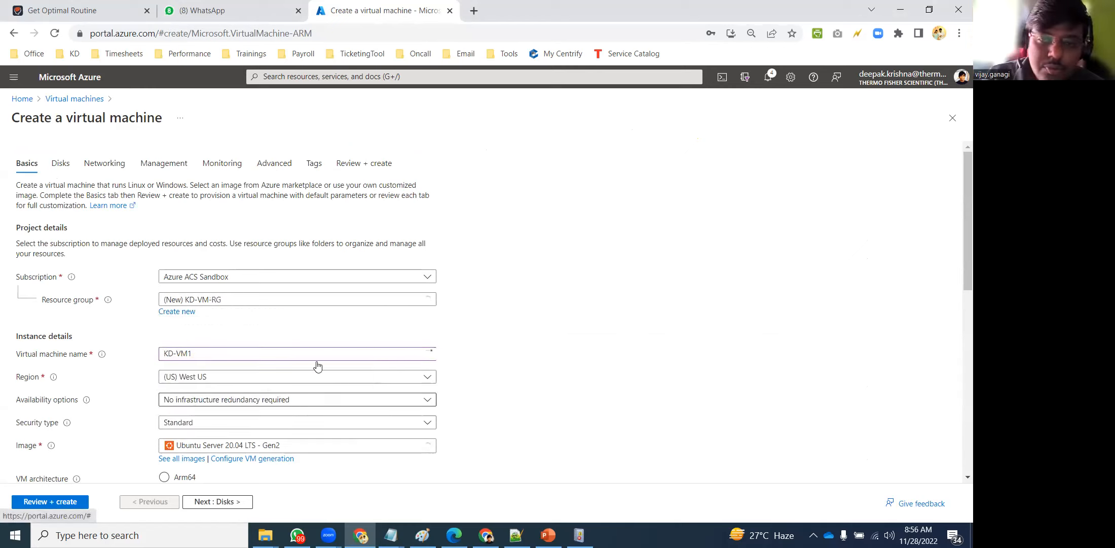
pyautogui.scroll(-1, 574, 336)
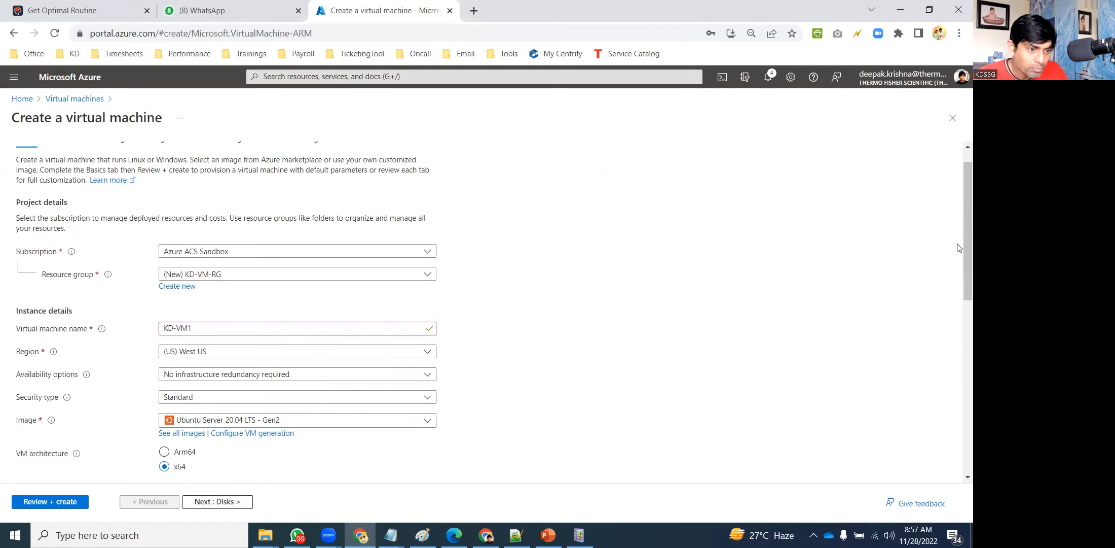
pyautogui.scroll(-2, 958, 249)
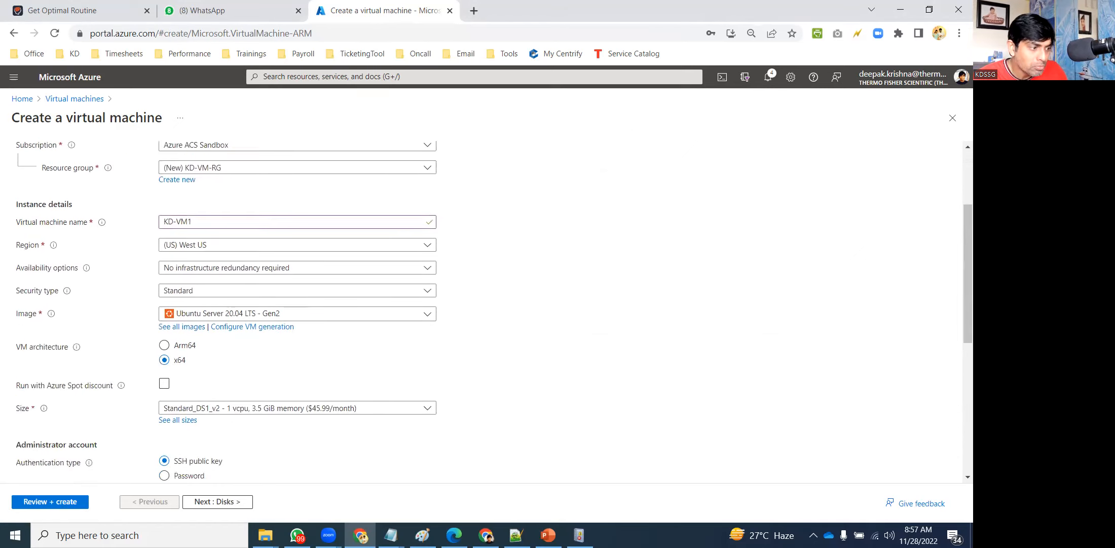
pyautogui.click(413, 315)
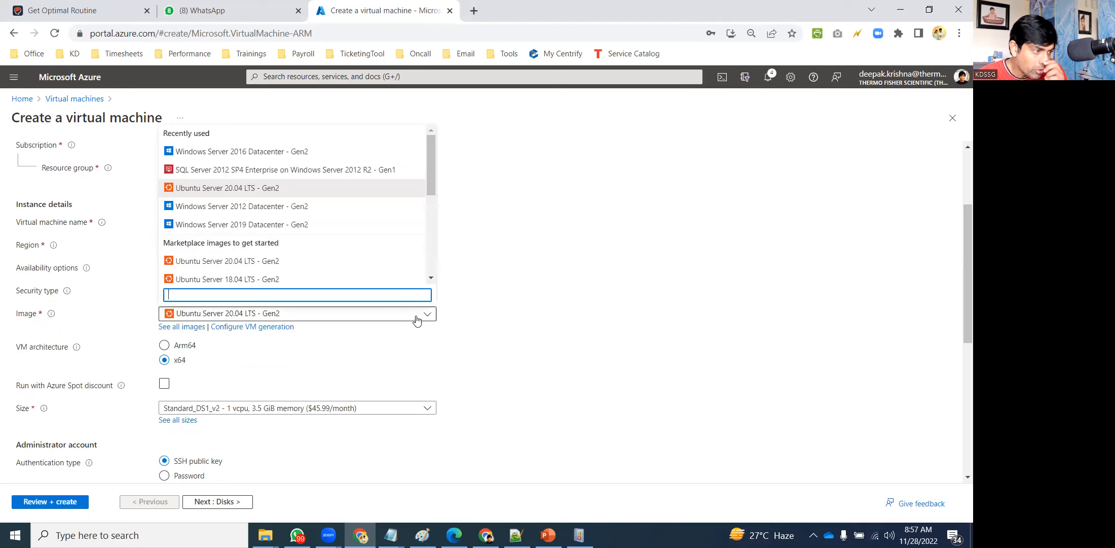
pyautogui.click(268, 152)
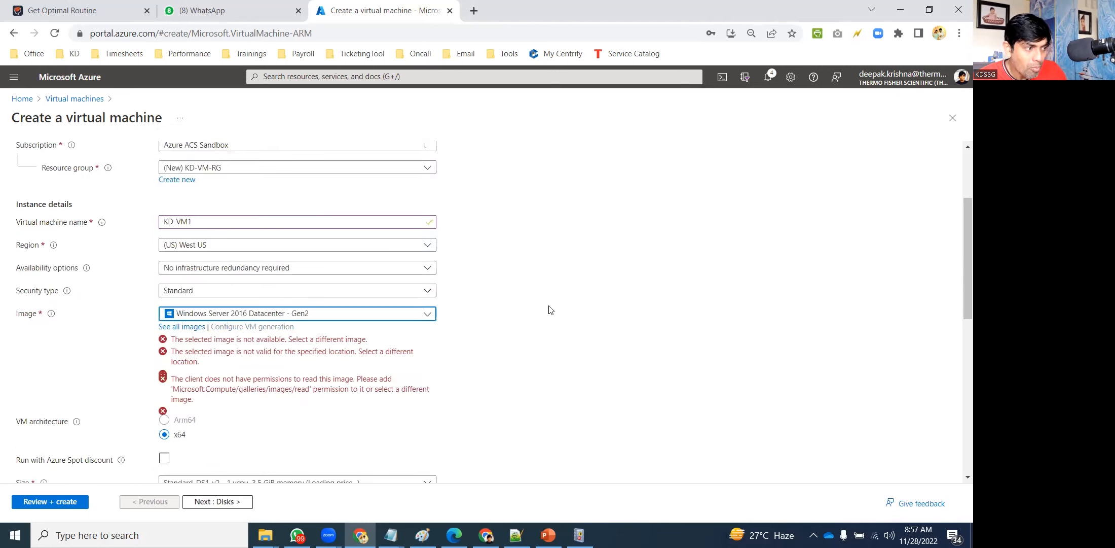
pyautogui.click(346, 245)
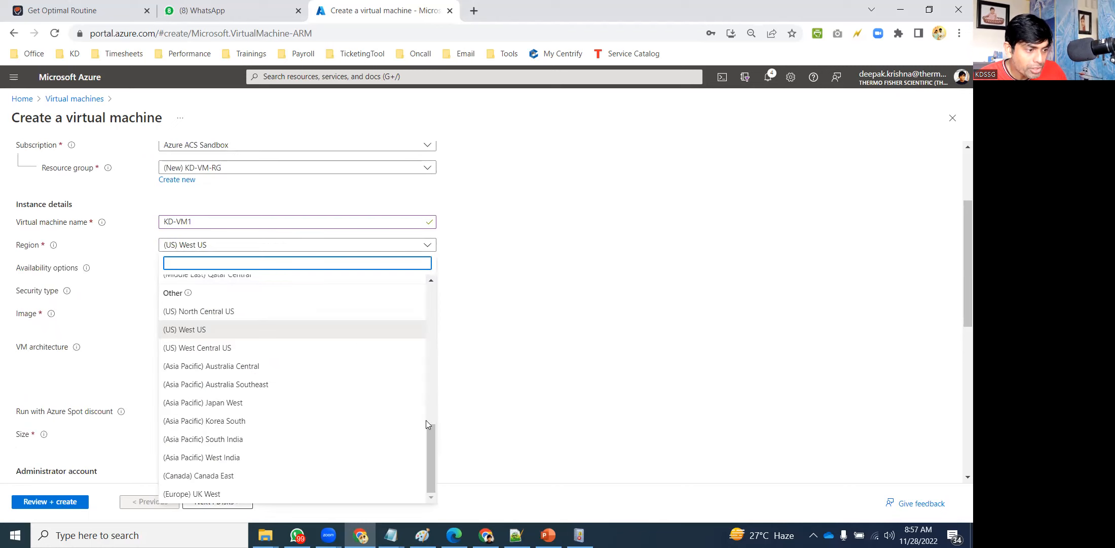
pyautogui.click(270, 440)
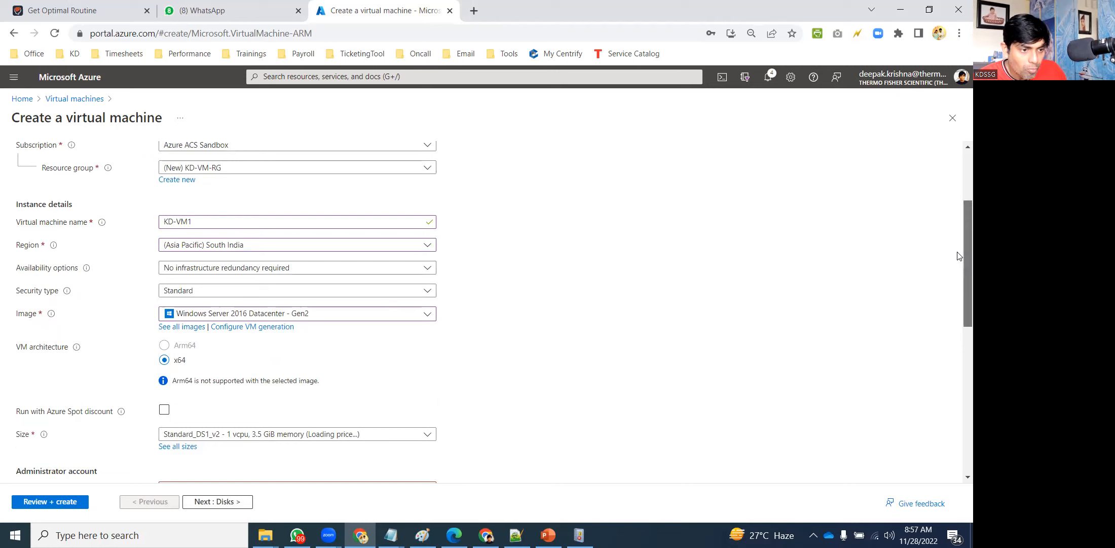
# Review KD-VM1's Basics settings (Standard_DS1_v2 size, RDP 3389) and proceed to disk settings.
pyautogui.scroll(3, 960, 255)
pyautogui.scroll(-5, 960, 169)
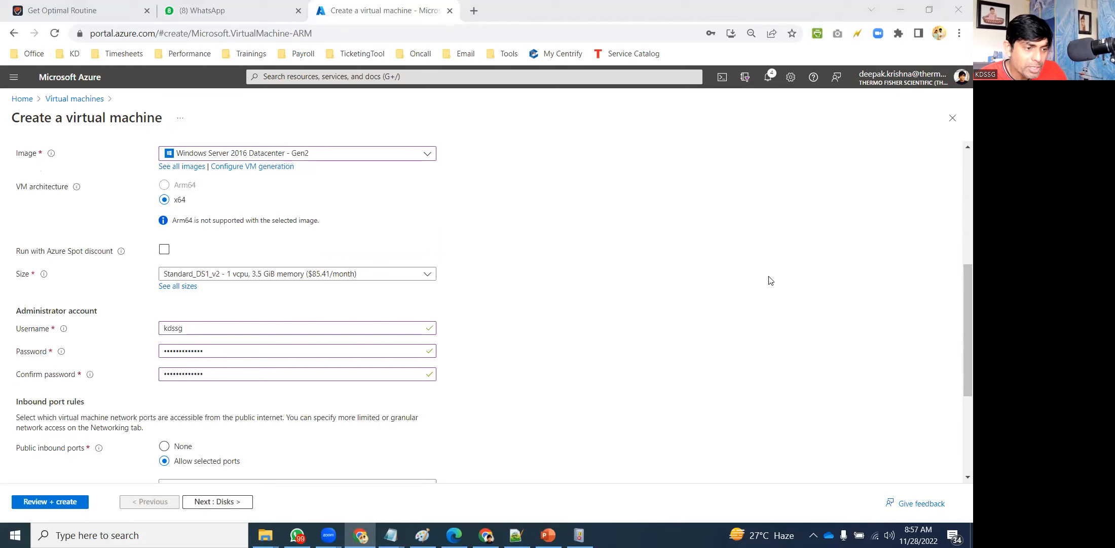
pyautogui.scroll(-4, 953, 285)
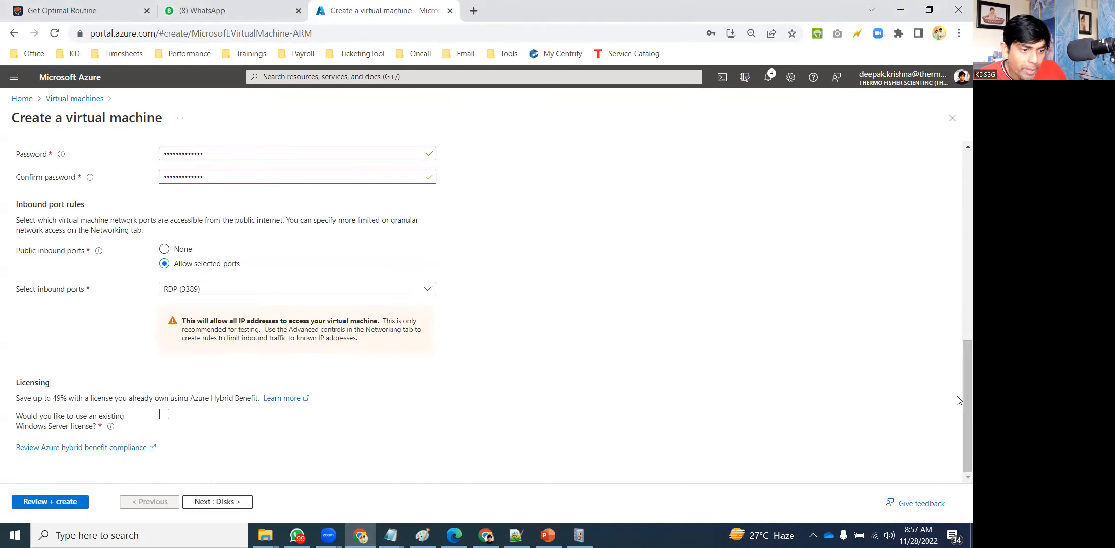
pyautogui.click(883, 264)
pyautogui.moveTo(968, 366); pyautogui.dragTo(967, 331)
pyautogui.scroll(10, 504, 199)
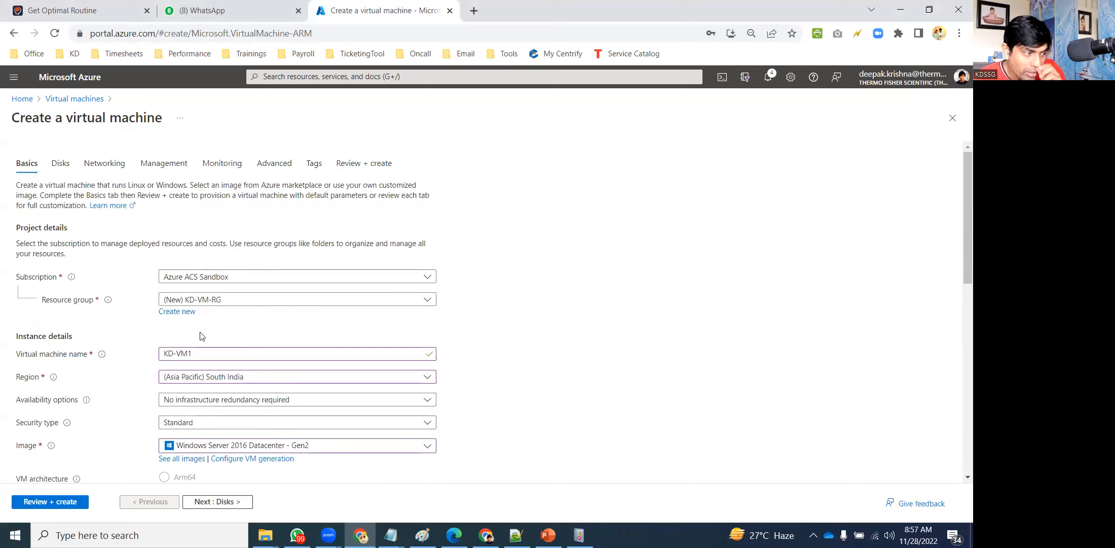
pyautogui.moveTo(204, 355); pyautogui.dragTo(101, 353)
pyautogui.moveTo(102, 353)
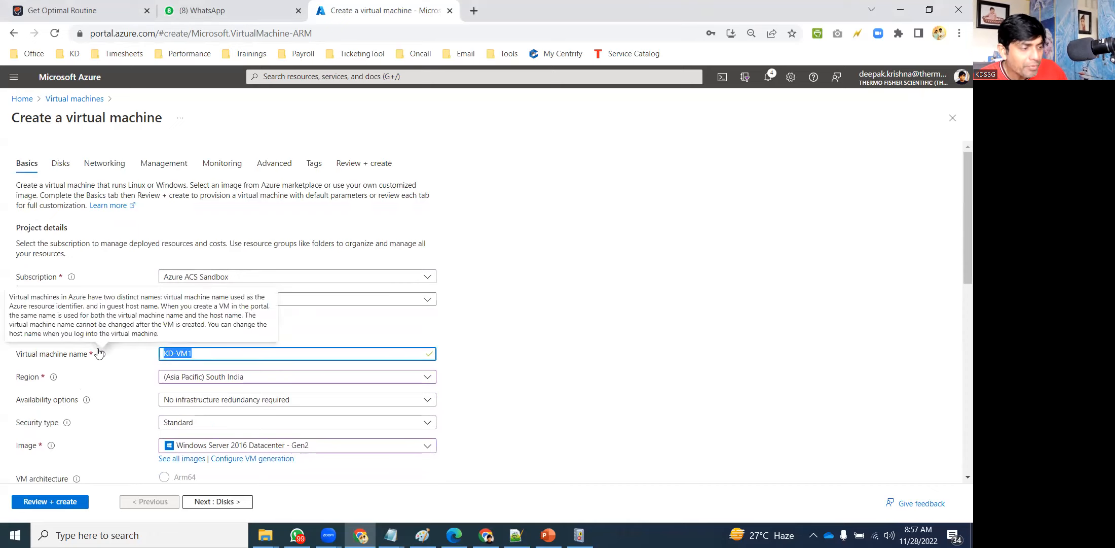
pyautogui.click(50, 161)
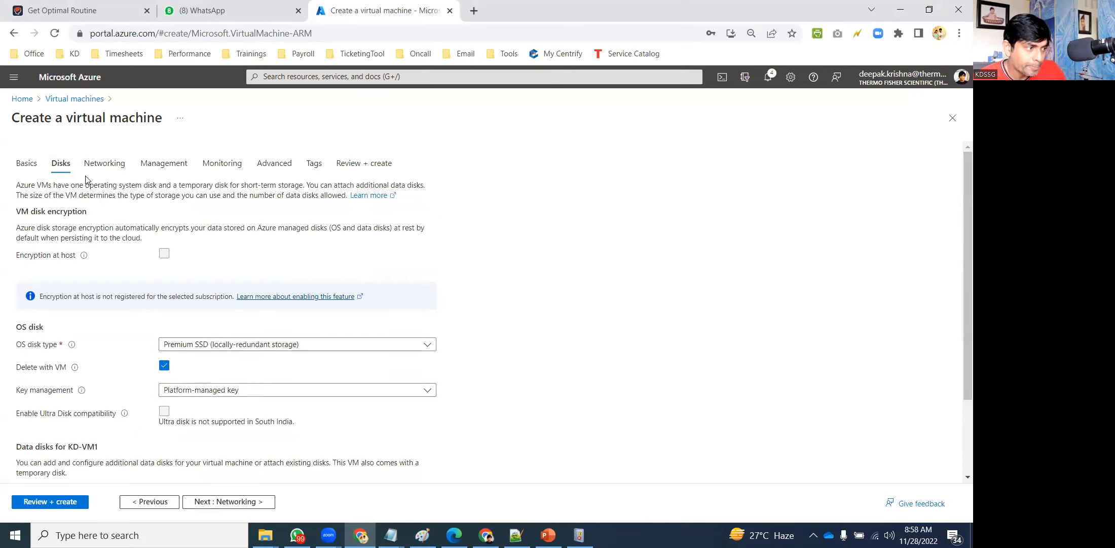
# Set KD-VM1's network security group to Advanced and delete public IP and NIC with the VM.
pyautogui.click(105, 163)
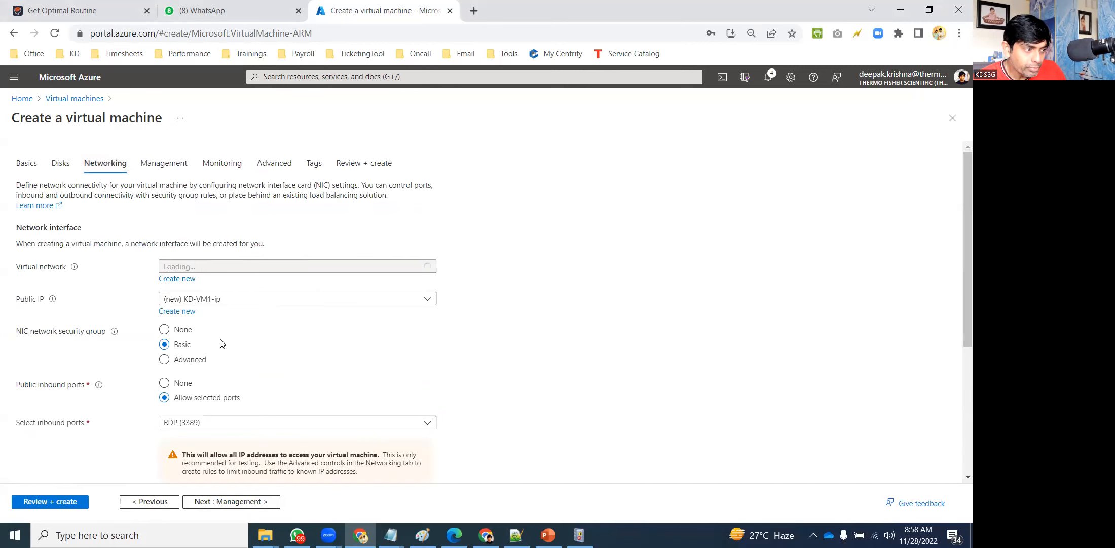
pyautogui.click(188, 359)
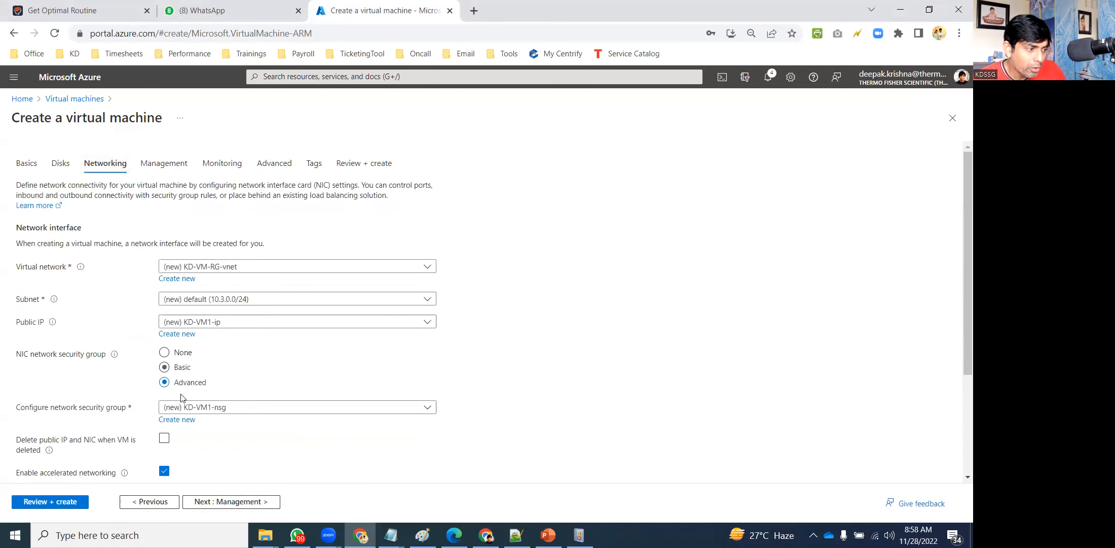
pyautogui.click(164, 438)
# Set patching to Manual updates, disable boot diagnostics, and start Review + create validation.
pyautogui.click(164, 164)
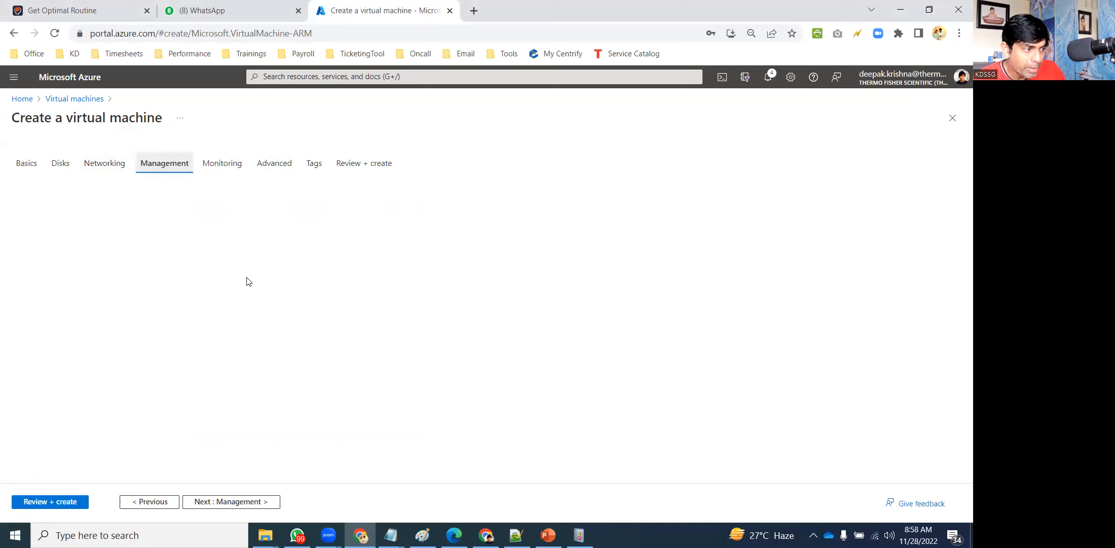
pyautogui.scroll(-3, 816, 413)
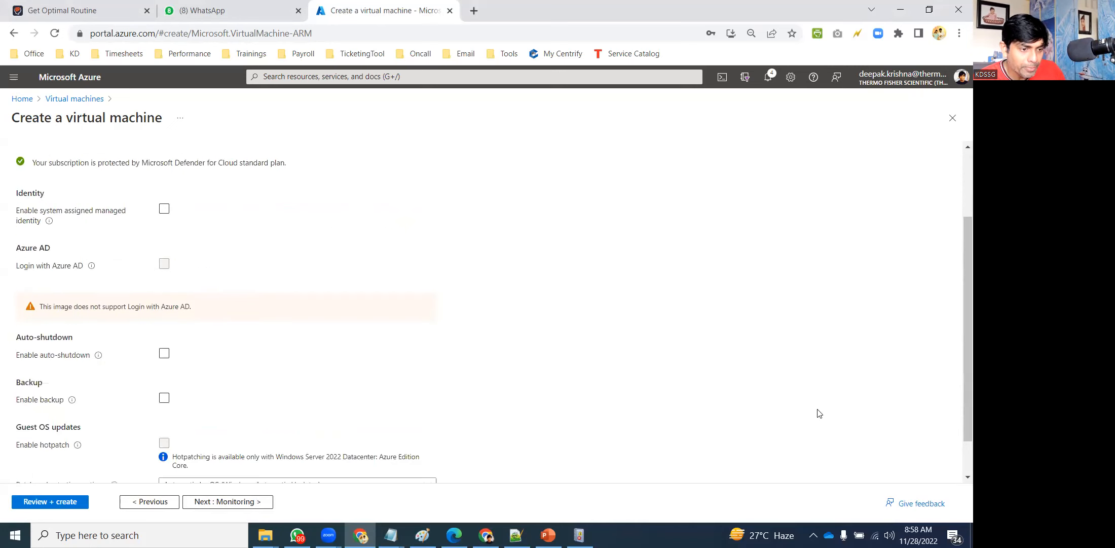
pyautogui.click(217, 442)
pyautogui.click(244, 388)
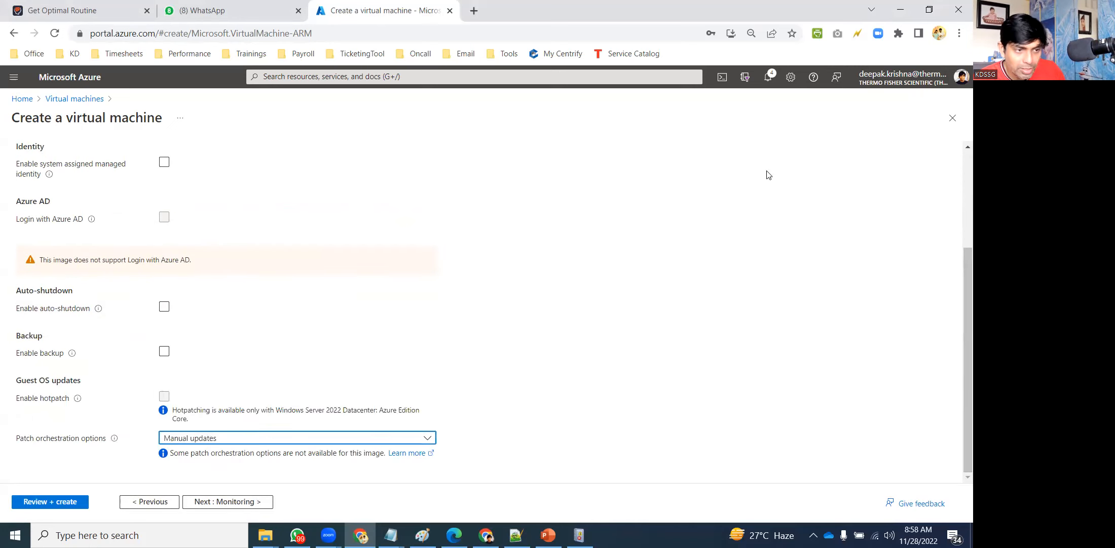
pyautogui.scroll(10, 958, 163)
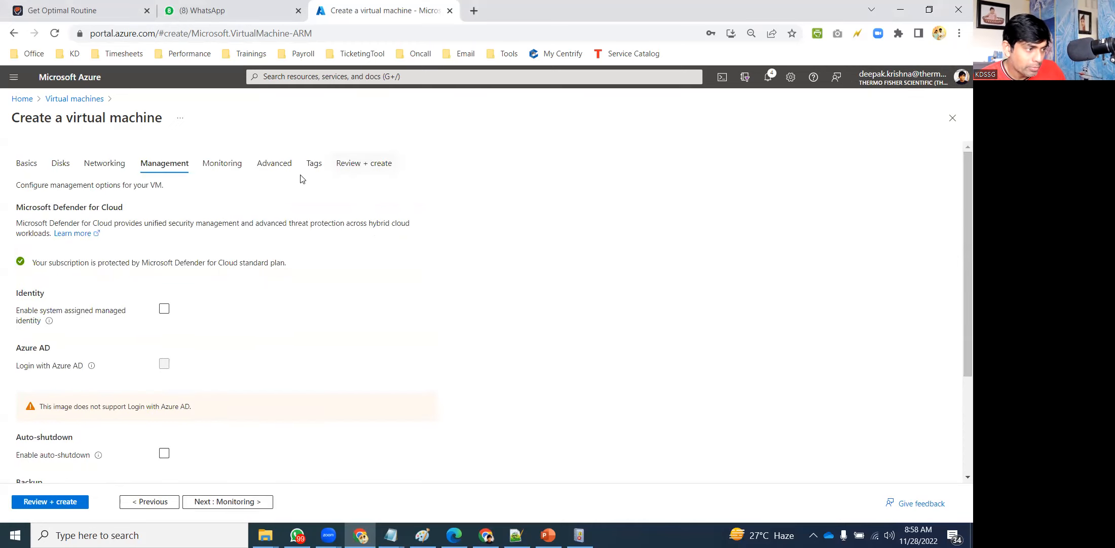
pyautogui.click(224, 163)
pyautogui.click(164, 297)
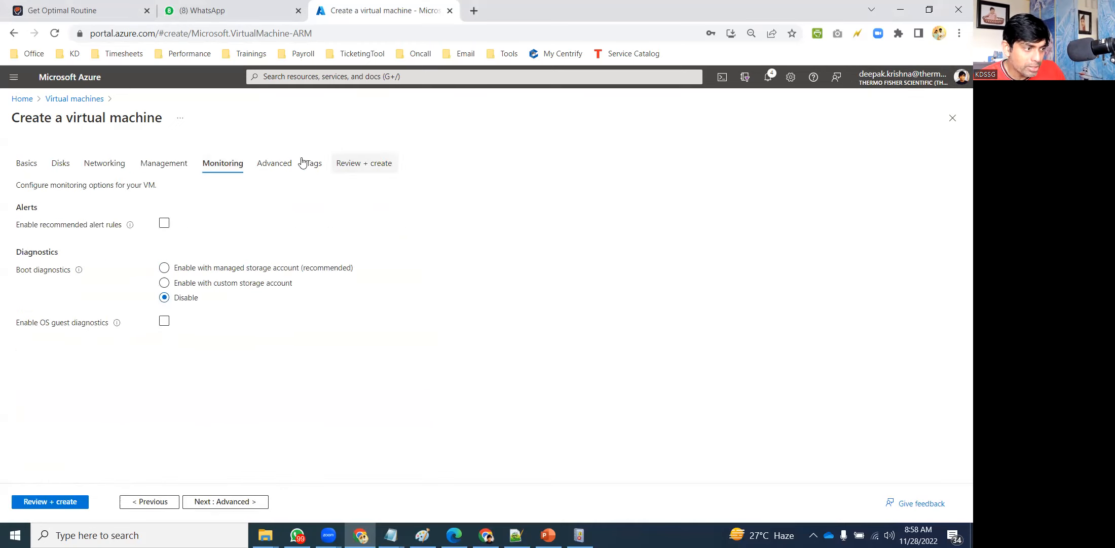
pyautogui.click(287, 164)
pyautogui.click(363, 164)
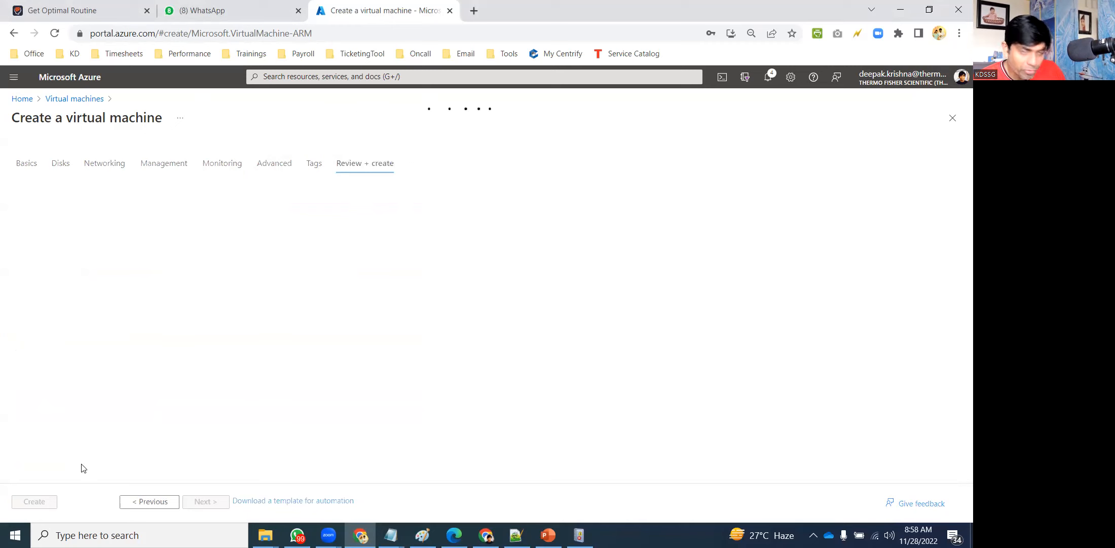
# Create KD-VM1 so its deployment into KD-VM-RG starts.
pyautogui.click(33, 501)
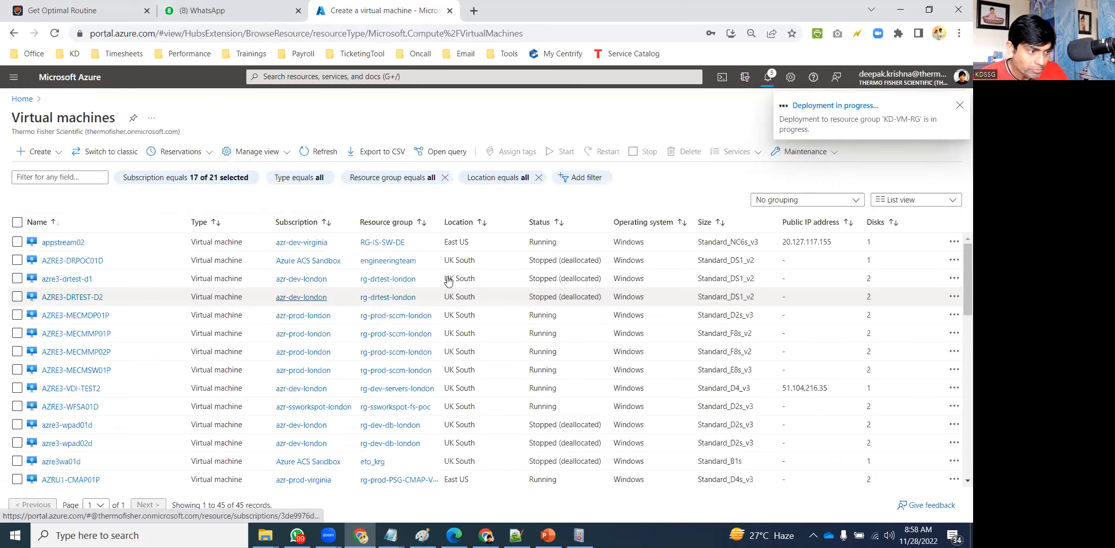
pyautogui.click(579, 535)
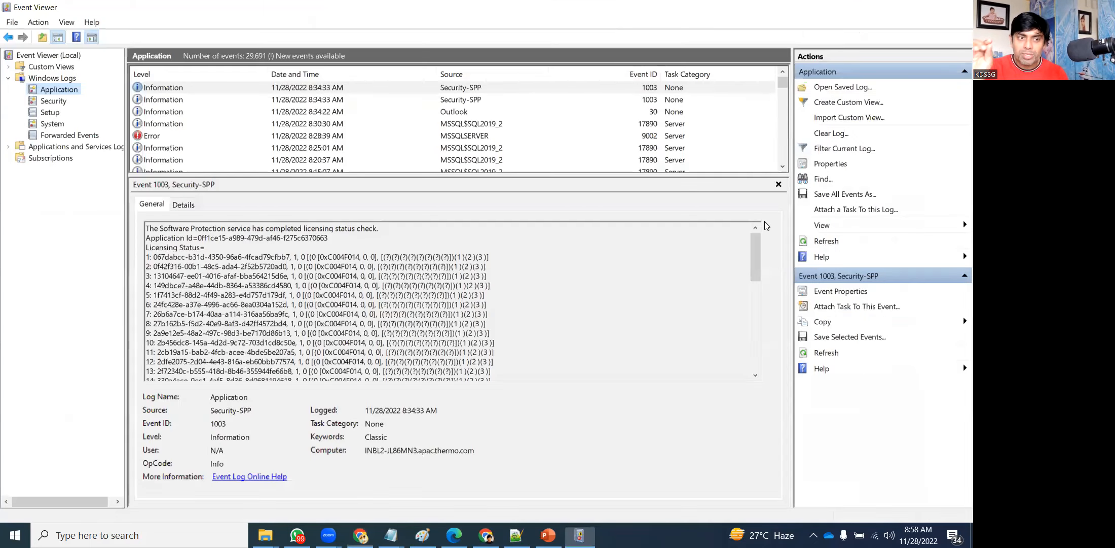
# Close Event Viewer with Alt+F4 to get back to the Azure deployment page.
pyautogui.hotkey('alt', 'F4')
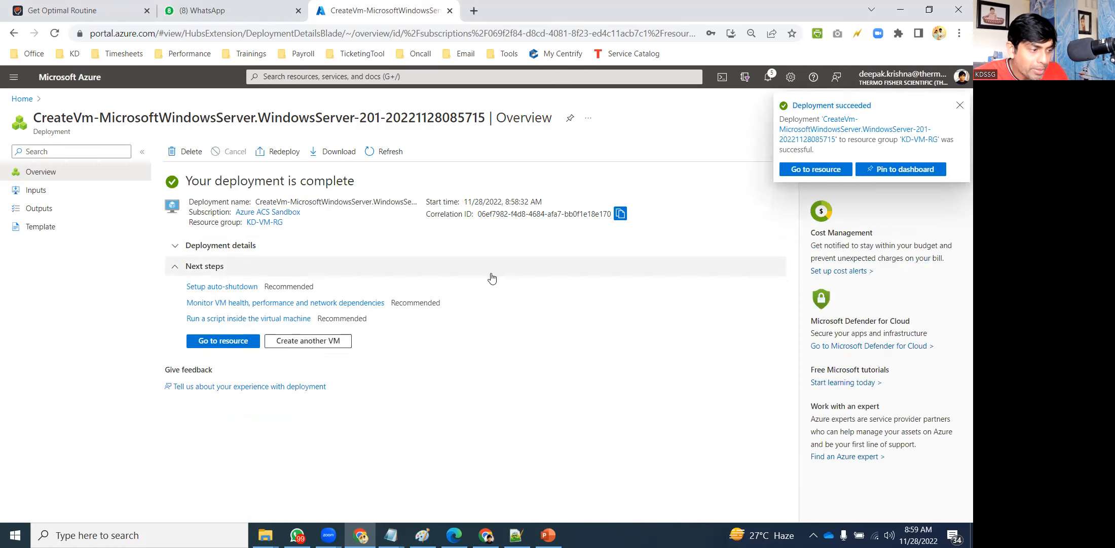
# Start another VM in resource group KD-VM-RG and name it KD-VM2.
pyautogui.click(334, 340)
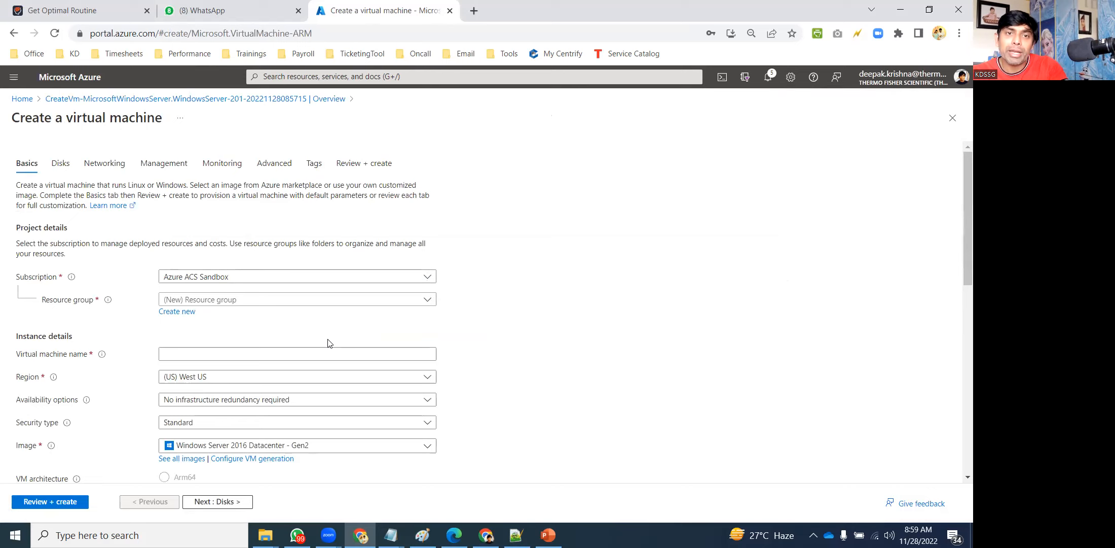
pyautogui.click(208, 300)
pyautogui.write('KD')
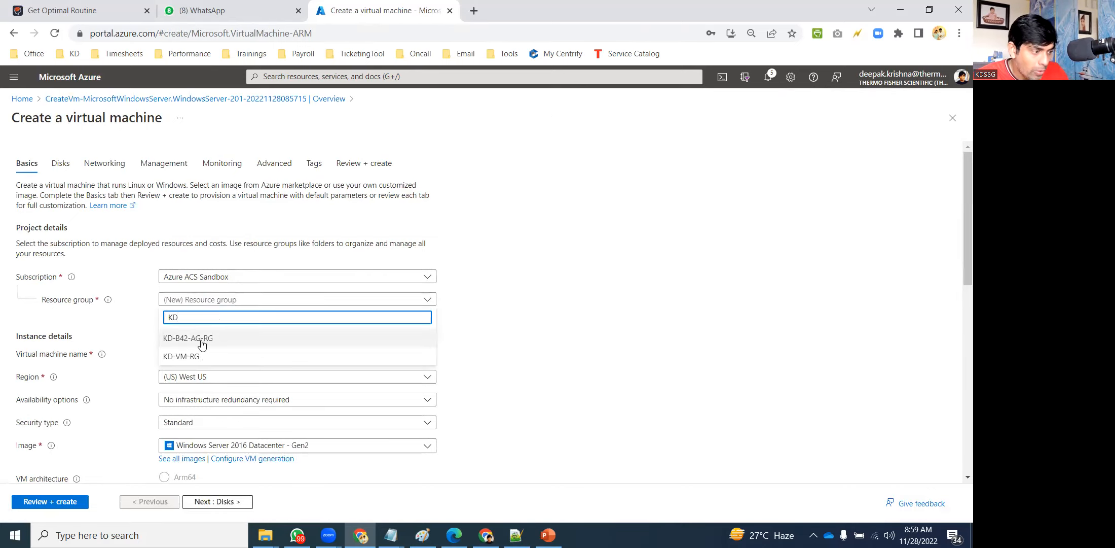
pyautogui.click(204, 357)
pyautogui.click(205, 358)
pyautogui.write('KD-VM2')
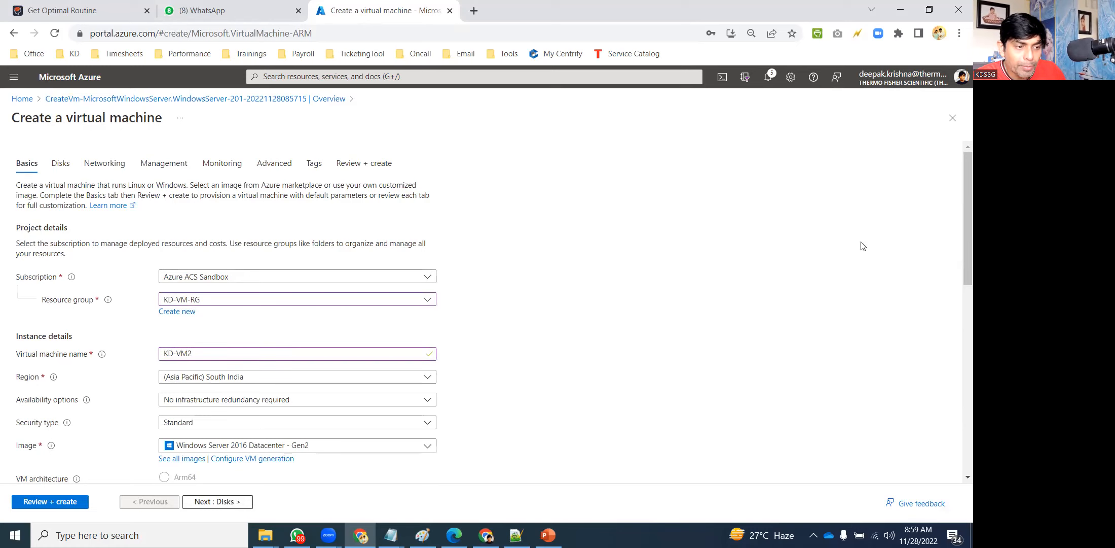
pyautogui.moveTo(960, 213); pyautogui.dragTo(722, 282)
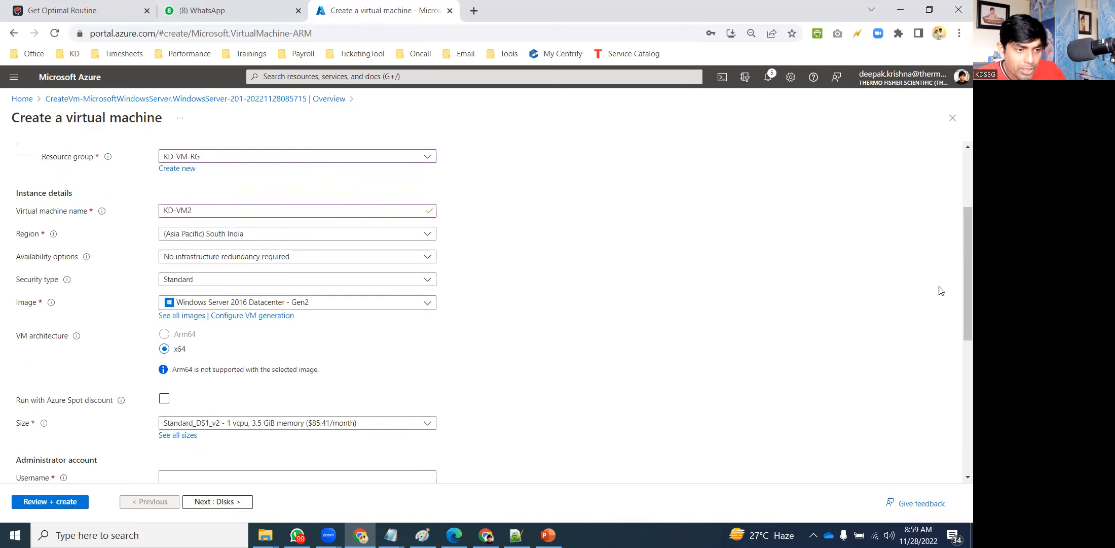
pyautogui.moveTo(968, 291); pyautogui.dragTo(968, 387)
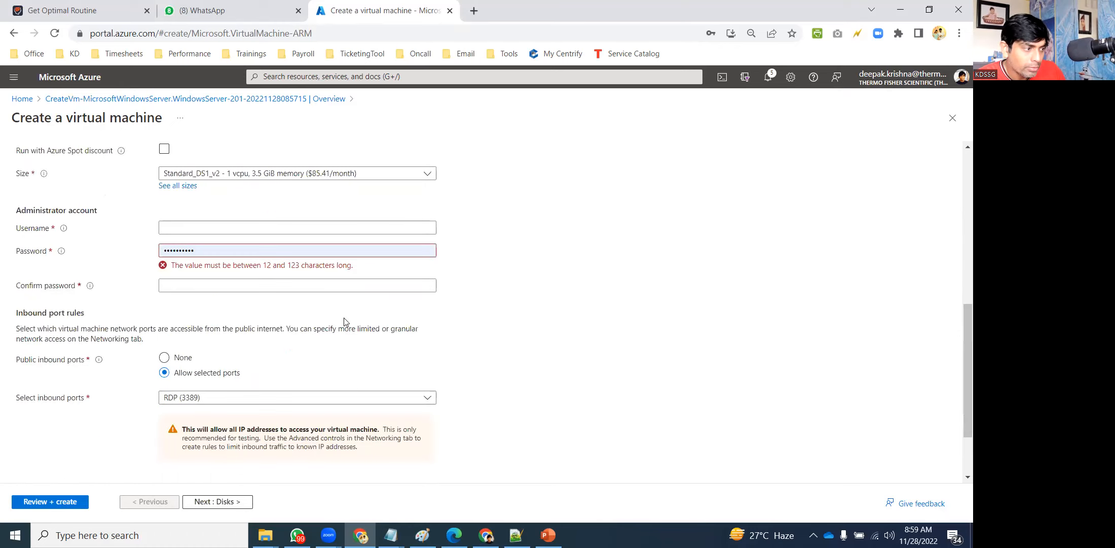
# Fill in the administrator username, password and password confirmation.
pyautogui.click(173, 229)
pyautogui.write('kdssg')
pyautogui.press('Tab')
pyautogui.write('Kd')
pyautogui.write('•••••••••••')
pyautogui.press('Tab')
pyautogui.write('•••••••')
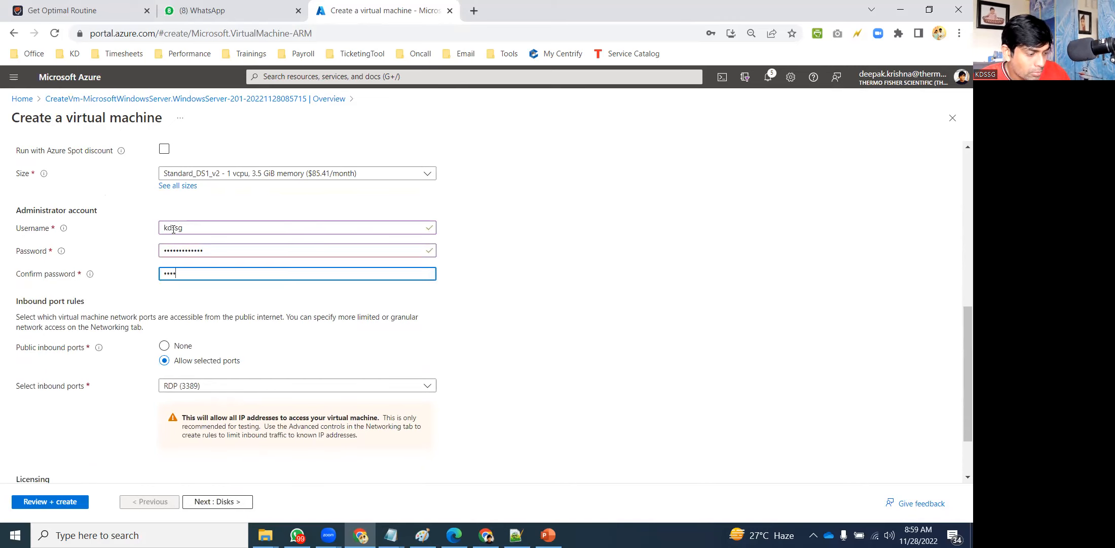
pyautogui.write('••••••')
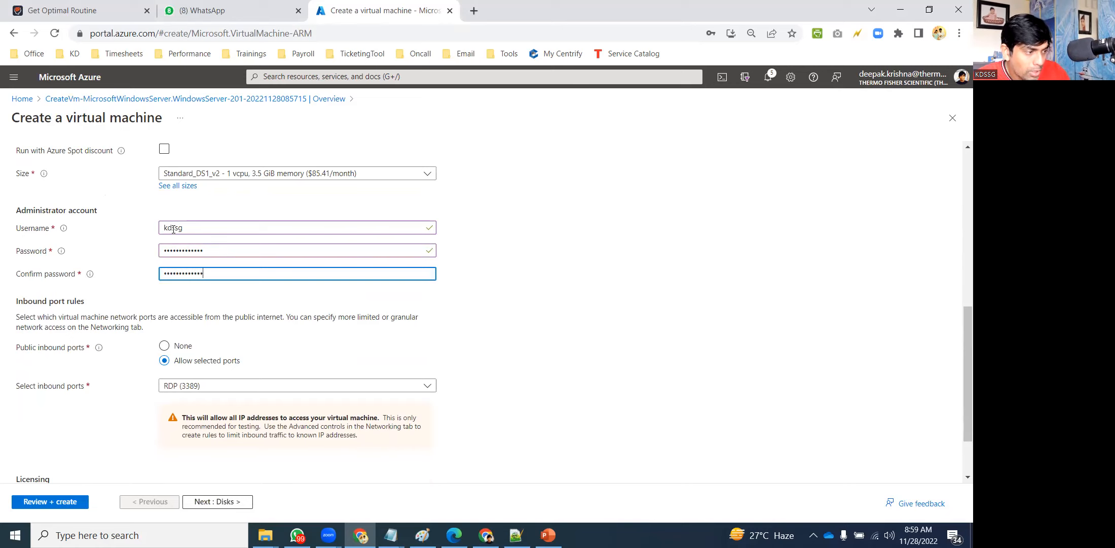
pyautogui.click(770, 287)
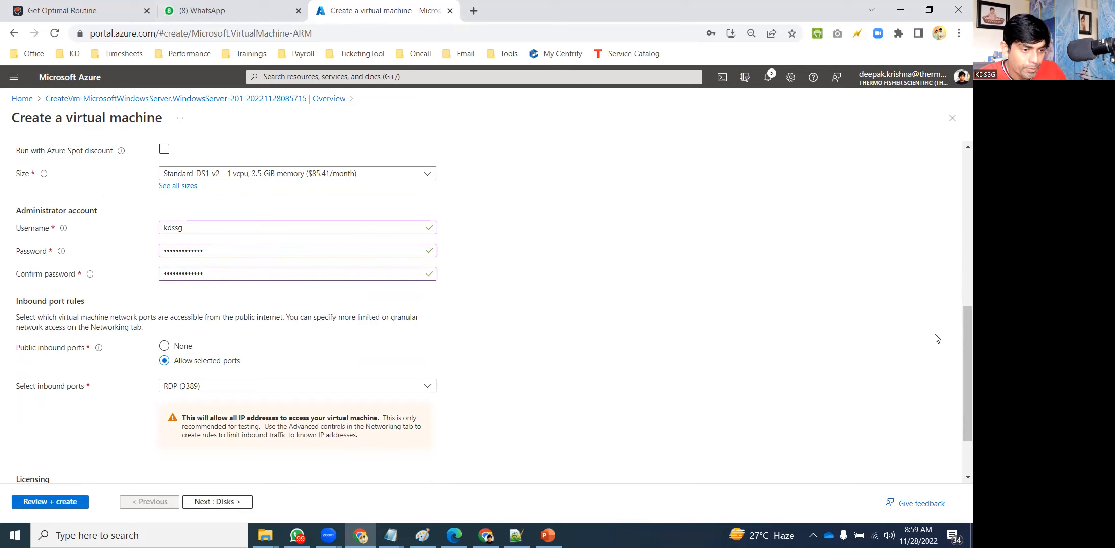
pyautogui.scroll(8, 960, 338)
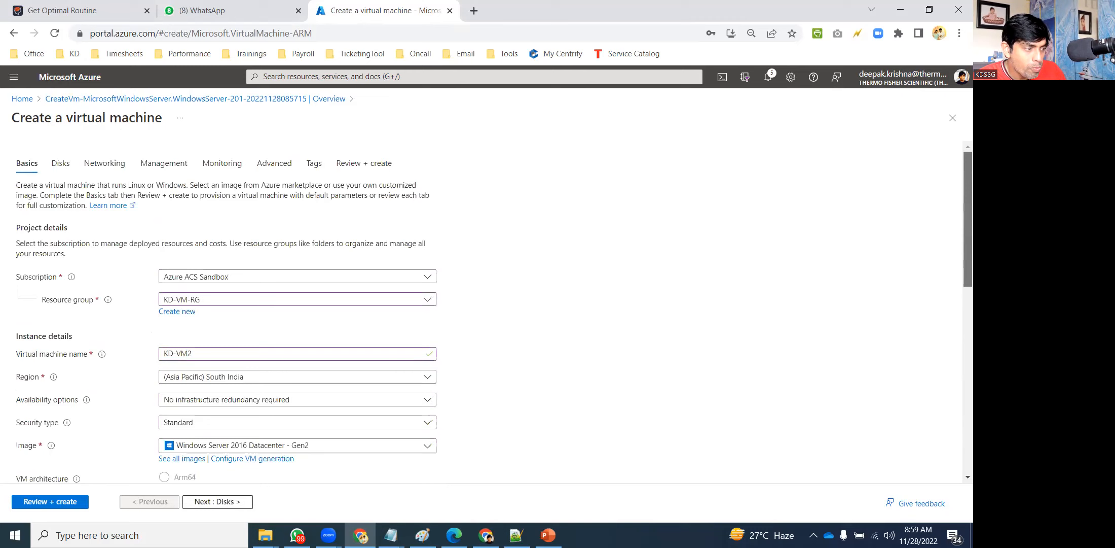
# Set the network security group to Advanced and patch orchestration to Manual updates.
pyautogui.click(68, 163)
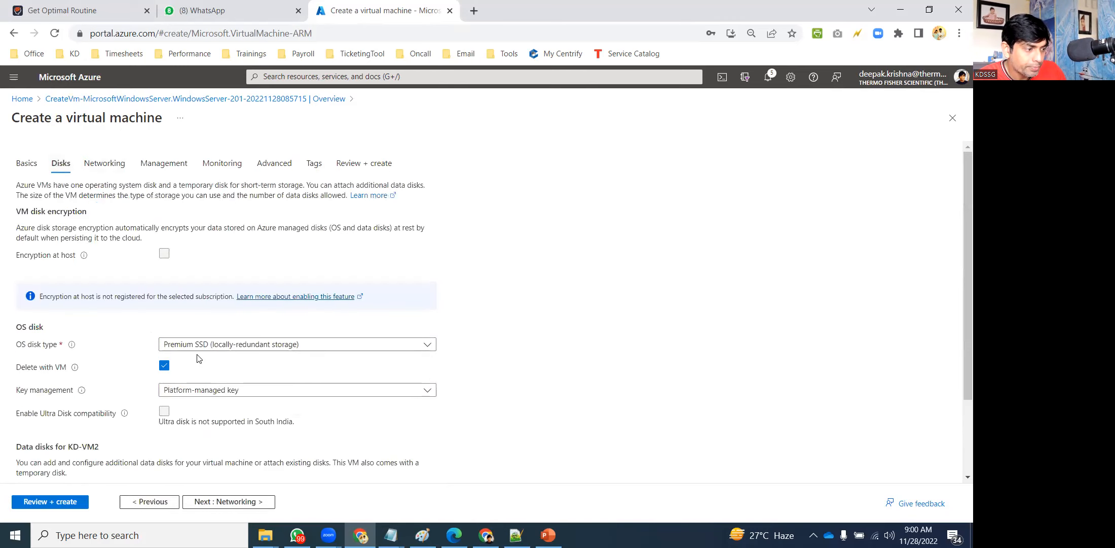
pyautogui.click(127, 163)
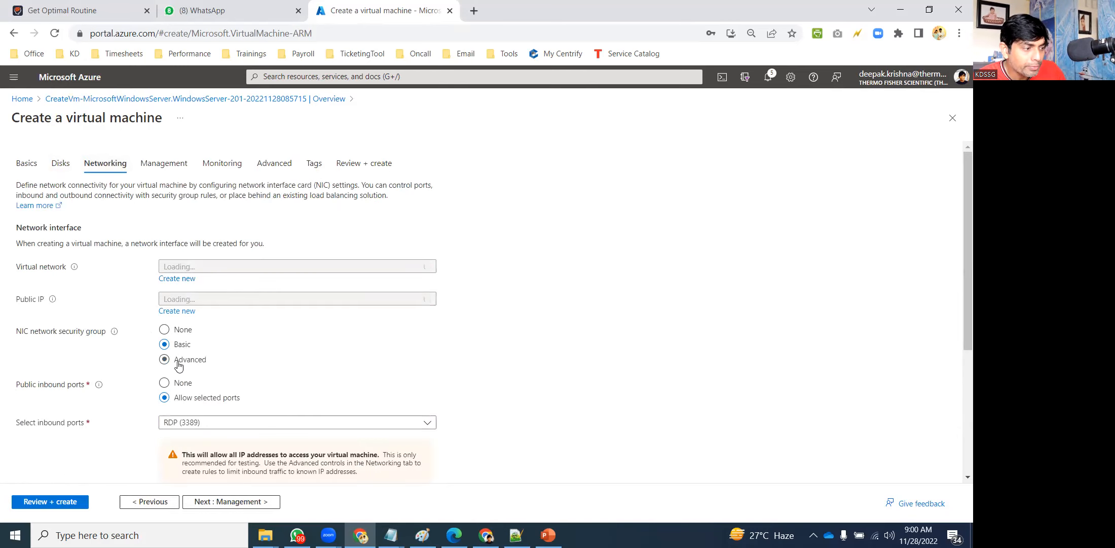
pyautogui.click(178, 391)
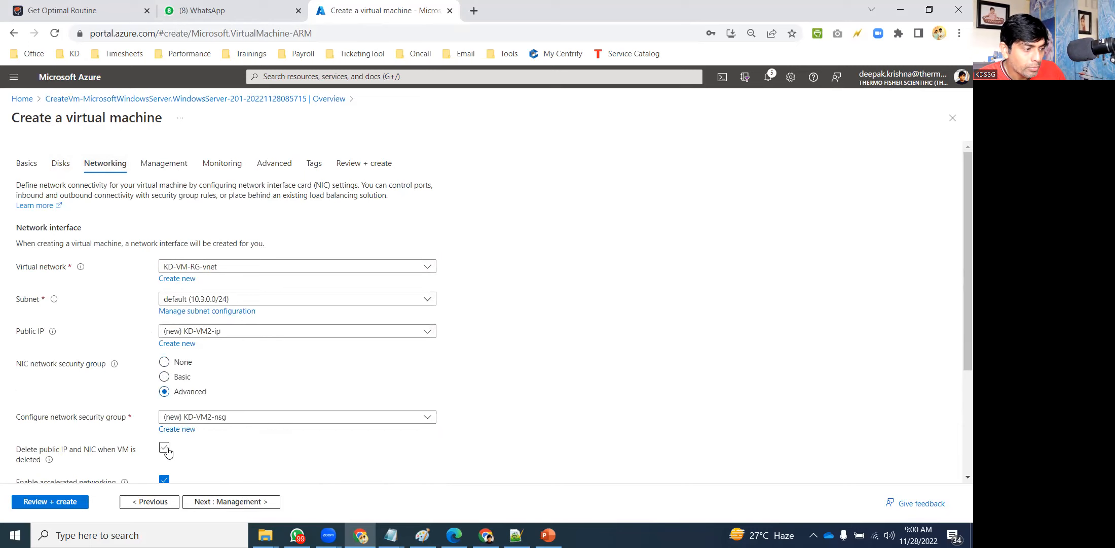
pyautogui.click(162, 166)
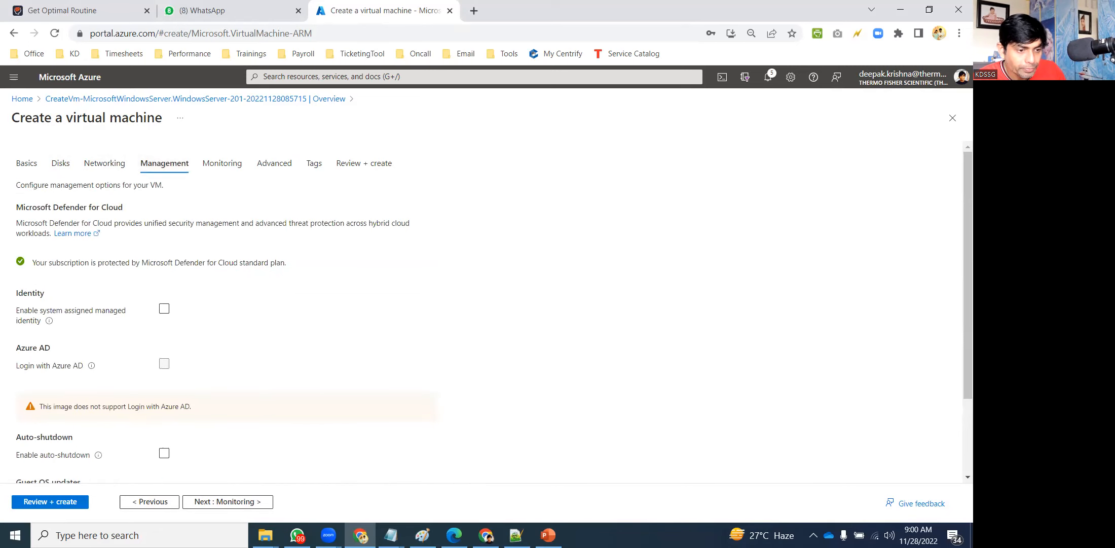
pyautogui.scroll(-3, 957, 446)
pyautogui.click(298, 438)
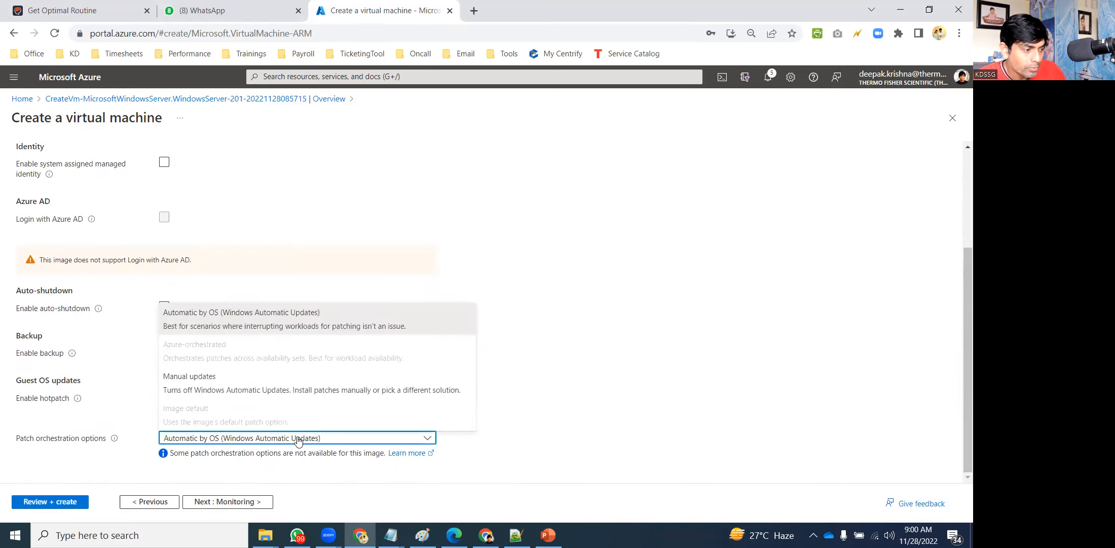
pyautogui.click(222, 379)
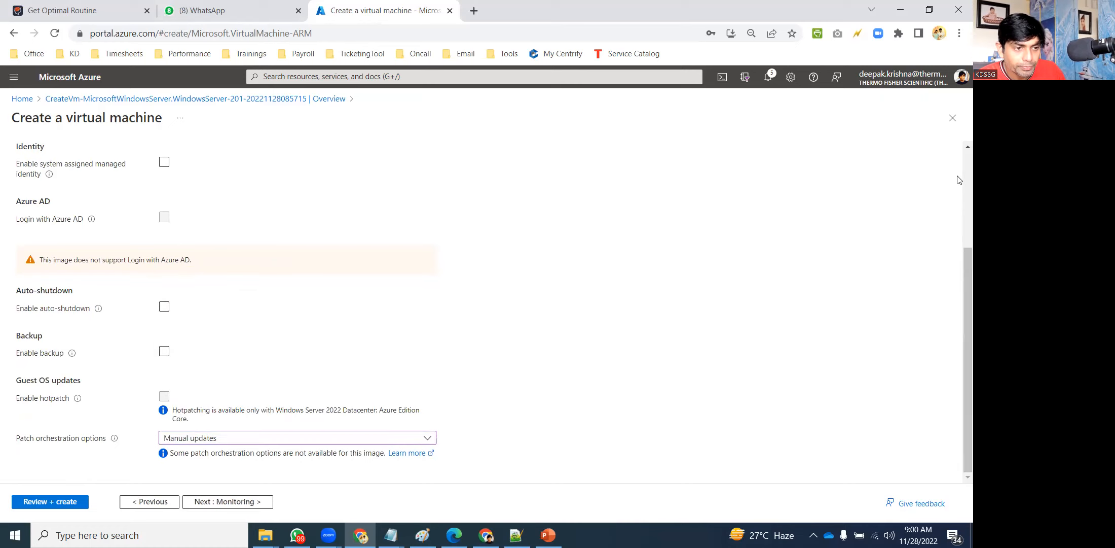
pyautogui.scroll(3, 960, 178)
# Disable boot diagnostics and go to the Review + create page.
pyautogui.click(223, 163)
pyautogui.click(164, 298)
pyautogui.click(369, 165)
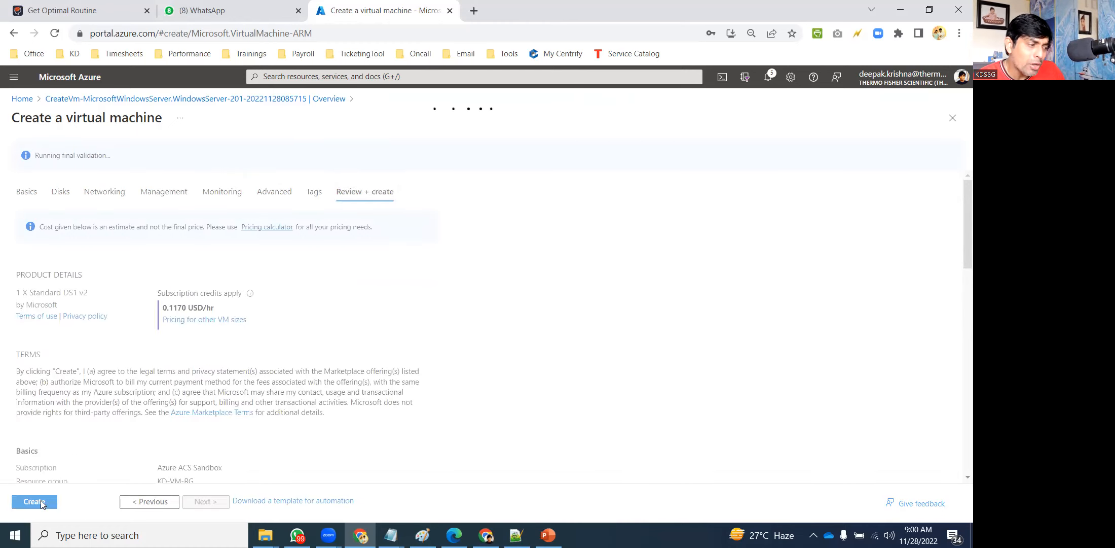
# Create KD-VM2, then open KD-VM1's Disks page from the KD-filtered Virtual machines list.
pyautogui.click(44, 502)
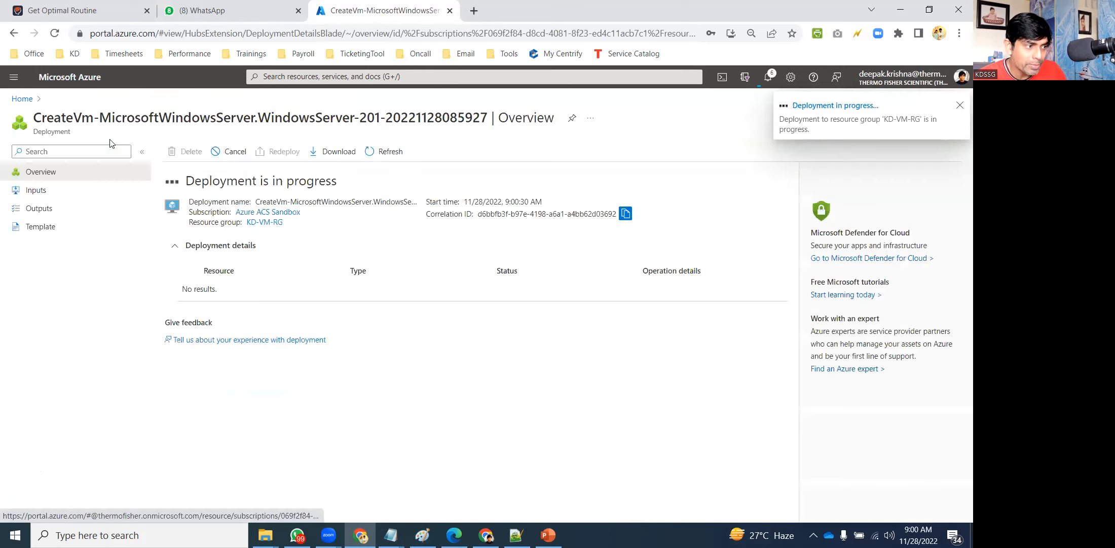
pyautogui.click(19, 100)
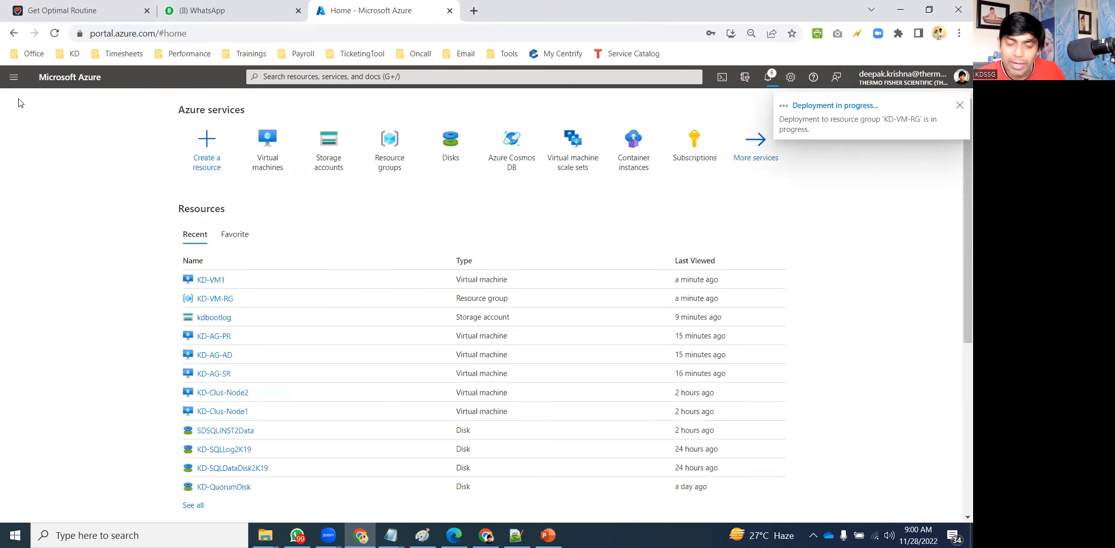
pyautogui.click(272, 161)
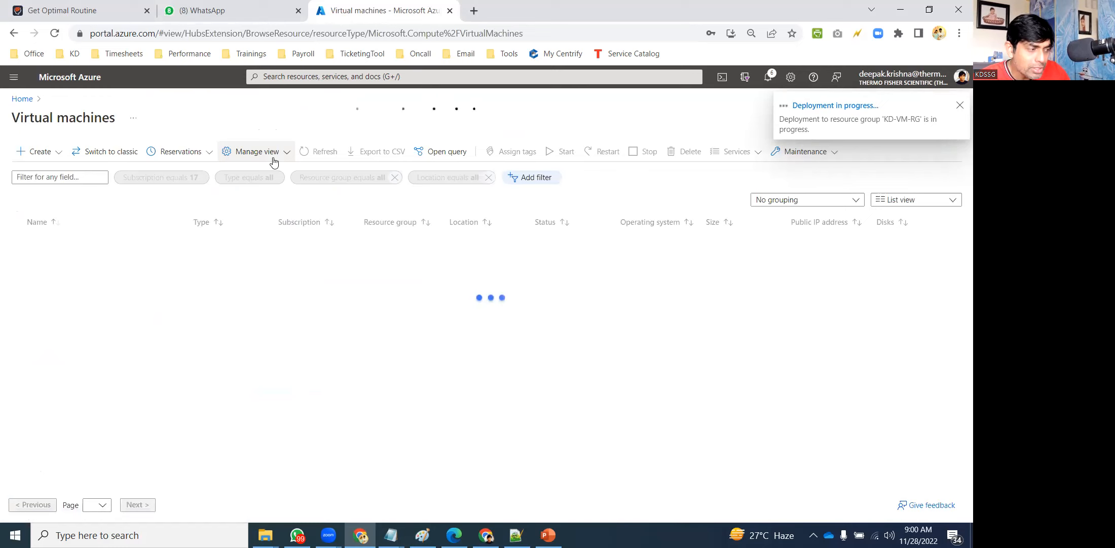
pyautogui.write('KD')
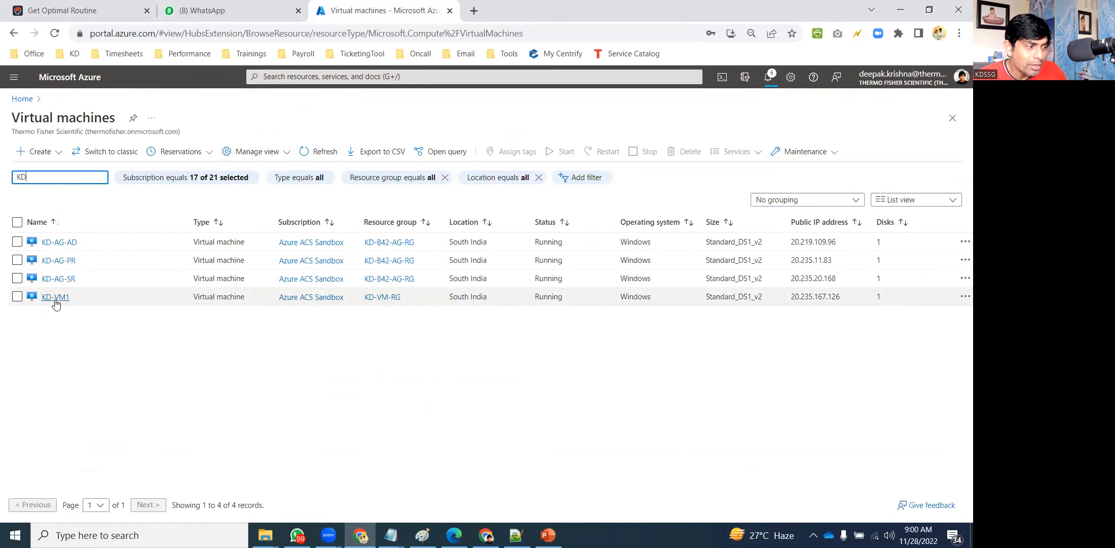
pyautogui.click(48, 299)
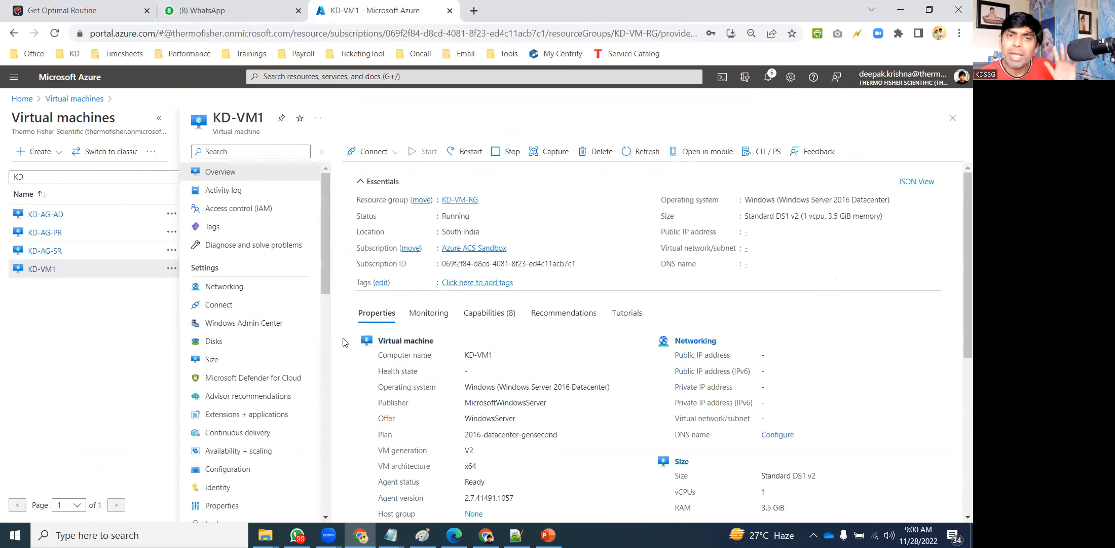
pyautogui.click(224, 343)
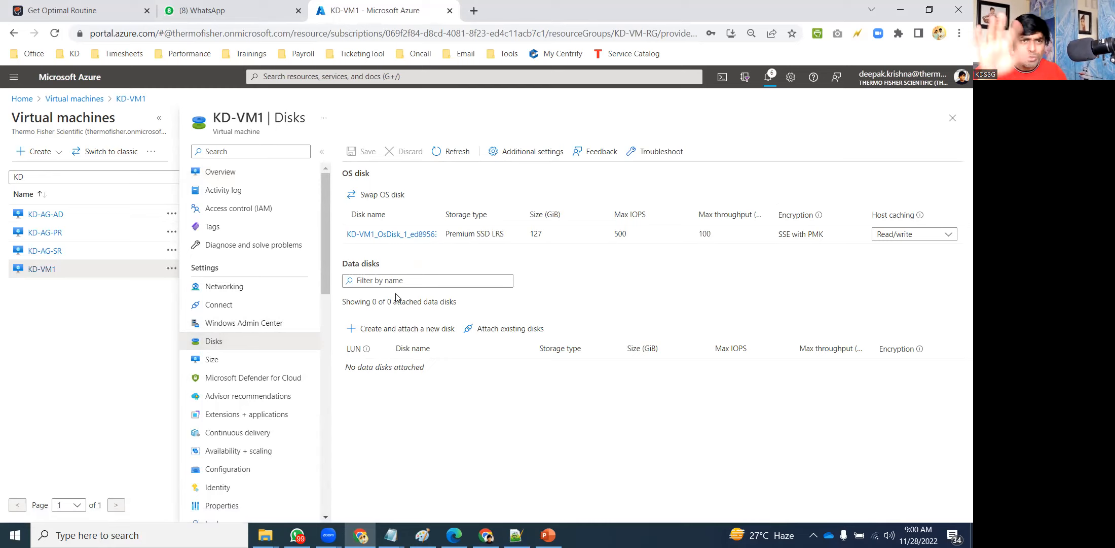
# Attach a new 32 GiB data disk named KD-VM1-Disk2 to KD-VM1 and save.
pyautogui.click(410, 330)
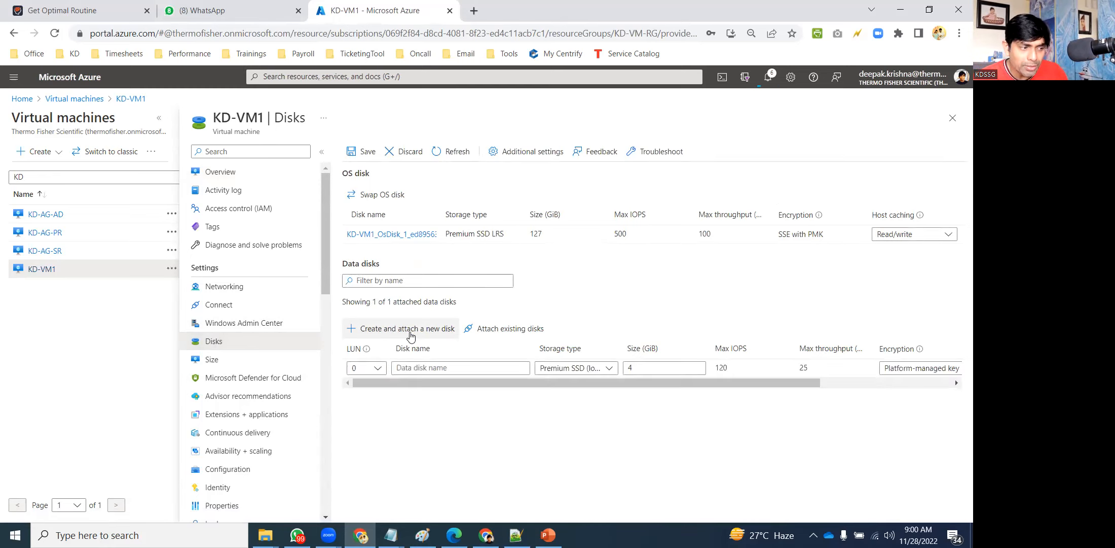
pyautogui.write('MyO')
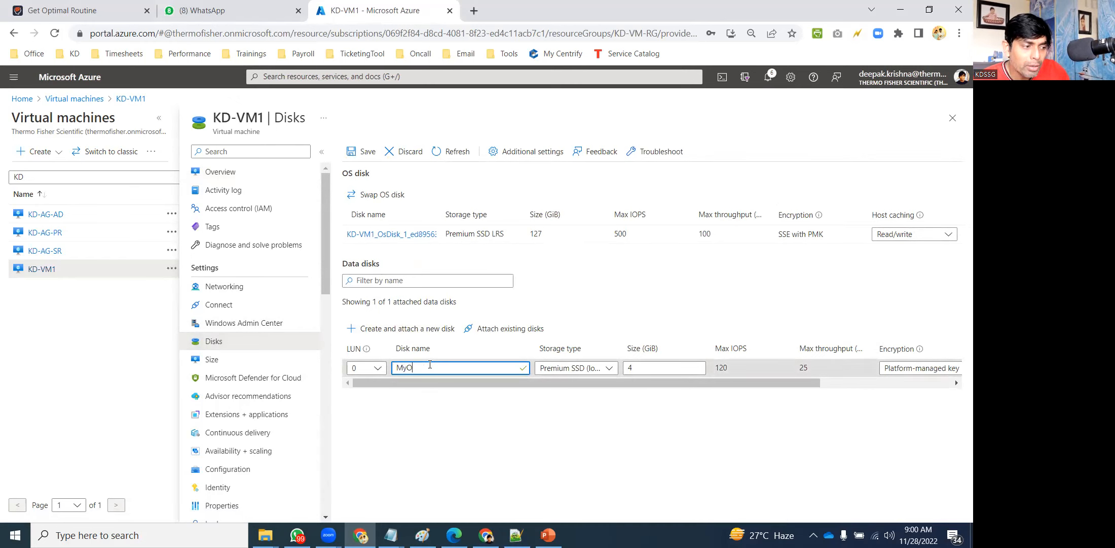
pyautogui.hotkey('ctrl', 'a')
pyautogui.write('KD')
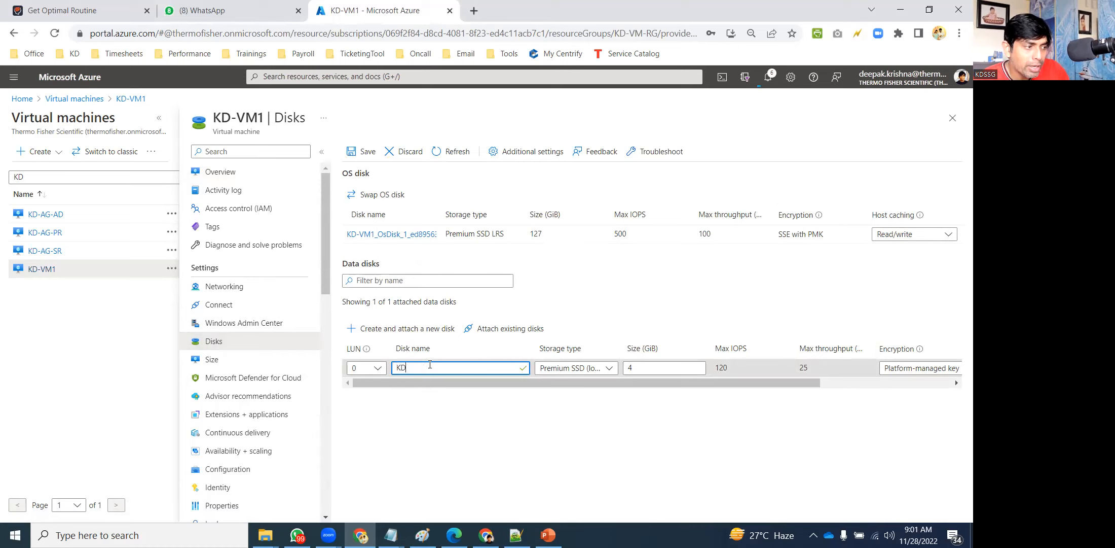
pyautogui.write('-VM1-Disk2')
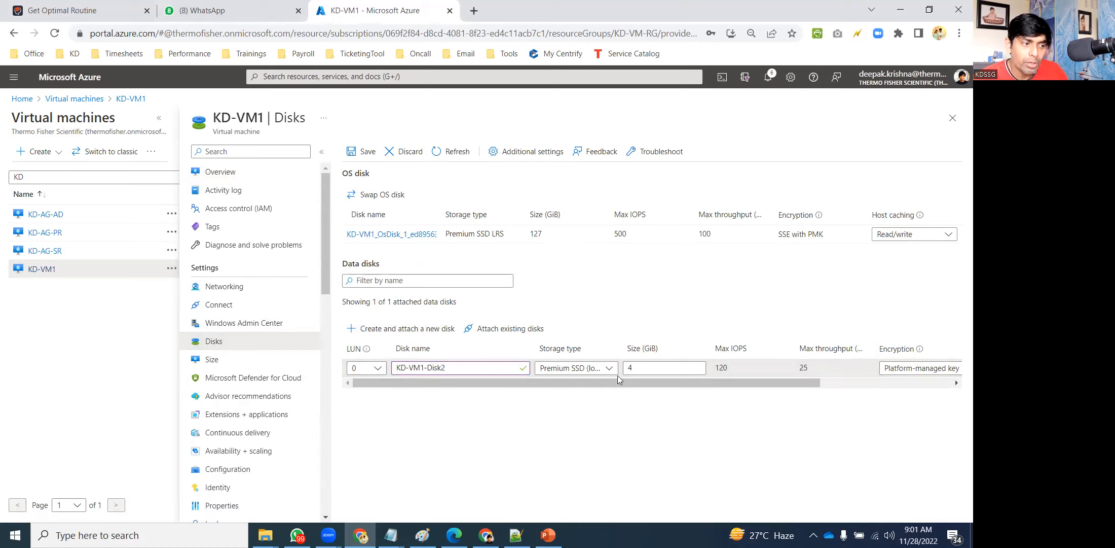
pyautogui.click(654, 368)
pyautogui.write('32')
pyautogui.click(751, 410)
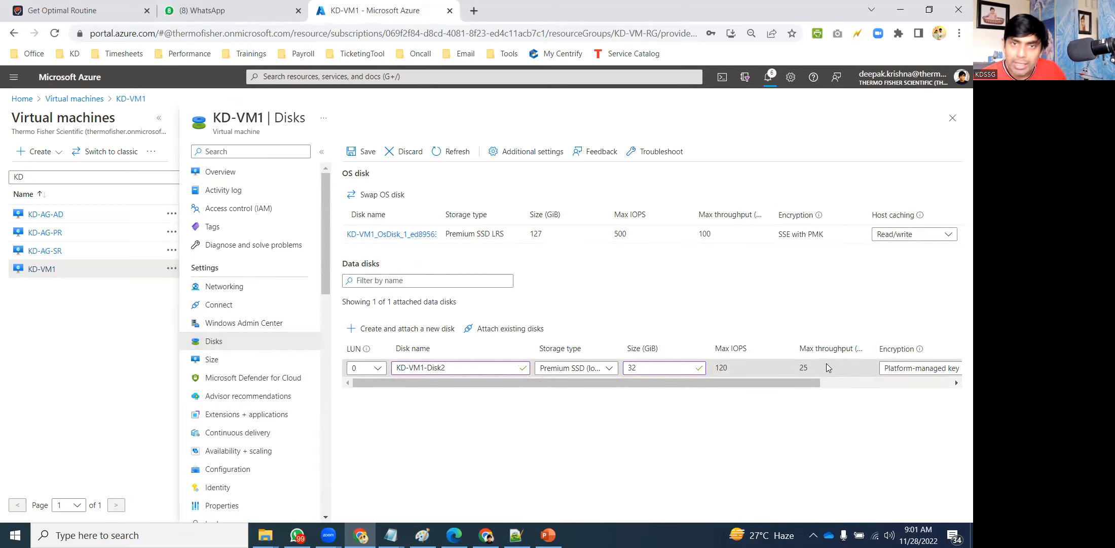
pyautogui.click(361, 153)
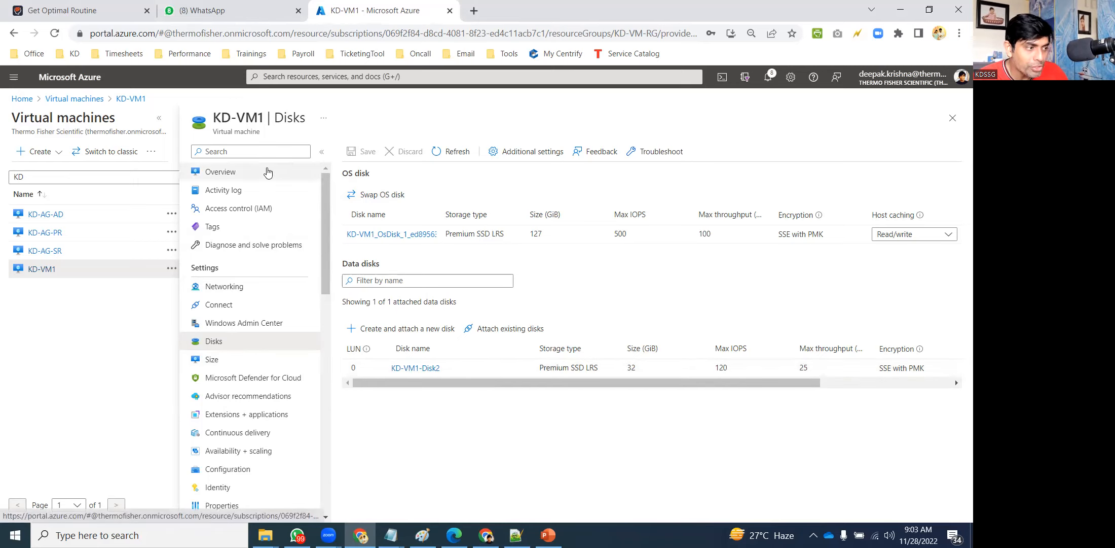
# Copy KD-VM1's public IP and connect to 20.235.167.126 via mstsc.
pyautogui.click(236, 179)
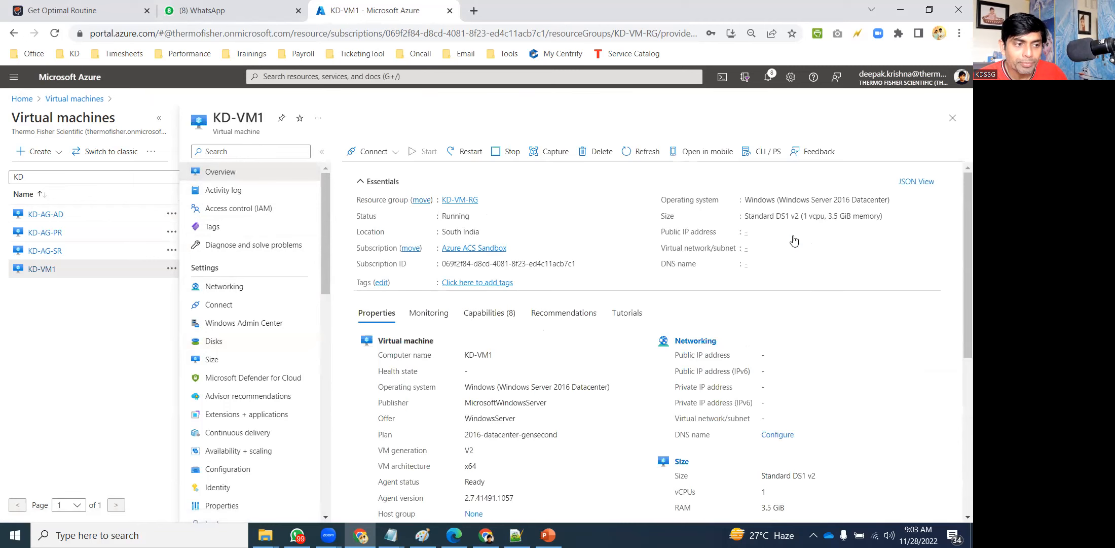
pyautogui.click(800, 232)
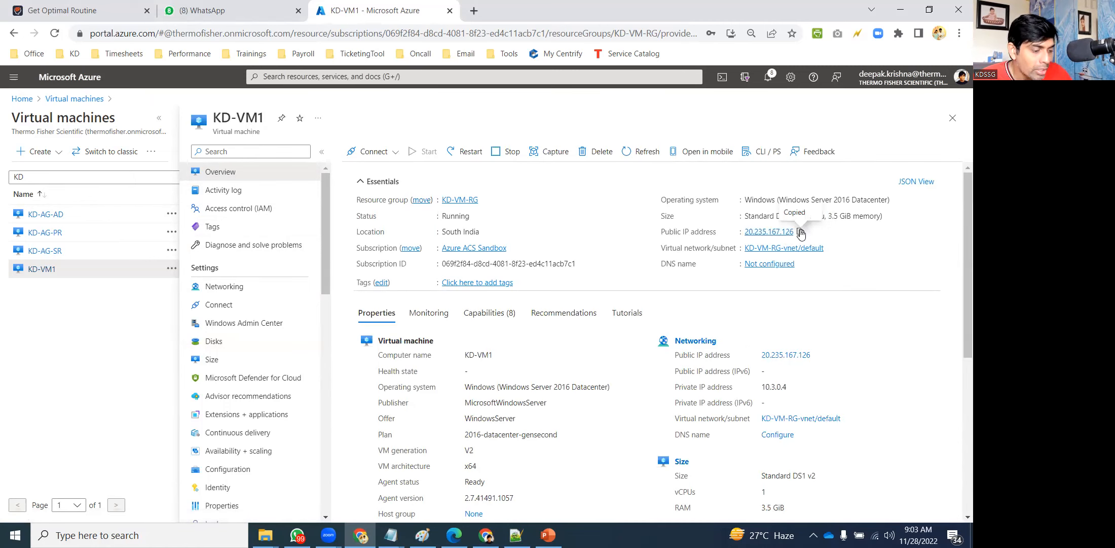
pyautogui.press('super+r')
pyautogui.write('mstsc')
pyautogui.press('Return')
pyautogui.hotkey('ctrl', 'v')
pyautogui.press('Return')
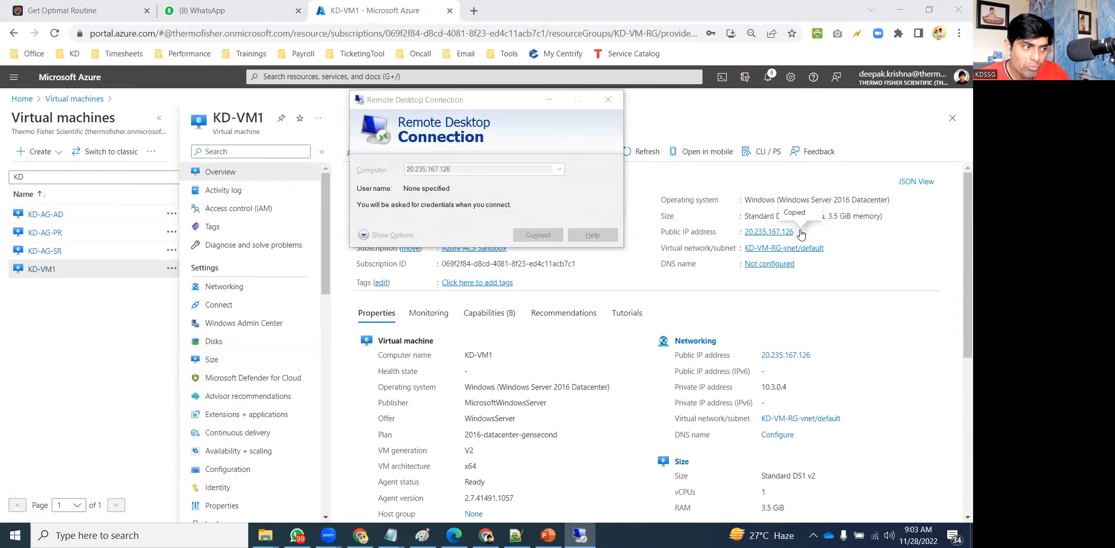
# Sign in with a different administrator account and accept the certificate warning.
pyautogui.click(391, 233)
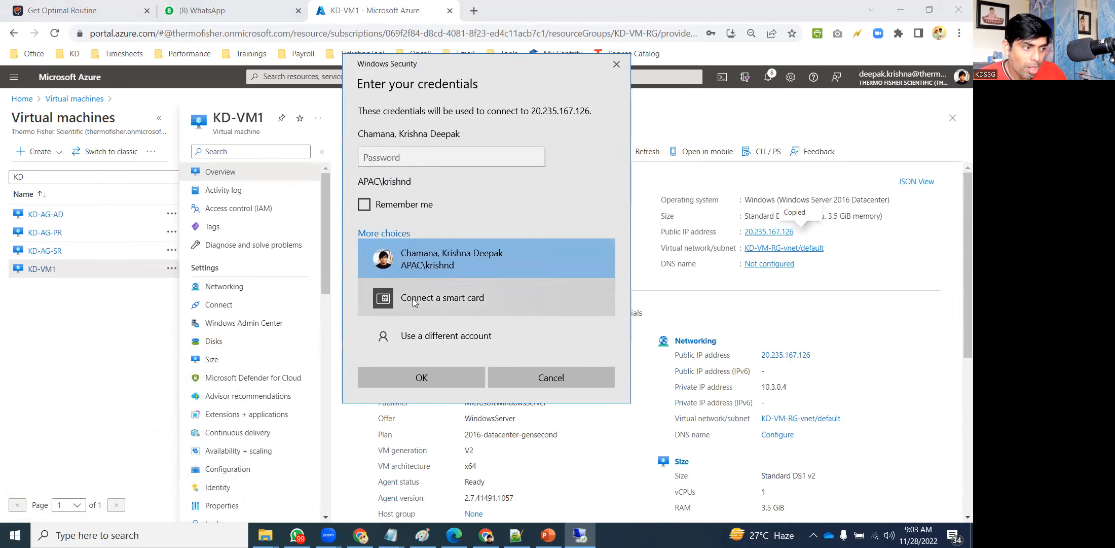
pyautogui.click(413, 339)
pyautogui.write('kdssg')
pyautogui.press('Tab')
pyautogui.write('*************')
pyautogui.press('Return')
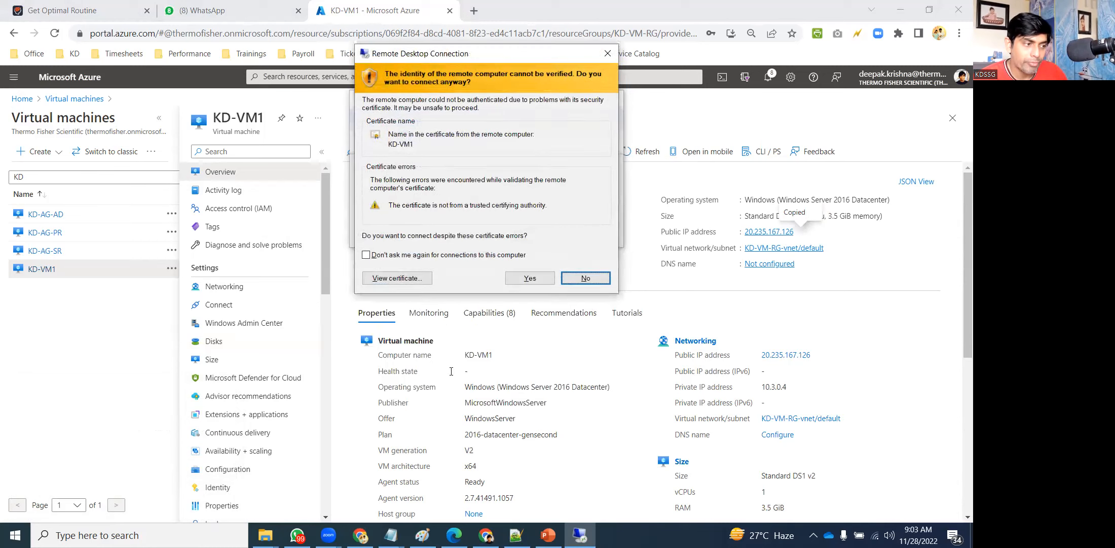
pyautogui.click(528, 278)
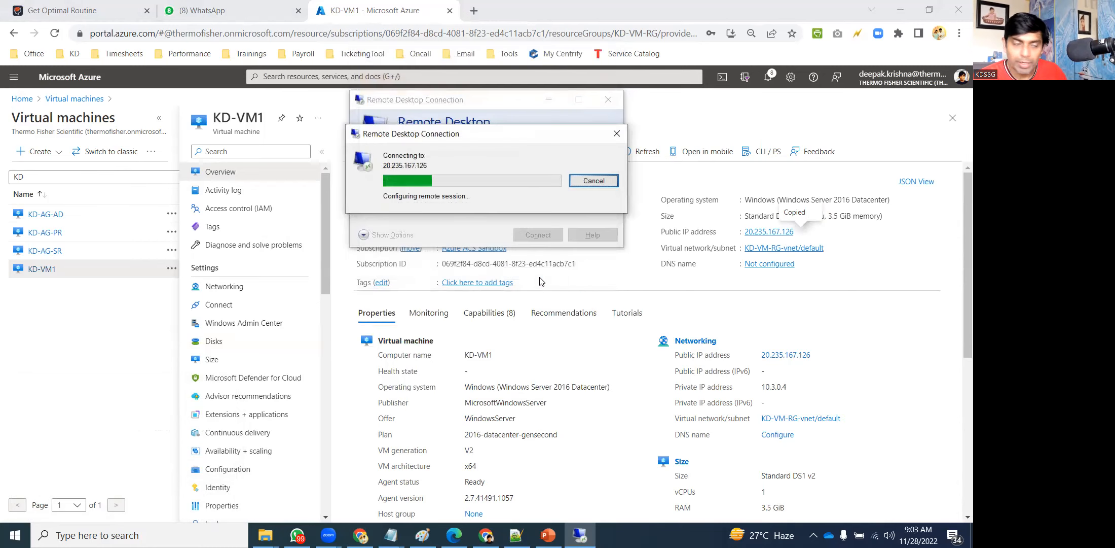
pyautogui.click(122, 325)
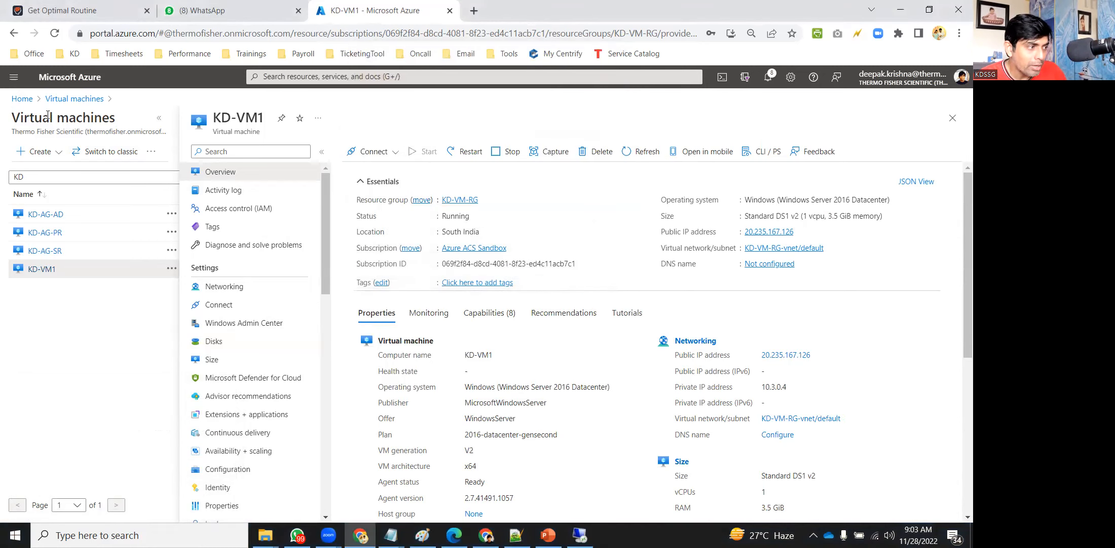
# Refresh the virtual machines list and open KD-VM2's Disks page.
pyautogui.click(76, 100)
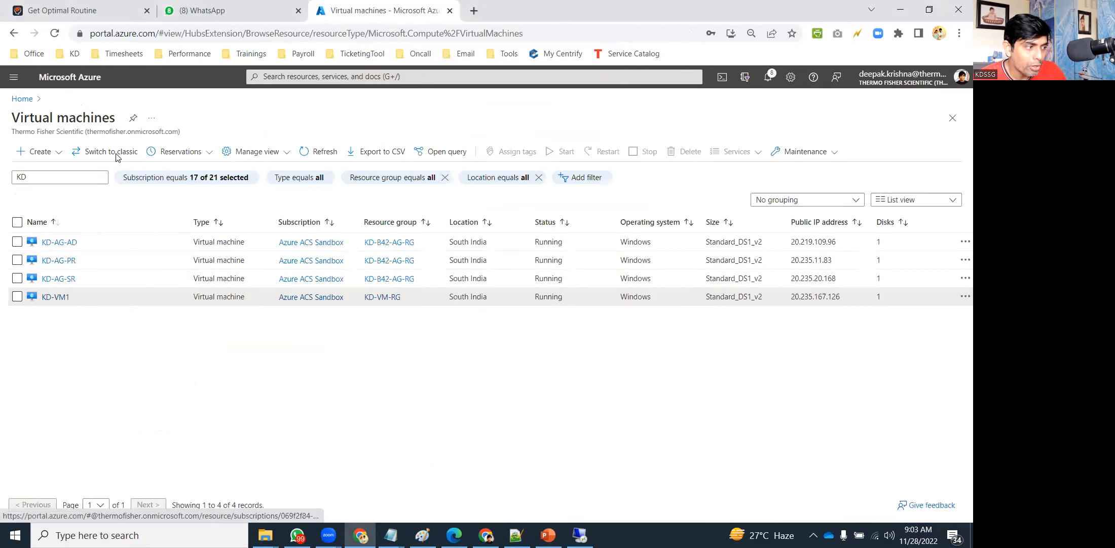
pyautogui.click(320, 152)
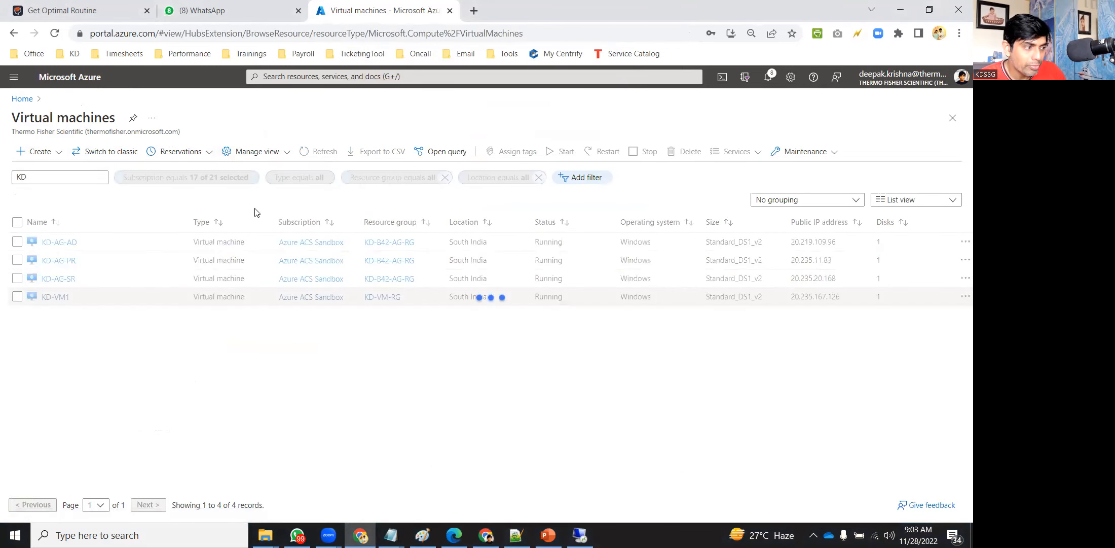
pyautogui.click(65, 315)
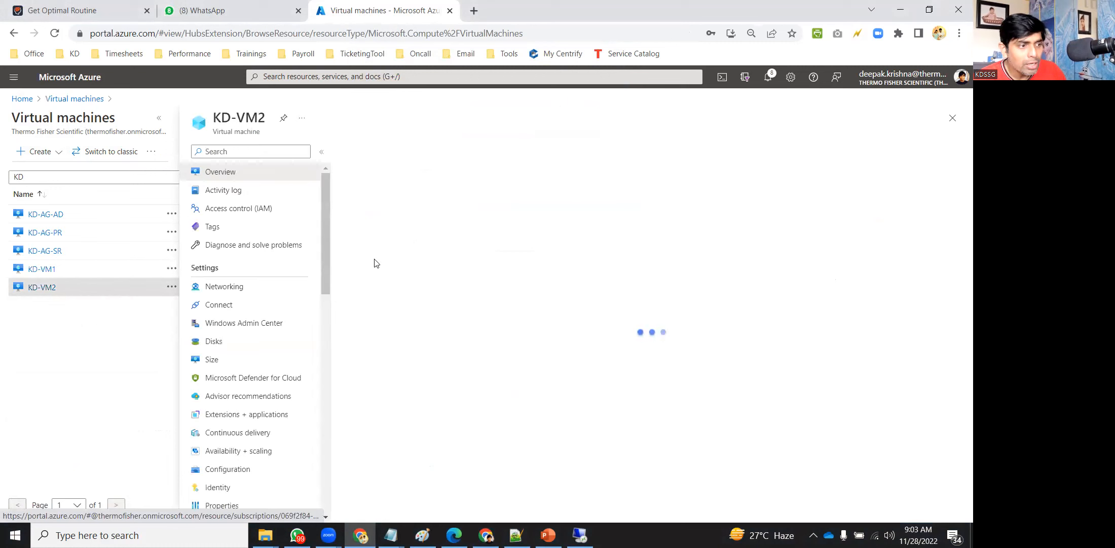
pyautogui.click(253, 349)
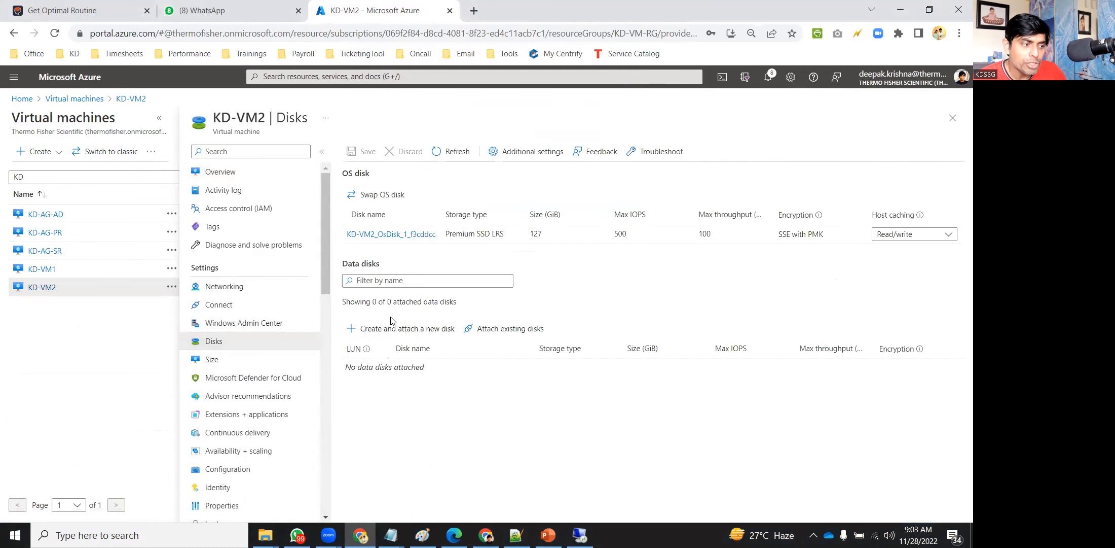
# Add a 32 GiB data disk named KDVM2-Disk2 to KD-VM2 and save it.
pyautogui.click(391, 329)
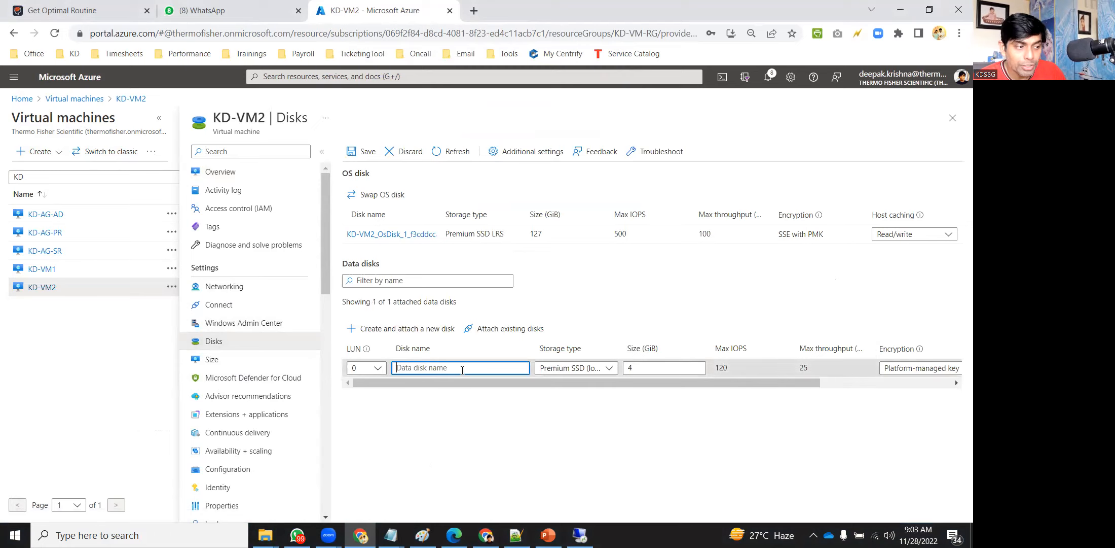
pyautogui.write('KDVM')
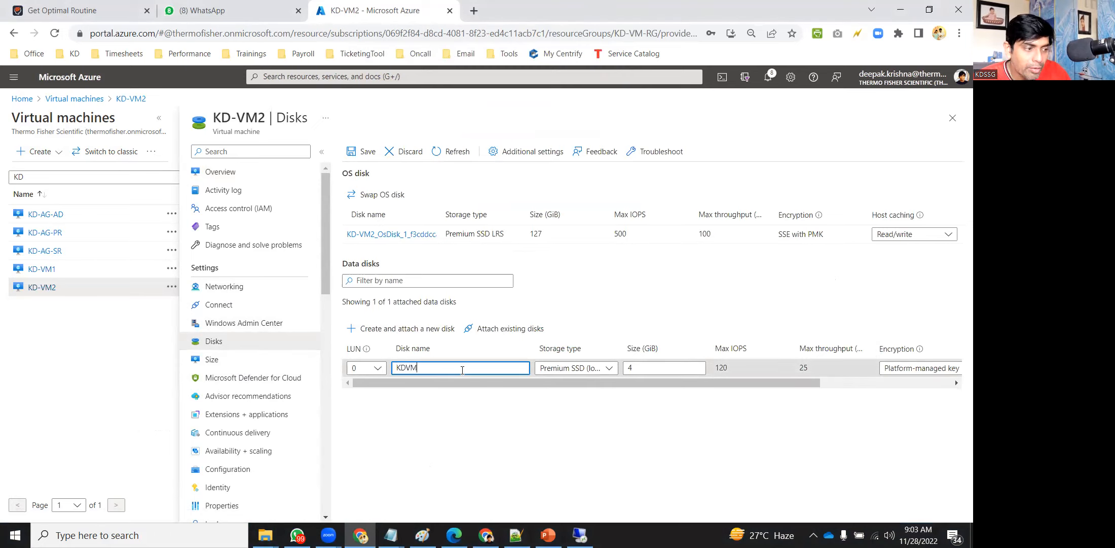
pyautogui.write('2-D')
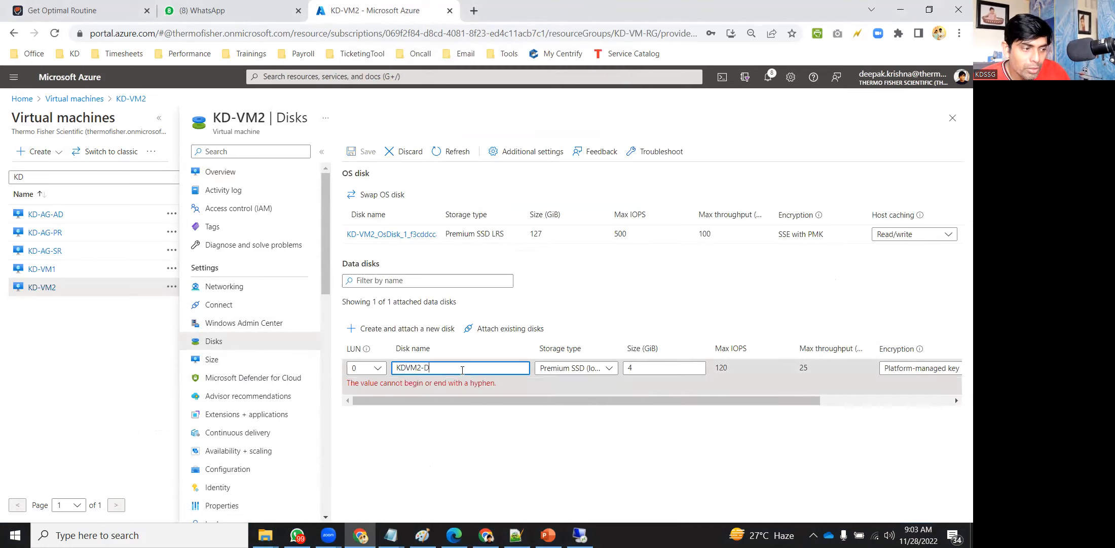
pyautogui.write('isk2')
pyautogui.click(653, 369)
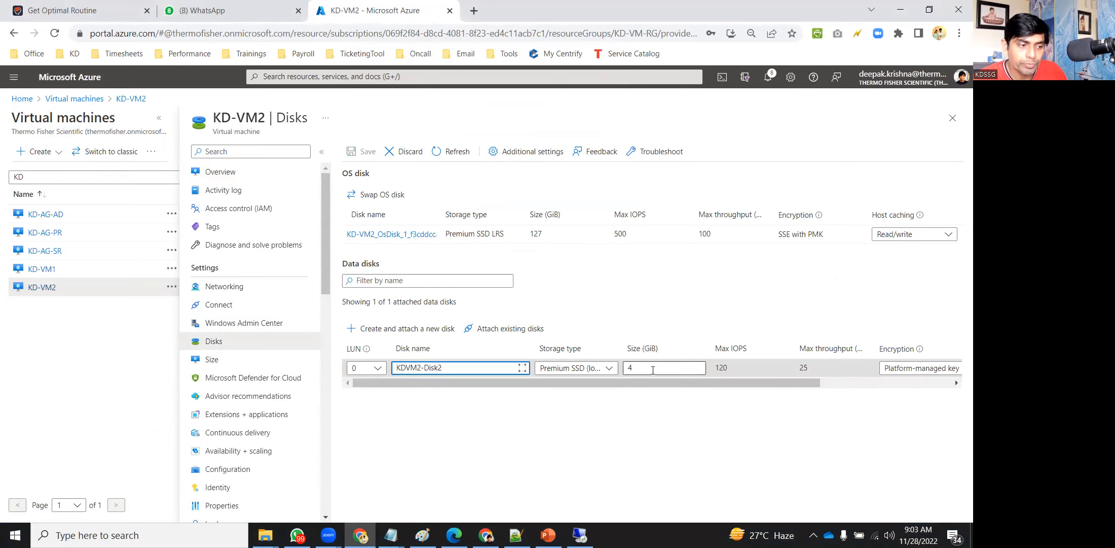
pyautogui.write('32')
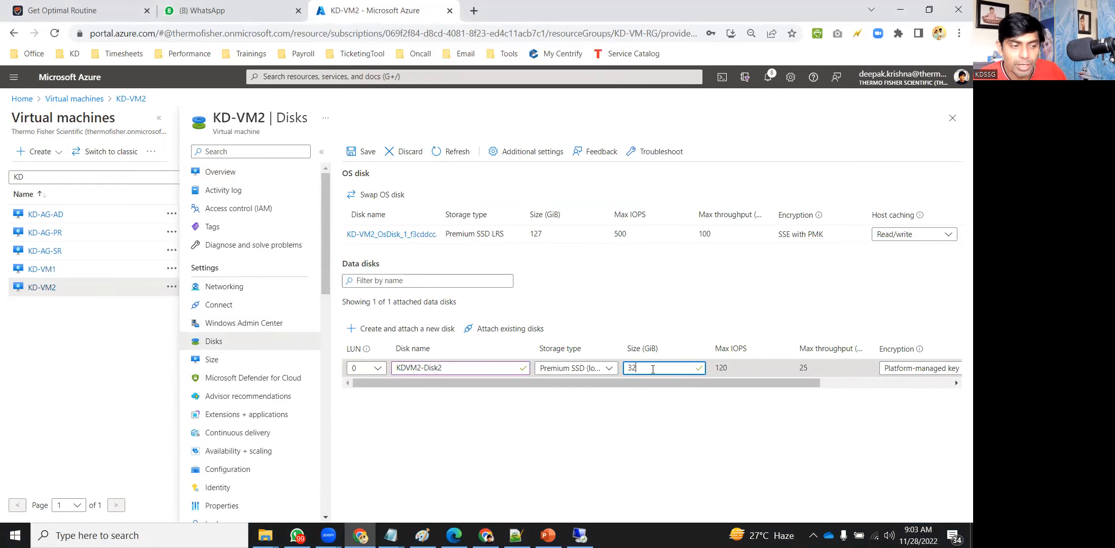
pyautogui.click(354, 152)
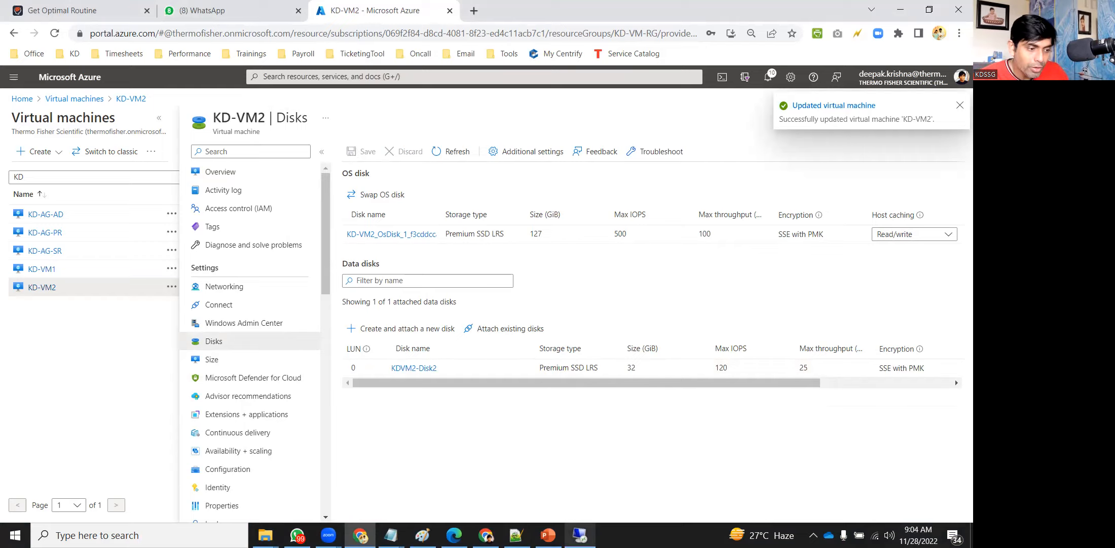
pyautogui.click(580, 535)
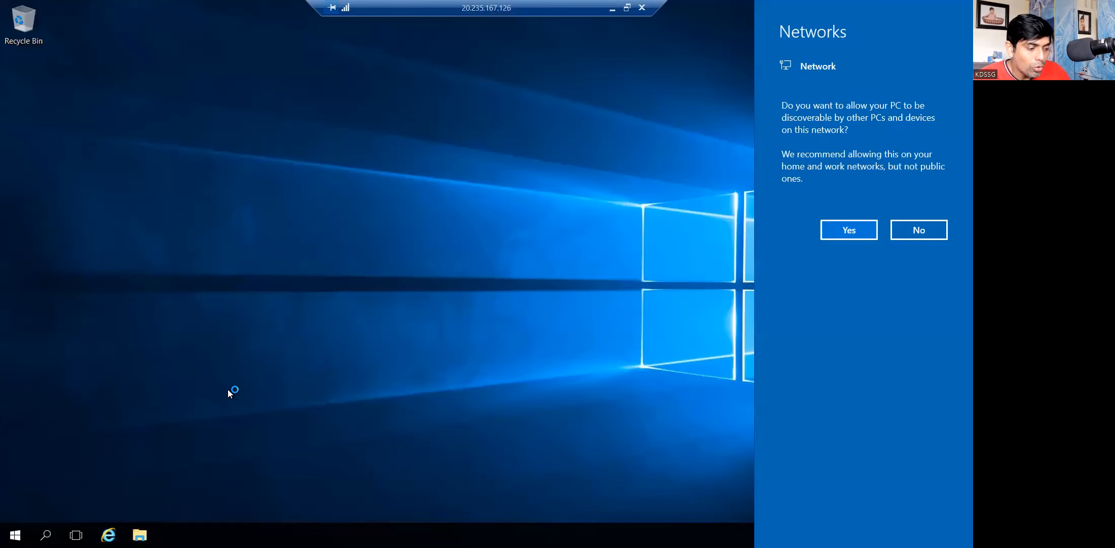
# Allow network discovery on the remote server and view its drives in This PC.
pyautogui.click(841, 230)
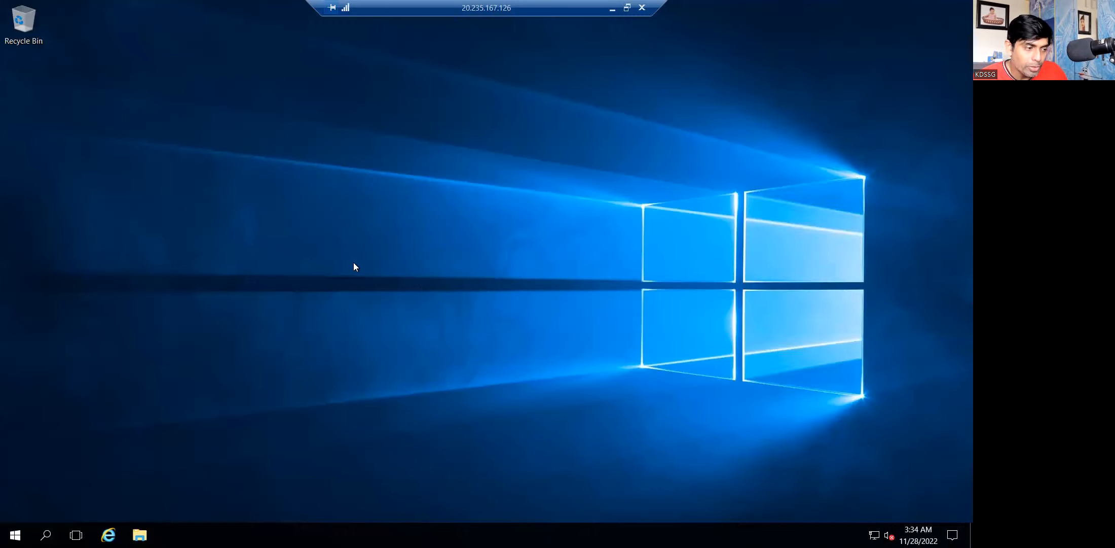
pyautogui.press('super+e')
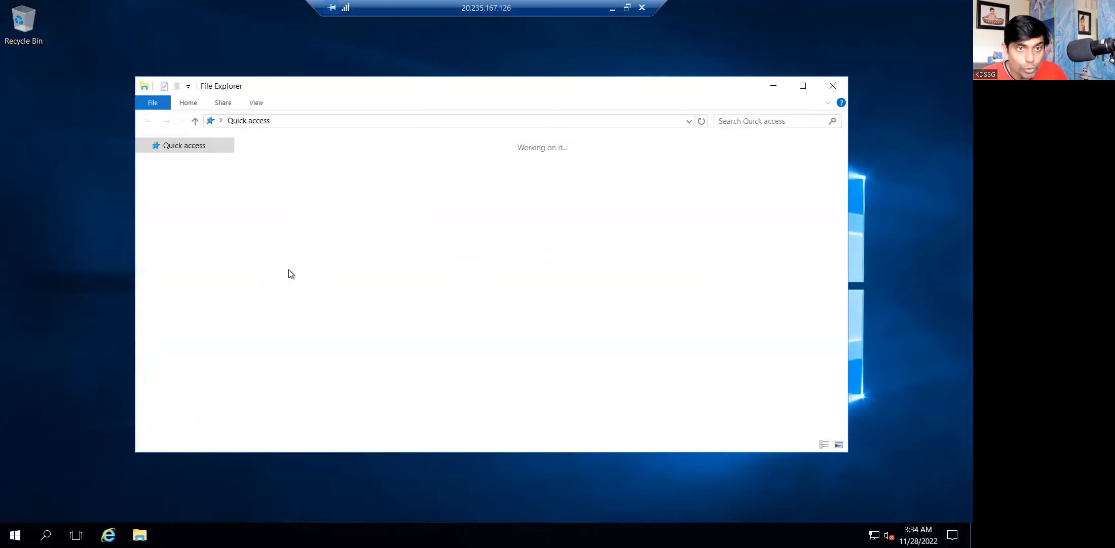
pyautogui.click(174, 236)
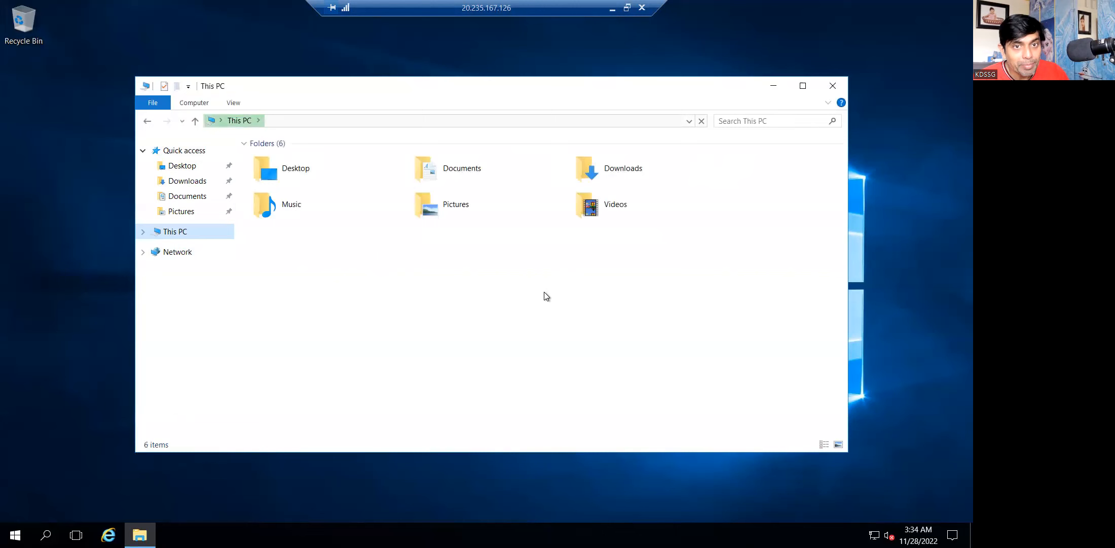
# Launch Disk Management with diskmgmt.msc from the Run prompt.
pyautogui.press('super+r')
pyautogui.write('di')
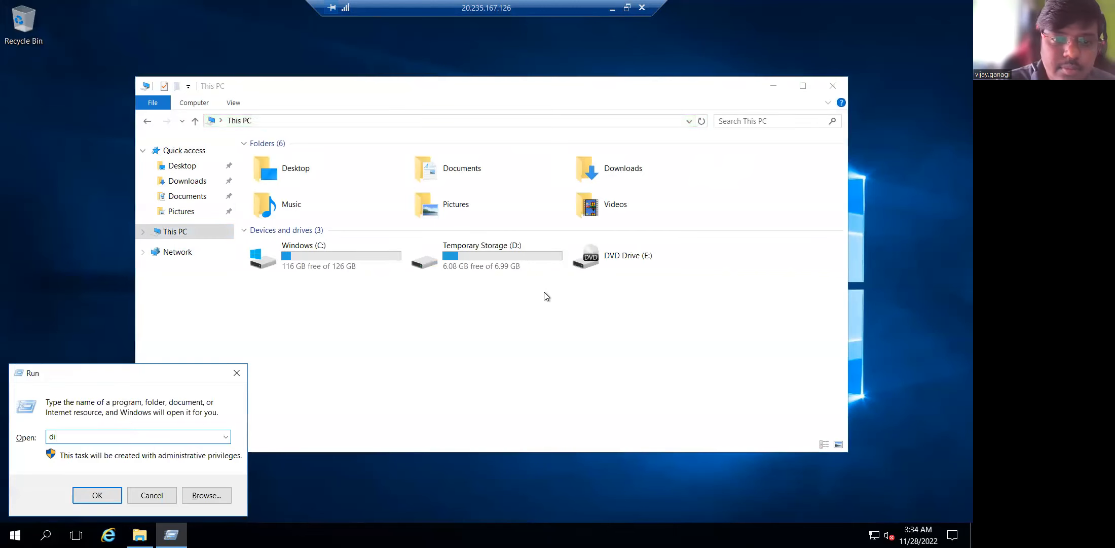
pyautogui.write('skmgmt.msc')
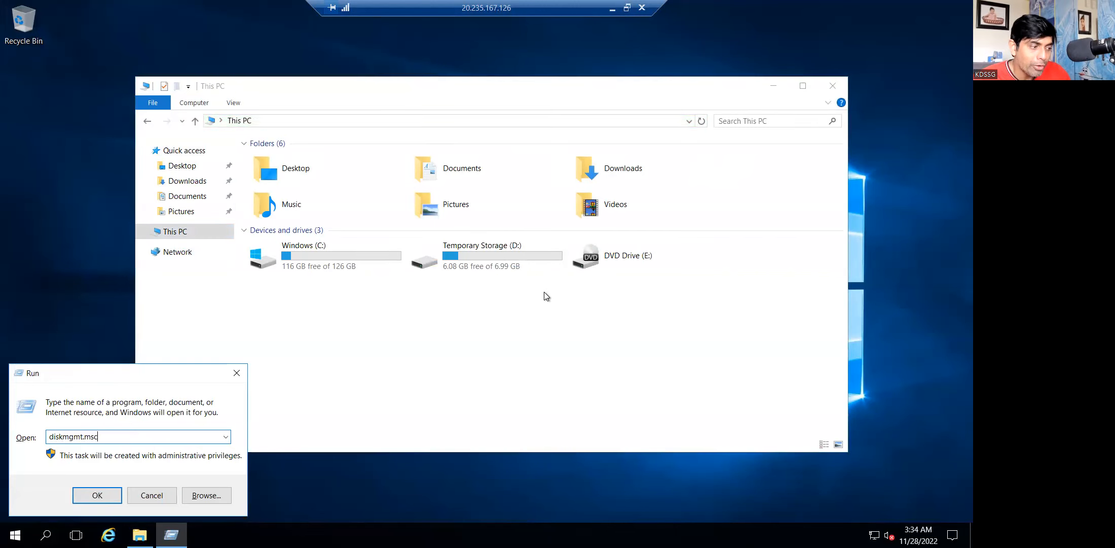
pyautogui.press('Return')
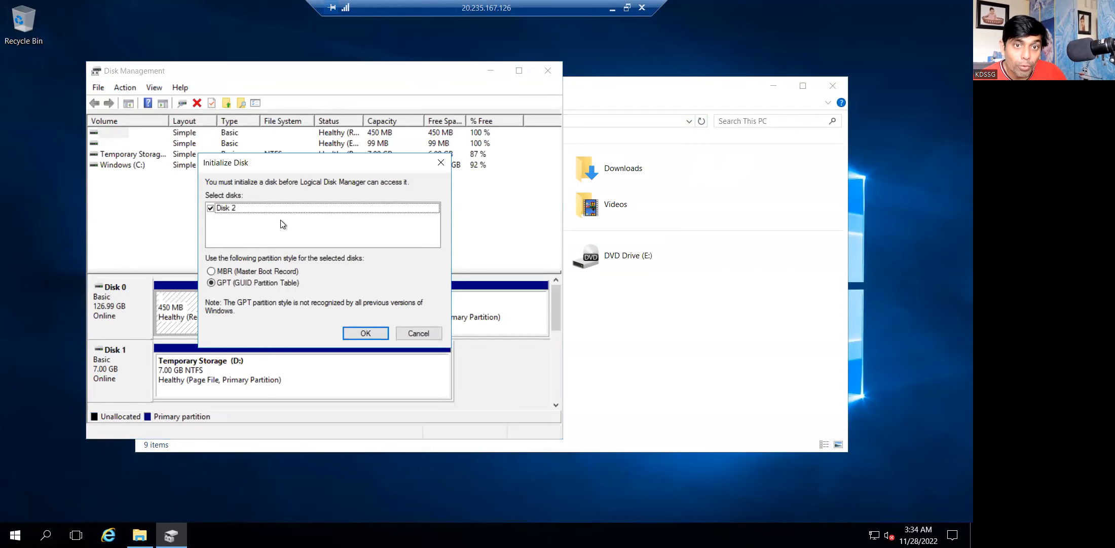
# Initialize Disk 2 as GPT and start a New Simple Volume on its unallocated space.
pyautogui.click(366, 332)
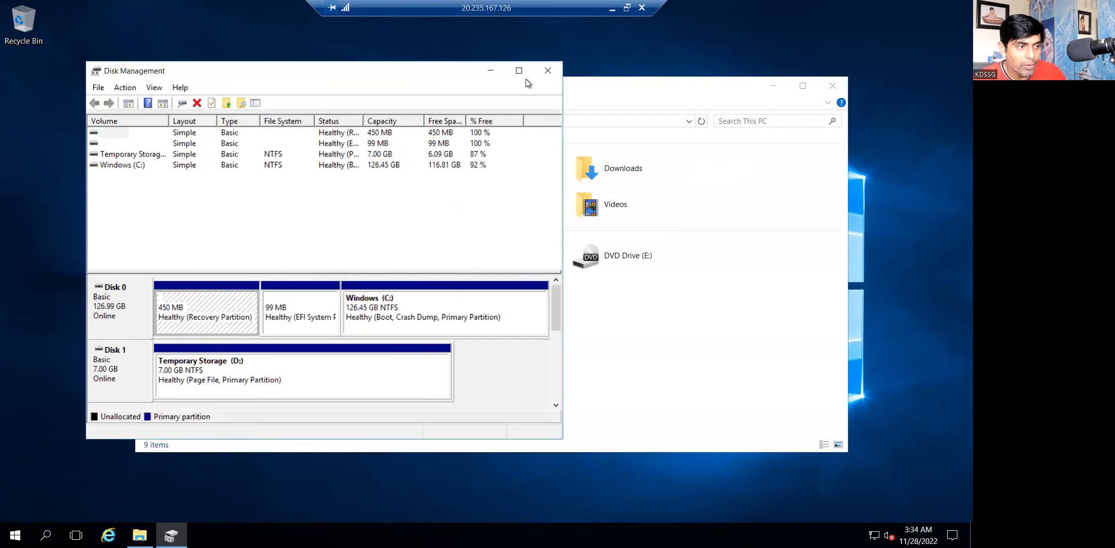
pyautogui.click(519, 71)
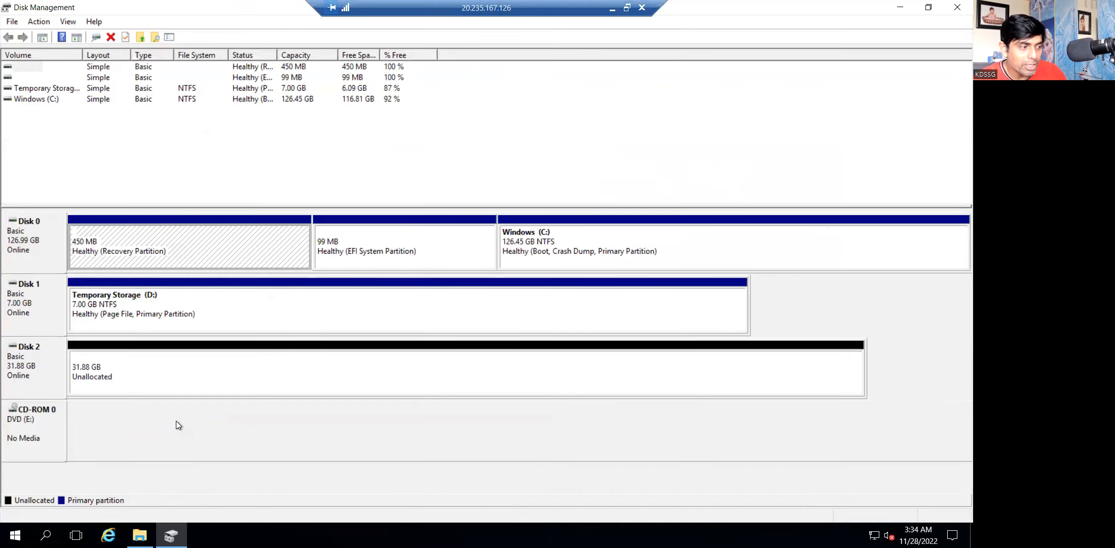
pyautogui.rightClick(108, 368)
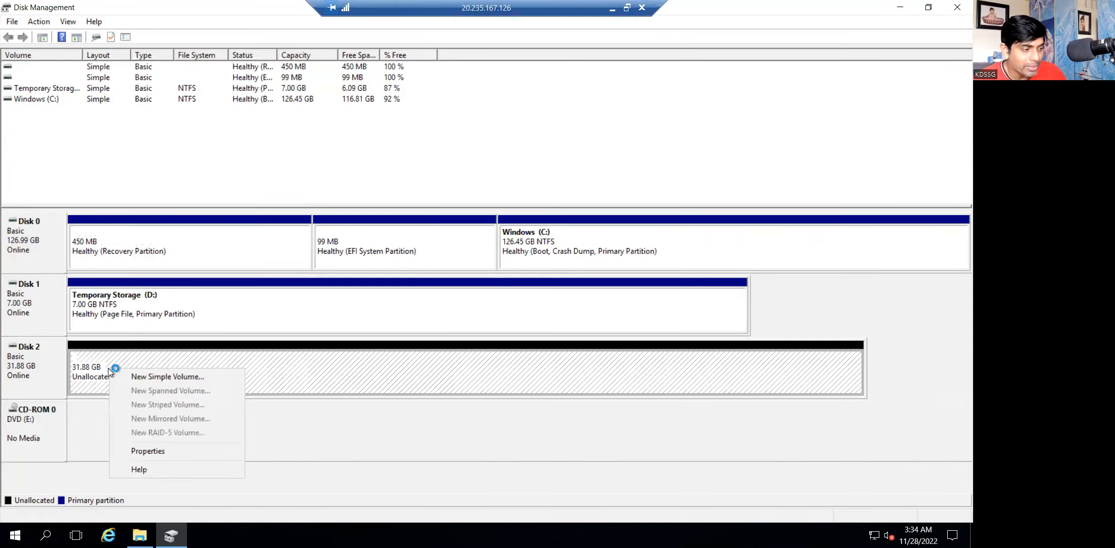
pyautogui.click(140, 377)
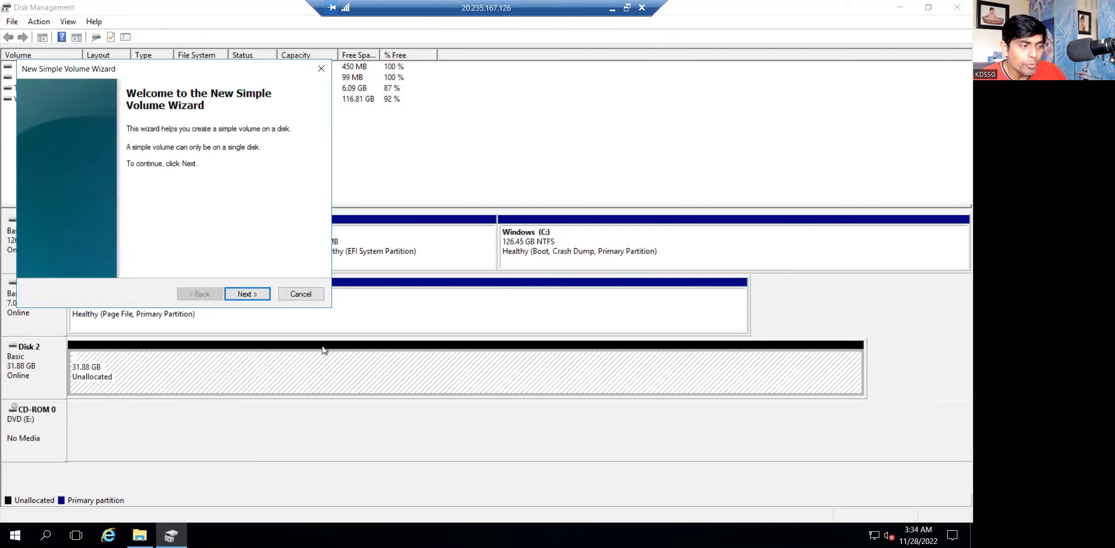
# Create a full-size NTFS volume with drive letter F labelled NewLocalDisk.
pyautogui.click(253, 293)
pyautogui.click(254, 293)
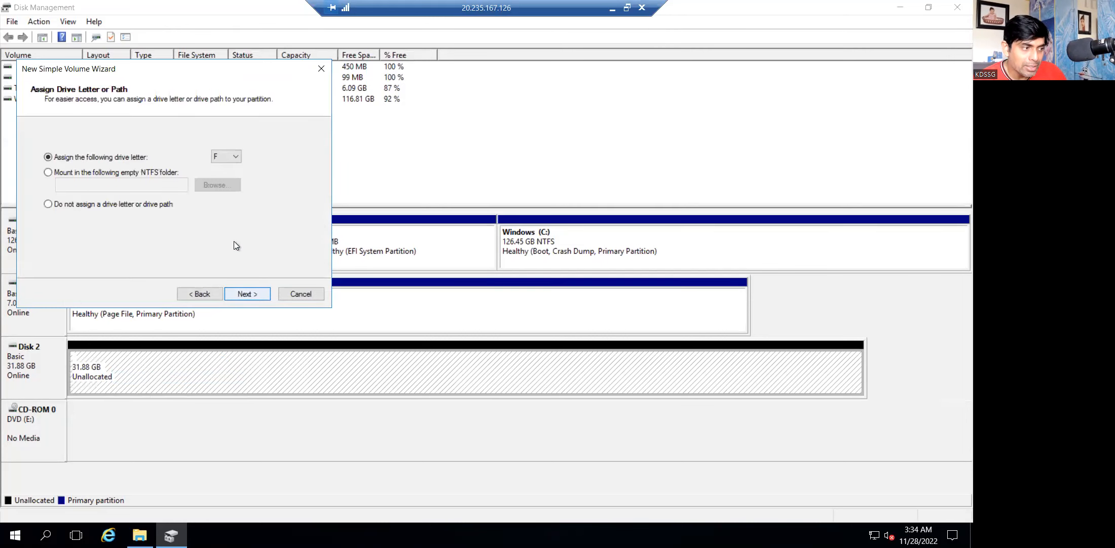
pyautogui.click(225, 157)
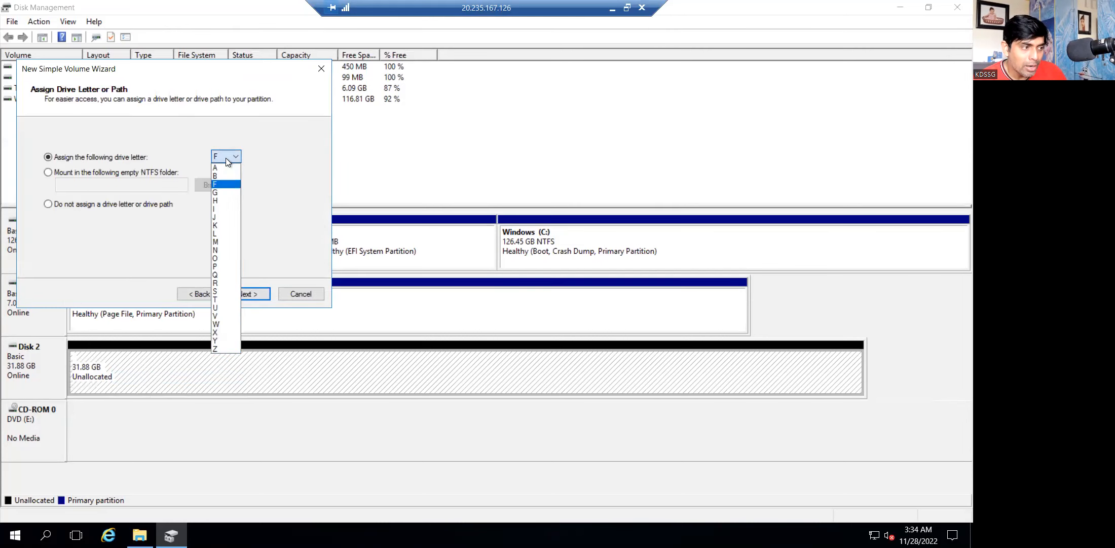
pyautogui.click(225, 185)
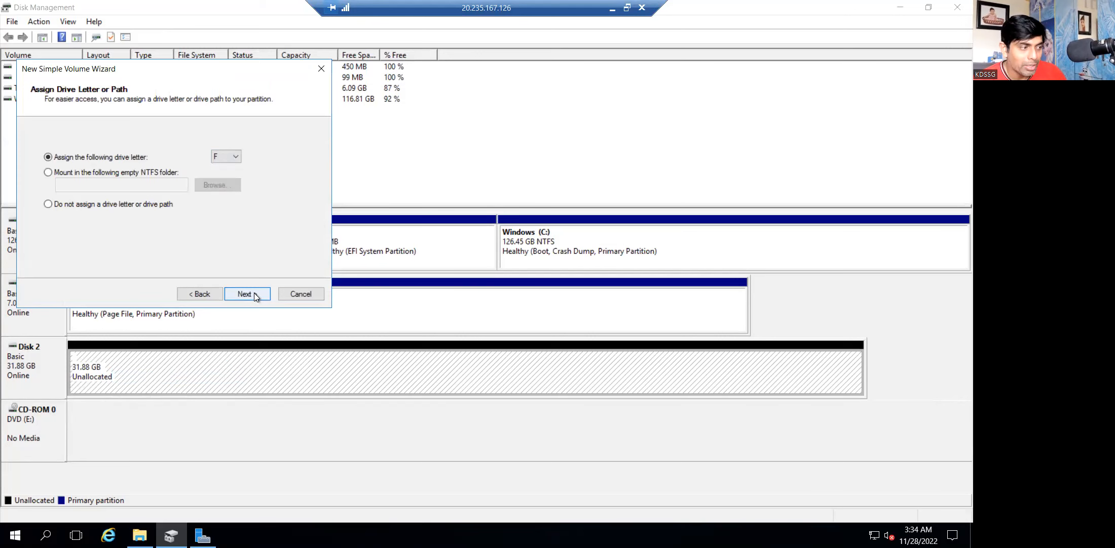
pyautogui.click(249, 294)
pyautogui.write('NewLocalDisk')
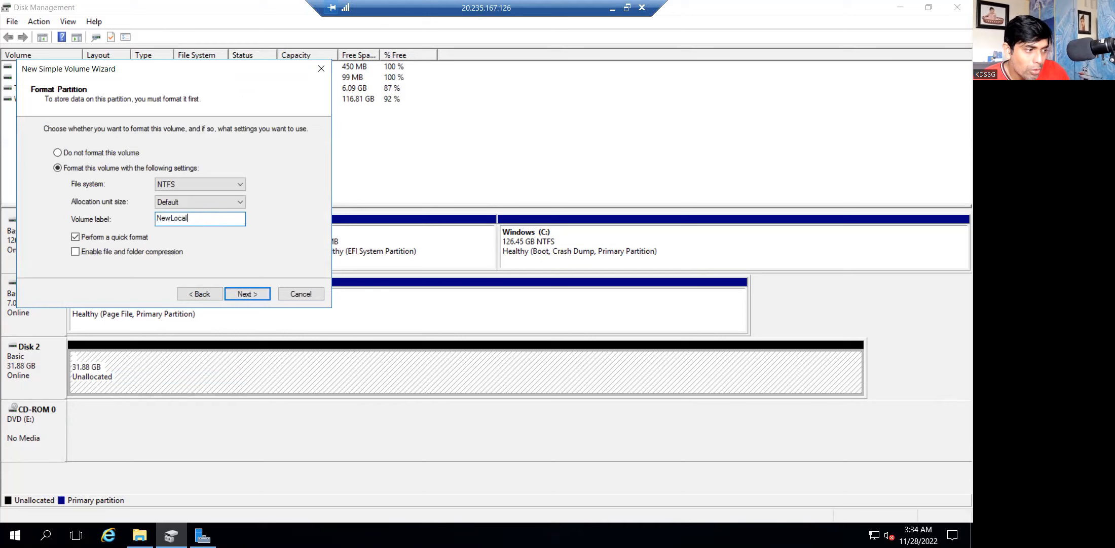
pyautogui.click(252, 295)
pyautogui.click(253, 295)
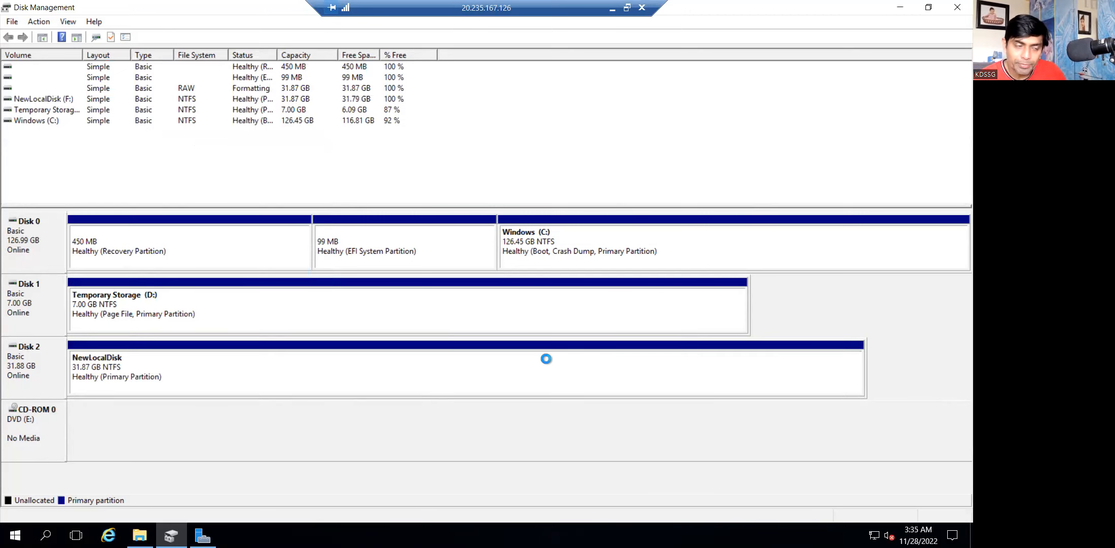
# Close Disk Management and Server Manager and check NewLocalDisk (F:) in This PC.
pyautogui.click(956, 11)
pyautogui.click(956, 11)
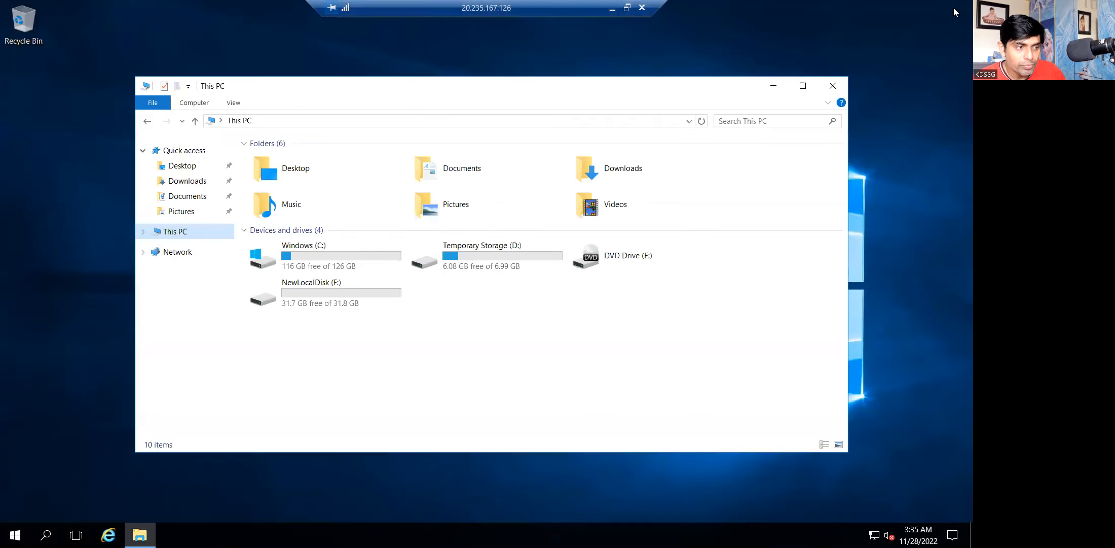
pyautogui.click(333, 301)
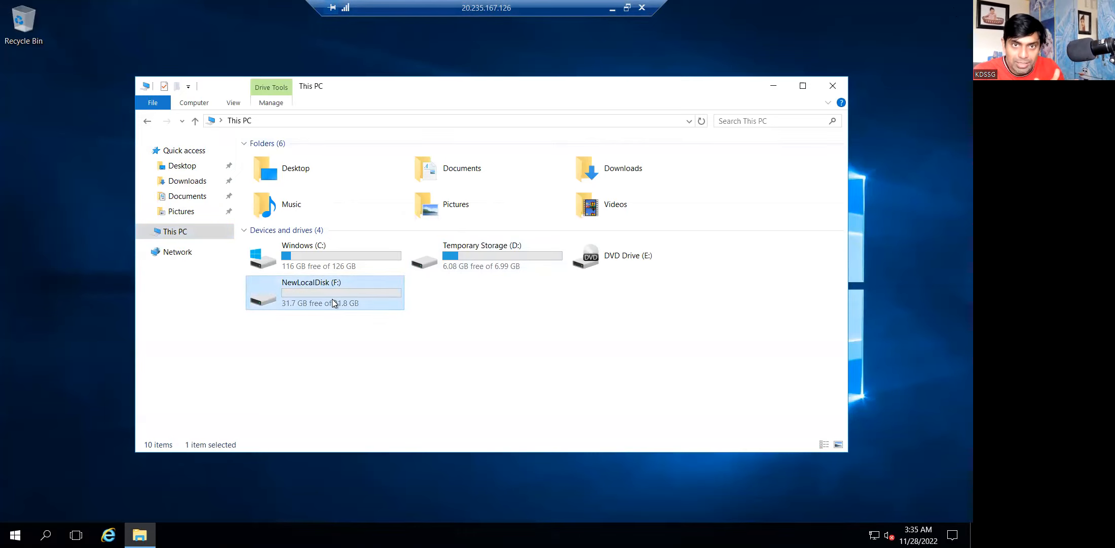
pyautogui.click(617, 11)
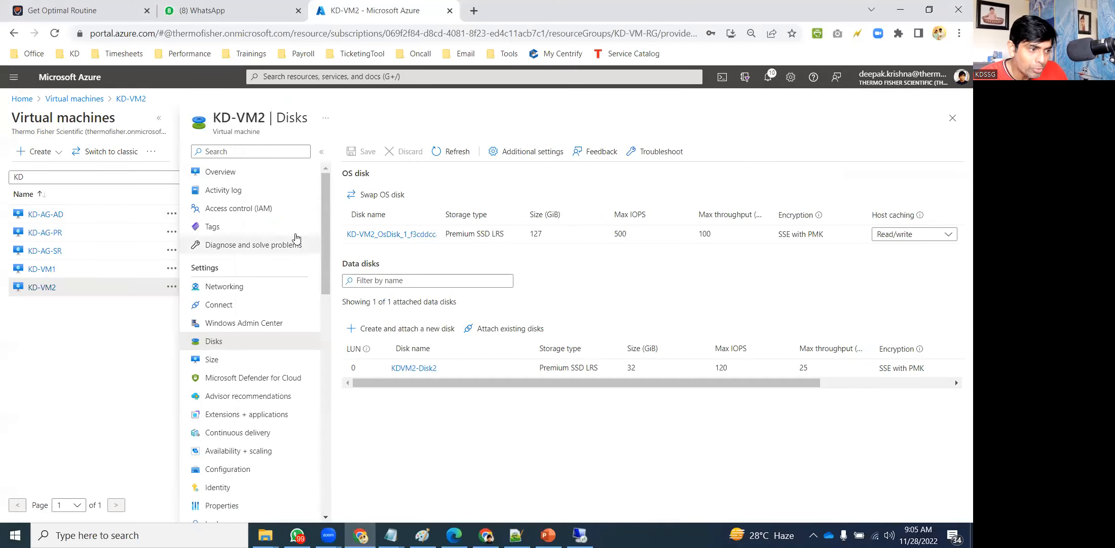
# Copy KD-VM2's public IP and connect to 52.140.62.56 via mstsc Remote Desktop.
pyautogui.click(227, 173)
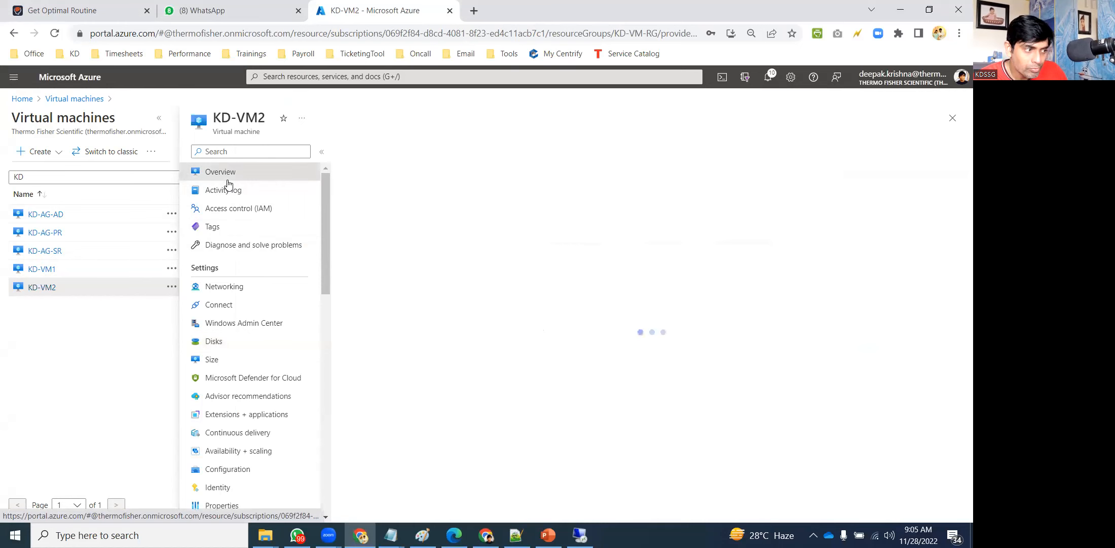
pyautogui.click(793, 232)
pyautogui.press('super+r')
pyautogui.write('mstsc')
pyautogui.press('Return')
pyautogui.hotkey('ctrl', 'v')
pyautogui.press('Return')
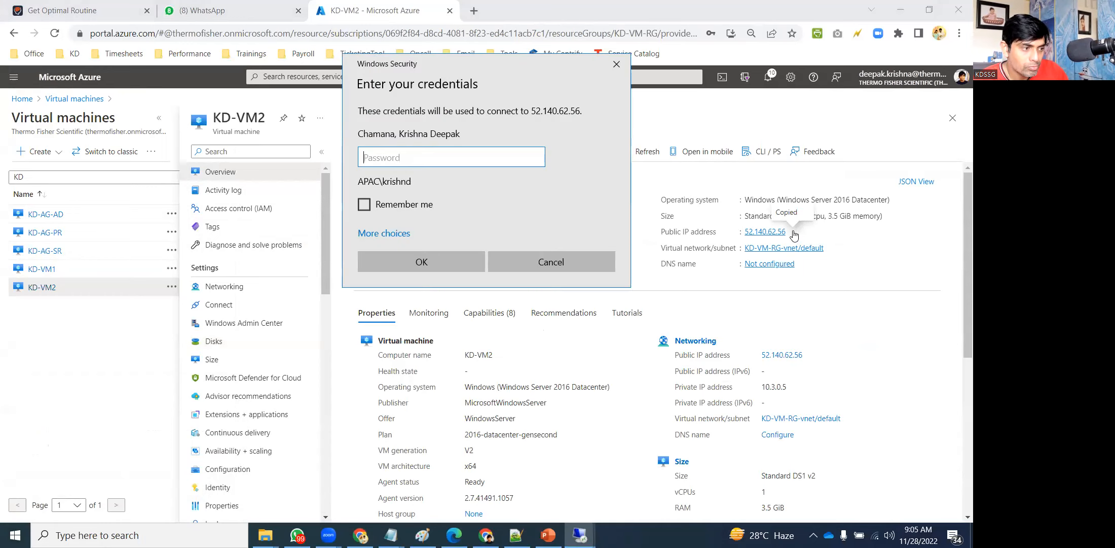
# Sign in with a different account's username and password, then permanently accept the certificate.
pyautogui.click(384, 233)
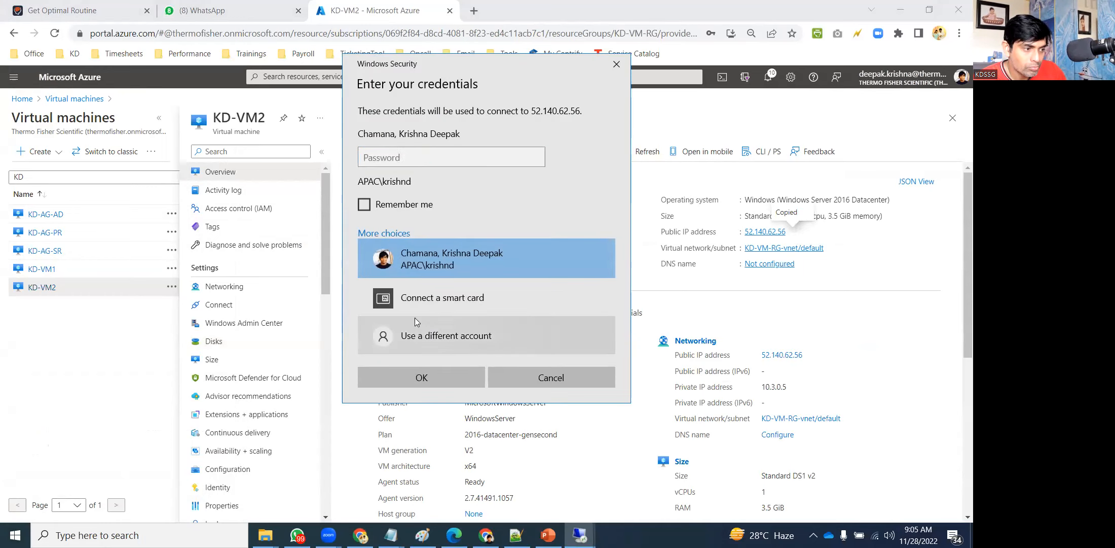
pyautogui.click(417, 334)
pyautogui.write('kdssg')
pyautogui.press('Tab')
pyautogui.write('••••••••••••')
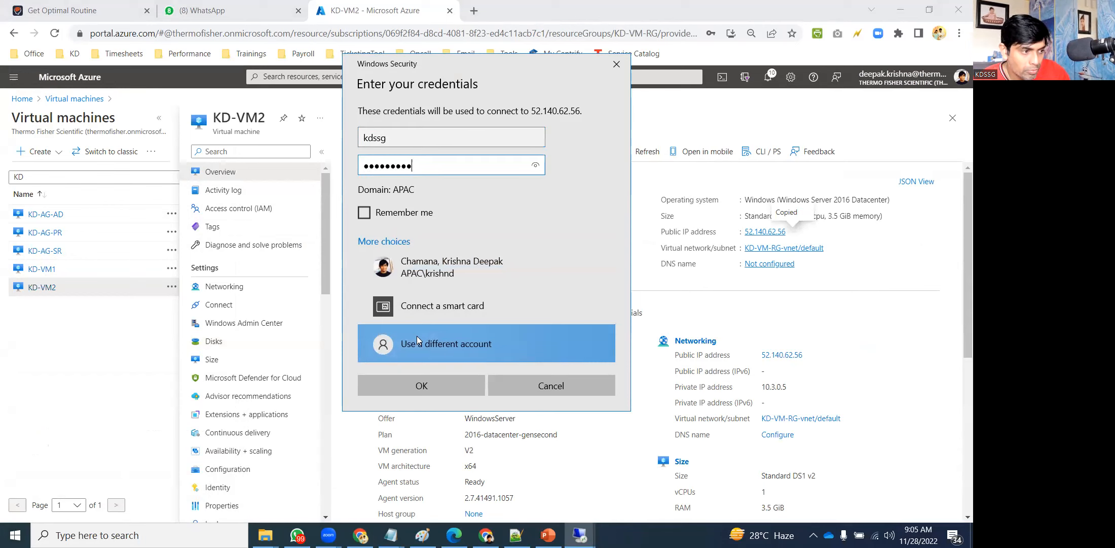
pyautogui.press('Return')
pyautogui.click(366, 254)
pyautogui.click(530, 278)
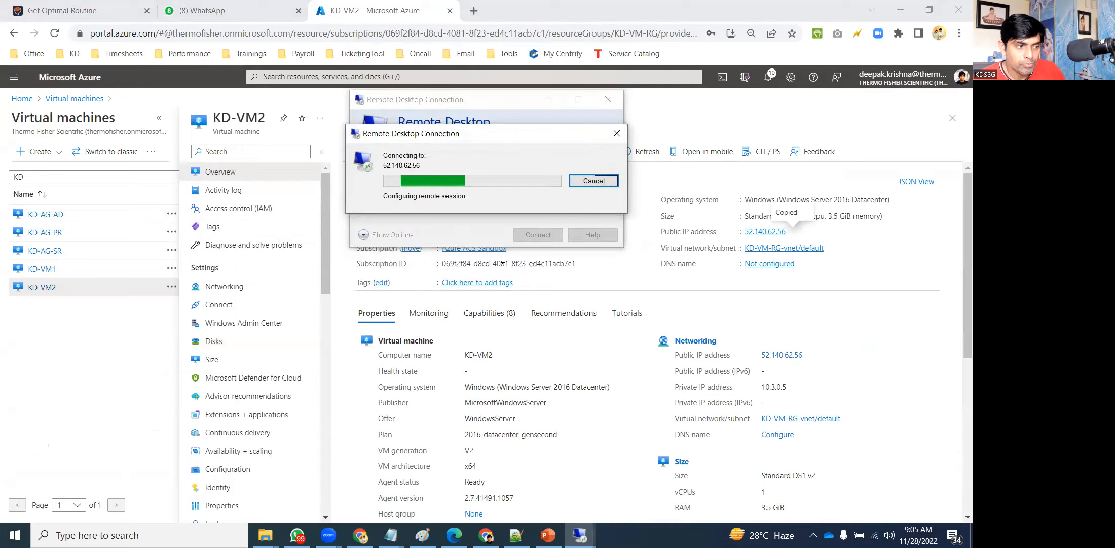
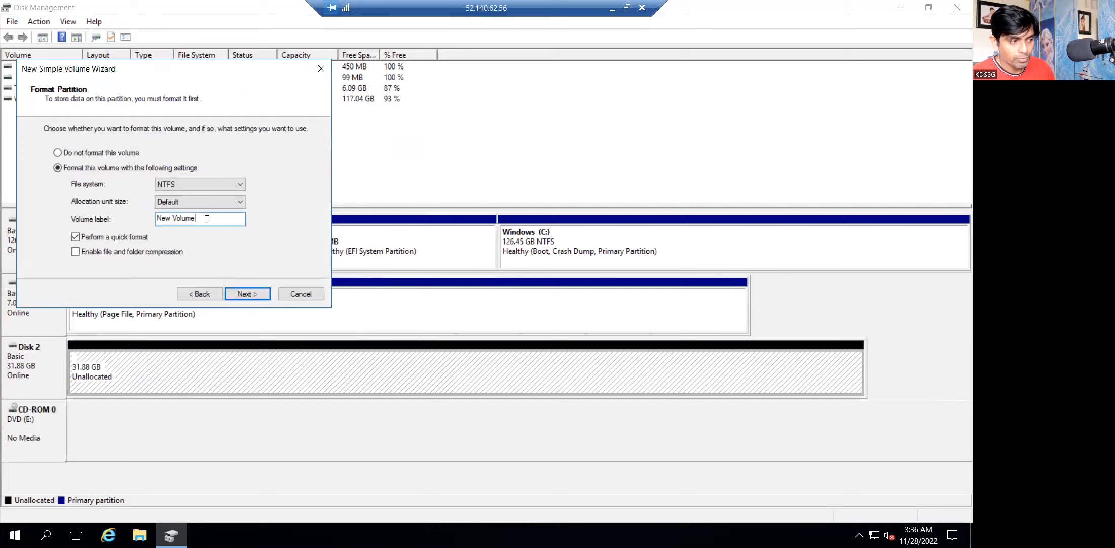
# Label the new volume KDVM2LocalDisk, finish the wizard, and minimise the remote session.
pyautogui.write('KD')
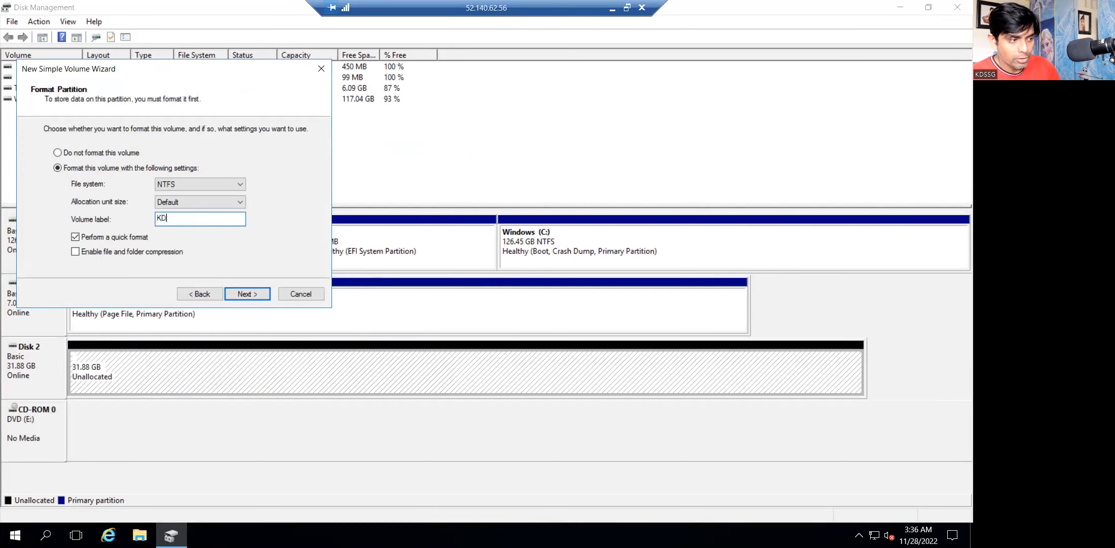
pyautogui.write('VM2LocalDisk')
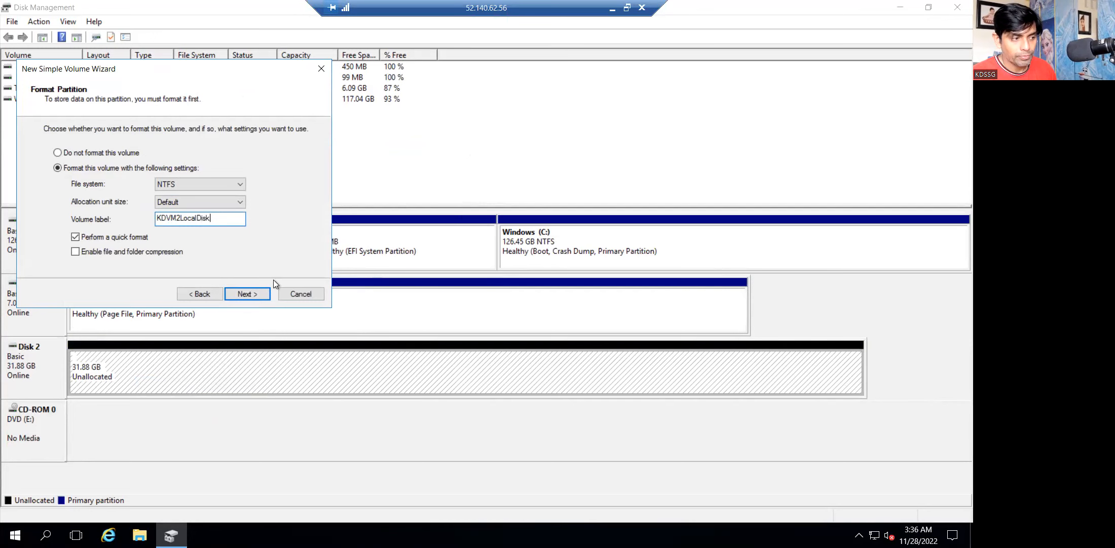
pyautogui.click(253, 300)
pyautogui.click(254, 294)
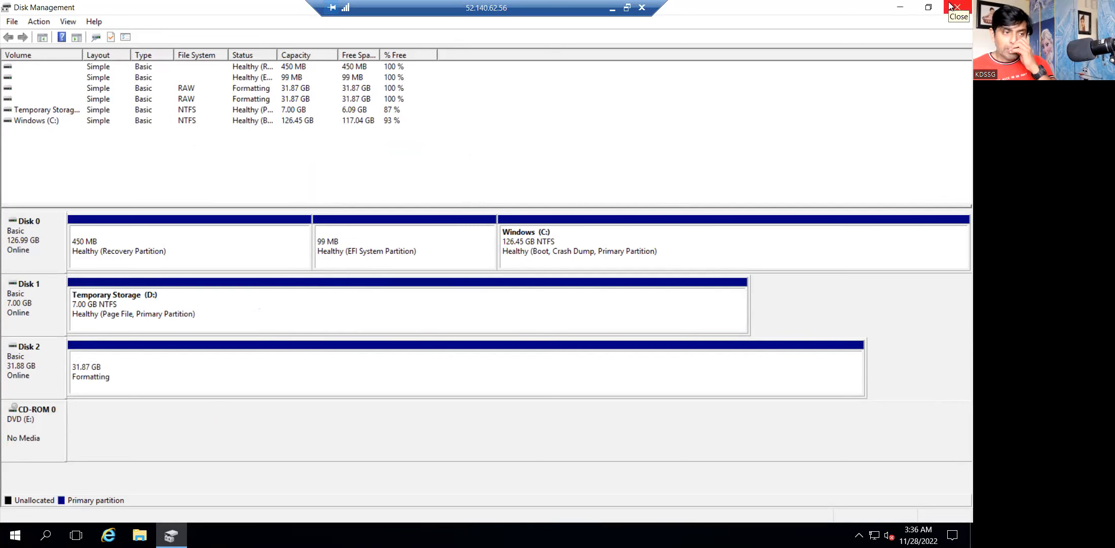
pyautogui.click(612, 8)
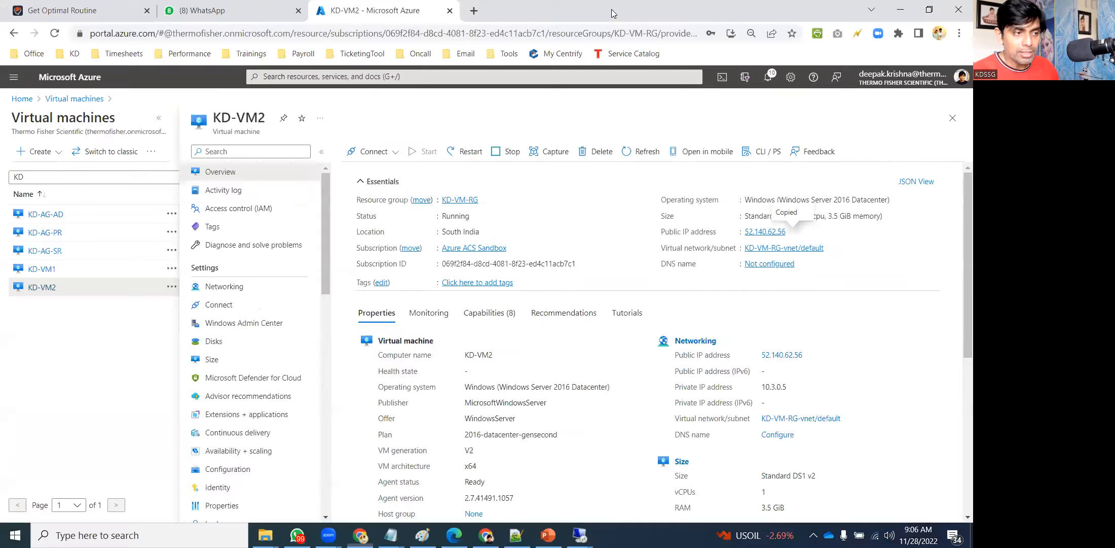
# Start creating a new managed disk from the portal's Disks list.
pyautogui.click(11, 98)
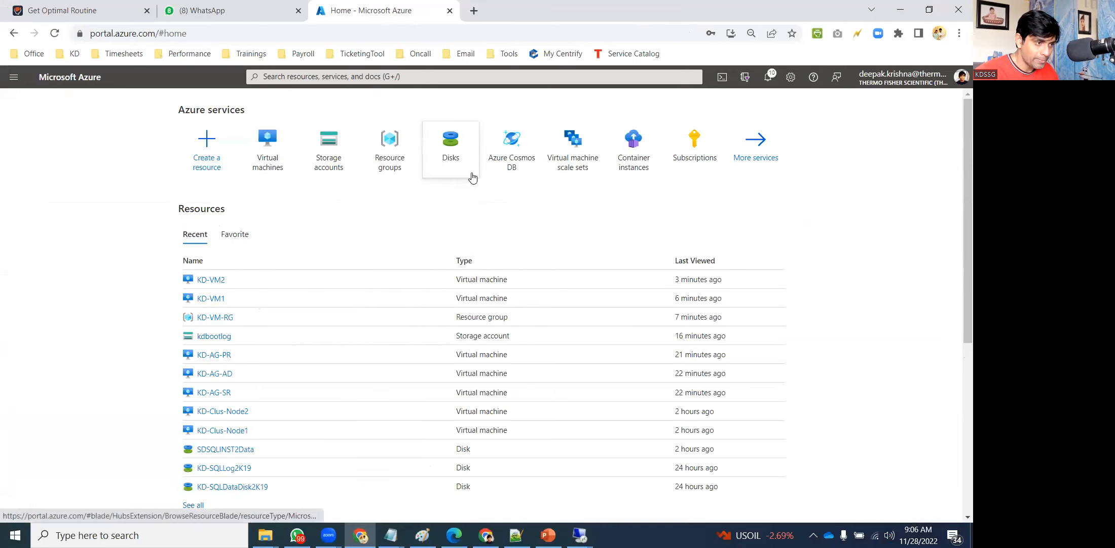
pyautogui.click(450, 155)
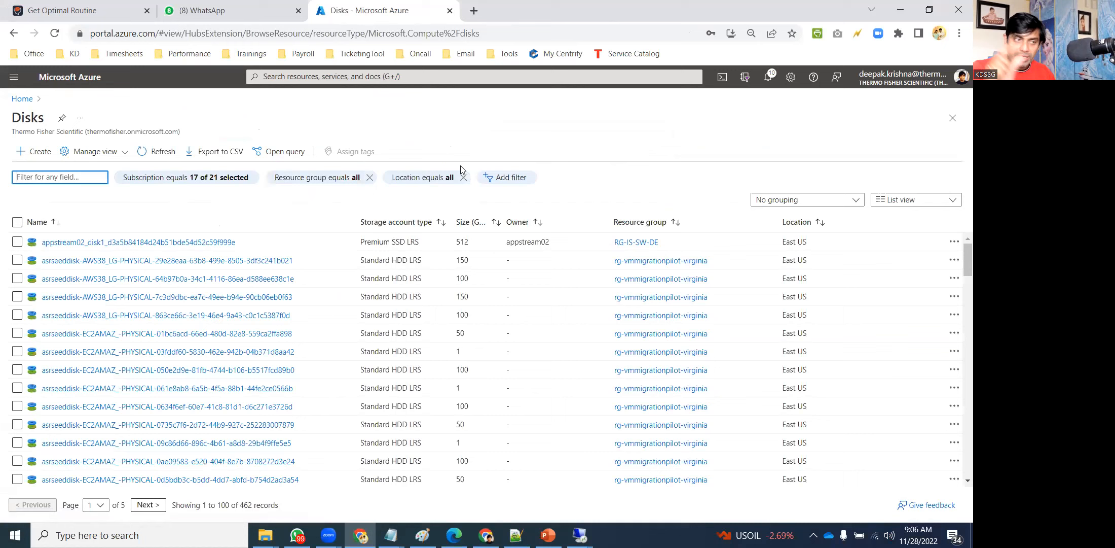
pyautogui.click(37, 154)
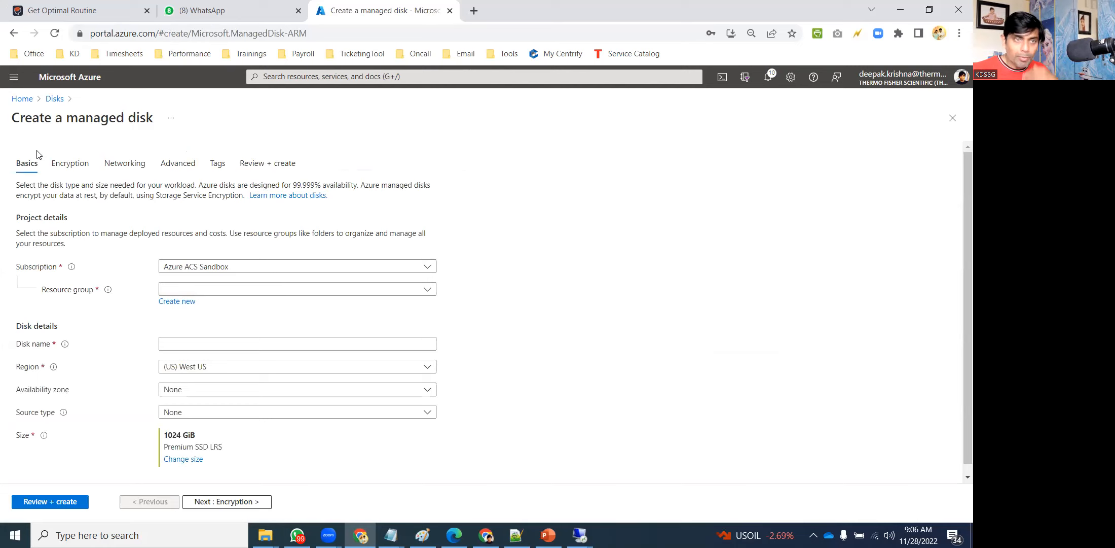
# Choose resource group KD-VM-RG, name the disk KD-SharedDisk, and bring up the size choices.
pyautogui.click(221, 290)
pyautogui.write('KD')
pyautogui.click(200, 347)
pyautogui.click(206, 344)
pyautogui.write('KD')
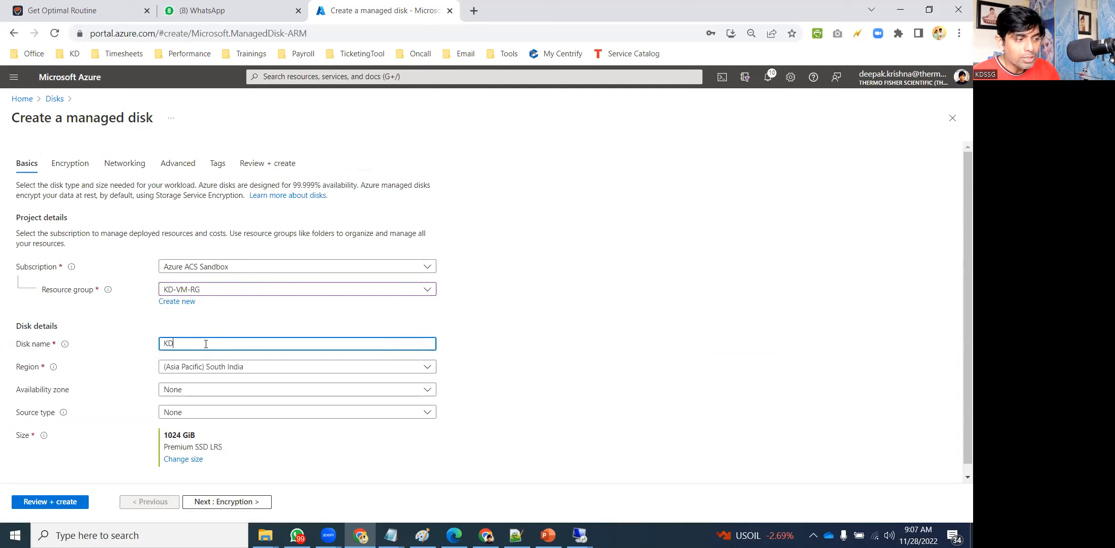
pyautogui.write('-SharedDisk')
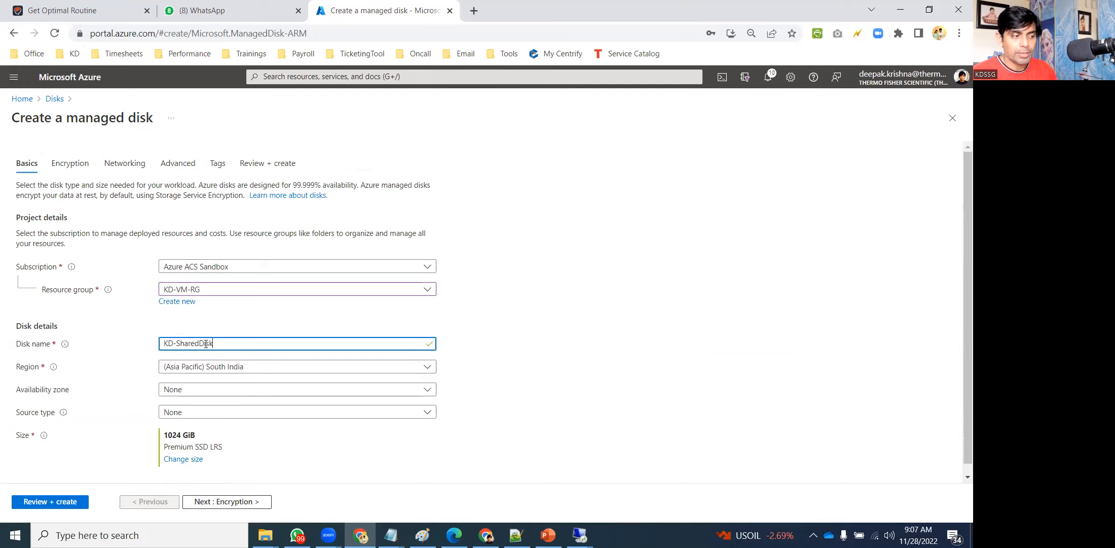
pyautogui.click(578, 359)
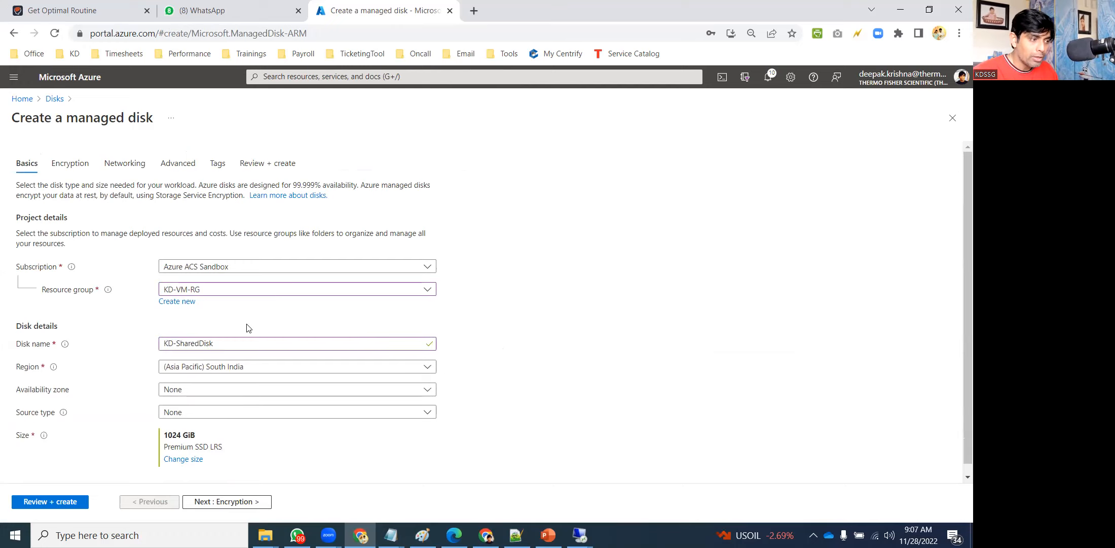
pyautogui.click(185, 458)
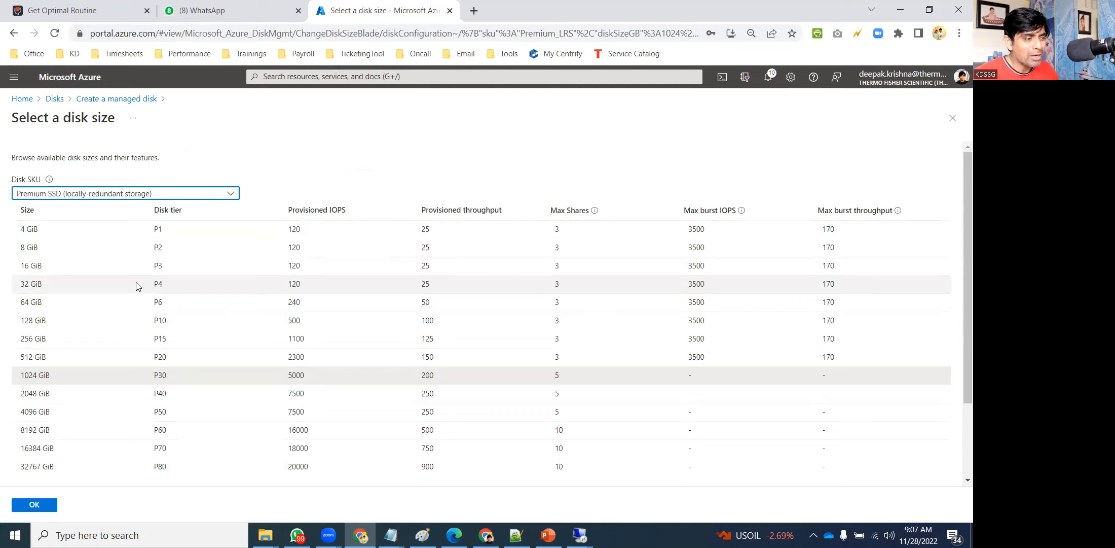
# Select the 64 GiB Premium SSD (P6) size after comparing the P30 and P60 options.
pyautogui.click(136, 307)
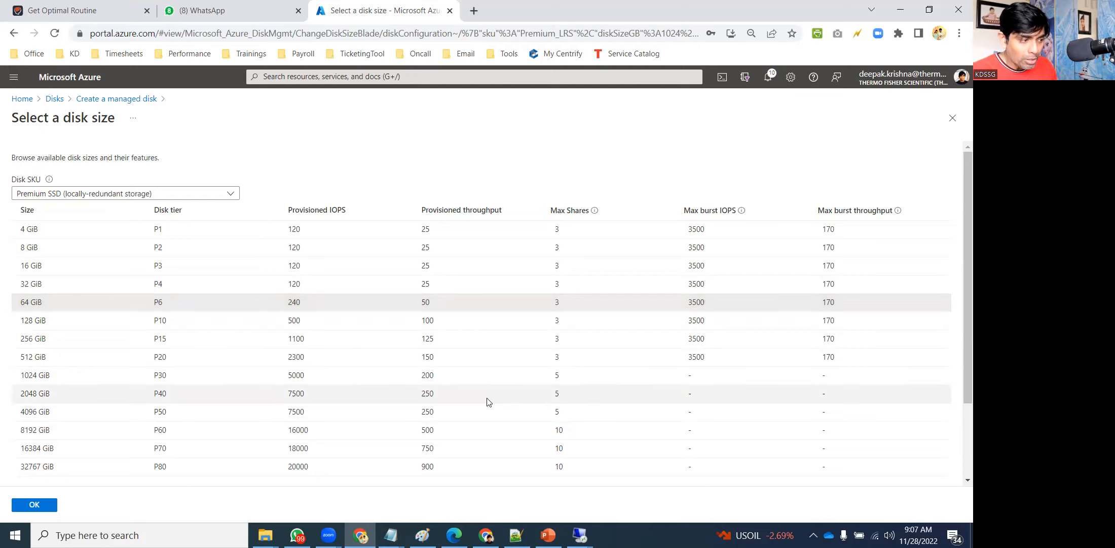
pyautogui.click(411, 375)
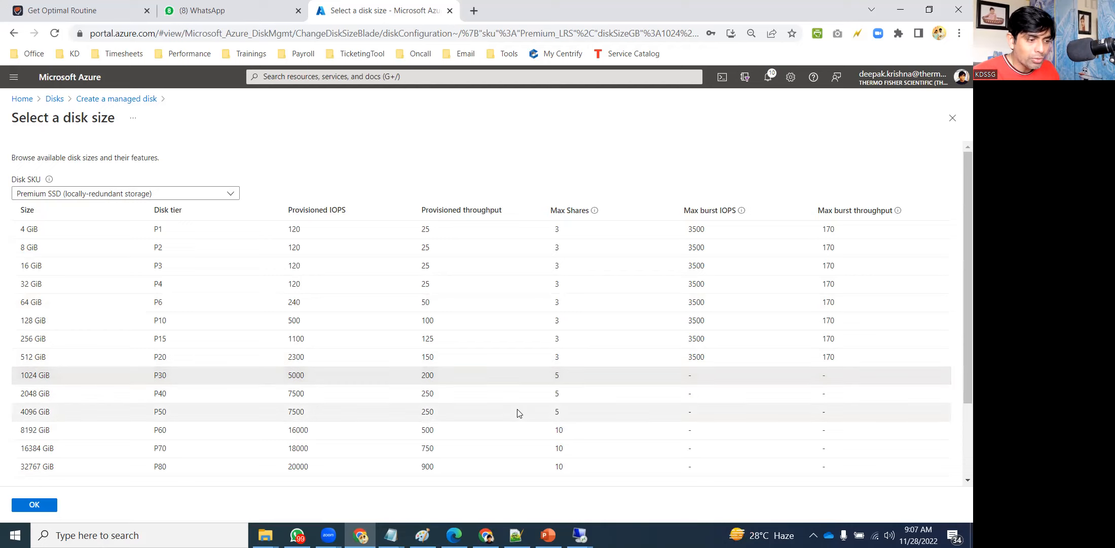
pyautogui.click(497, 430)
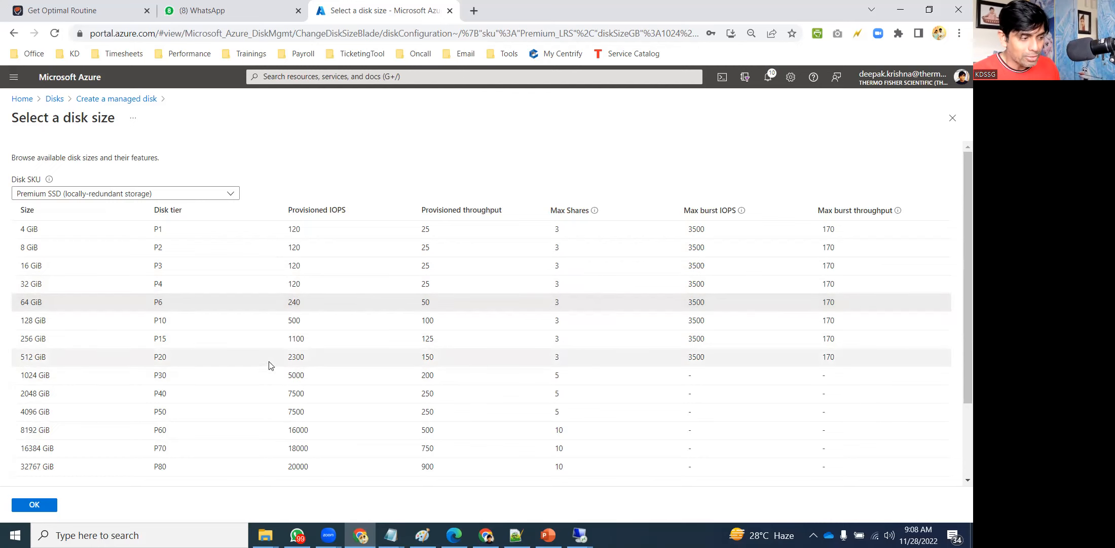
pyautogui.click(28, 506)
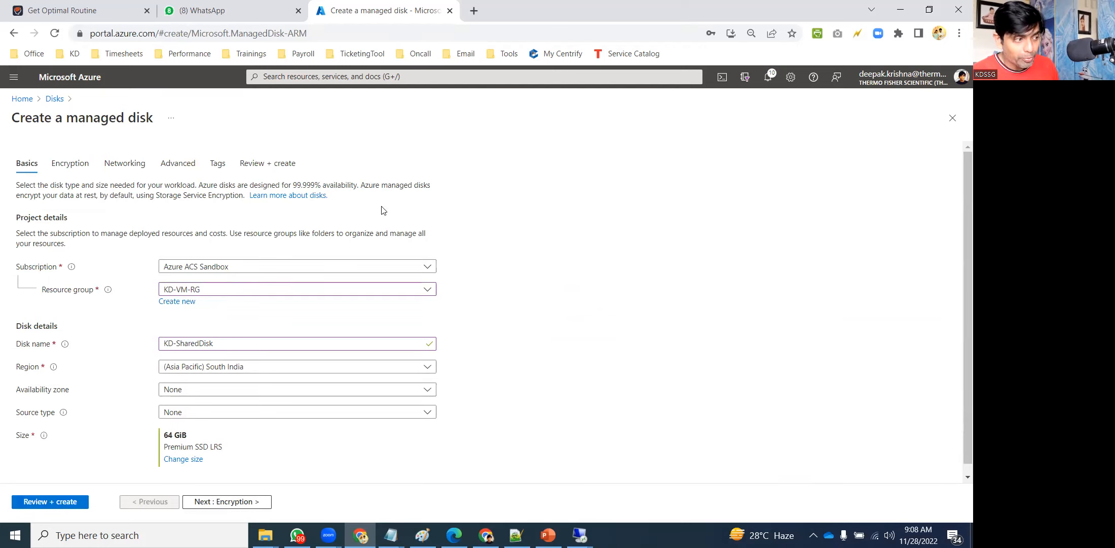
# Enable disk sharing in the Advanced settings, review and create KD-SharedDisk, then go home.
pyautogui.click(62, 163)
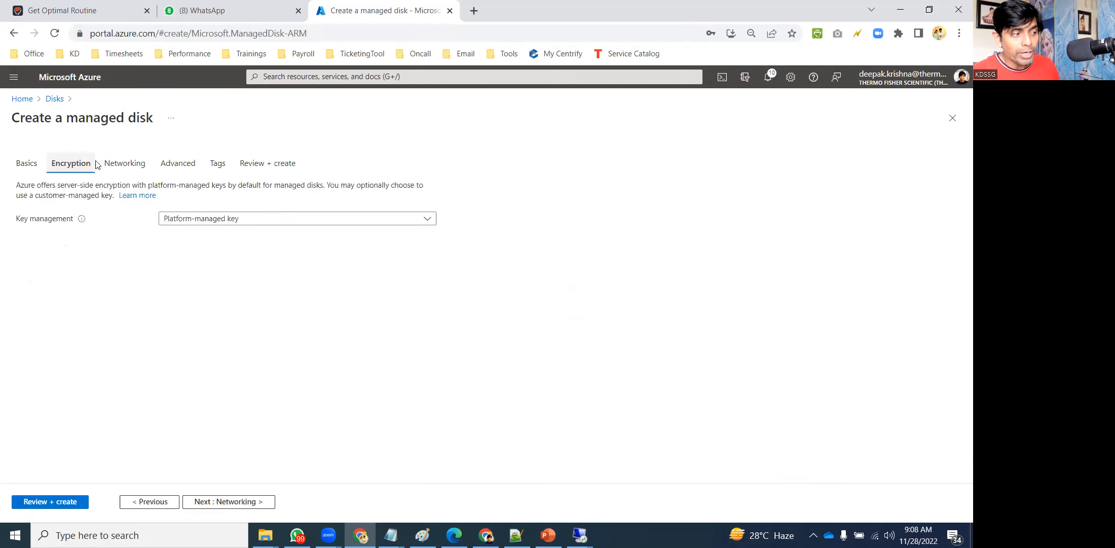
pyautogui.click(122, 164)
pyautogui.click(172, 171)
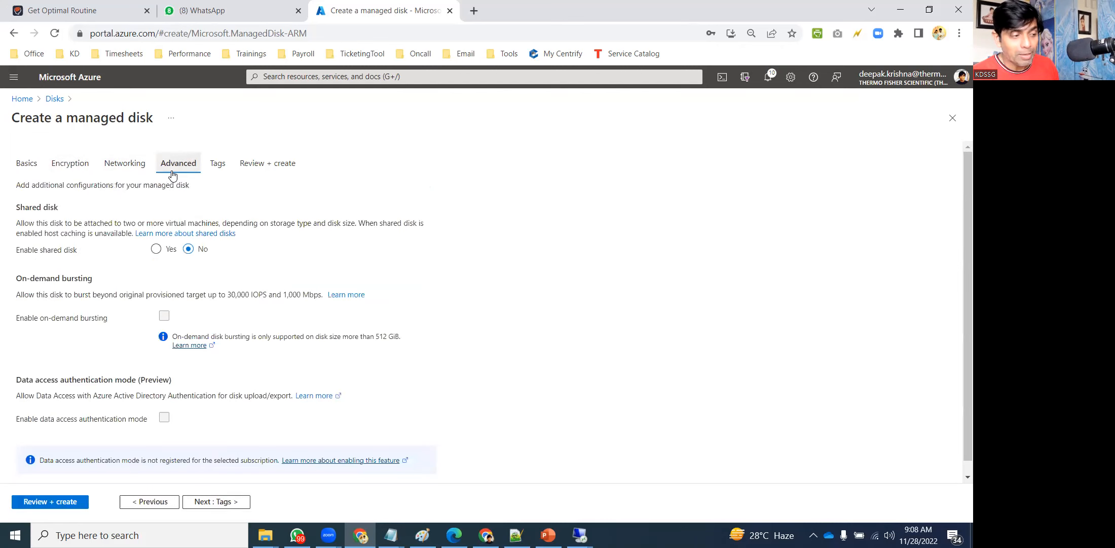
pyautogui.click(157, 249)
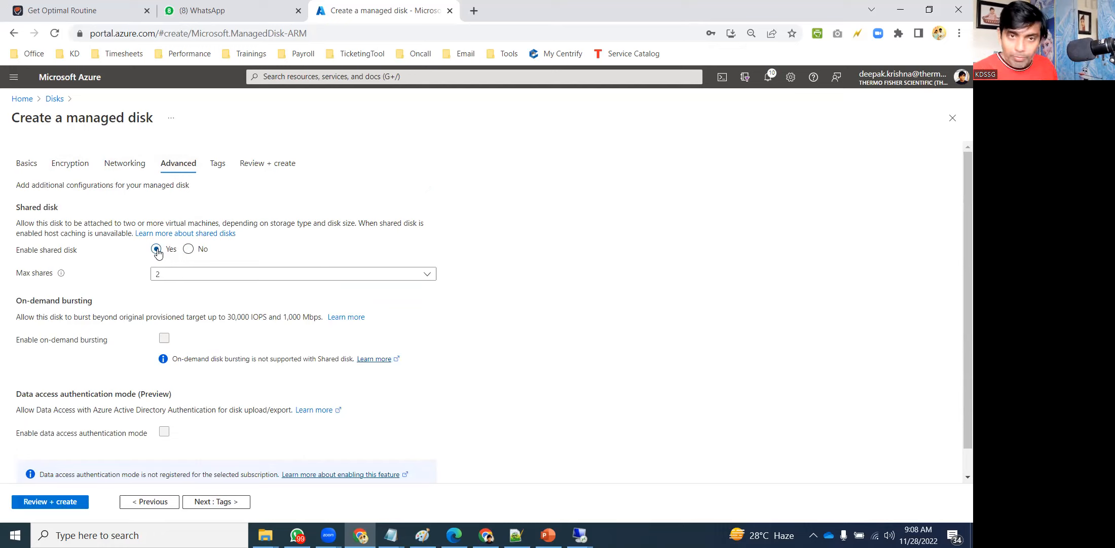
pyautogui.click(67, 500)
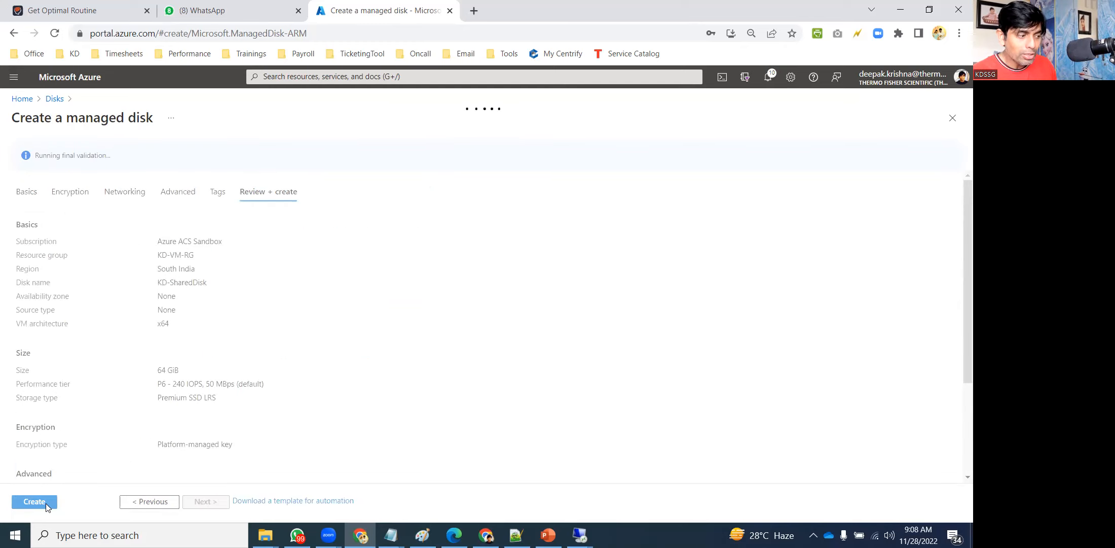
pyautogui.click(46, 504)
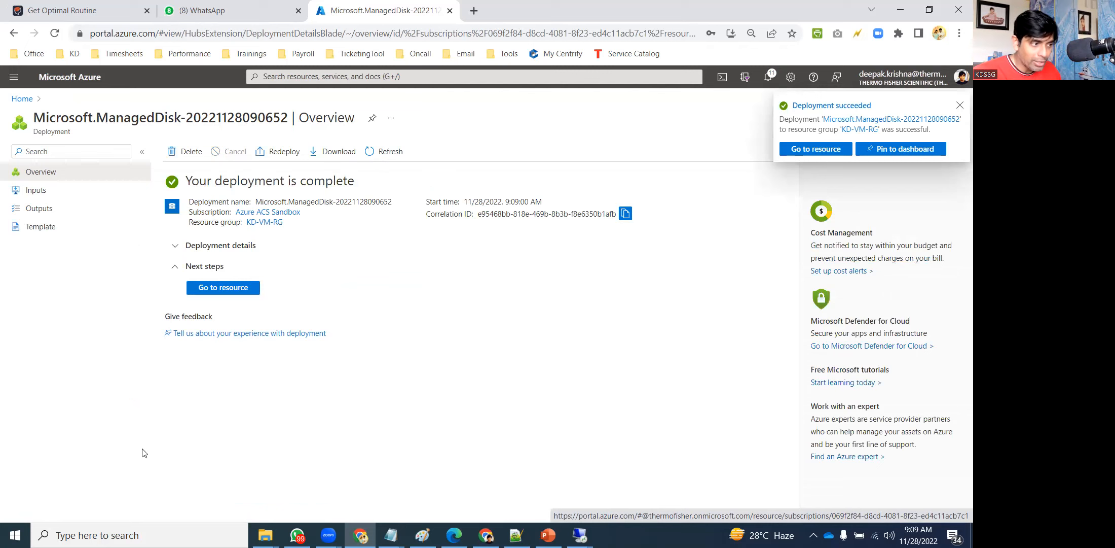
pyautogui.click(22, 98)
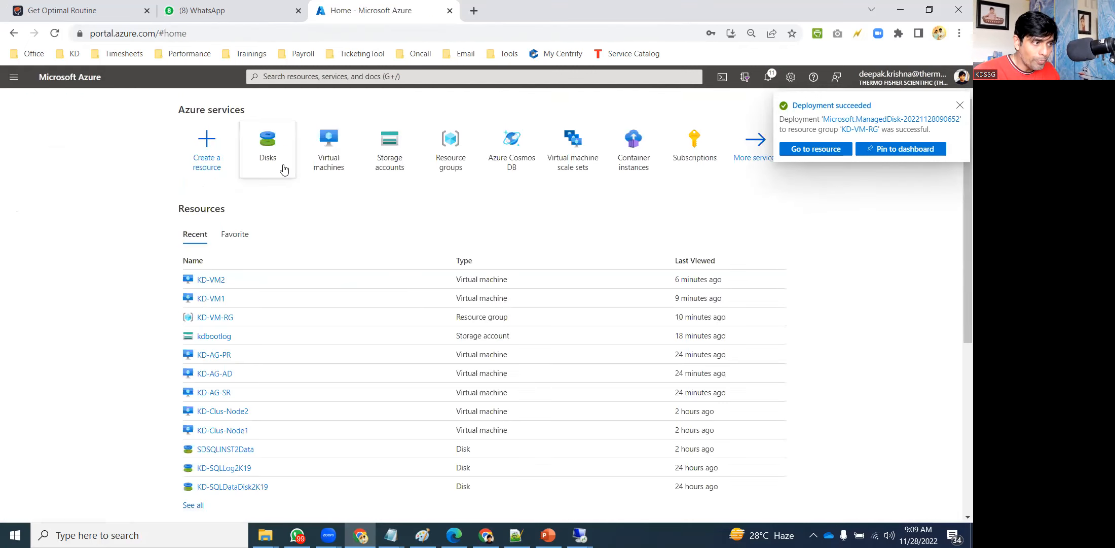
# Open KD-VM1's Disks page, add an attach-existing-disk row at LUN 1, and reload the page.
pyautogui.click(339, 144)
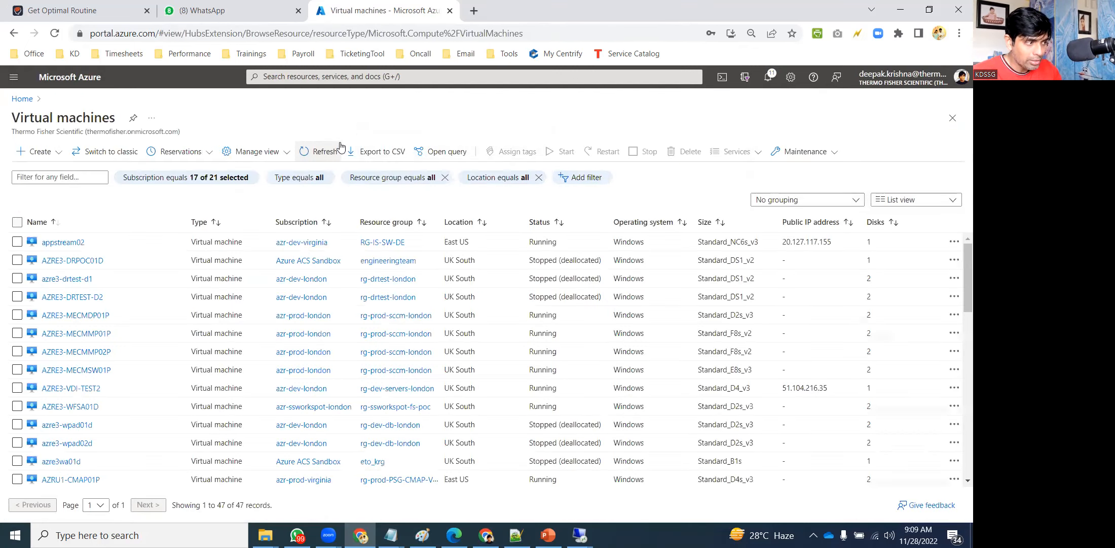
pyautogui.write('KD')
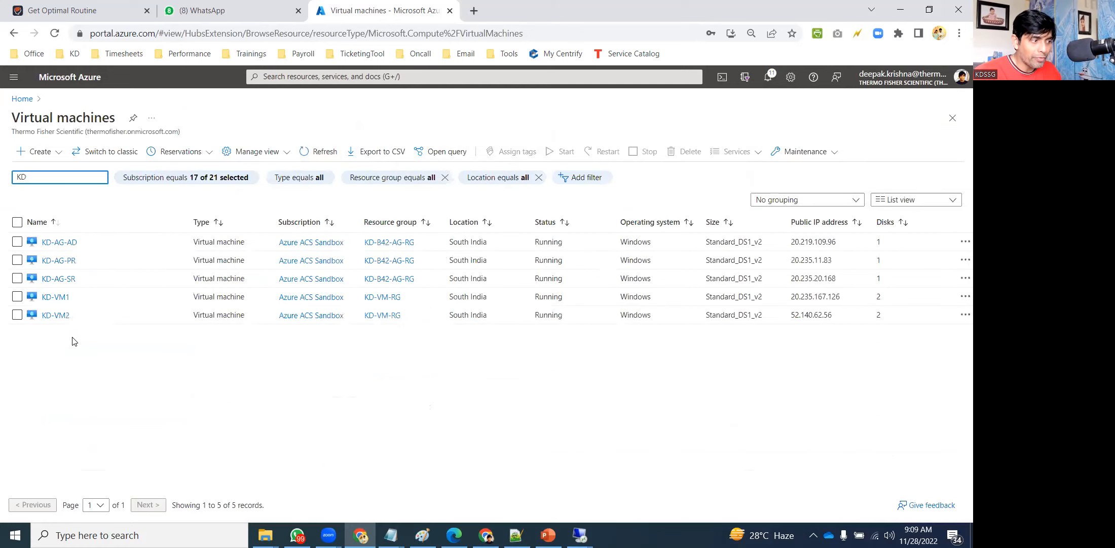
pyautogui.click(53, 297)
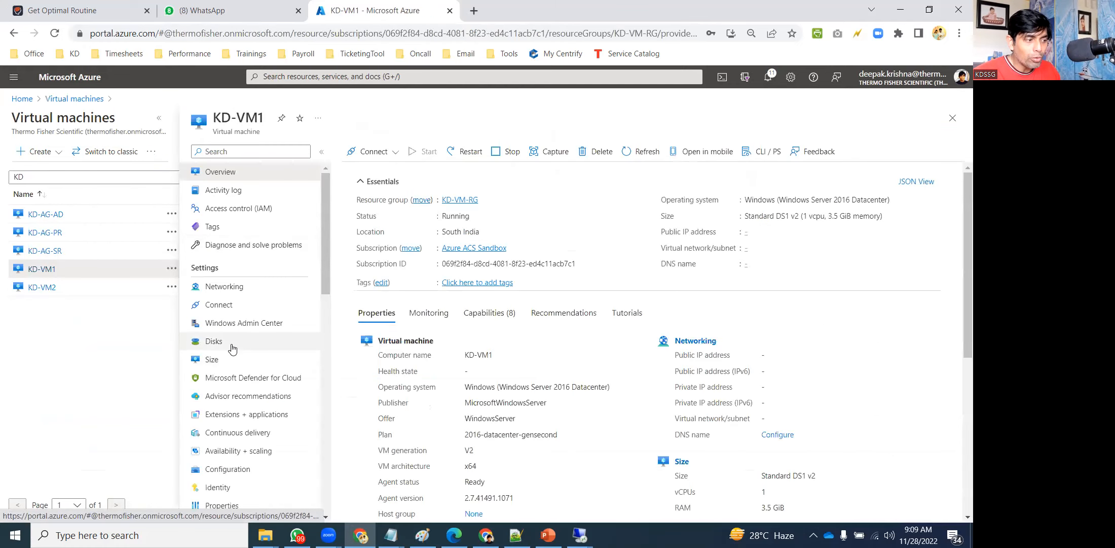
pyautogui.click(231, 344)
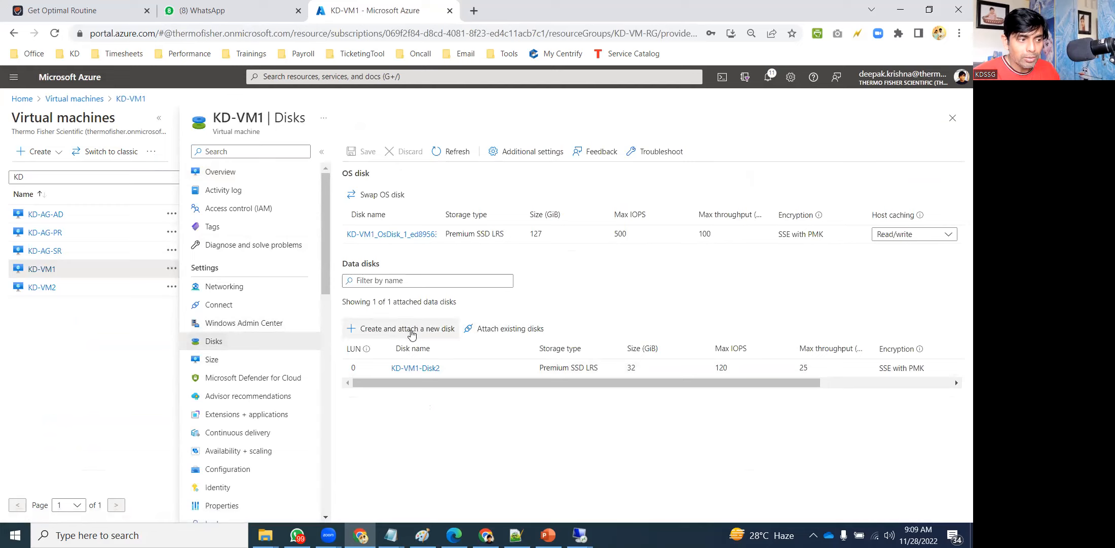
pyautogui.click(505, 328)
pyautogui.click(460, 386)
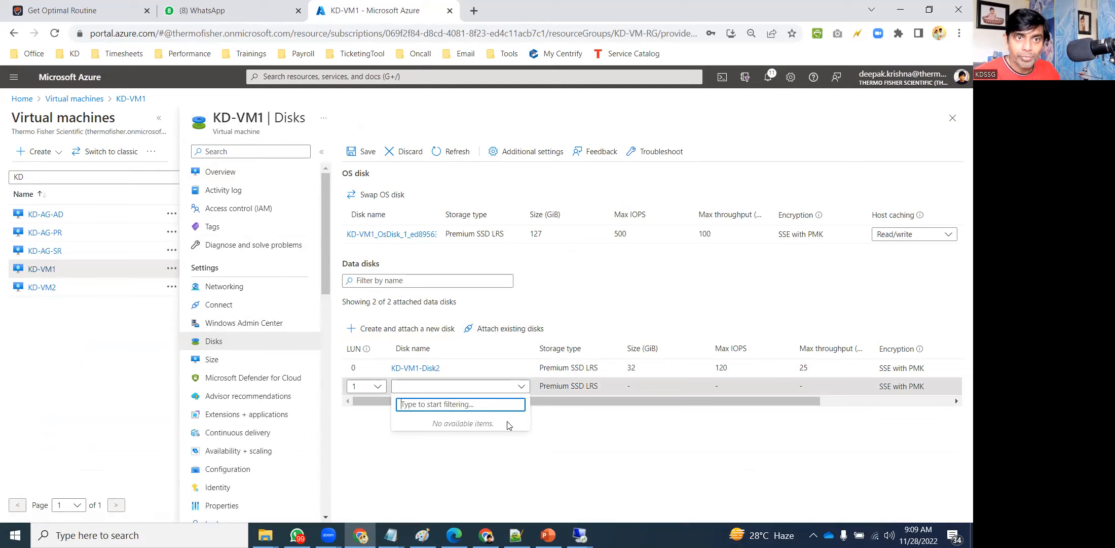
pyautogui.click(638, 461)
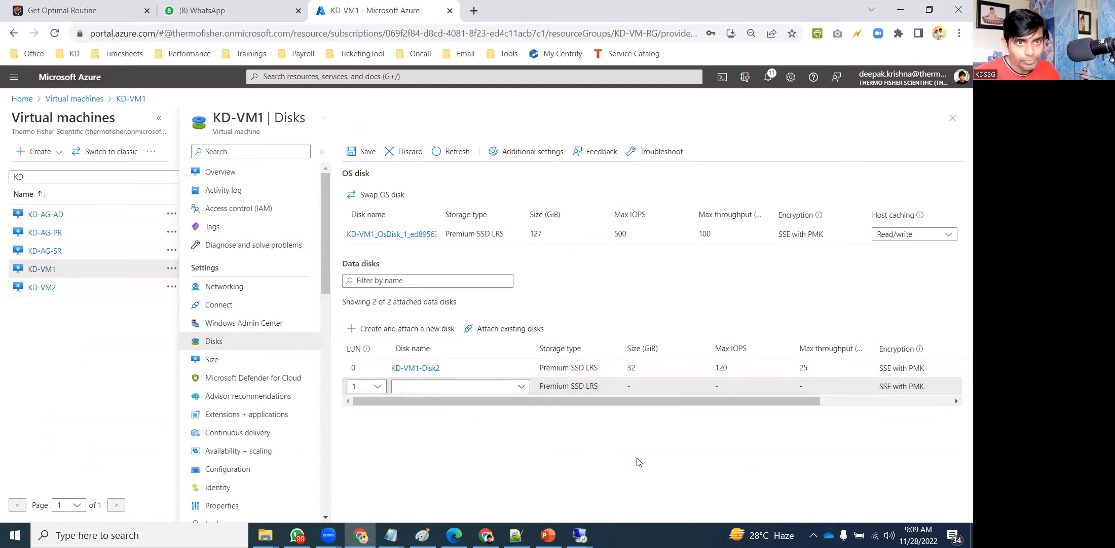
pyautogui.click(461, 35)
pyautogui.press('Return')
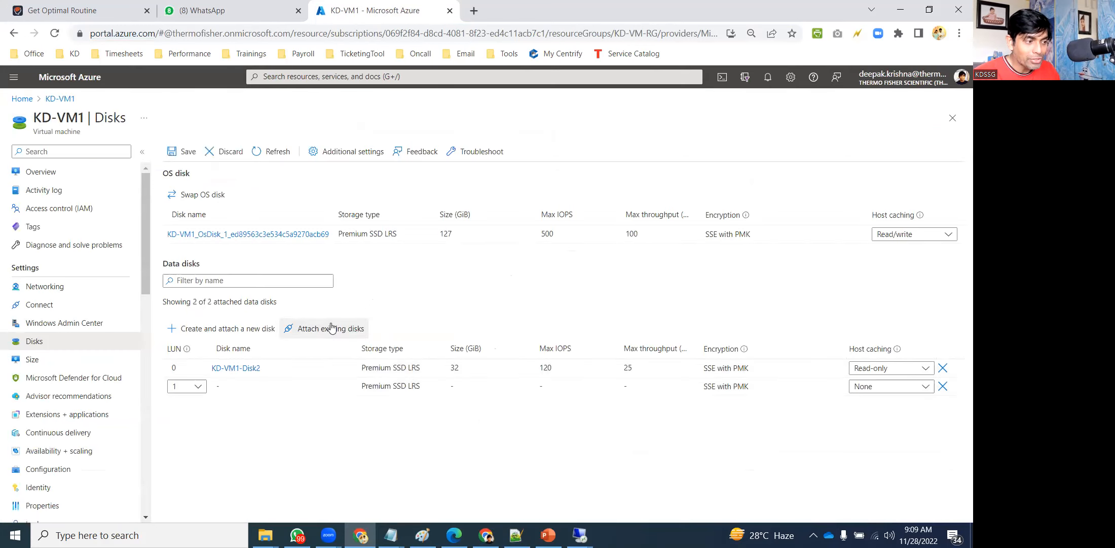
# Pick KD-SHAREDDISK for KD-VM1's LUN 1 row and save the attachment.
pyautogui.click(273, 386)
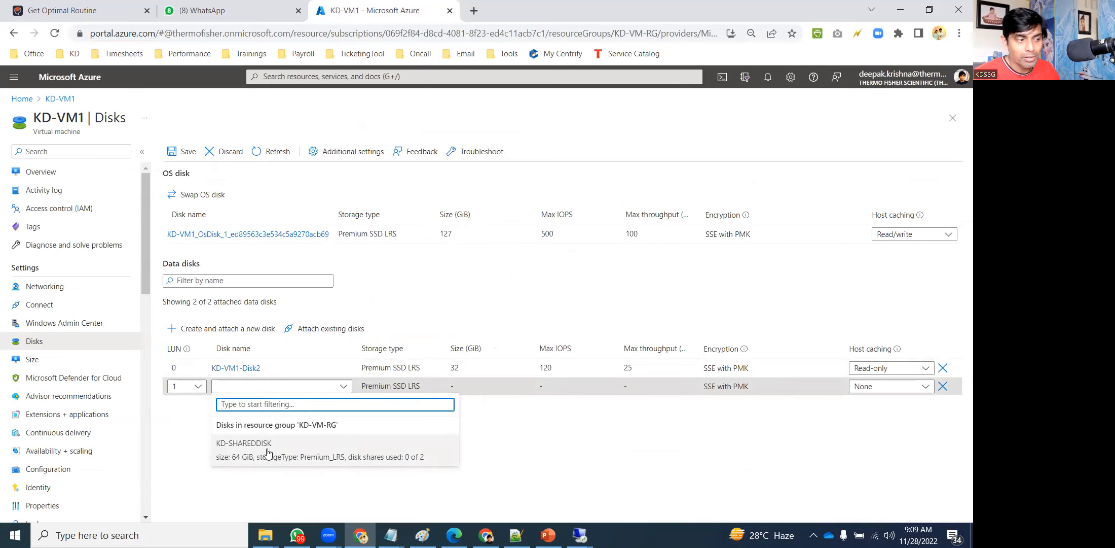
pyautogui.click(268, 452)
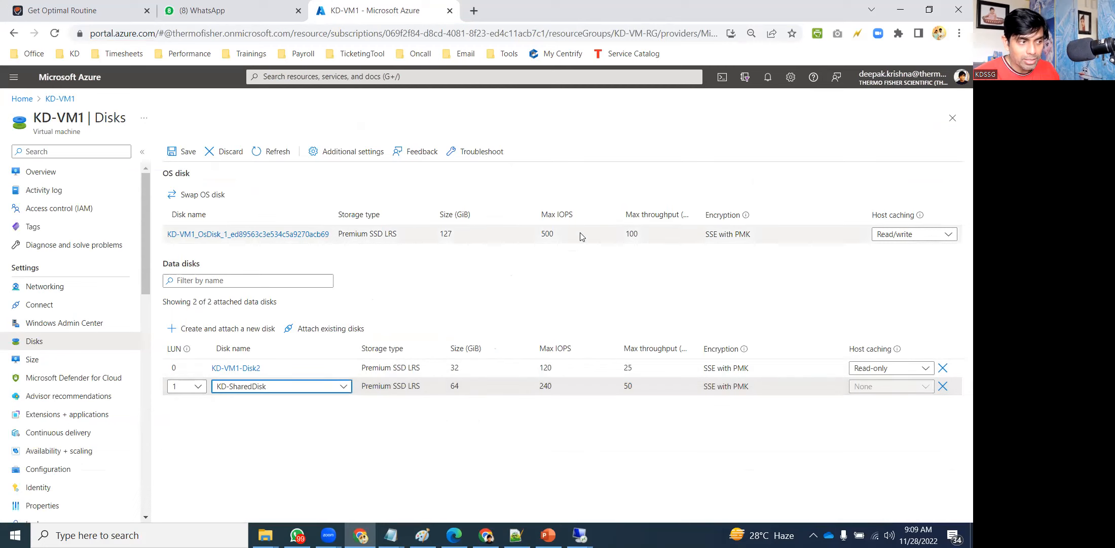
pyautogui.click(189, 153)
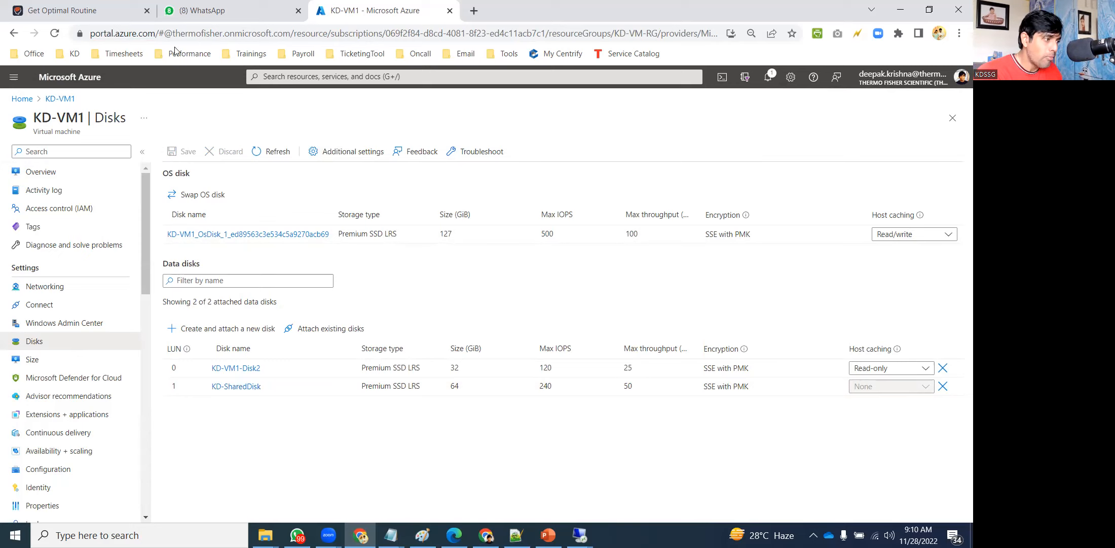
pyautogui.click(31, 101)
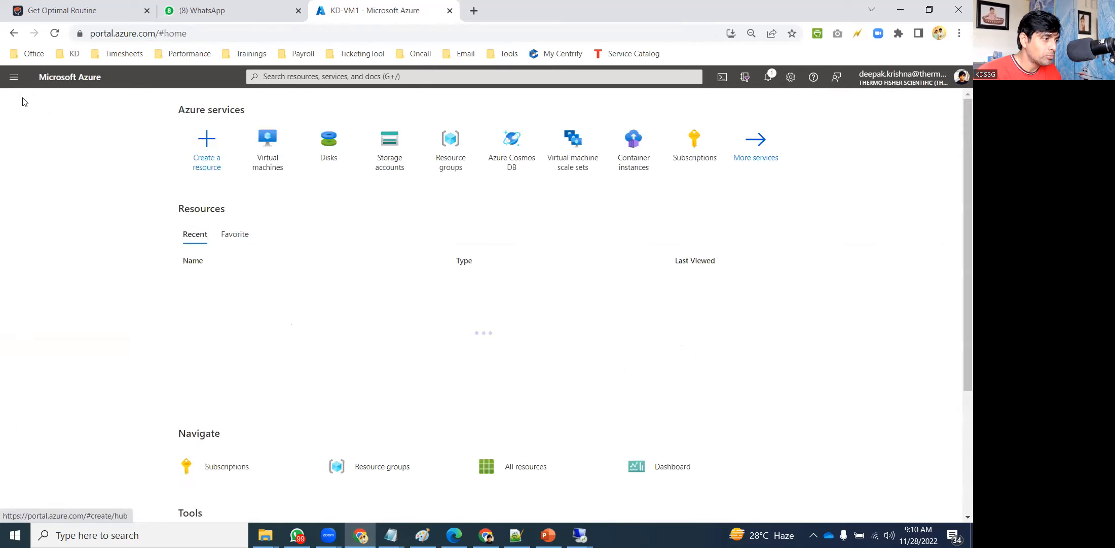
# Open KD-VM2's Disks, attach KD-SHAREDDISK as a new data disk, and save.
pyautogui.click(267, 167)
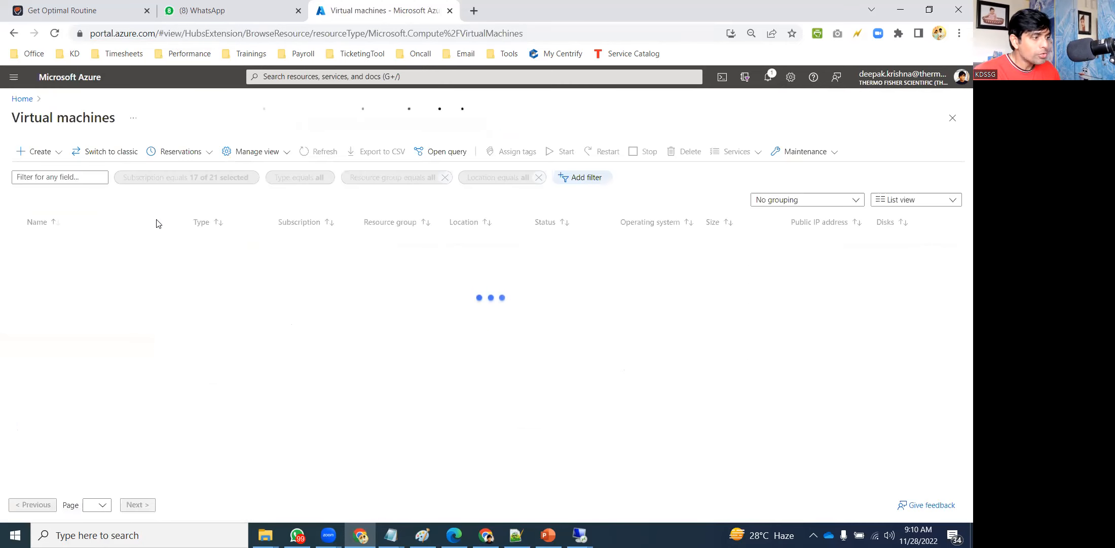
pyautogui.write('KD')
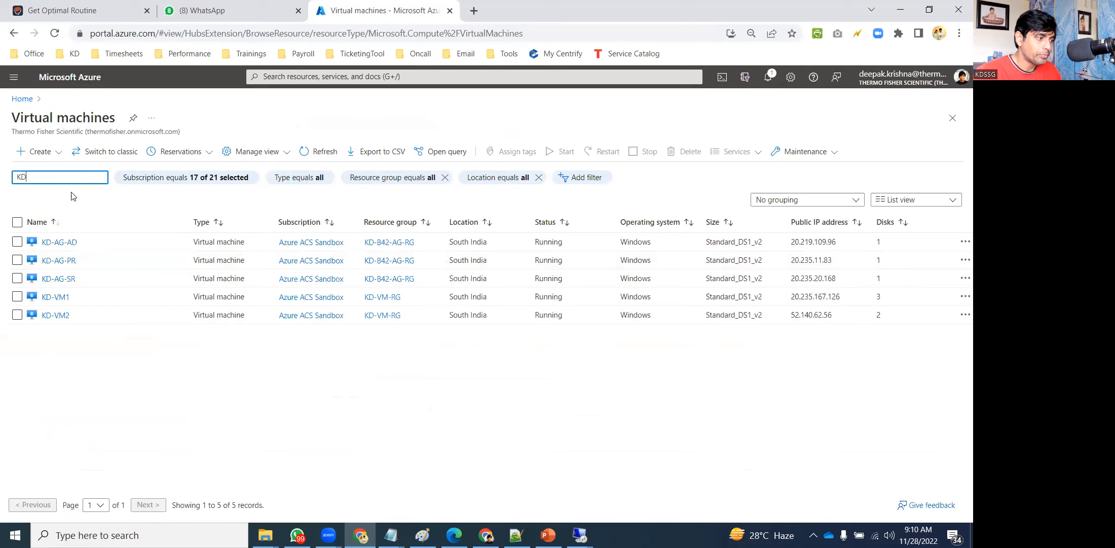
pyautogui.click(51, 315)
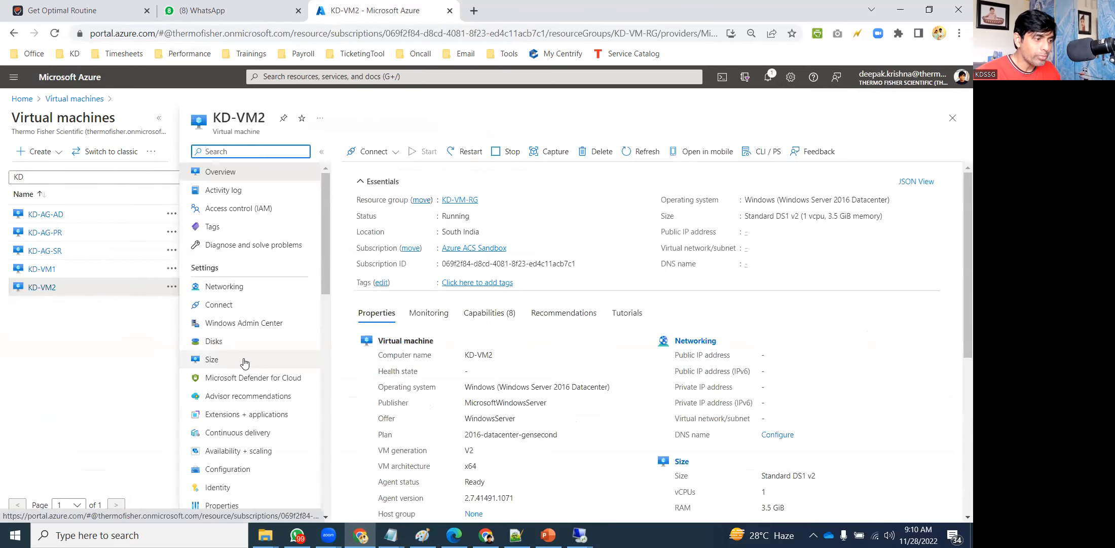
pyautogui.click(243, 343)
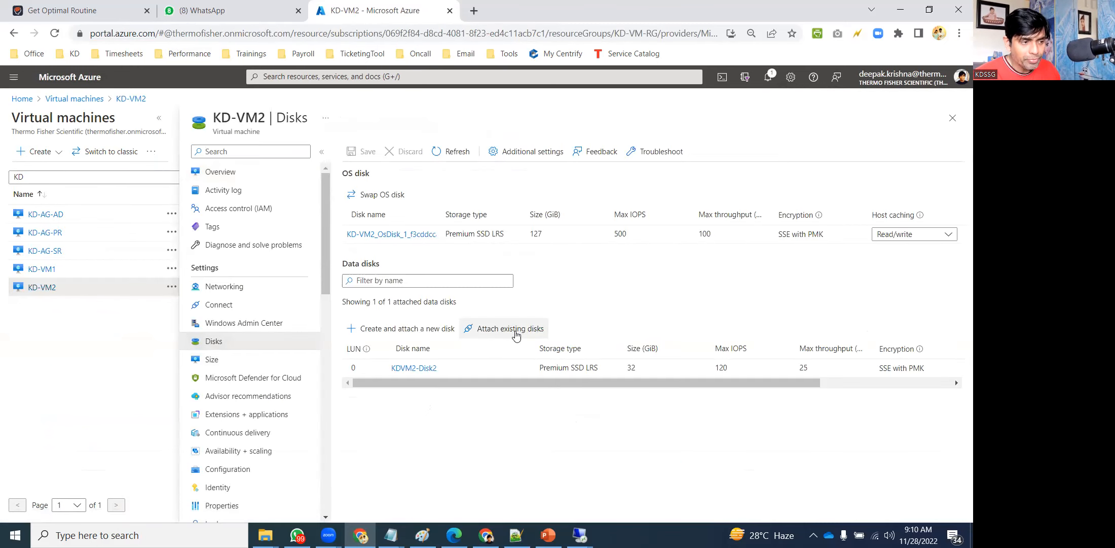
pyautogui.click(512, 329)
pyautogui.click(446, 387)
pyautogui.click(430, 444)
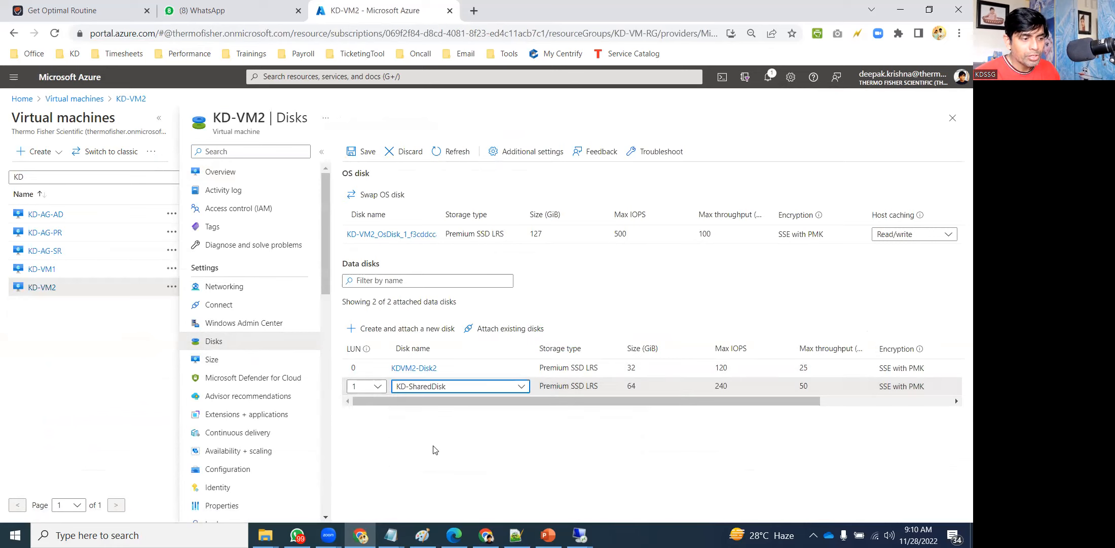
pyautogui.click(363, 151)
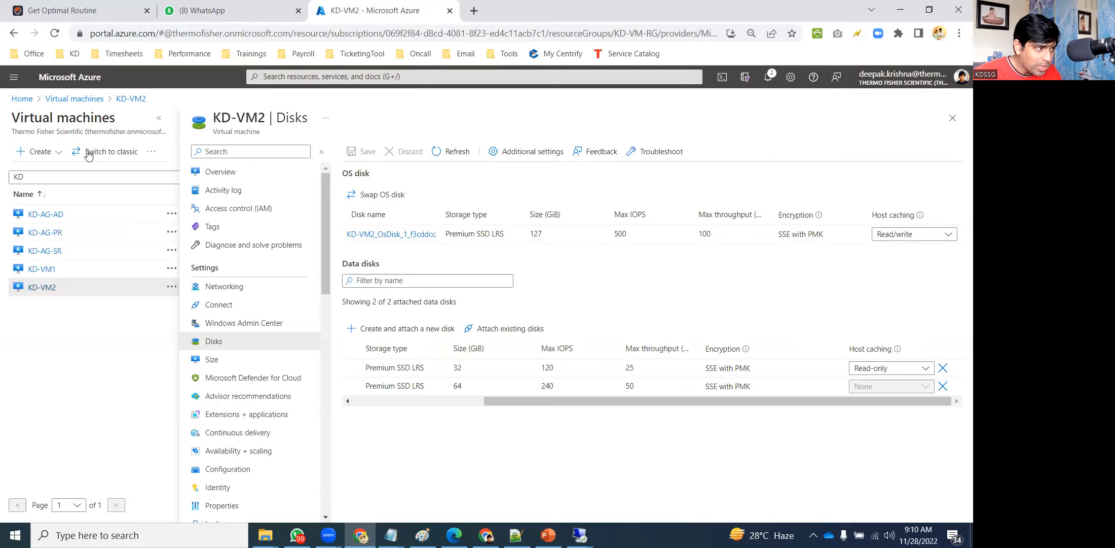
pyautogui.click(24, 99)
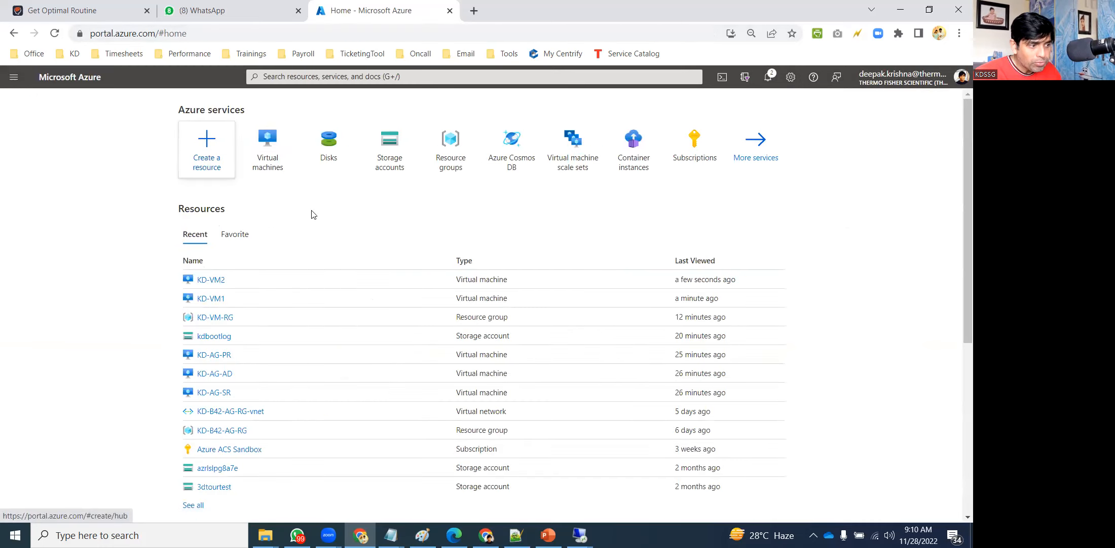
# Switch to the VM1 session, launch diskmgmt.msc, and initialize the new disk as GPT.
pyautogui.click(580, 535)
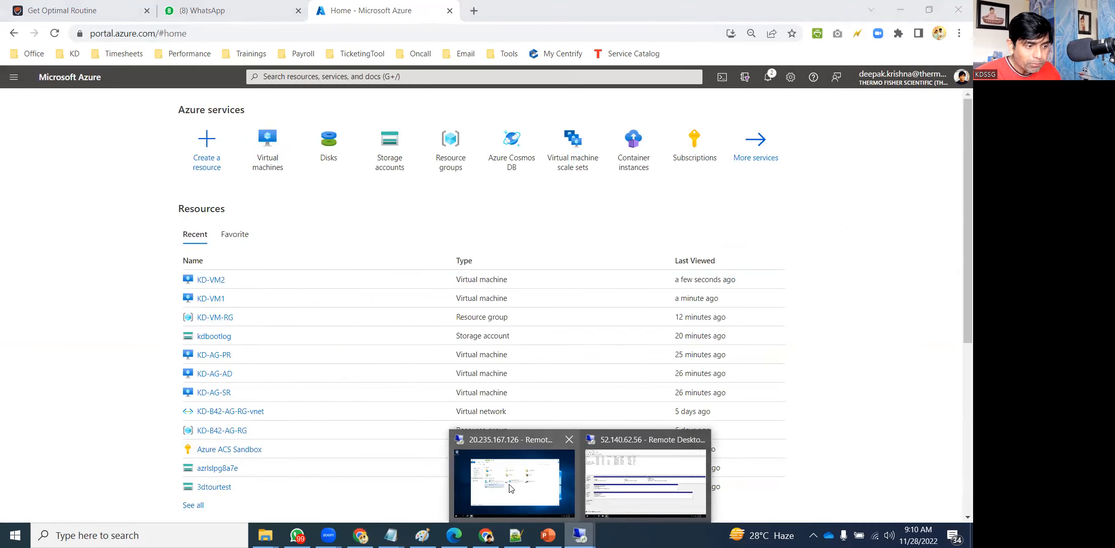
pyautogui.click(475, 464)
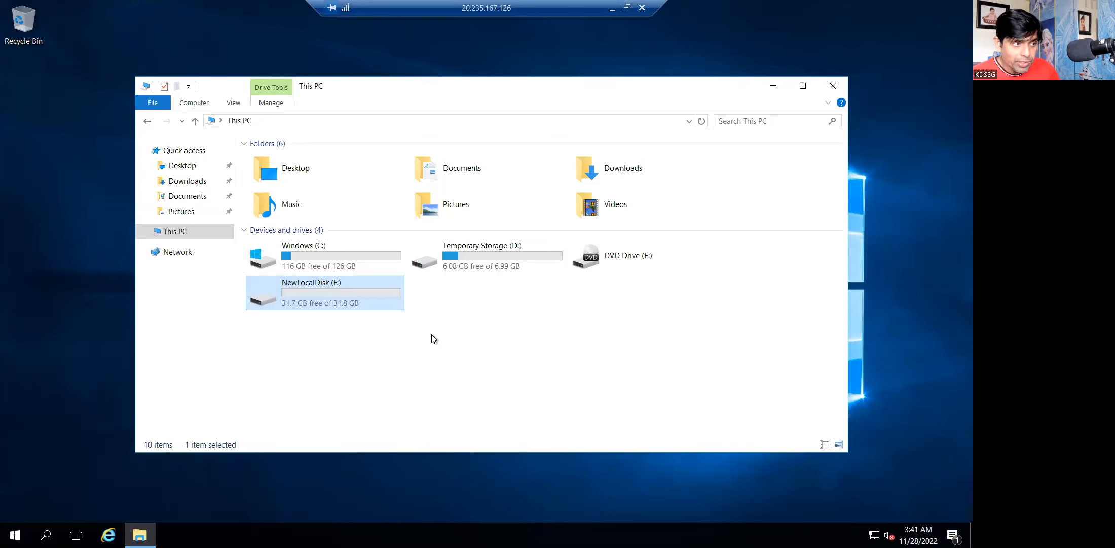
pyautogui.click(431, 334)
pyautogui.press('super+r')
pyautogui.write('diskmgmt.msc')
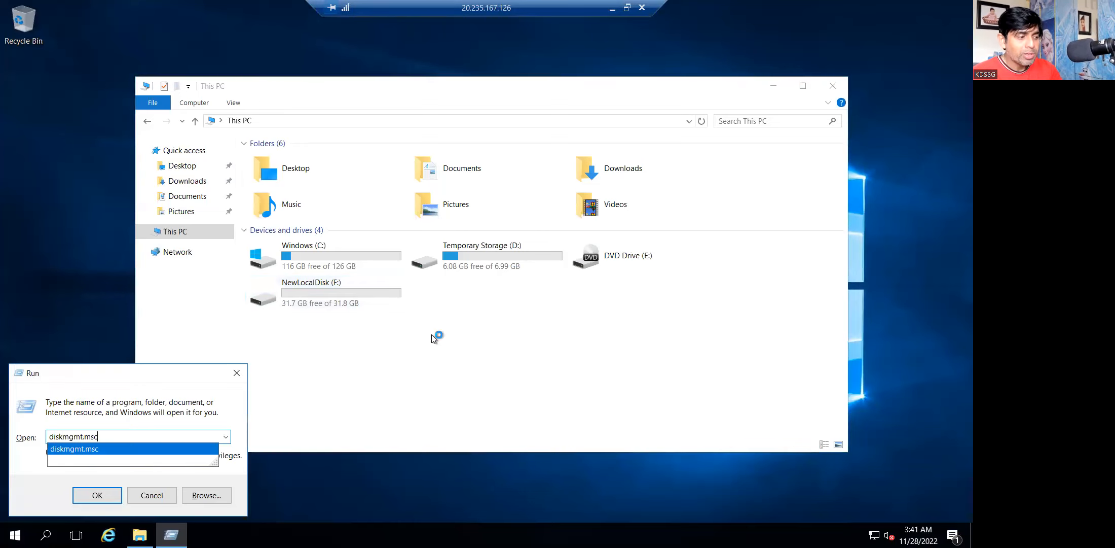
pyautogui.press('Return')
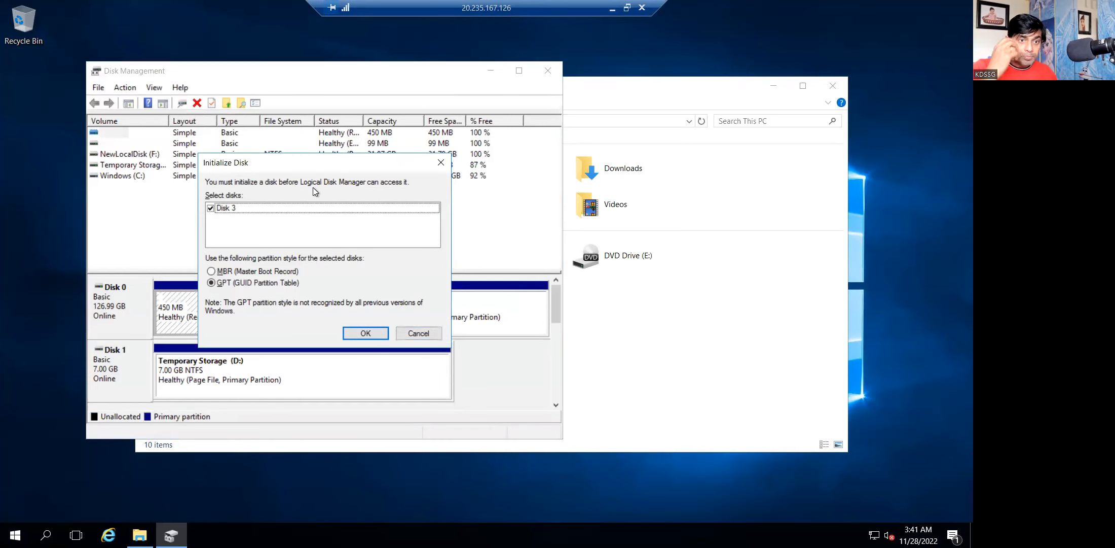
pyautogui.click(367, 332)
# Start a New Simple Volume on Disk 3's unallocated space using the full 65406 MB.
pyautogui.click(518, 71)
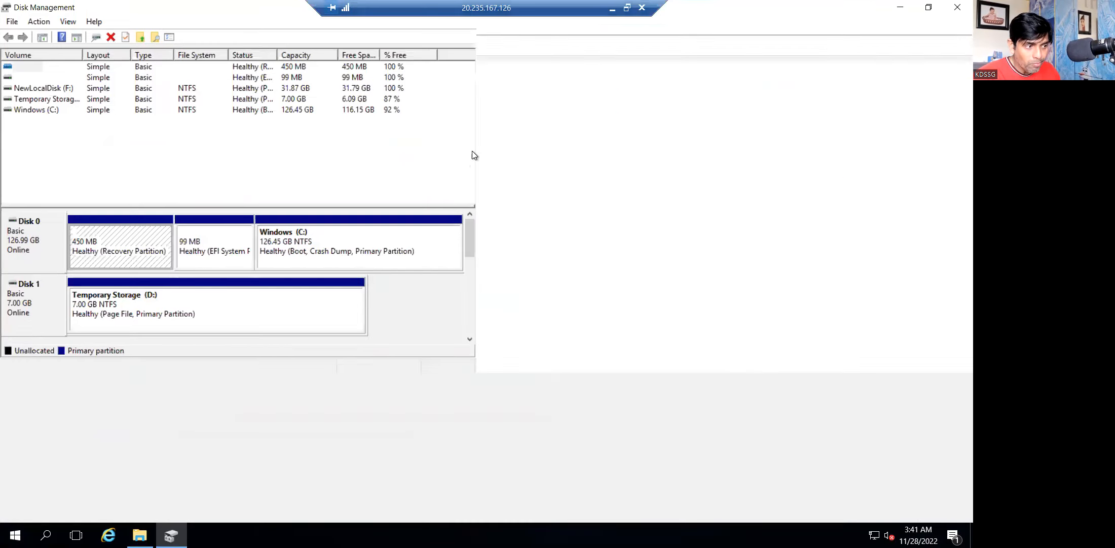
pyautogui.click(145, 442)
pyautogui.rightClick(145, 442)
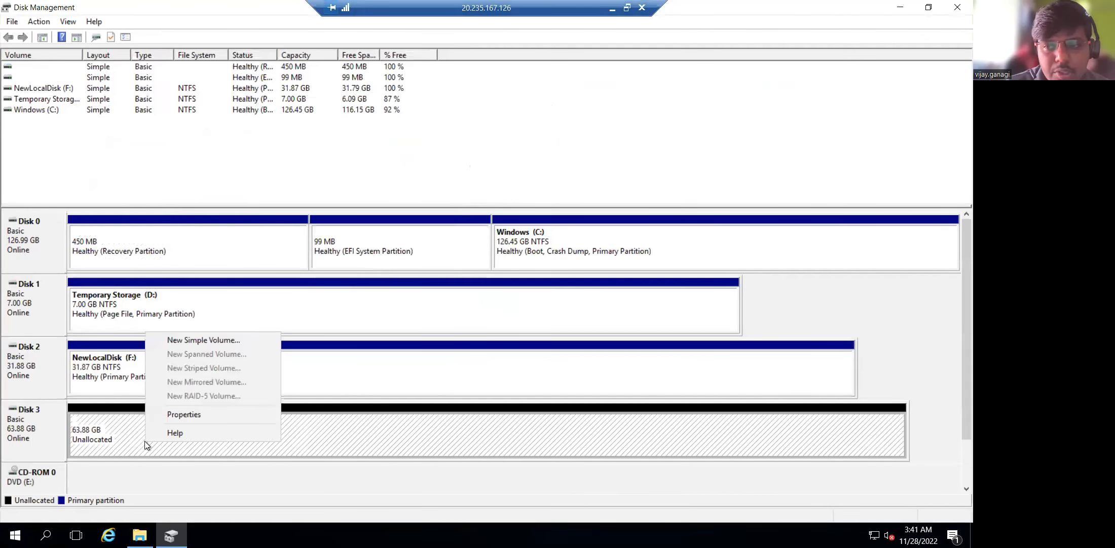
pyautogui.click(206, 342)
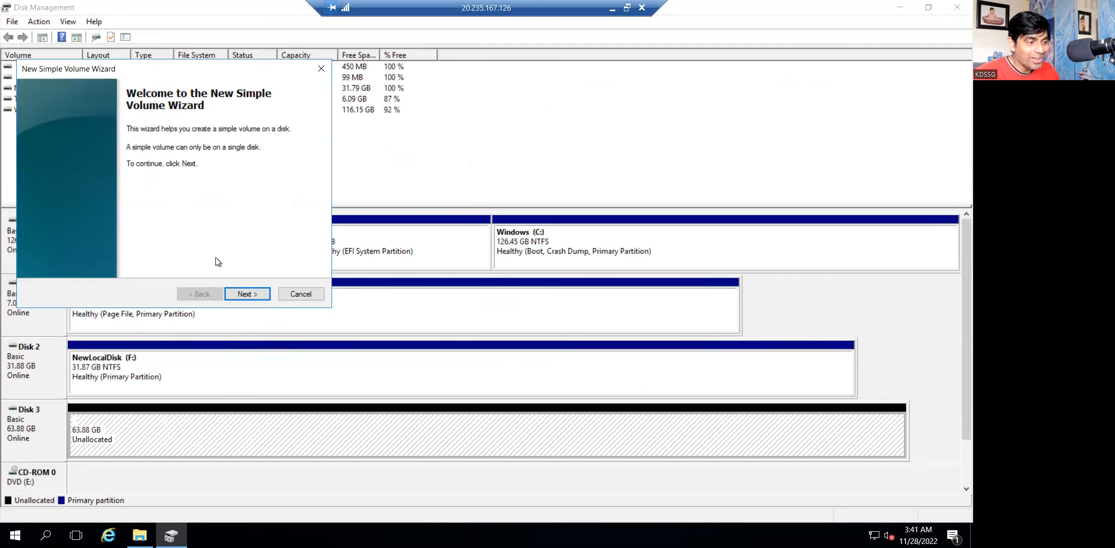
pyautogui.click(243, 292)
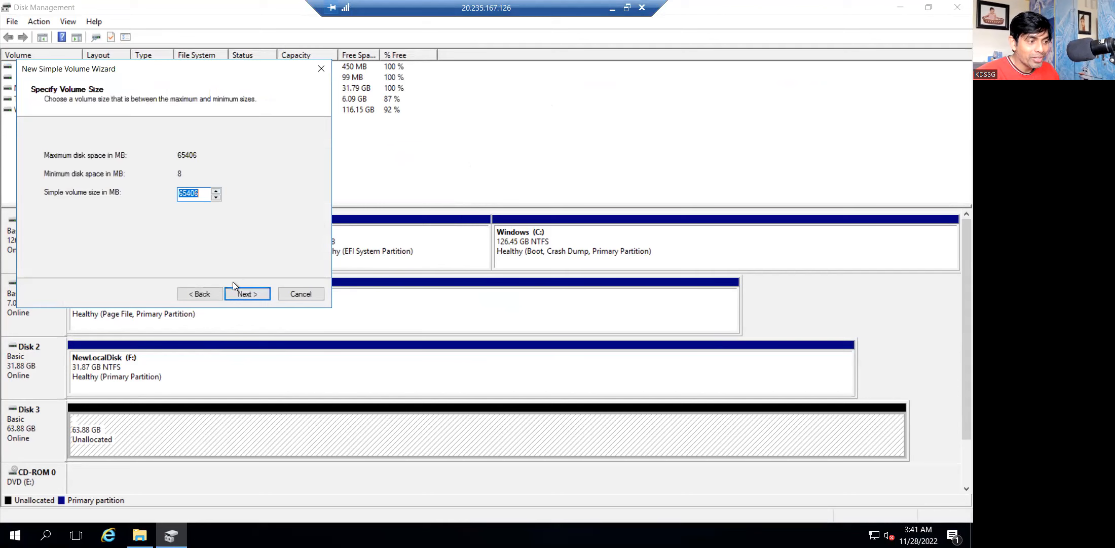
pyautogui.click(243, 292)
# Assign drive letter S, label the volume SharedDisk, and finish the NTFS format.
pyautogui.click(234, 158)
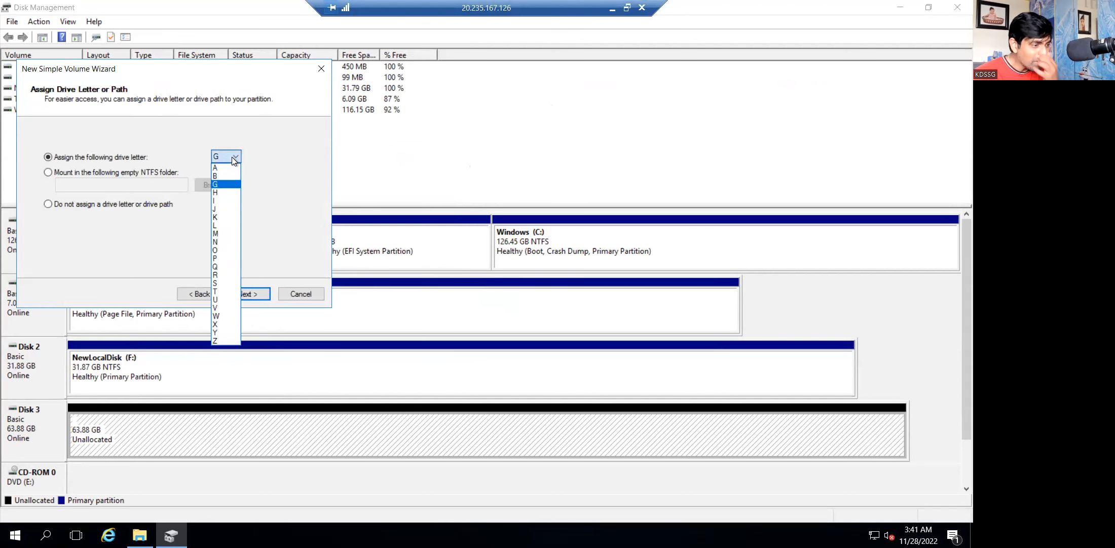
pyautogui.click(222, 283)
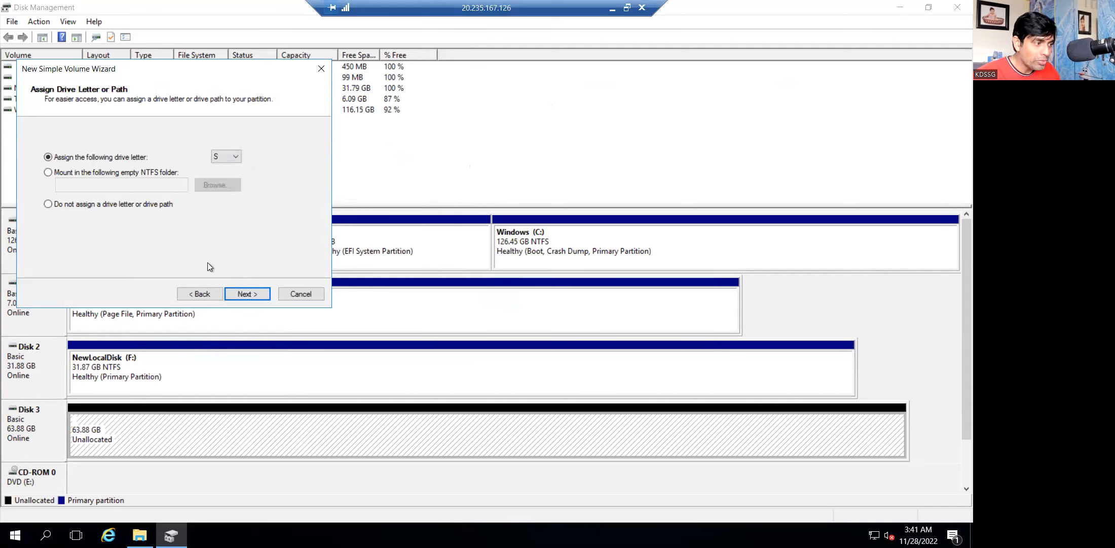
pyautogui.click(244, 294)
pyautogui.moveTo(196, 218); pyautogui.dragTo(156, 218)
pyautogui.write('SharedDisk')
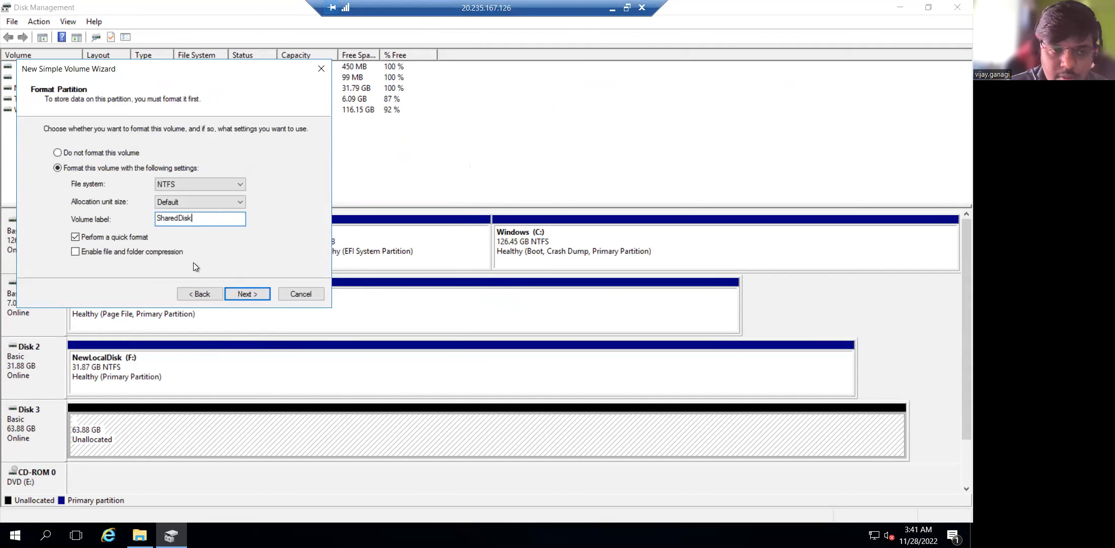
pyautogui.click(247, 294)
pyautogui.click(248, 294)
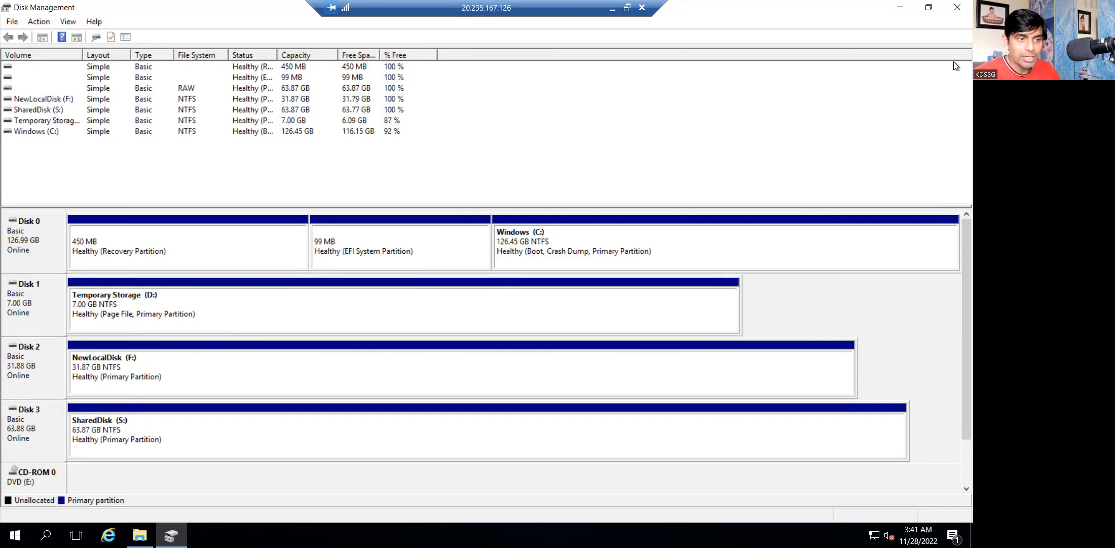
# Verify SharedDisk (S:) in VM1's This PC, then switch to VM2 and close Disk Management.
pyautogui.click(957, 7)
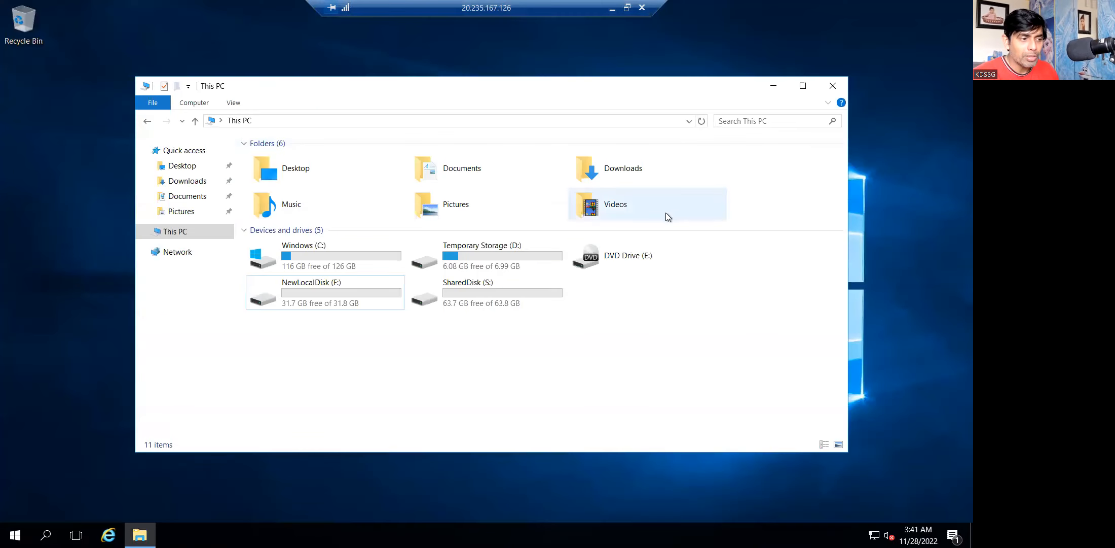
pyautogui.click(476, 306)
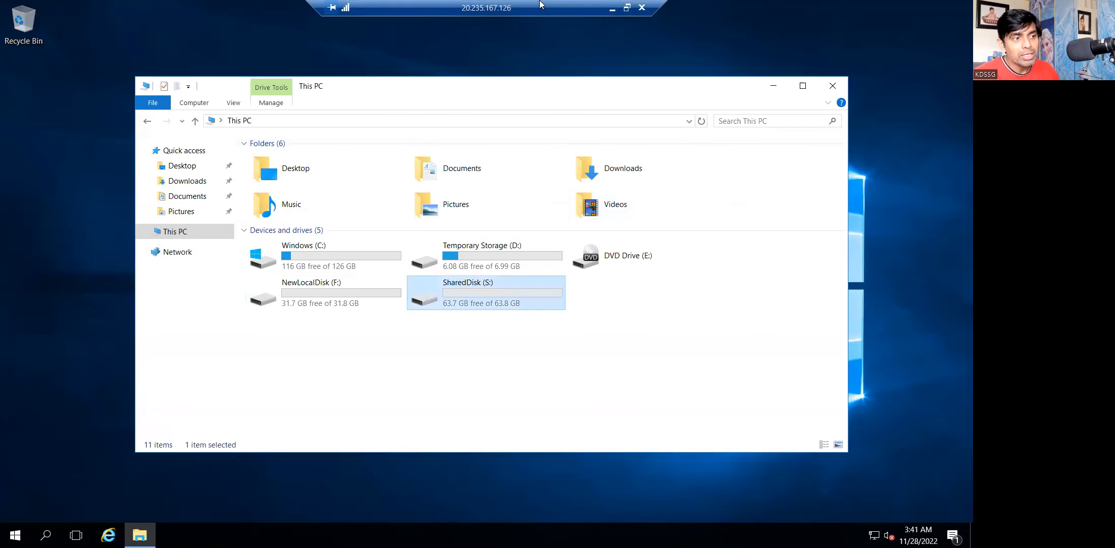
pyautogui.click(613, 9)
pyautogui.click(581, 534)
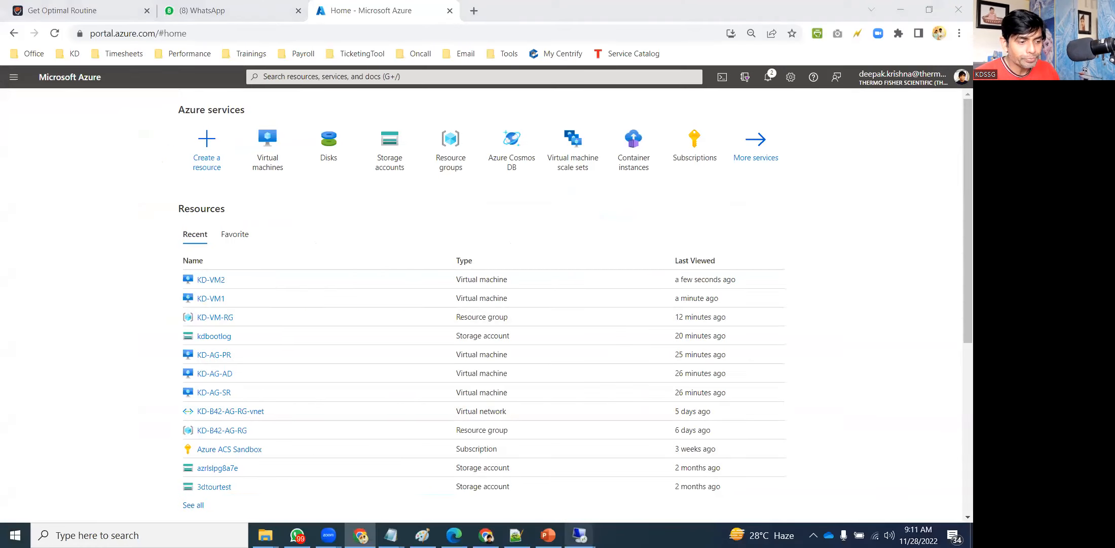
pyautogui.click(615, 494)
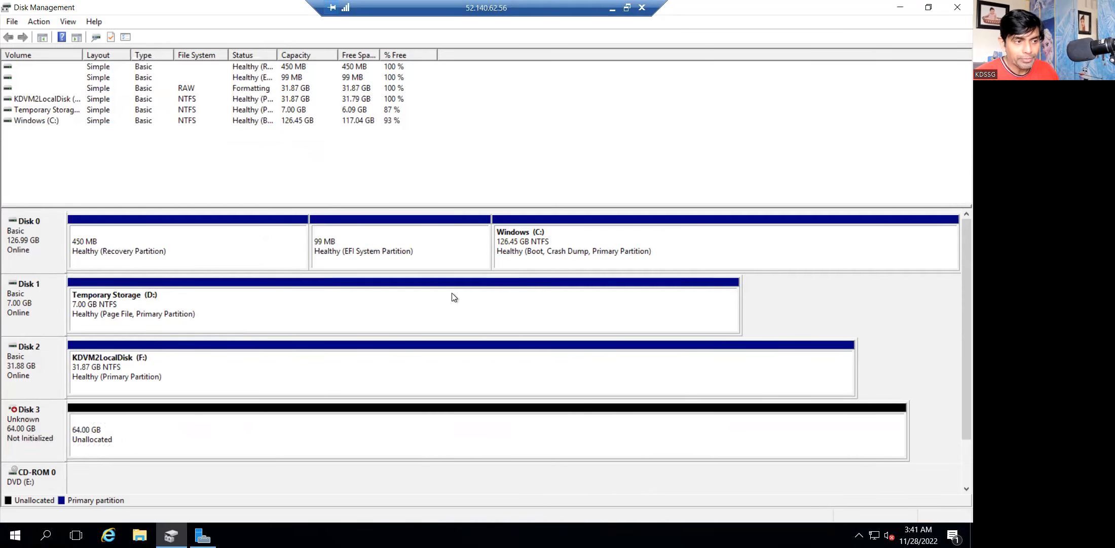
pyautogui.click(956, 8)
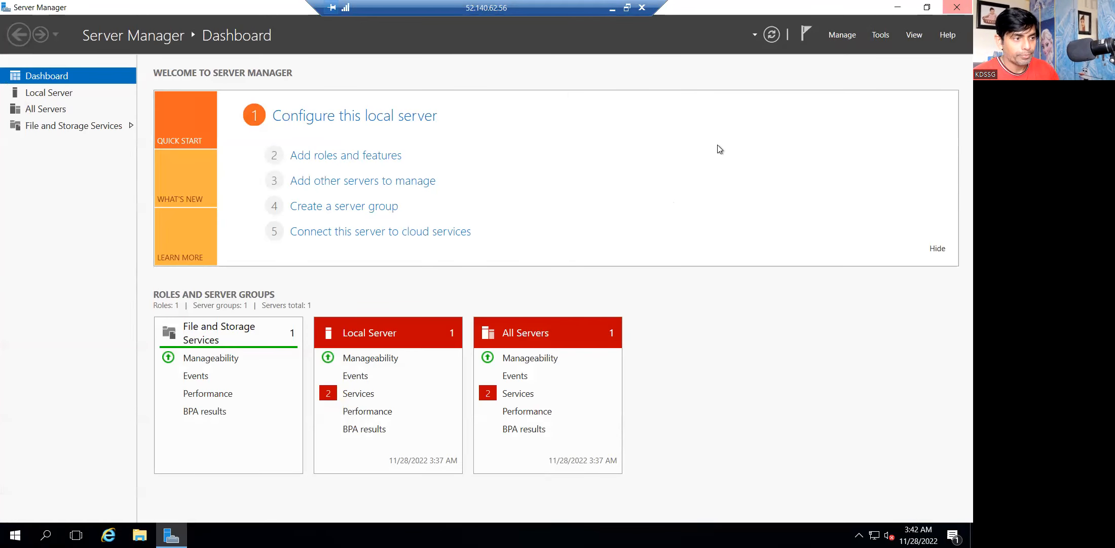
# Relaunch diskmgmt.msc after a mistyped attempt and initialize Disk 3 as GPT.
pyautogui.press('super+d')
pyautogui.press('super+r')
pyautogui.write('disk')
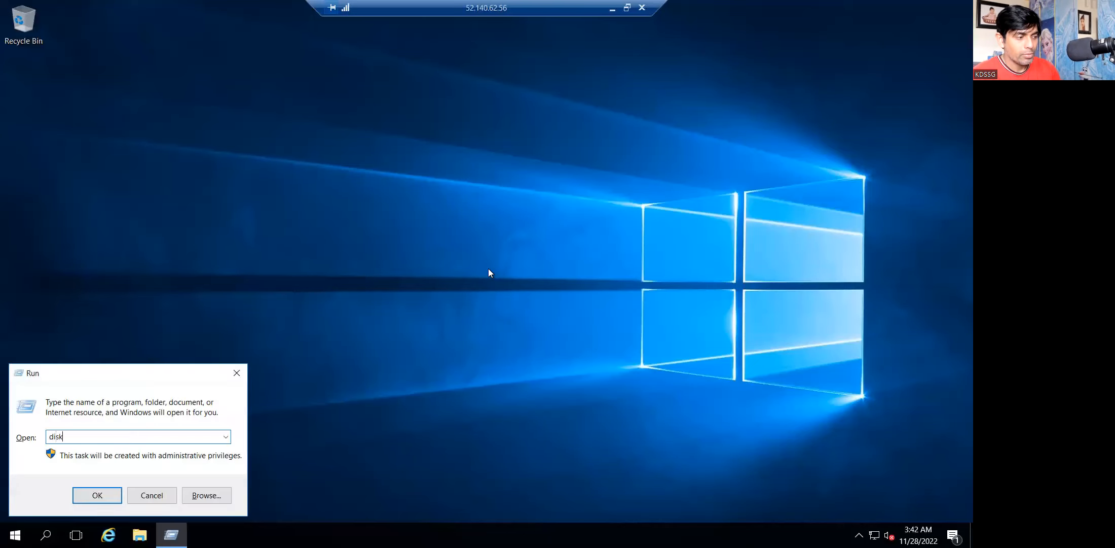
pyautogui.write('mgmgt.msc')
pyautogui.press('Return')
pyautogui.press('Return')
pyautogui.write('fisk')
pyautogui.press('BackSpace')
pyautogui.press('BackSpace')
pyautogui.press('BackSpace')
pyautogui.press('BackSpace')
pyautogui.write('d')
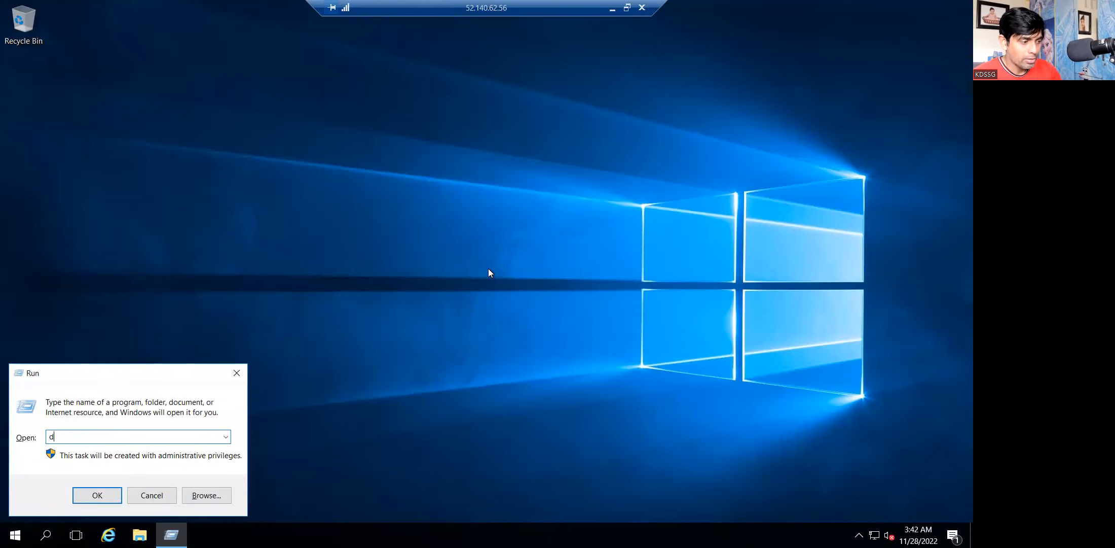
pyautogui.write('iskmgmt.msc')
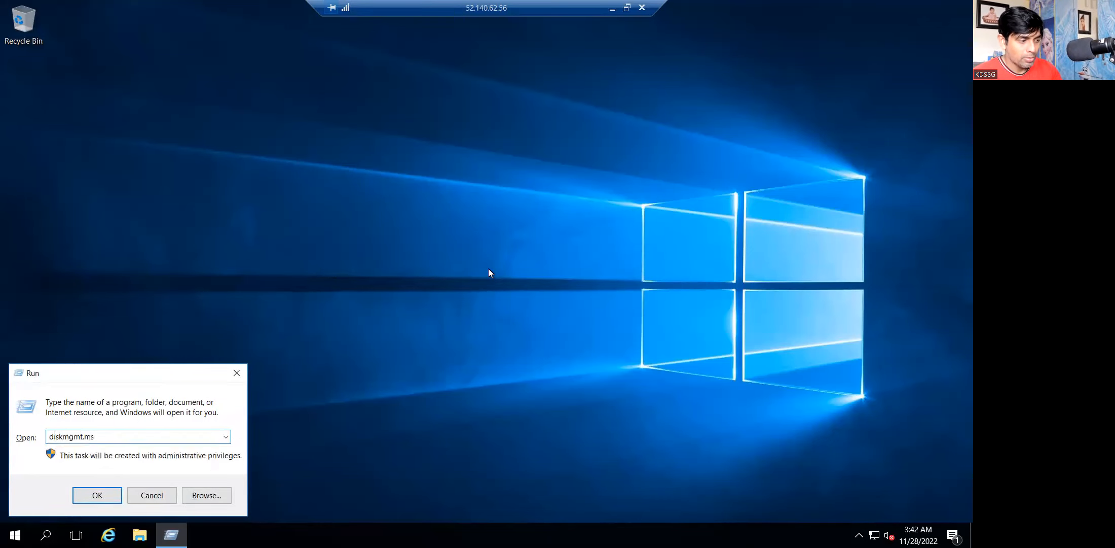
pyautogui.press('Return')
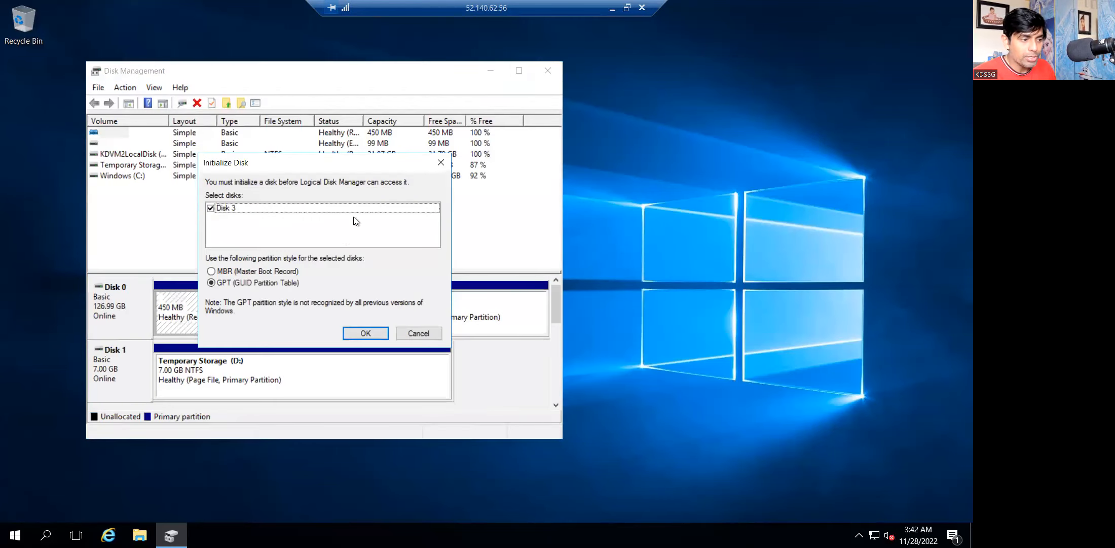
pyautogui.click(351, 334)
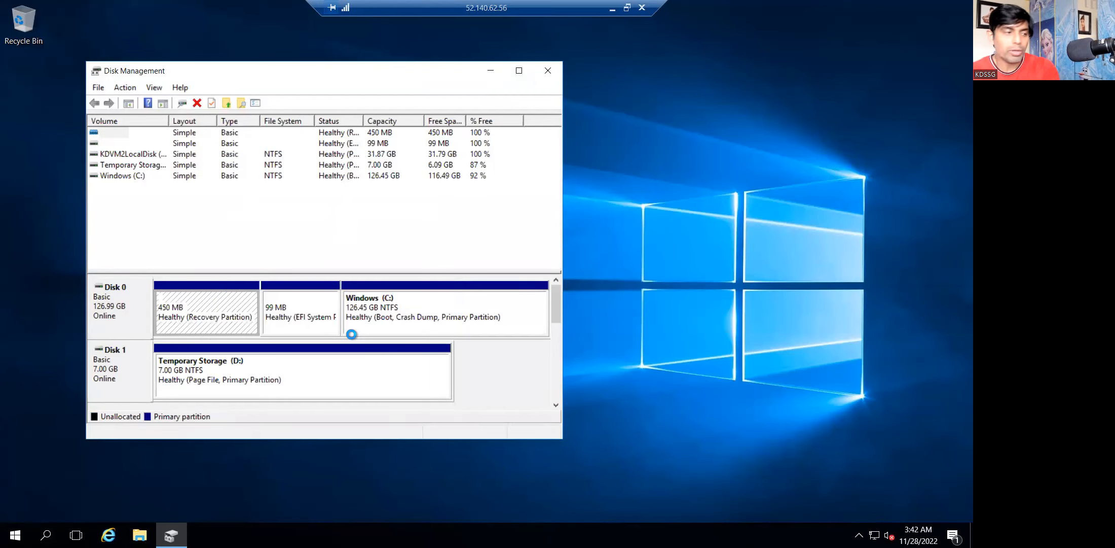
# Start a New Simple Volume on Disk 3's unallocated space, keeping the full size.
pyautogui.click(522, 71)
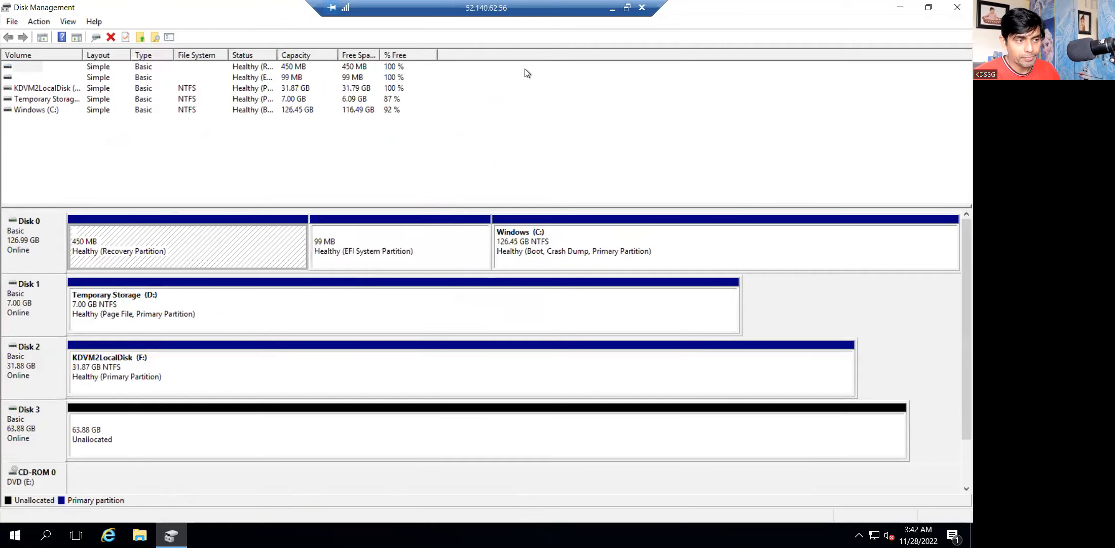
pyautogui.click(255, 437)
pyautogui.rightClick(256, 437)
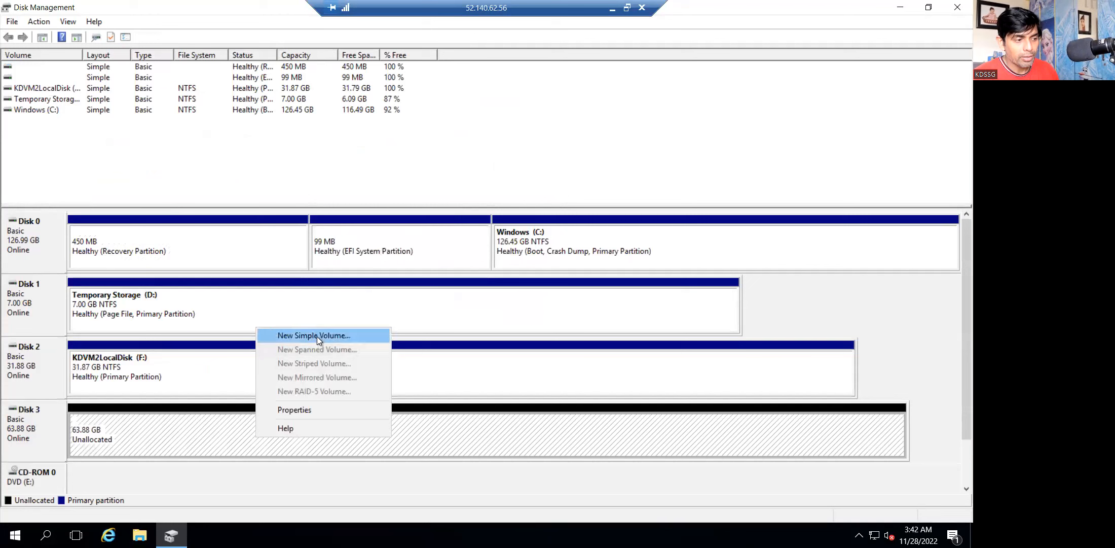
pyautogui.click(348, 337)
pyautogui.click(247, 293)
pyautogui.click(248, 294)
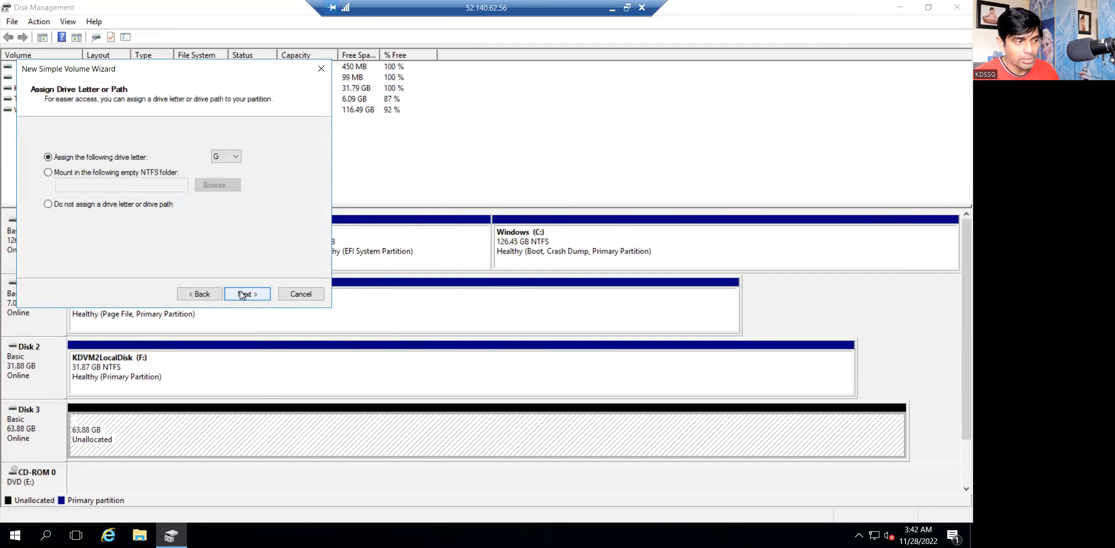
# Assign drive letter S, label the volume SharedDisk, and finish the NTFS format.
pyautogui.click(231, 155)
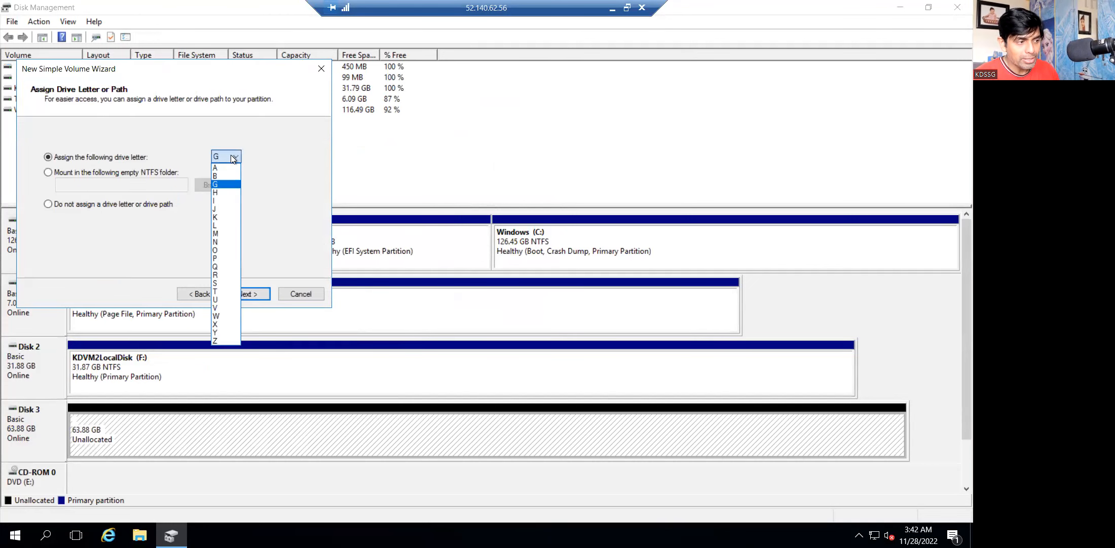
pyautogui.click(227, 285)
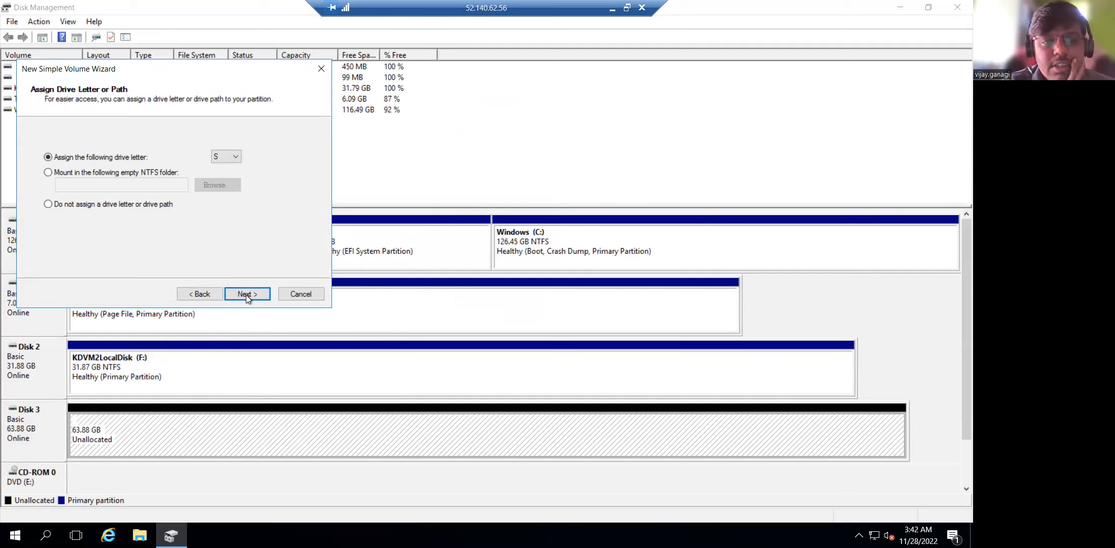
pyautogui.click(246, 294)
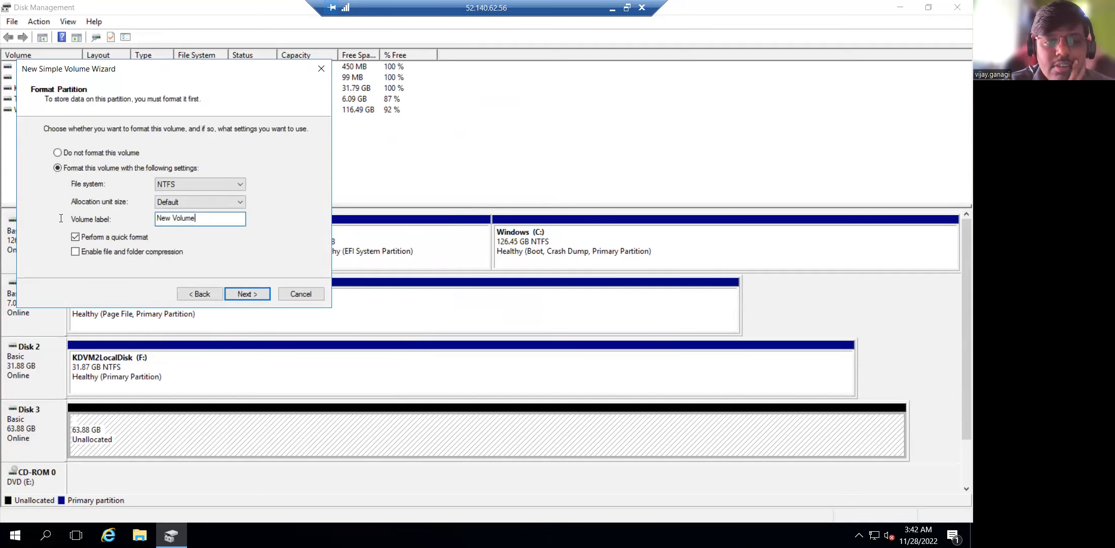
pyautogui.moveTo(200, 219); pyautogui.dragTo(41, 214)
pyautogui.write('SharedDisk')
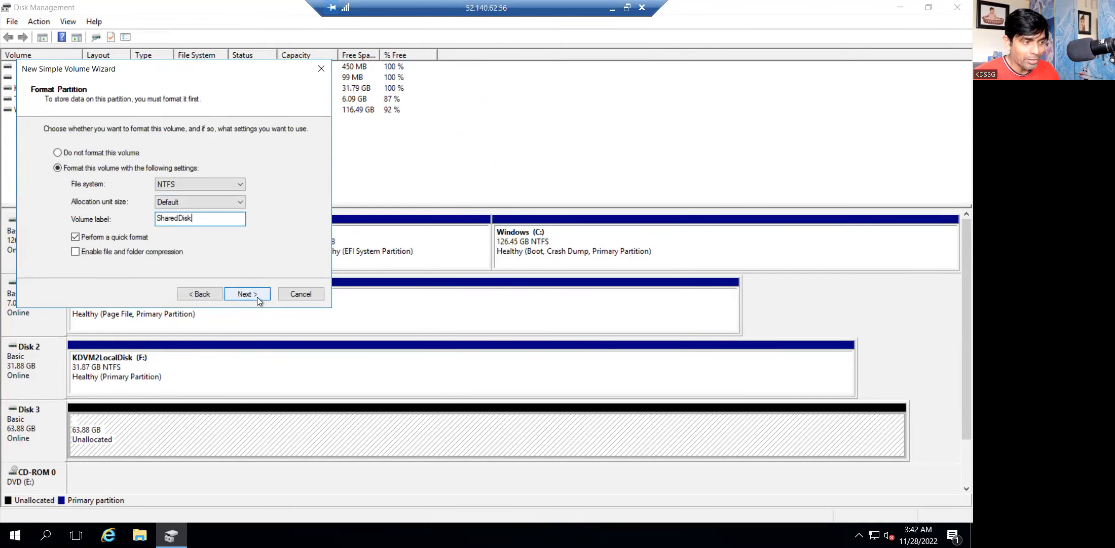
pyautogui.click(257, 296)
pyautogui.click(257, 296)
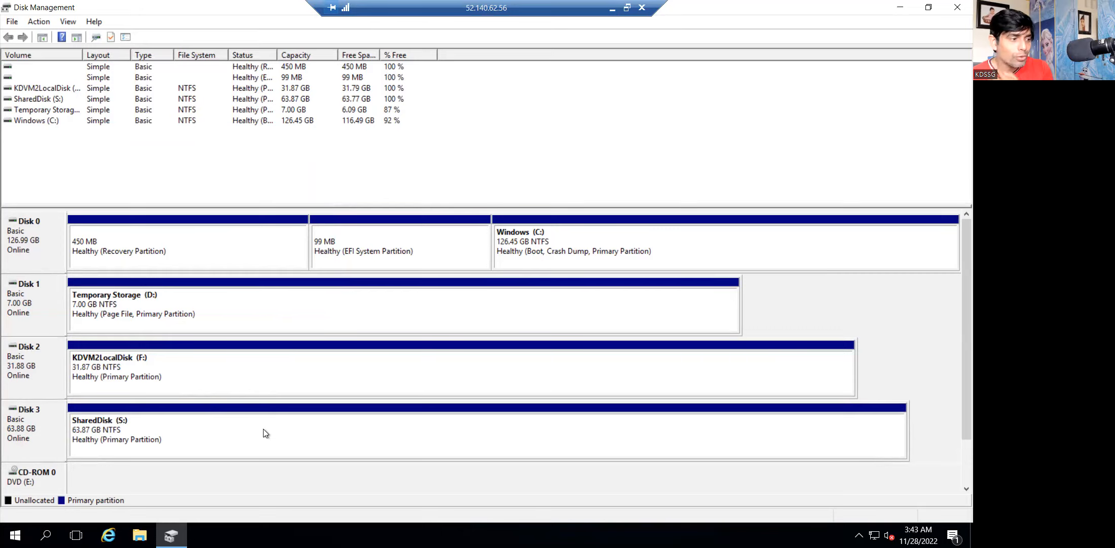
# Close Disk Management, open the empty SharedDisk (S:) drive from This PC, and bring up its New-item menu.
pyautogui.click(956, 7)
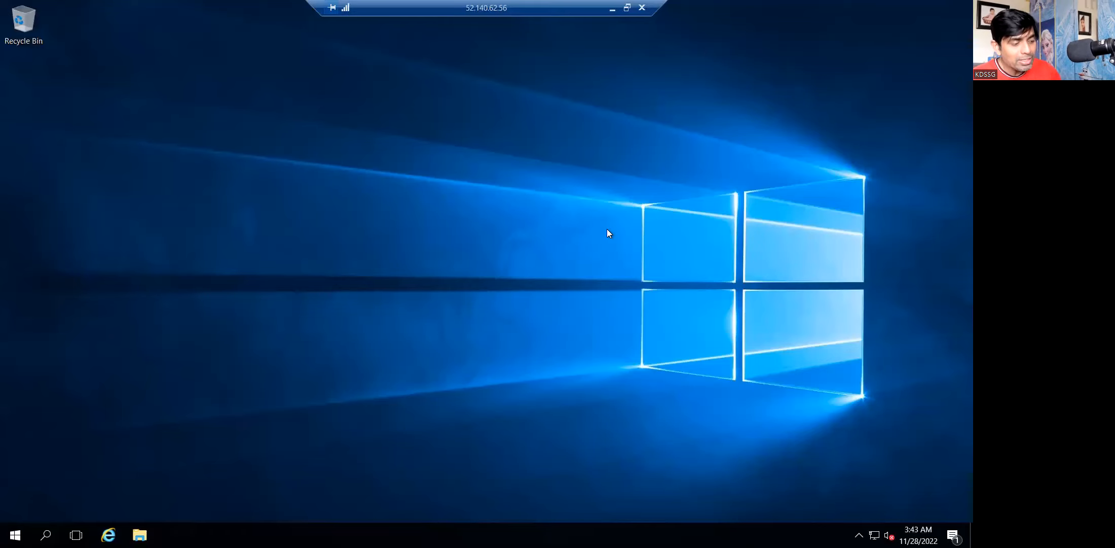
pyautogui.press('super+e')
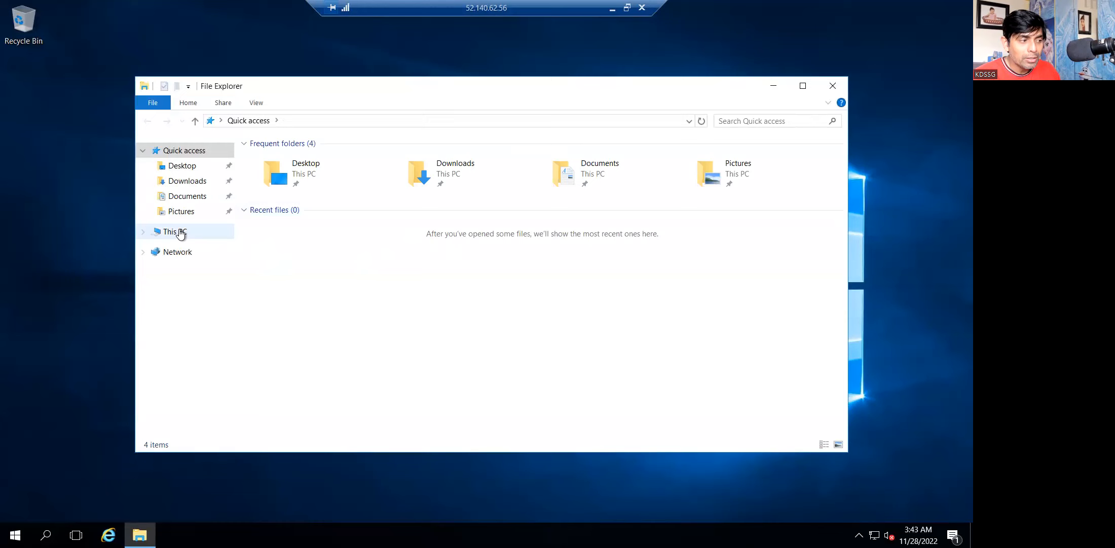
pyautogui.click(181, 231)
pyautogui.doubleClick(493, 300)
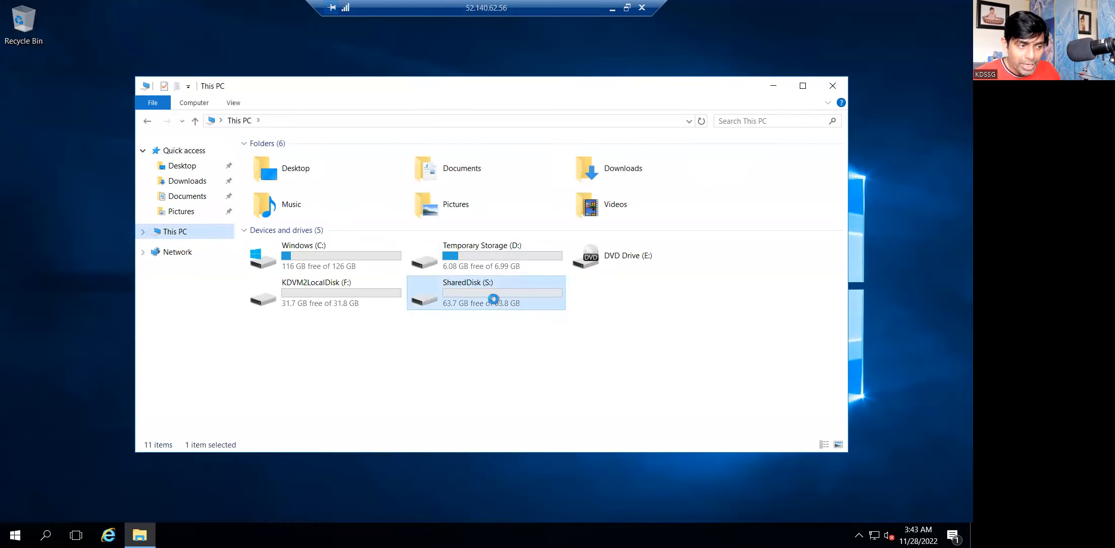
pyautogui.rightClick(357, 250)
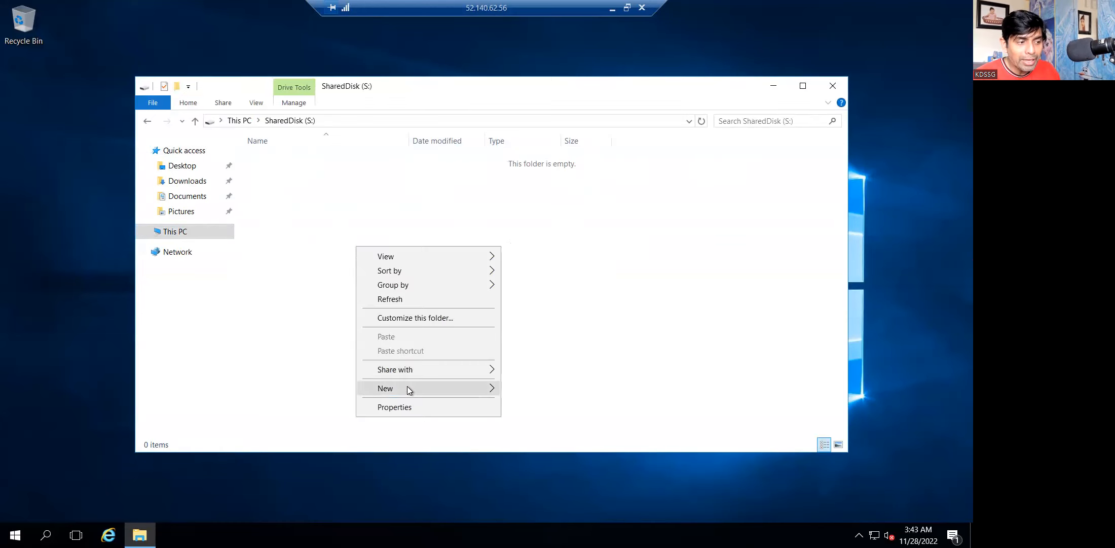
pyautogui.moveTo(407, 387)
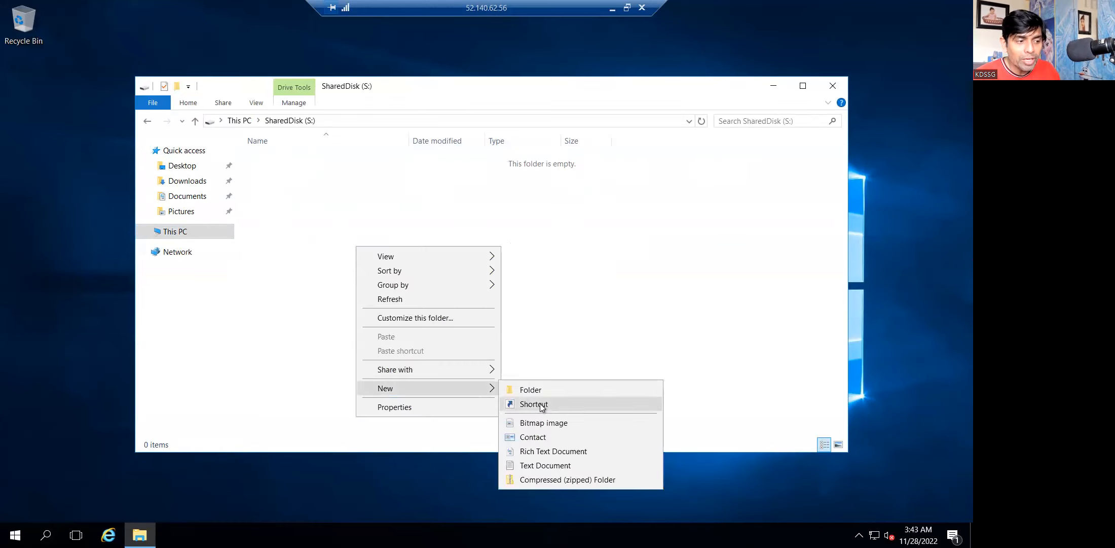
# Create a new text document on SharedDisk (S:) named TextDocument_KDVM2.
pyautogui.click(546, 465)
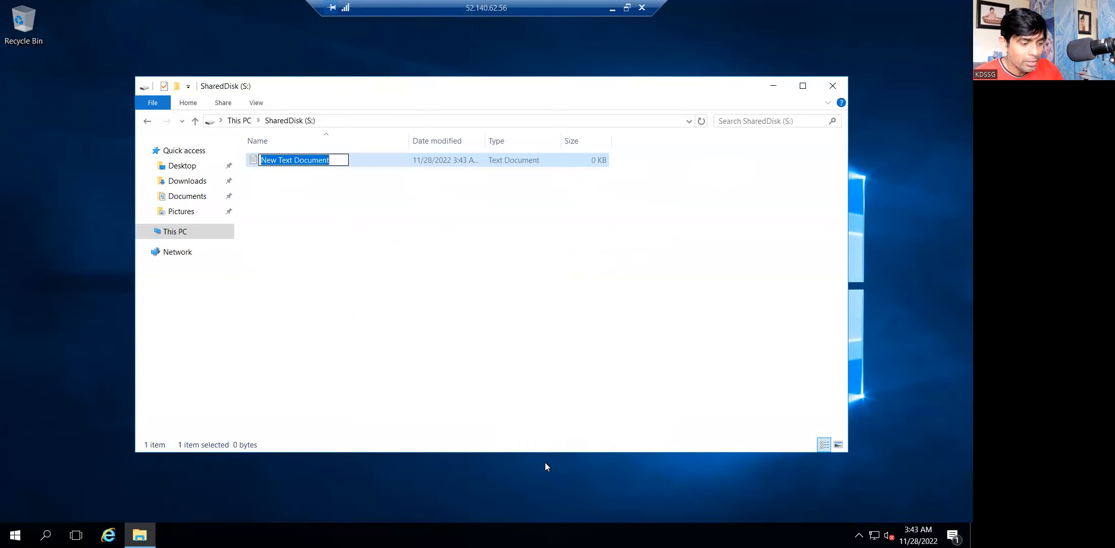
pyautogui.write('TestDo')
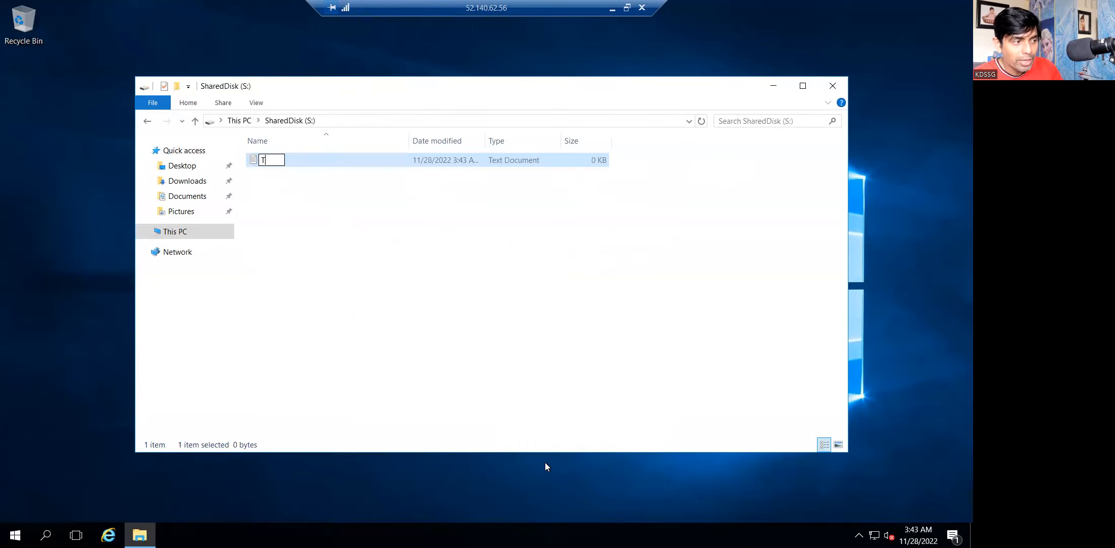
pyautogui.press('BackSpace')
pyautogui.press('BackSpace')
pyautogui.press('BackSpace')
pyautogui.press('BackSpace')
pyautogui.write('xtD')
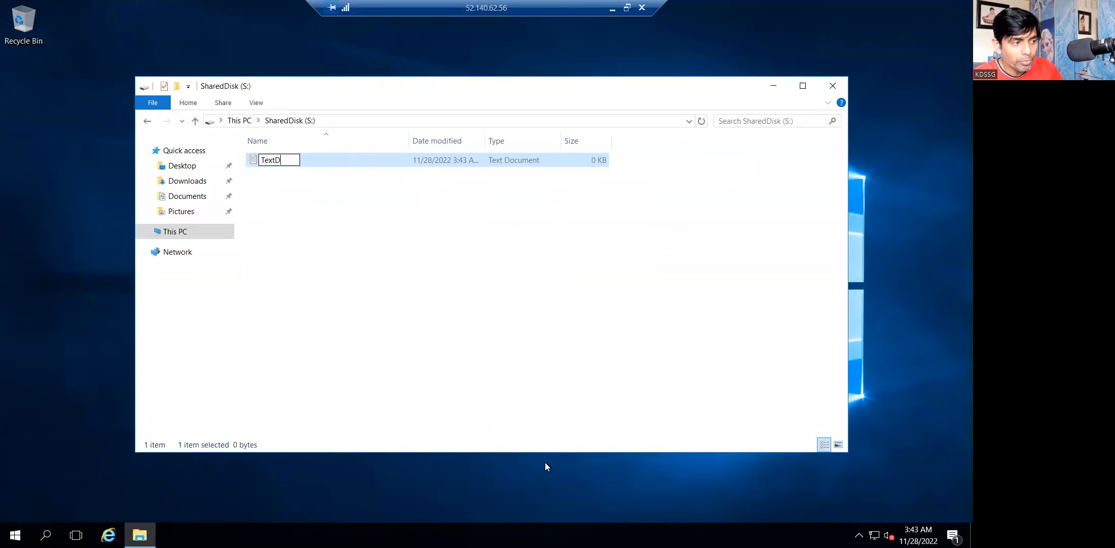
pyautogui.write('ocument_KDB')
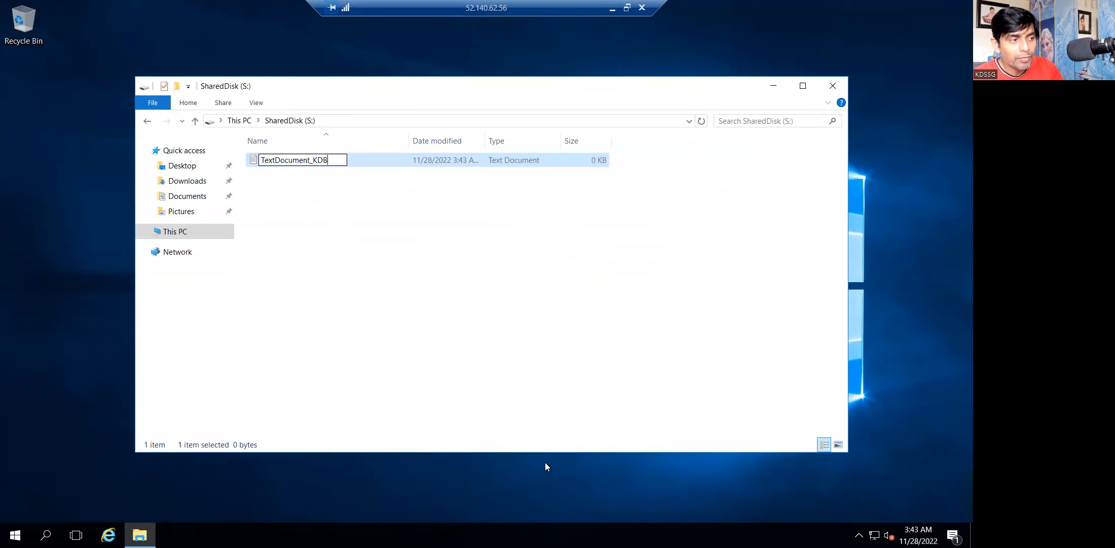
pyautogui.press('Return')
pyautogui.press('F2')
pyautogui.press('End')
pyautogui.press('BackSpace')
pyautogui.write('VM2')
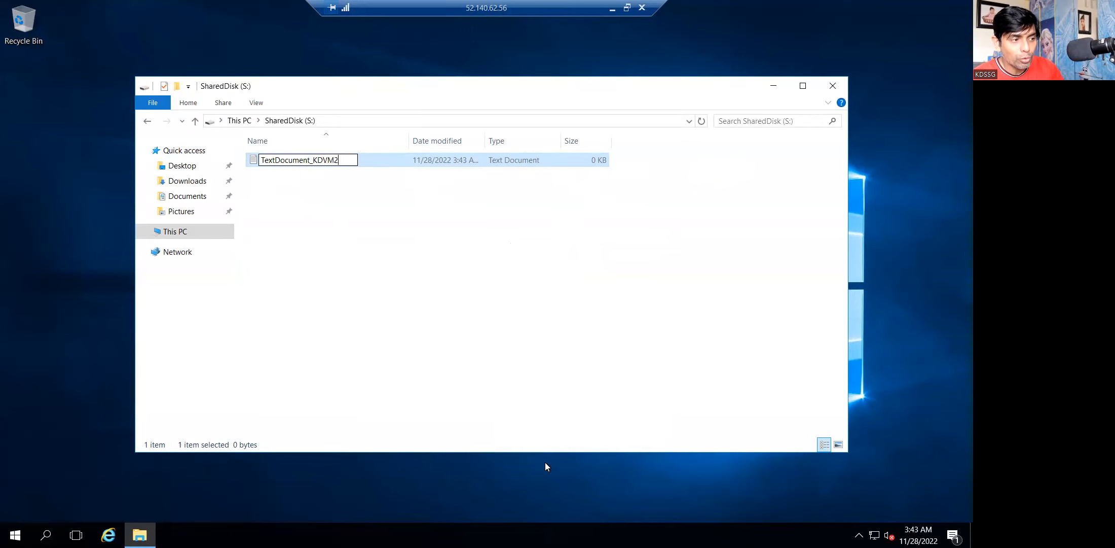
pyautogui.press('Return')
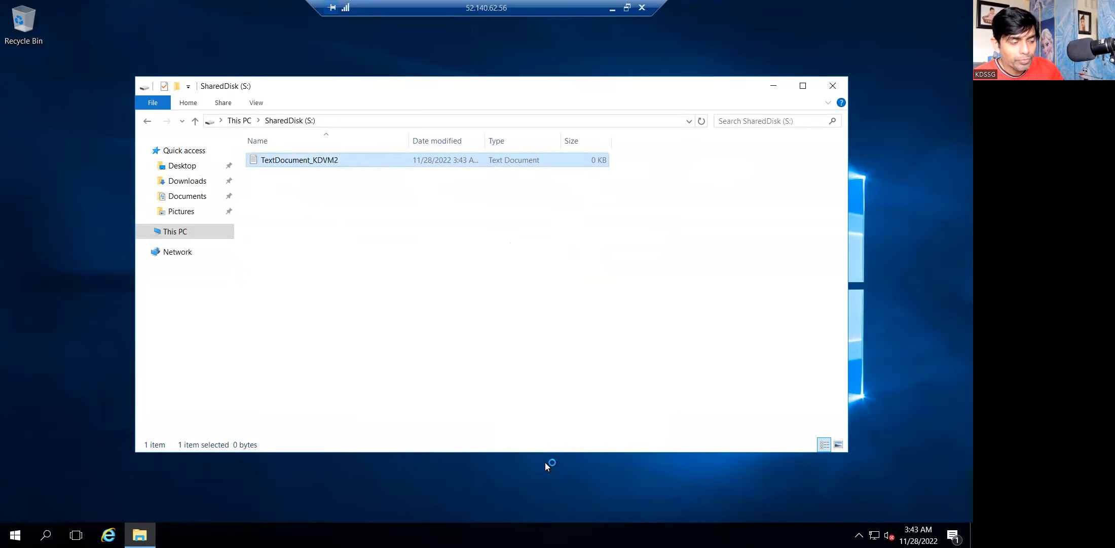
# Write 'This is a document created from KD-VM2' in the note, then close it, saving the changes.
pyautogui.write('This is a')
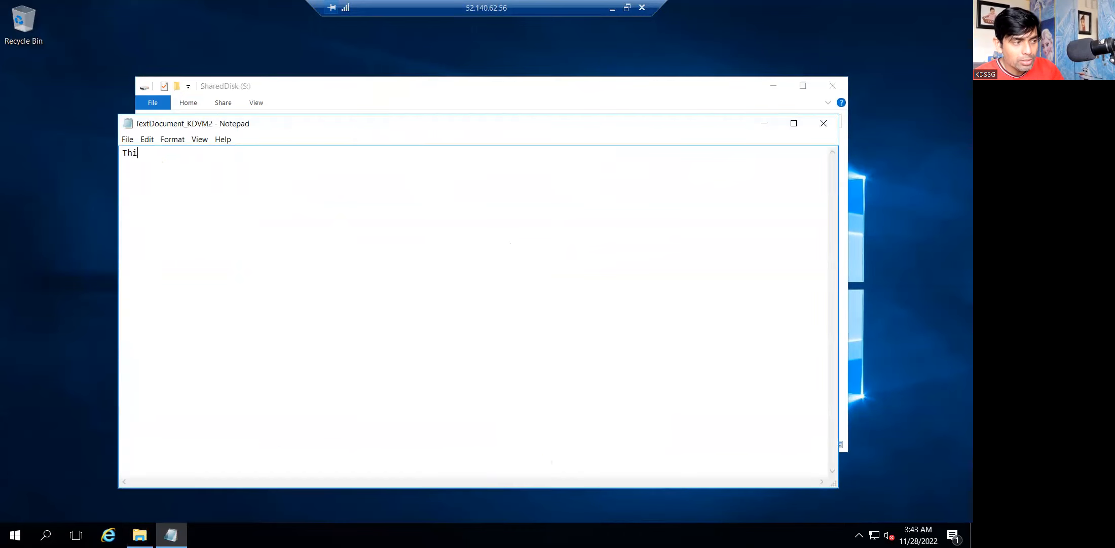
pyautogui.press('BackSpace')
pyautogui.press('BackSpace')
pyautogui.write('a do')
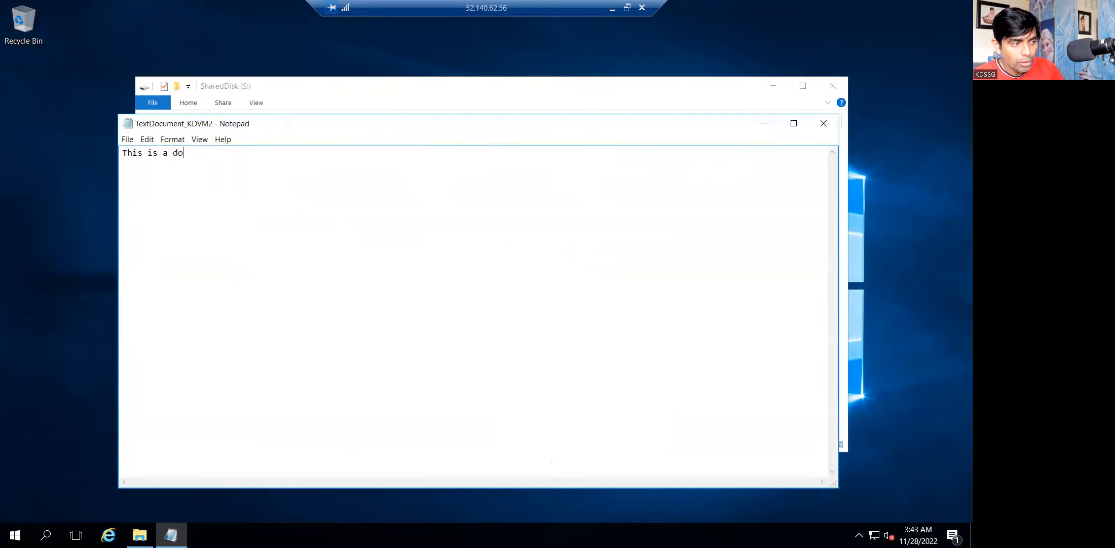
pyautogui.write('cument created from K')
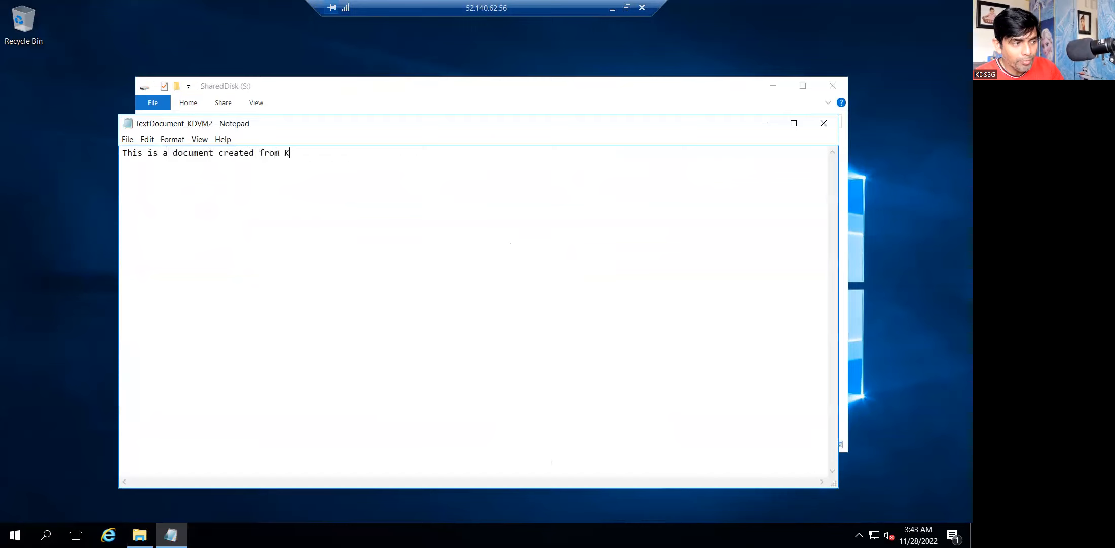
pyautogui.write('D-VM2')
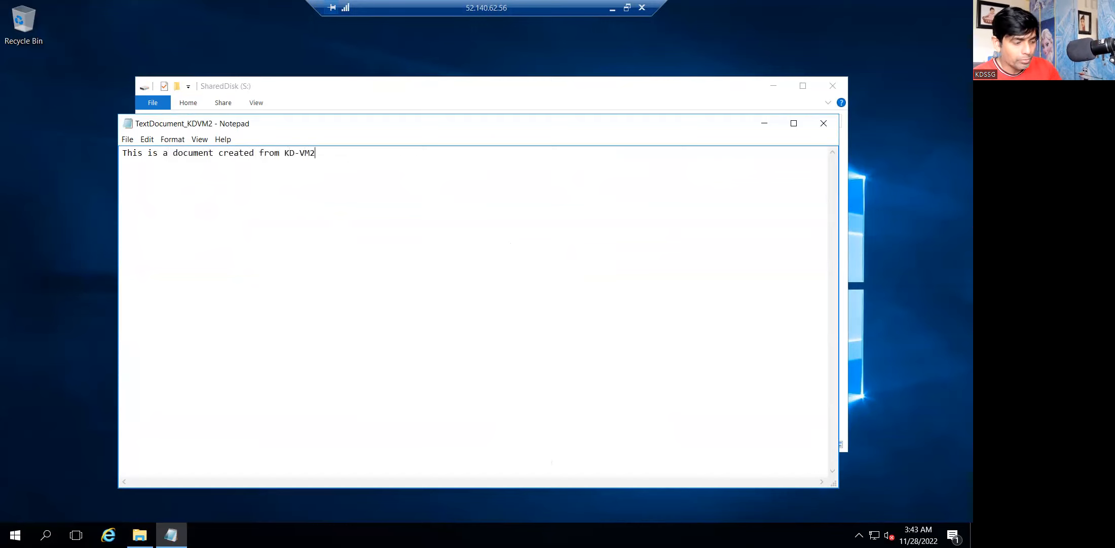
pyautogui.click(823, 123)
pyautogui.click(451, 276)
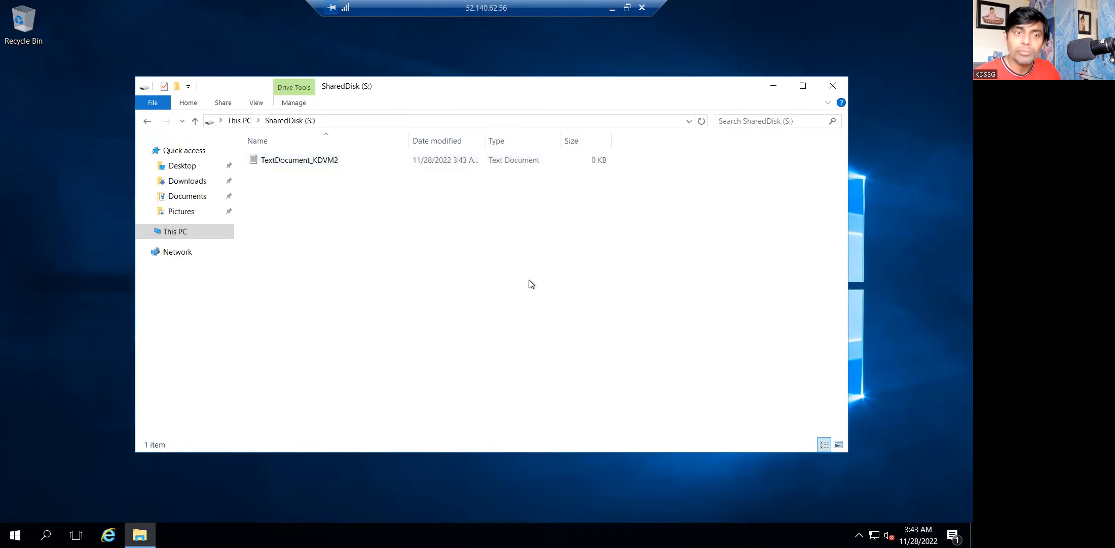
# Return to This PC and switch from the KD-VM2 remote session to KD-VM1.
pyautogui.hotkey('alt', 'Left')
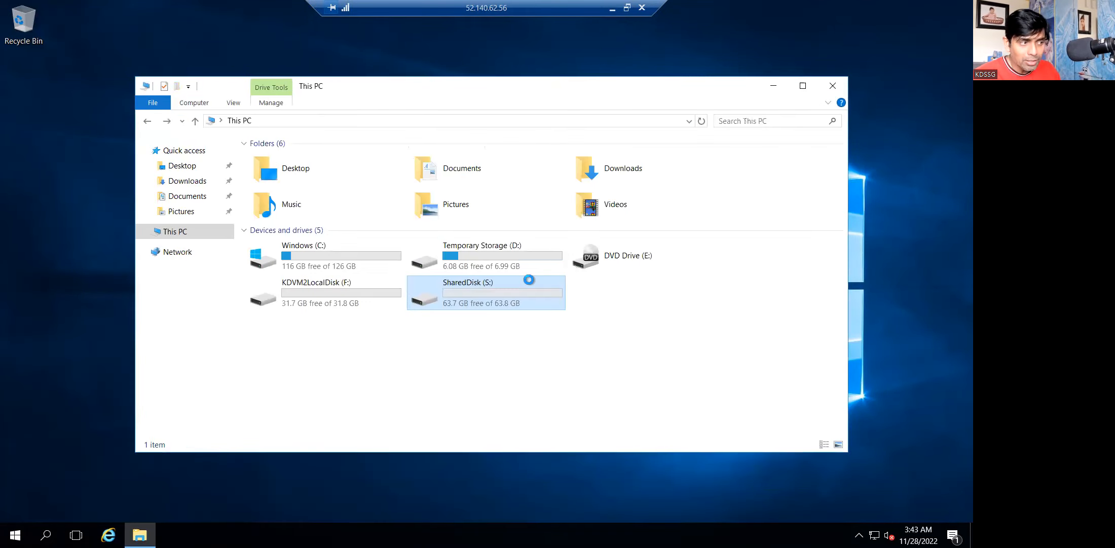
pyautogui.click(611, 8)
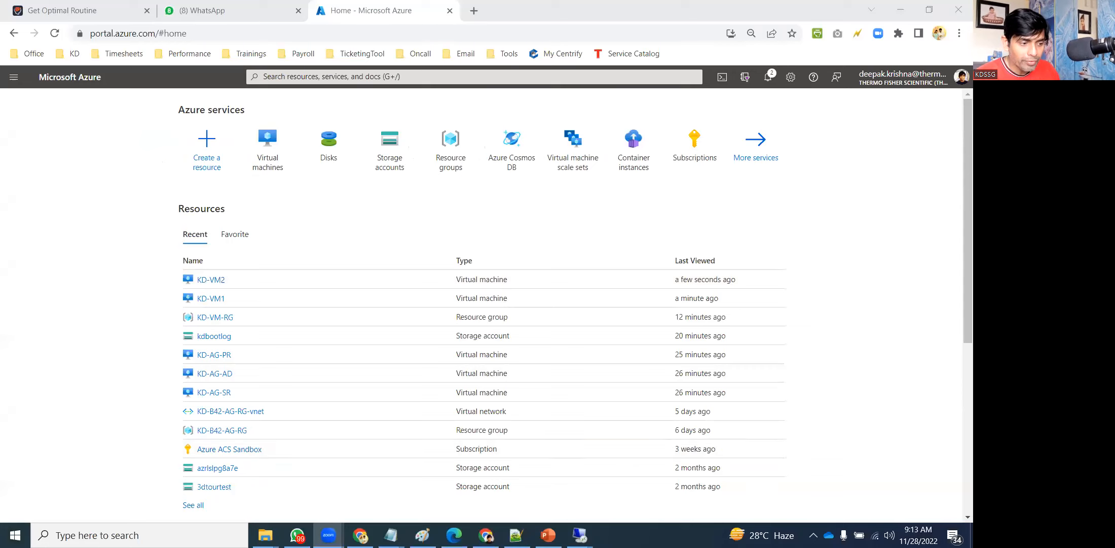
pyautogui.moveTo(579, 535)
pyautogui.click(502, 482)
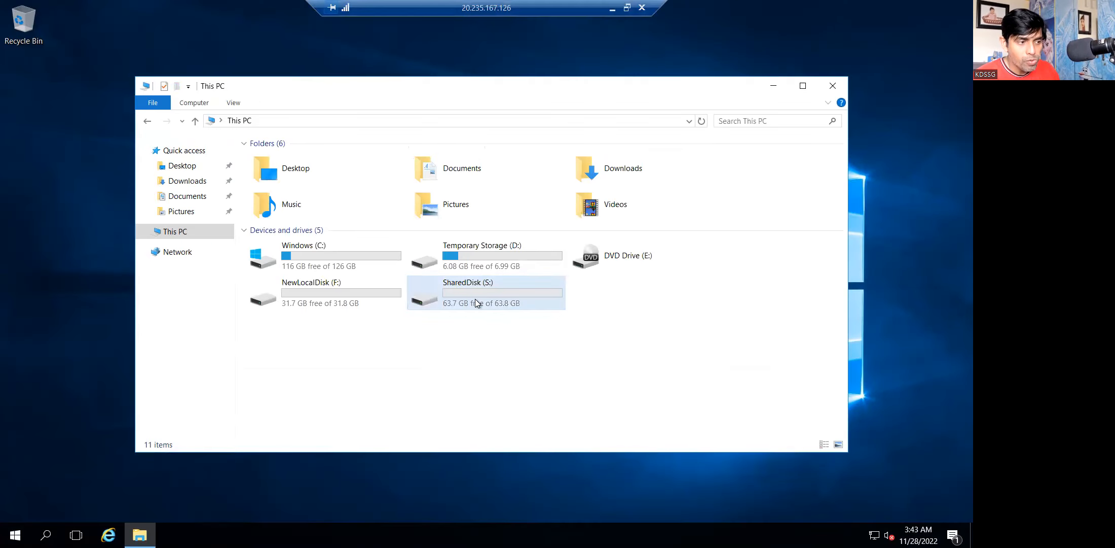
# Open SharedDisk (S:) on KD-VM1, check its contents, and go back to This PC.
pyautogui.doubleClick(490, 285)
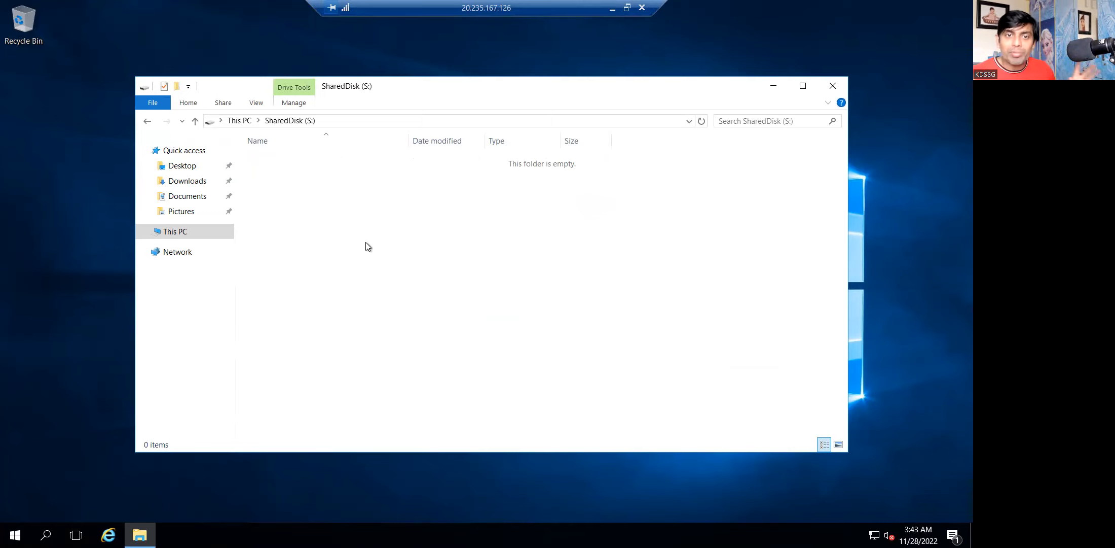
pyautogui.press('BackSpace')
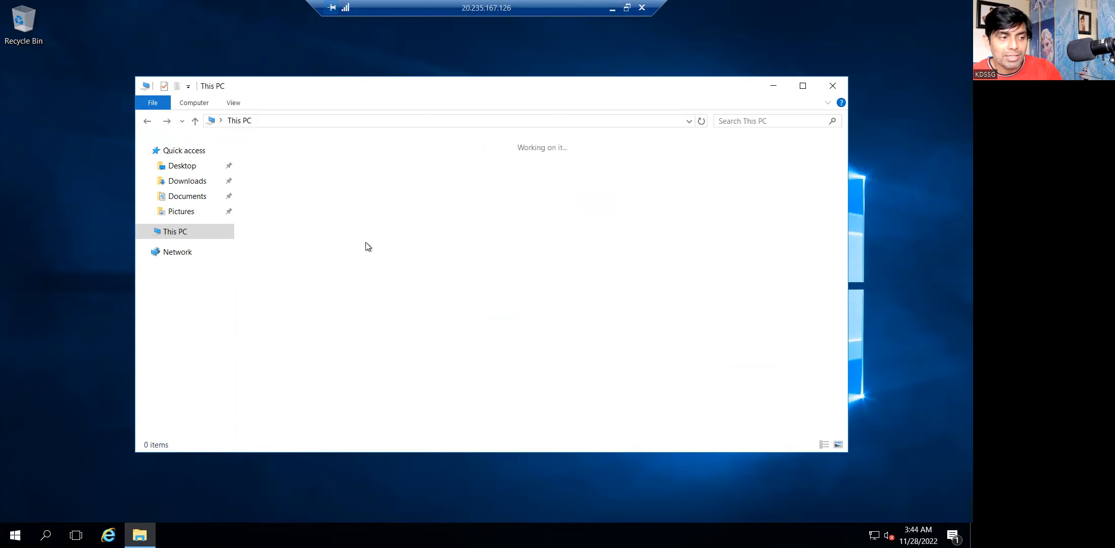
pyautogui.press('Return')
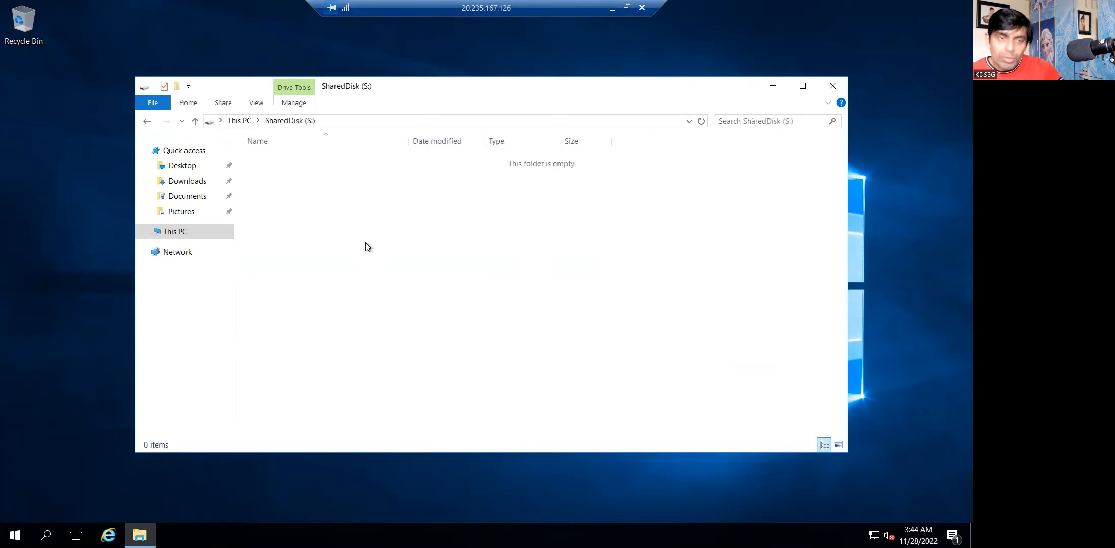
pyautogui.press('BackSpace')
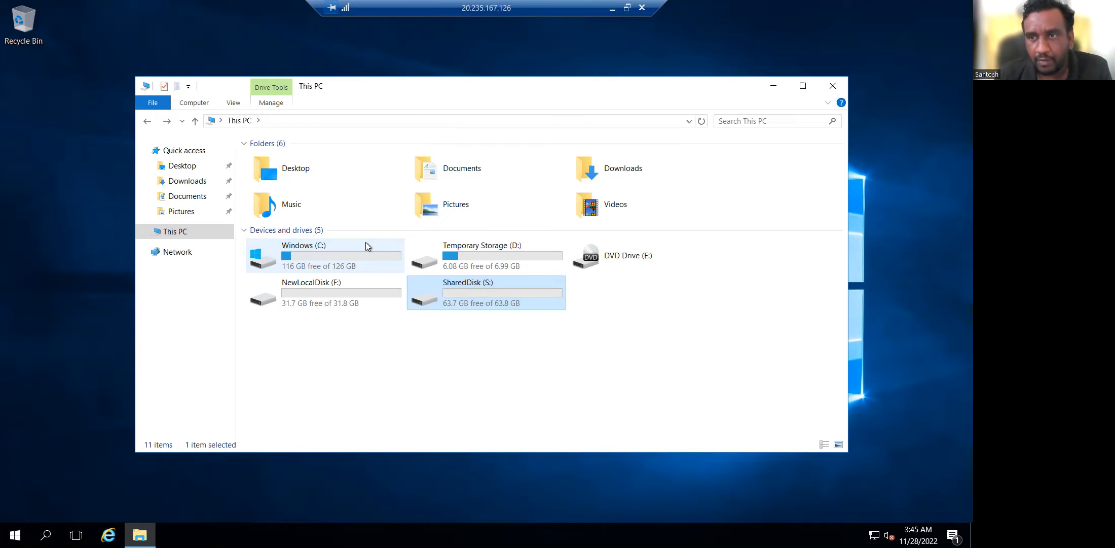
pyautogui.press('Return')
pyautogui.press('BackSpace')
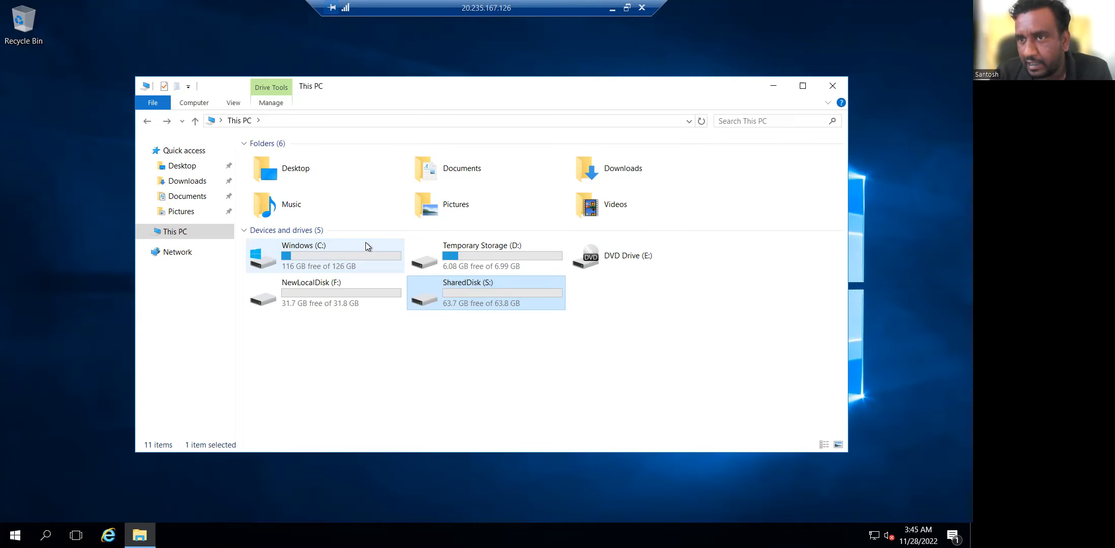
pyautogui.click(614, 9)
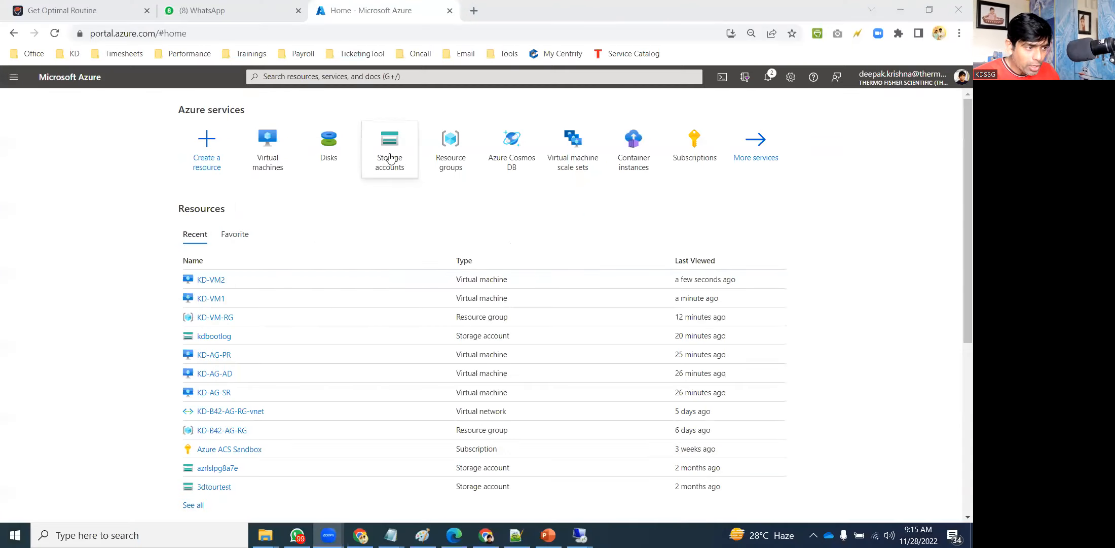
# Filter storage accounts by 'kd', open kdbootlog, and view its empty File shares page.
pyautogui.click(389, 152)
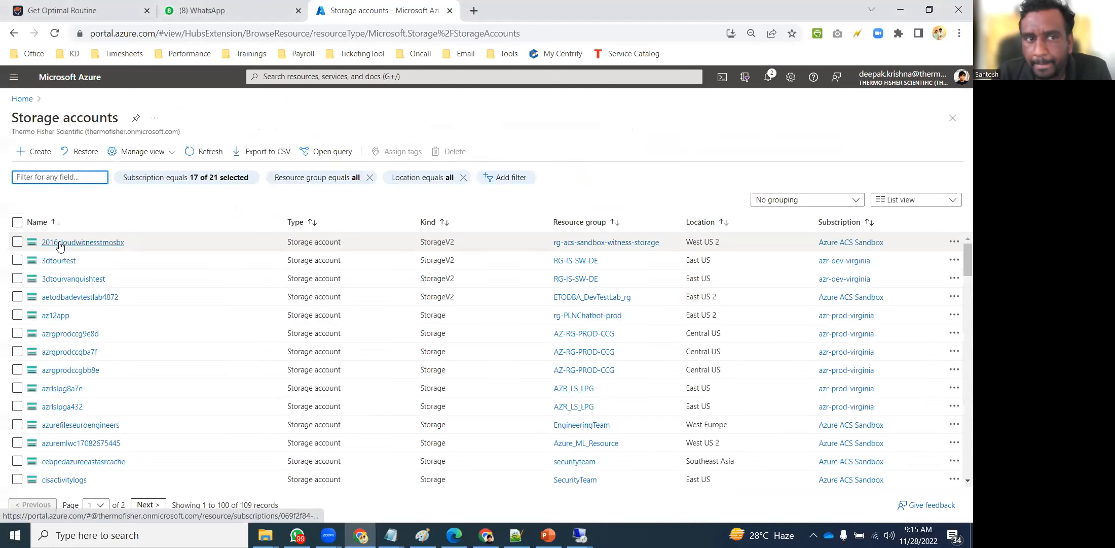
pyautogui.write('kd')
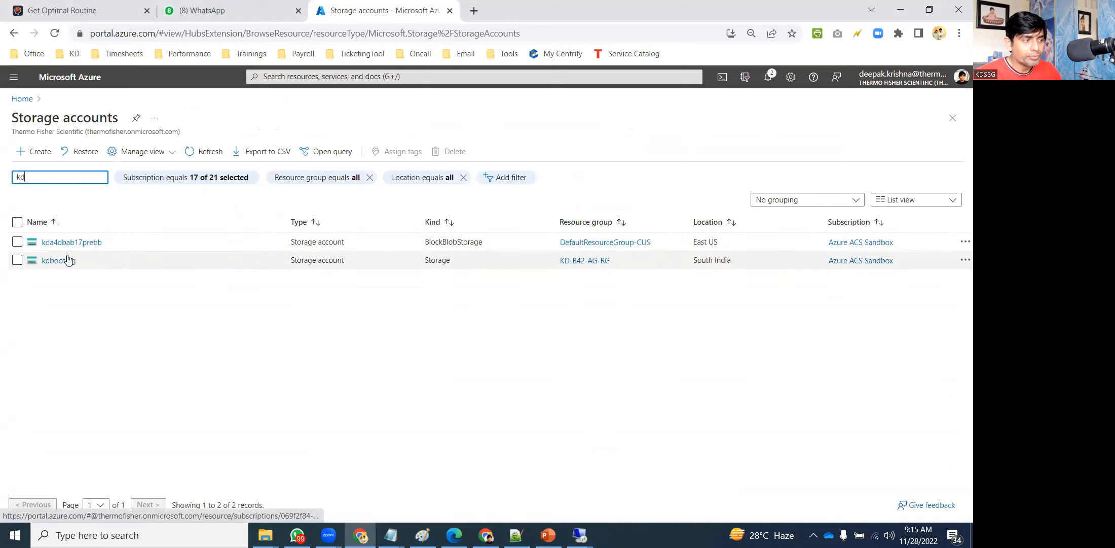
pyautogui.click(69, 243)
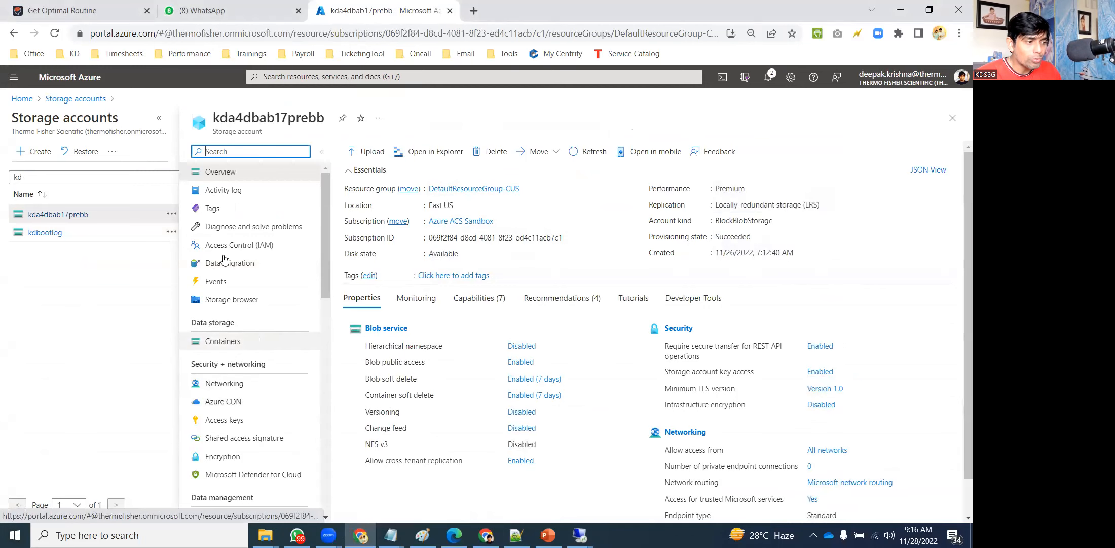
pyautogui.click(46, 233)
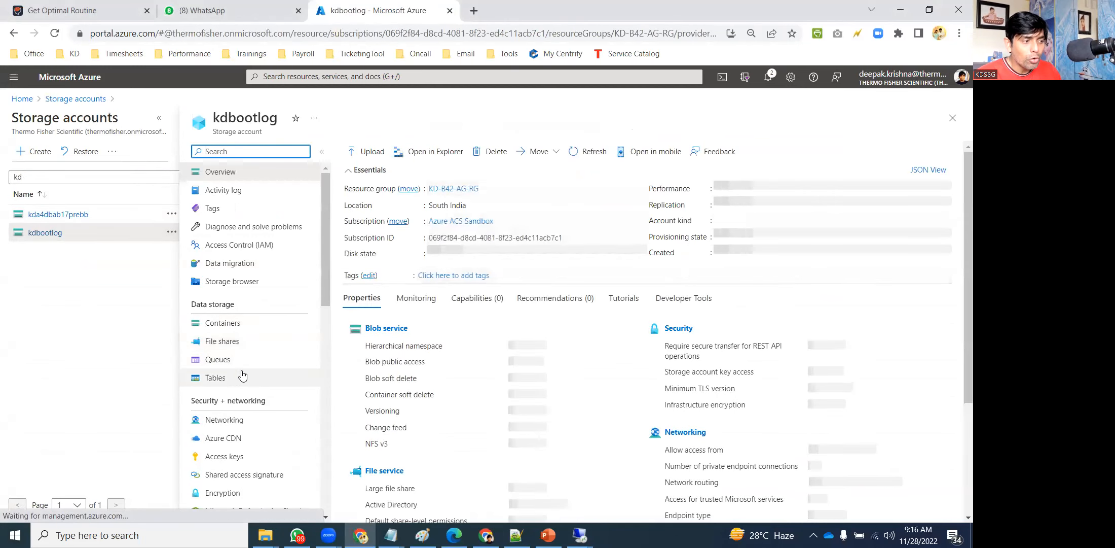
pyautogui.click(240, 344)
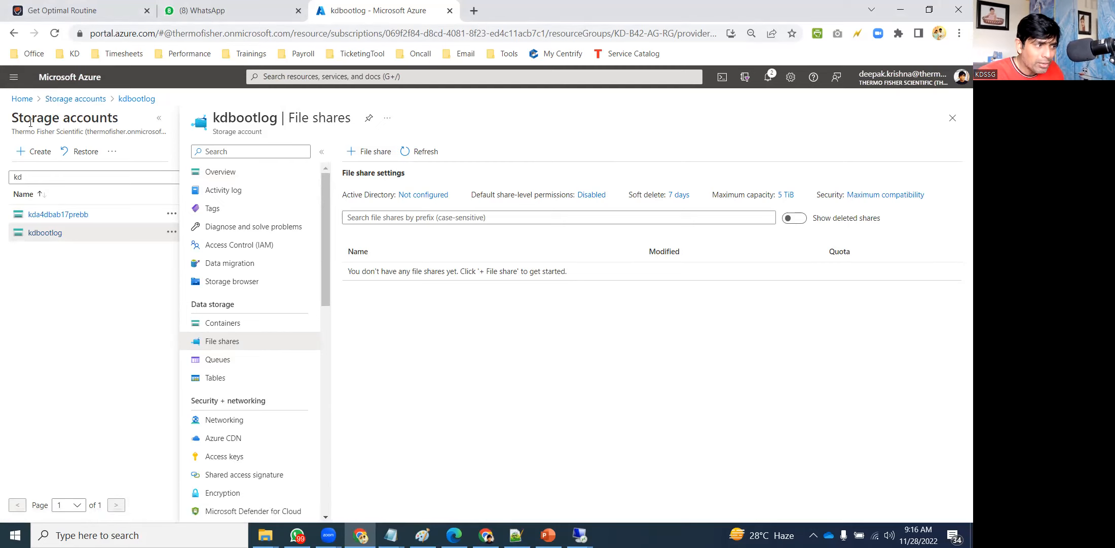
# Go back to the Azure Home page using the Home breadcrumb.
pyautogui.click(27, 97)
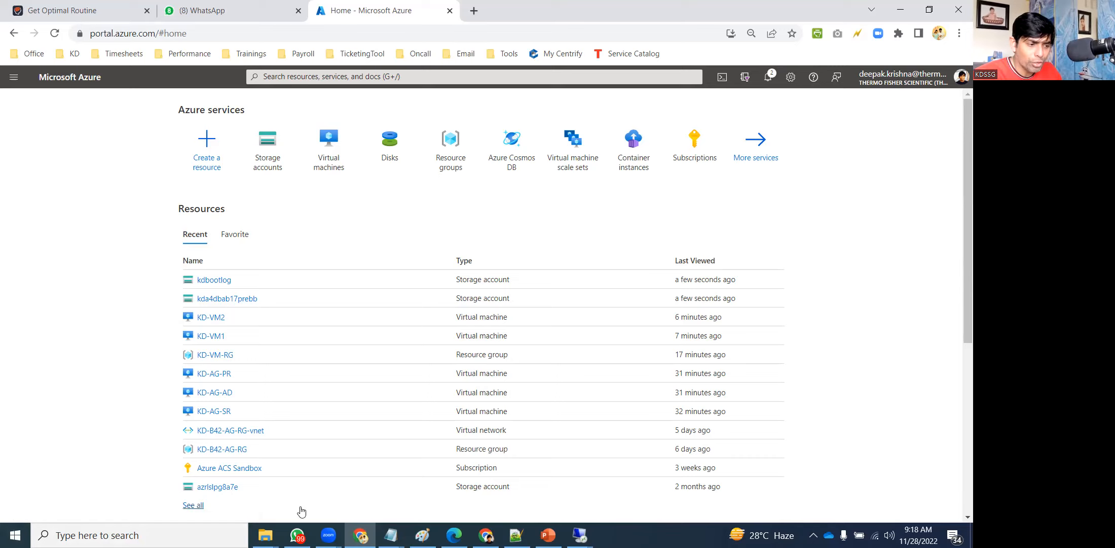
# Restore the KD-VM1 remote session and launch Disk Management with diskmgmt.msc.
pyautogui.click(580, 535)
pyautogui.click(522, 491)
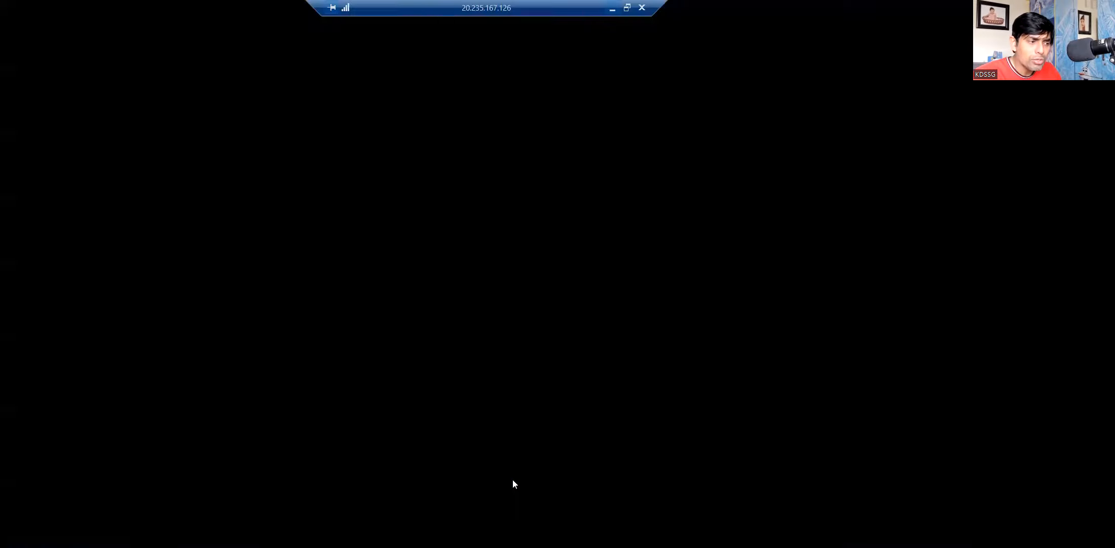
pyautogui.press('super+r')
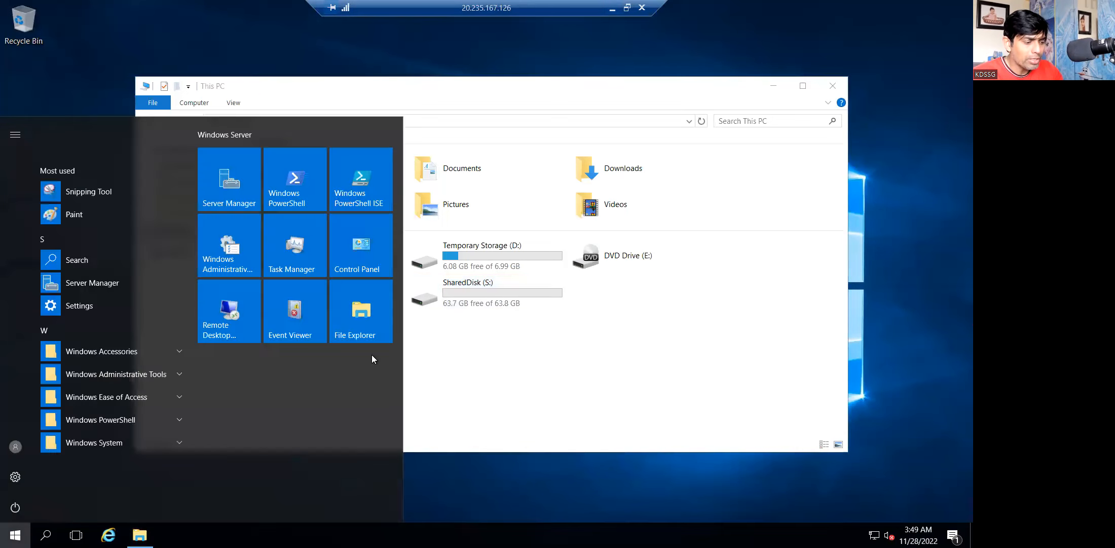
pyautogui.write('diskmgmt.msc')
pyautogui.press('Return')
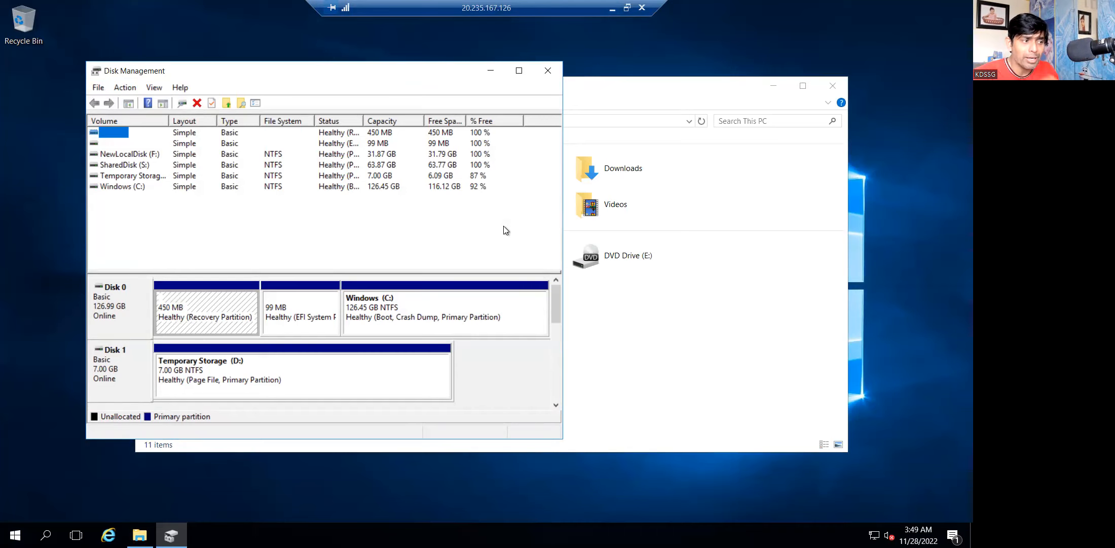
# Check the SharedDisk (S:) partition on Disk 3, then close Disk Management and the This PC window.
pyautogui.click(554, 315)
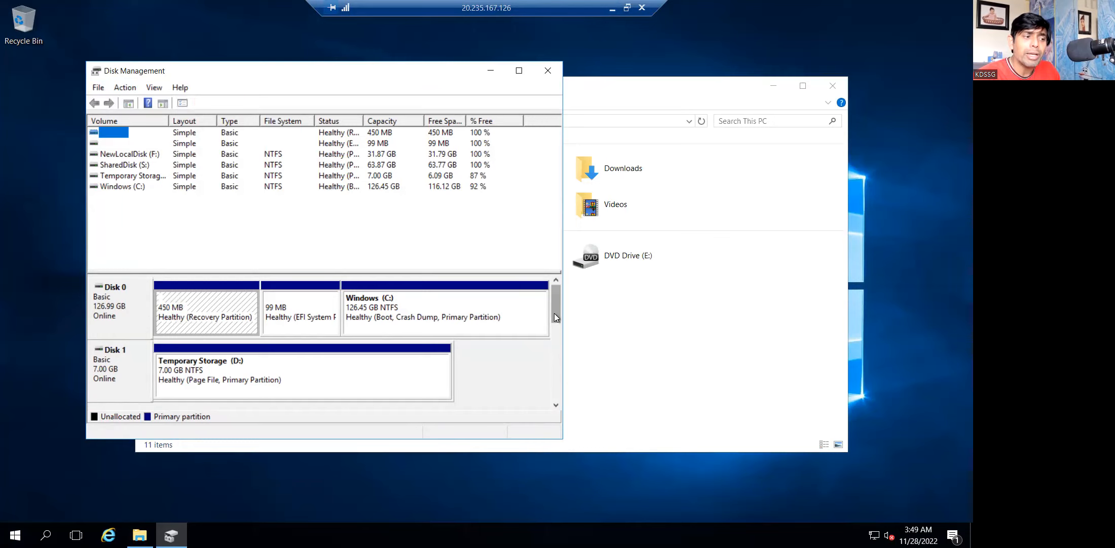
pyautogui.moveTo(554, 313); pyautogui.dragTo(571, 394)
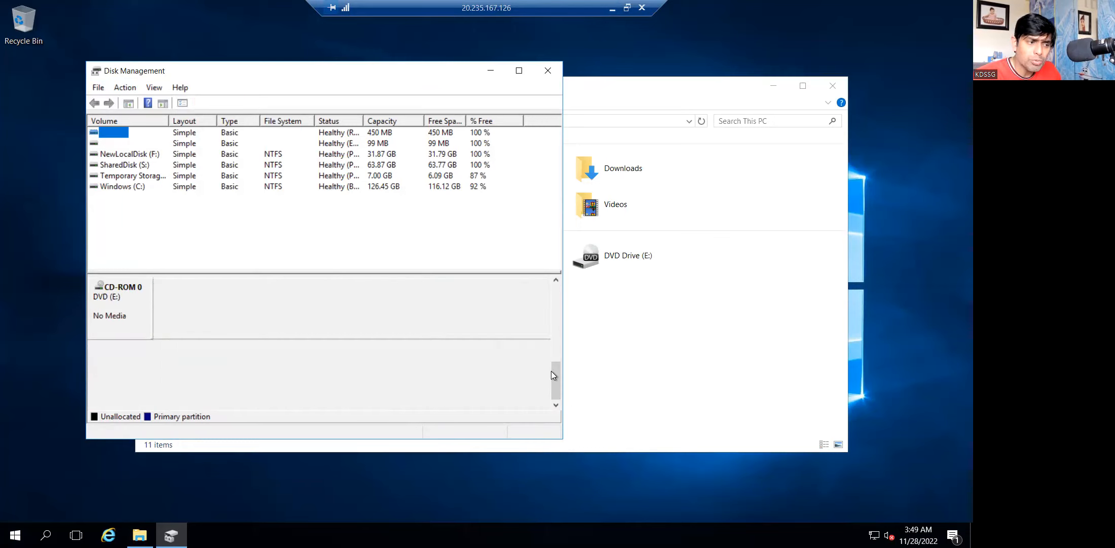
pyautogui.moveTo(557, 381); pyautogui.dragTo(562, 364)
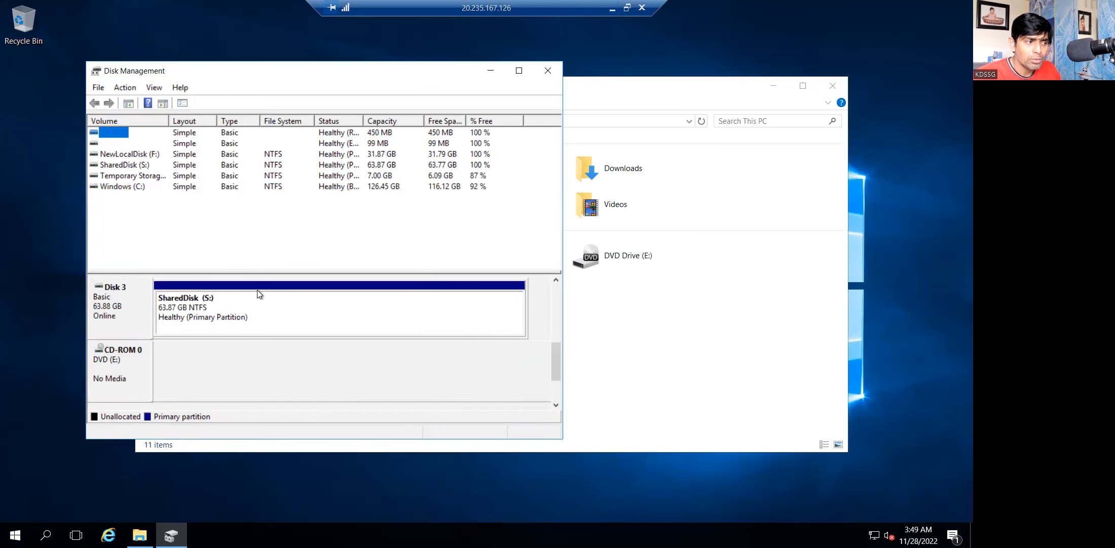
pyautogui.click(238, 300)
pyautogui.rightClick(239, 300)
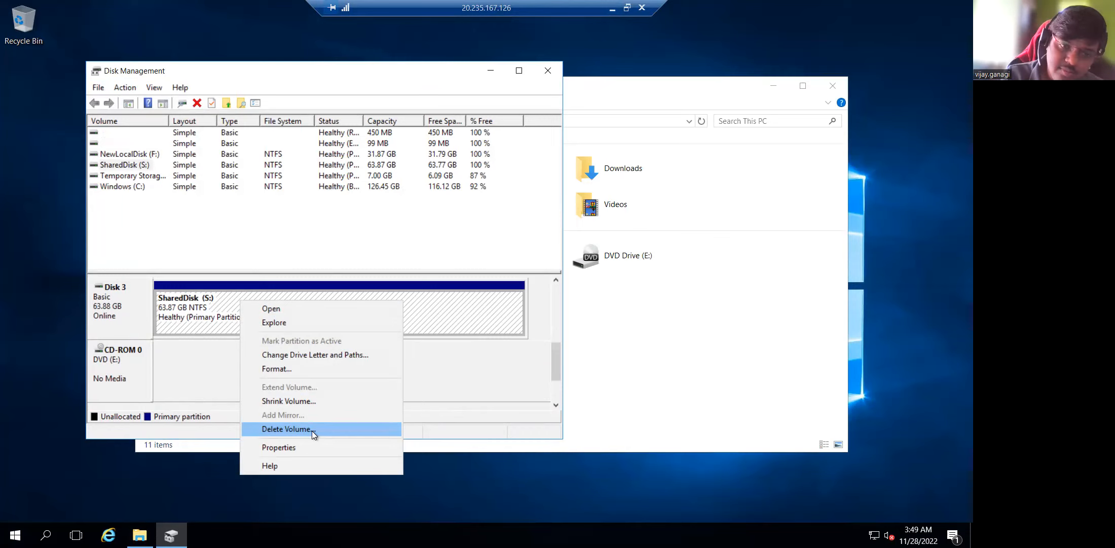
pyautogui.click(546, 76)
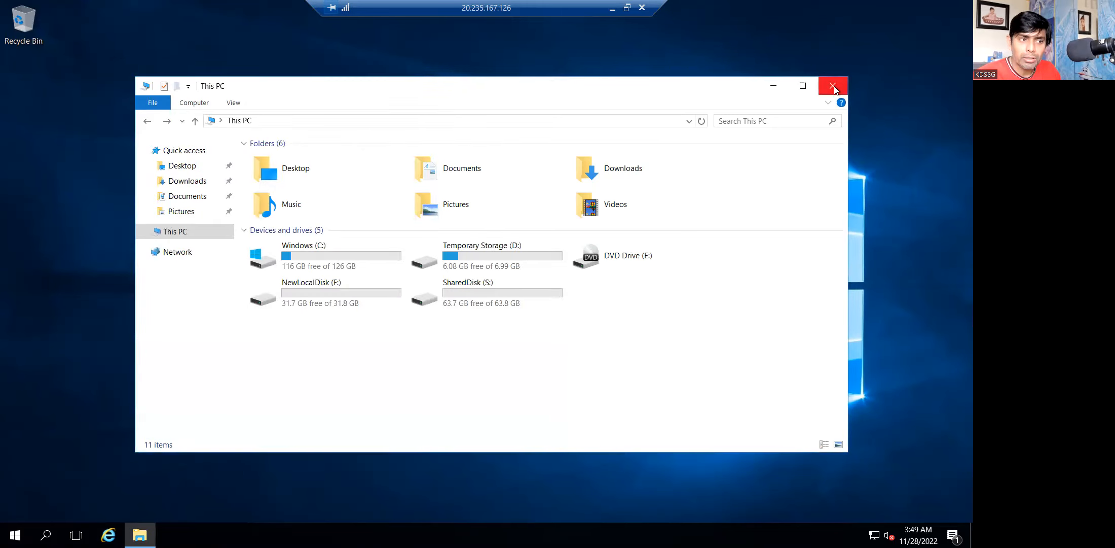
pyautogui.click(833, 86)
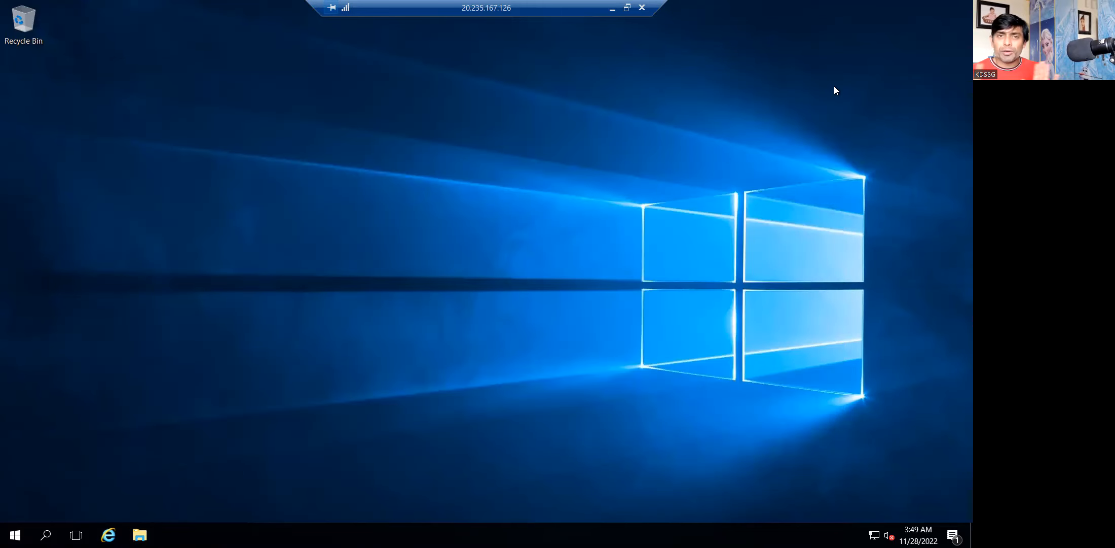